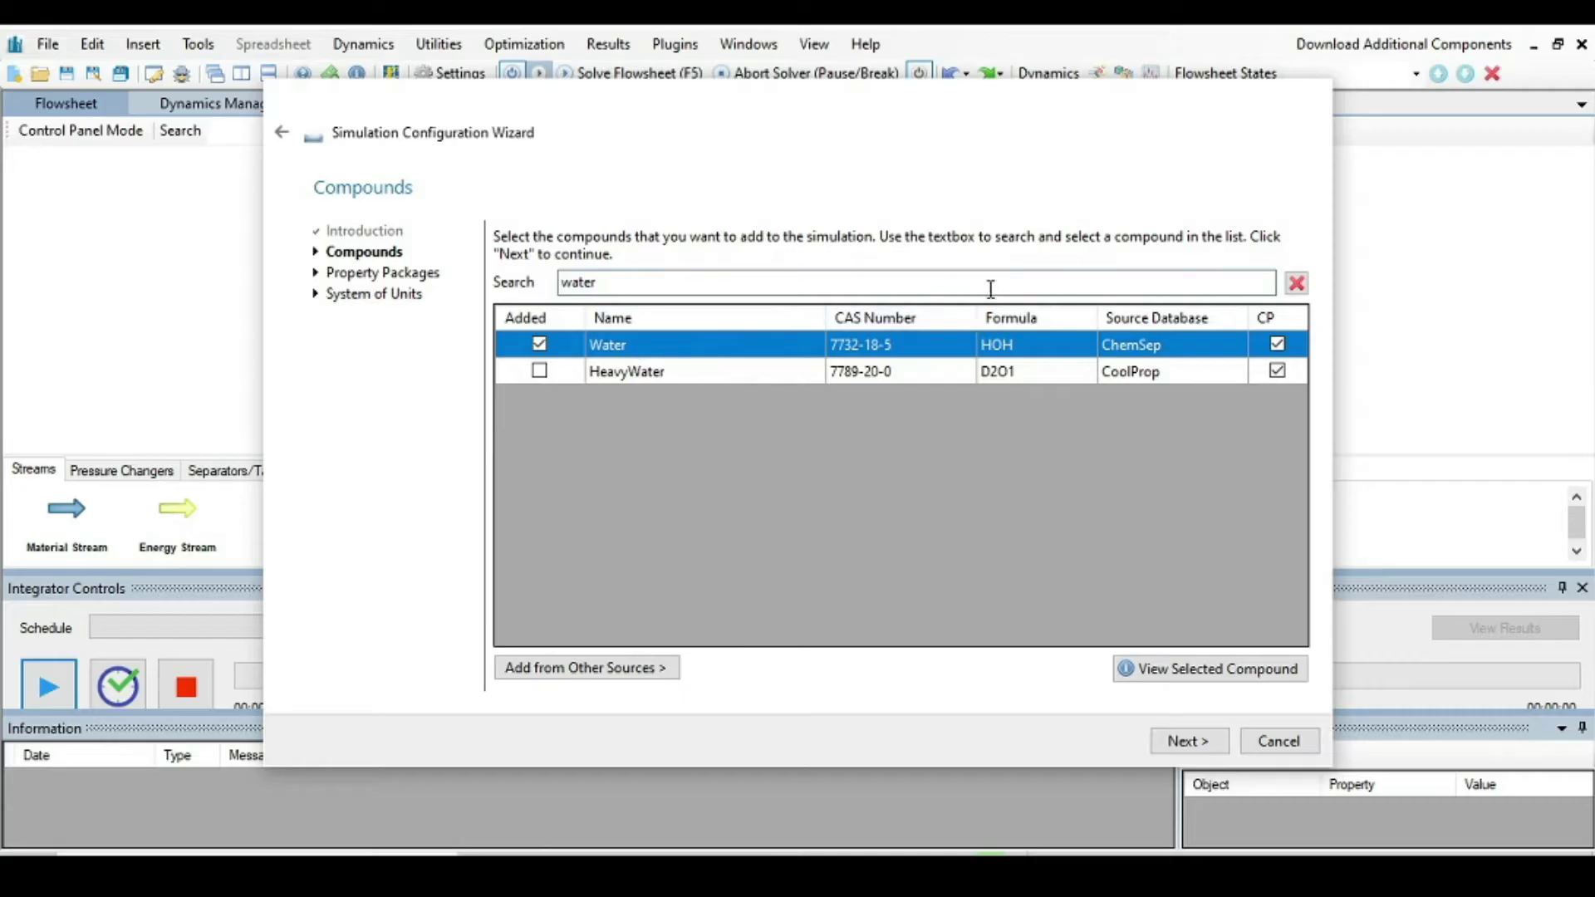
Clear the 'water' compound search, select a compound from the full list, and continue.
left_click_drag(792, 281, 499, 277)
key("BackSpace")
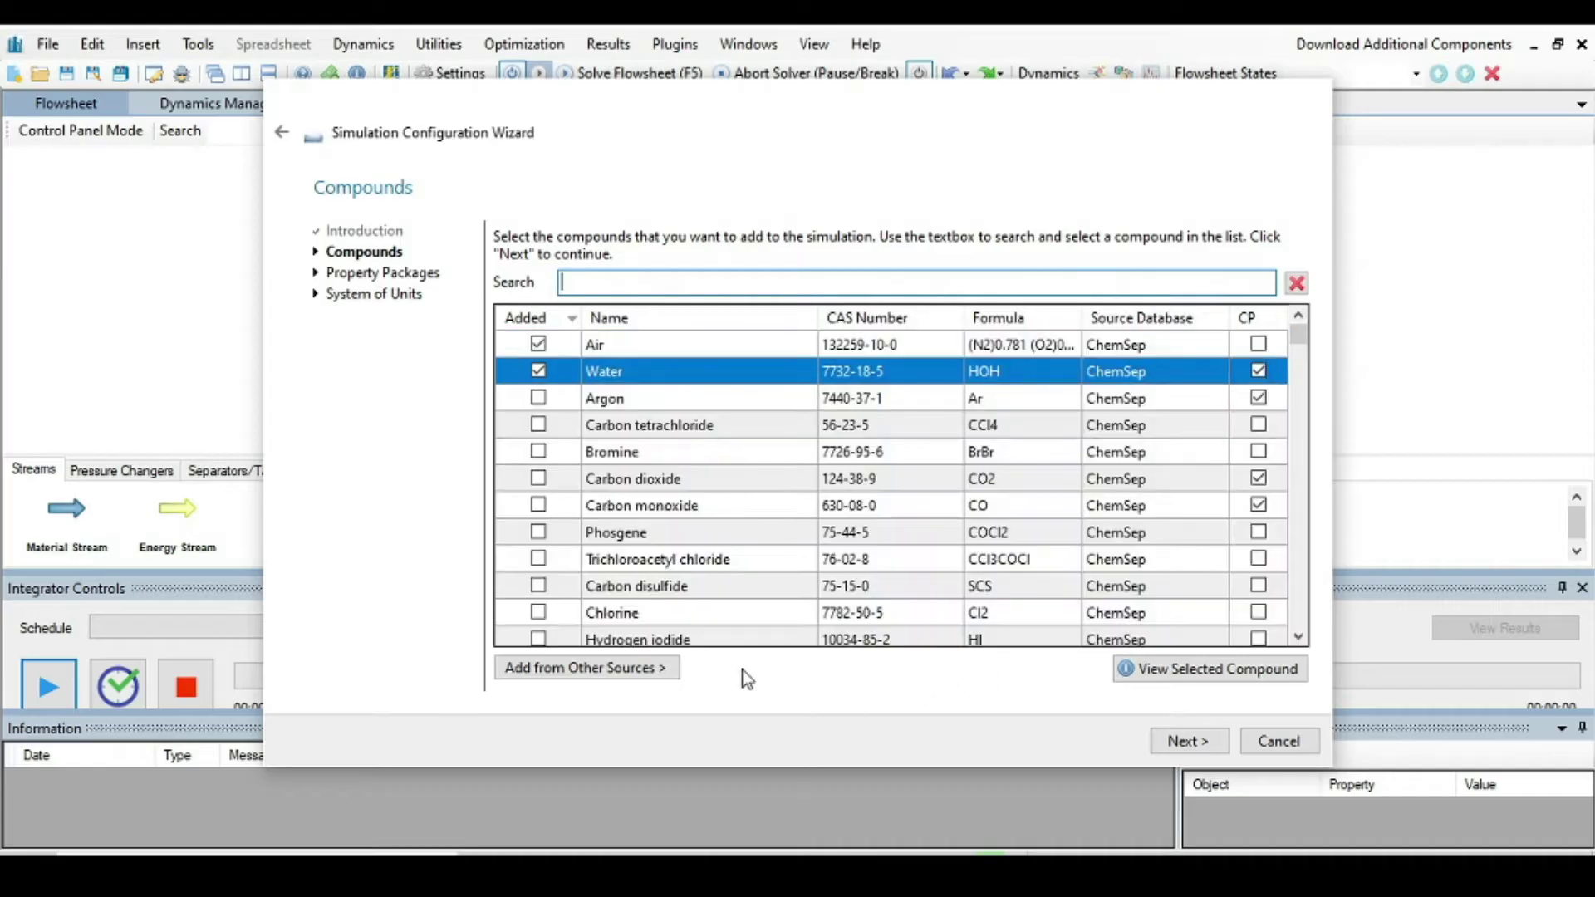
left_click(540, 344)
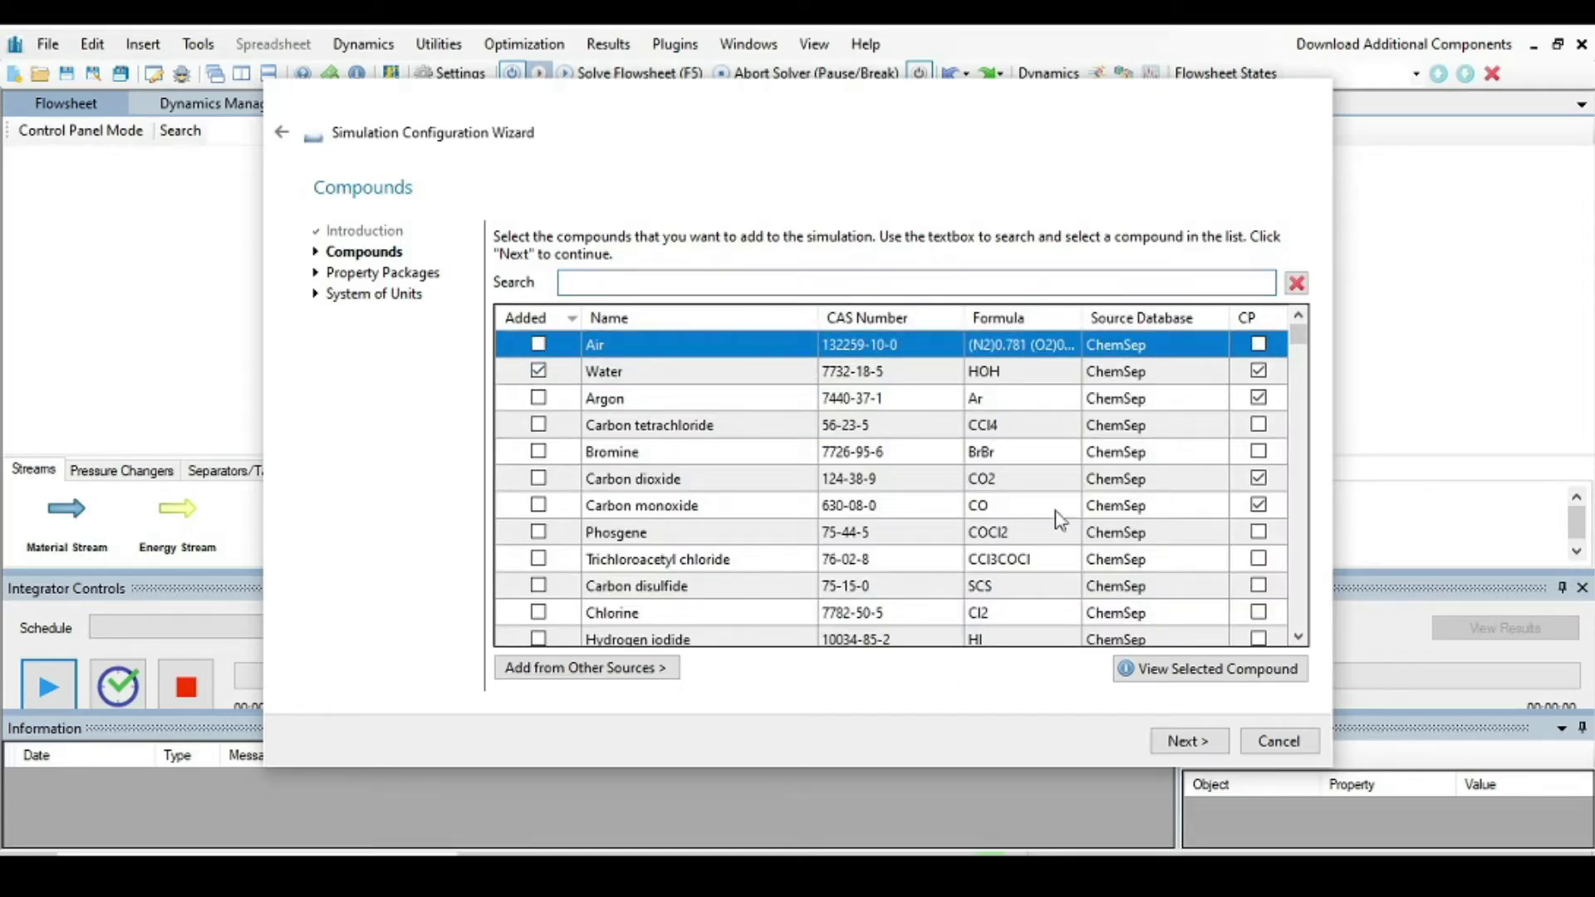
left_click(1177, 744)
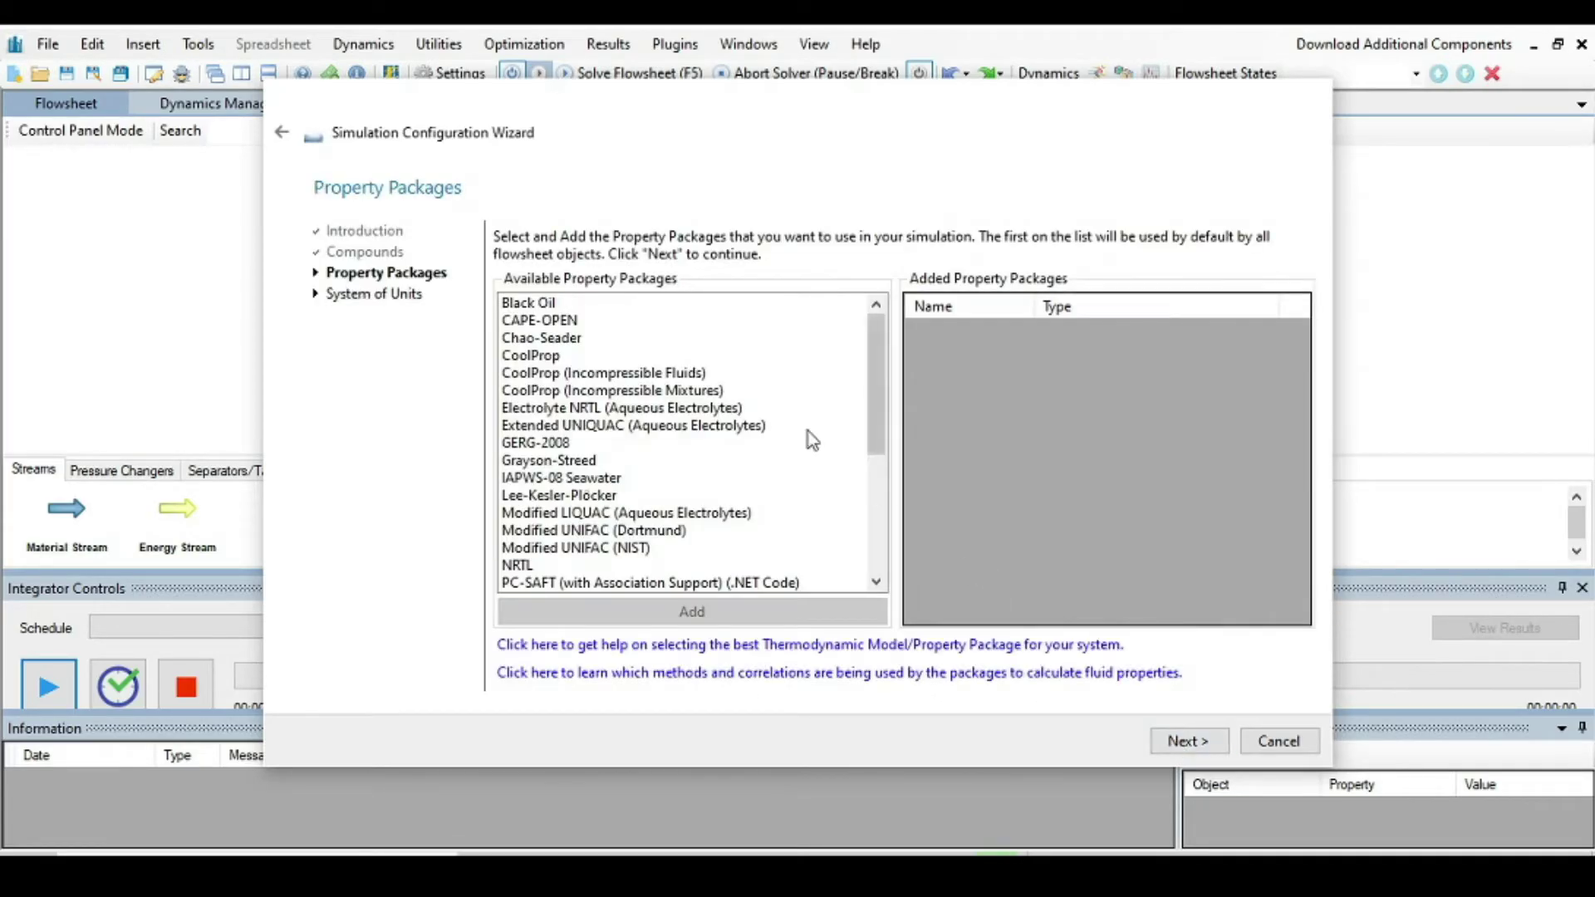
Add the Steam Tables (IAPWS-IF97) property package and continue to units.
scroll(659, 347, "down", 3)
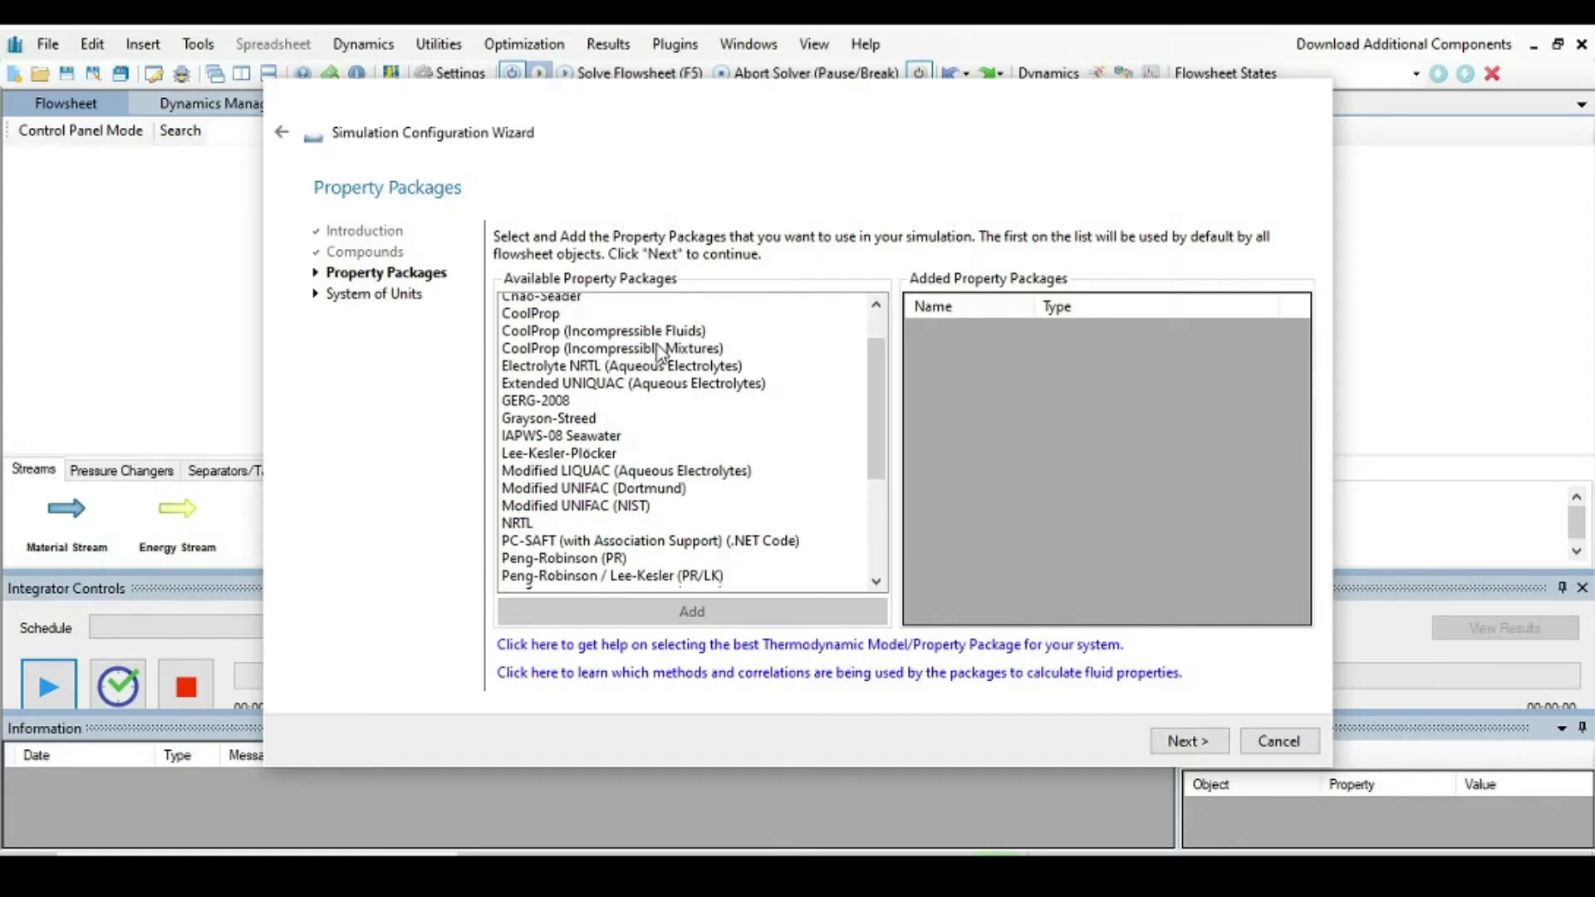
scroll(673, 415, "down", 2)
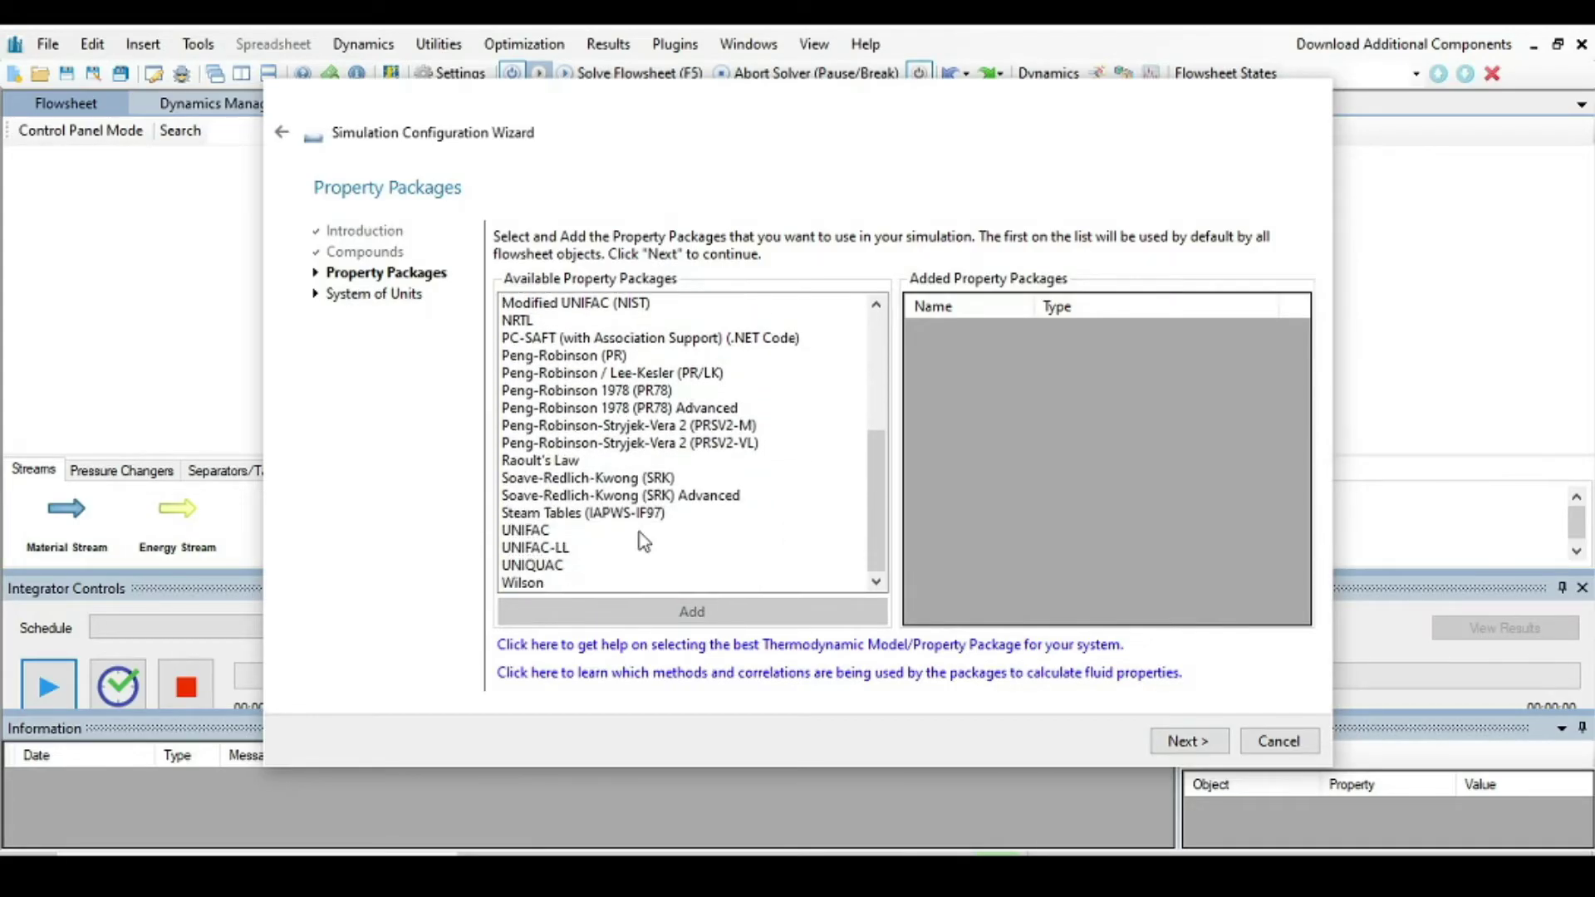
left_click(589, 515)
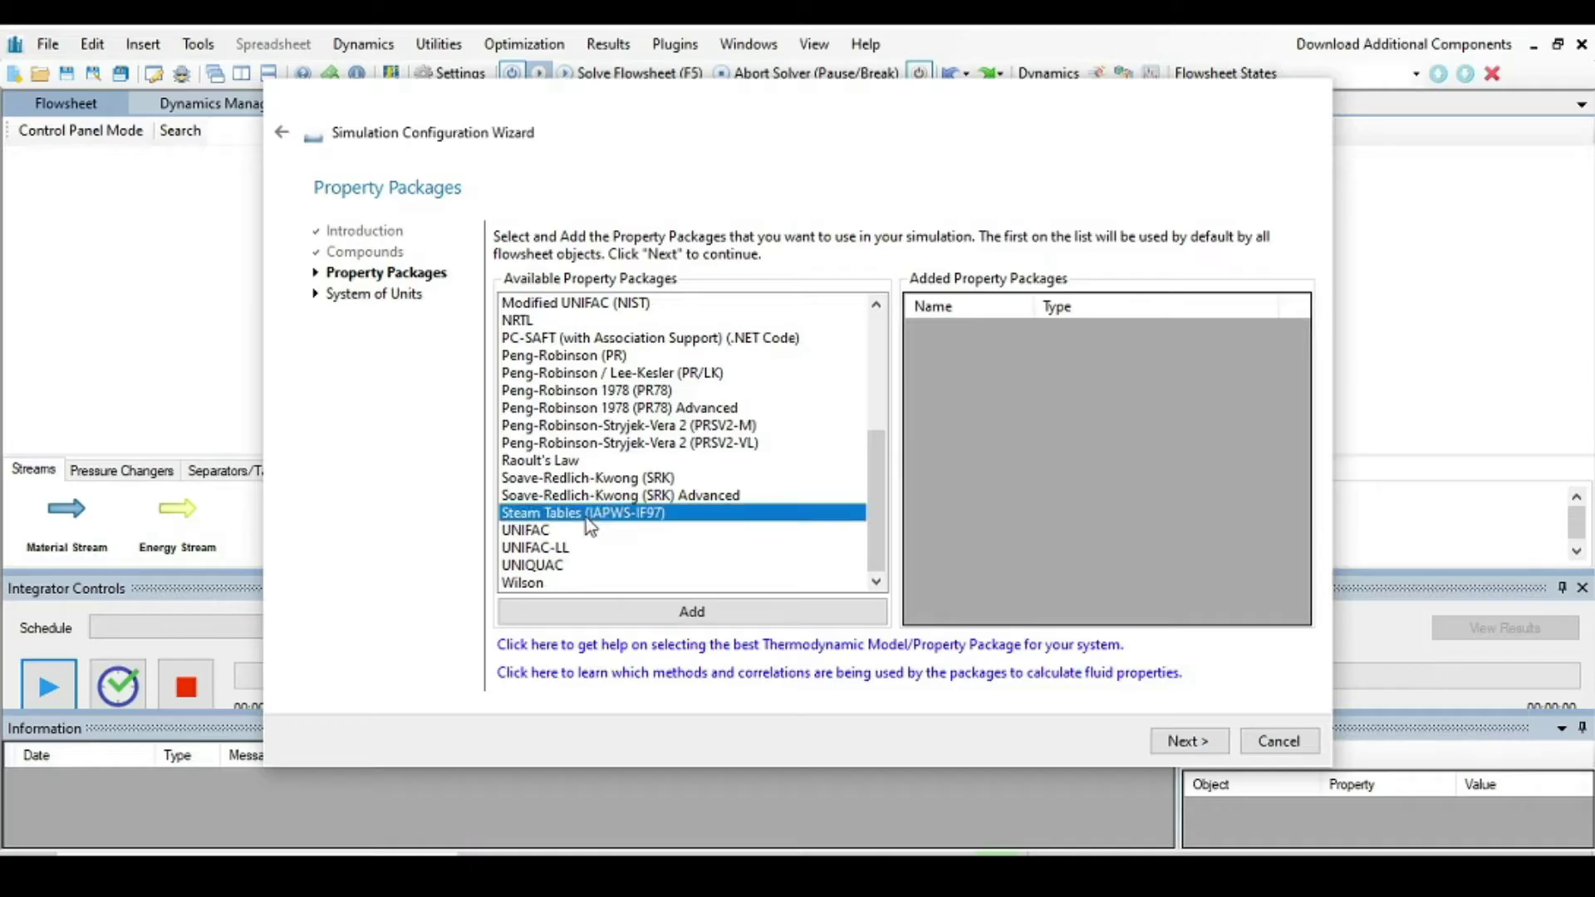
left_click(648, 618)
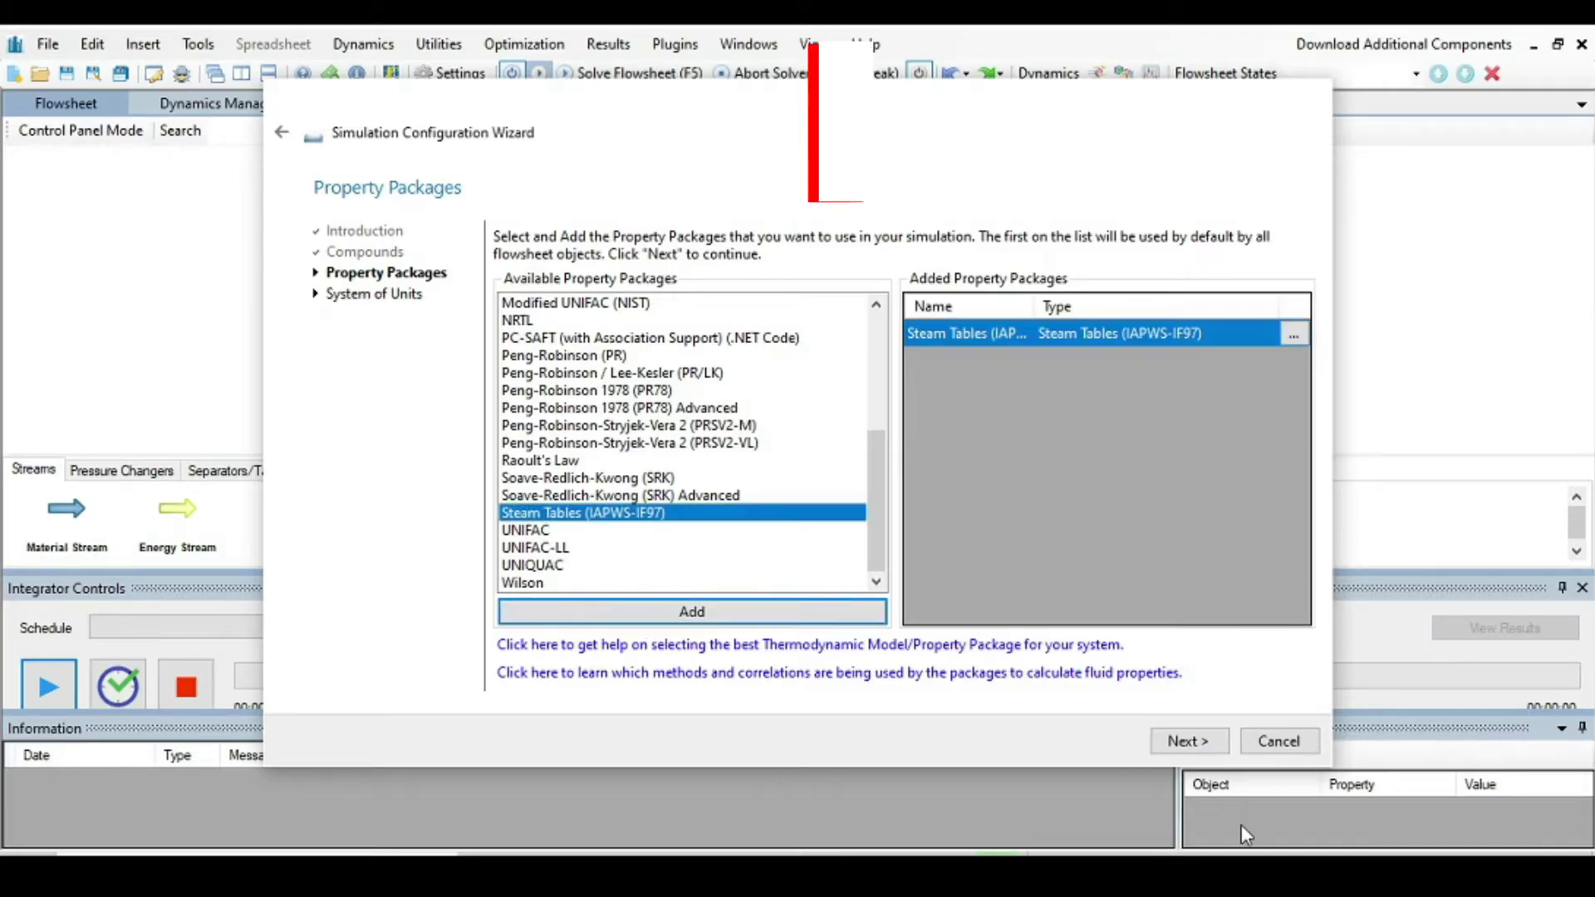
left_click(1181, 740)
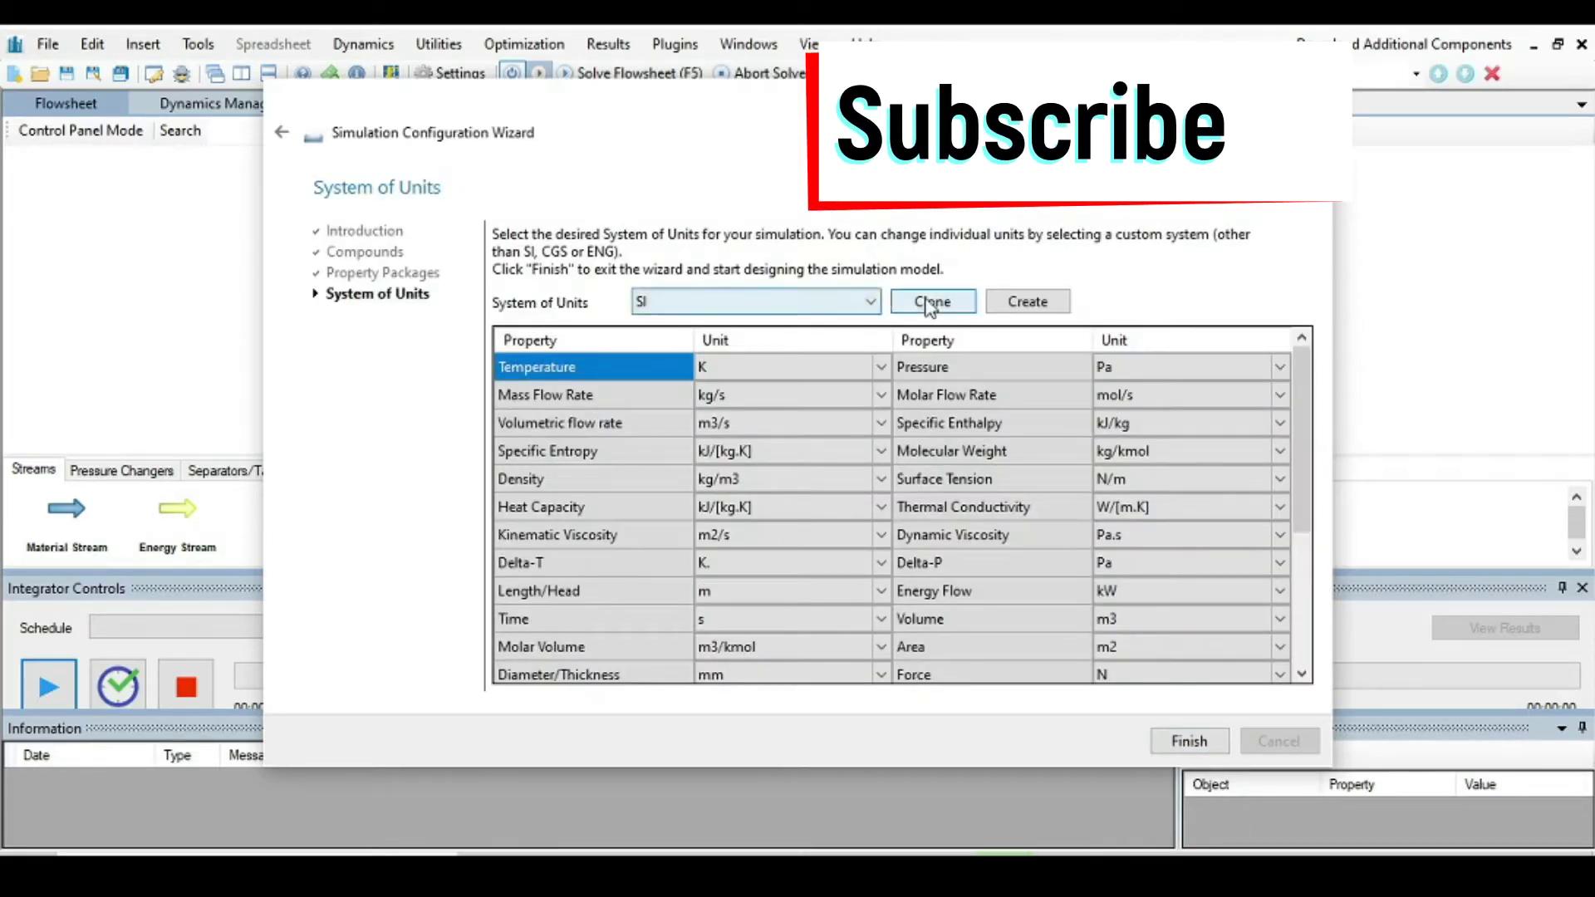
Choose the C5 unit system (°C, bar, kg/h) and finish the setup wizard.
left_click(866, 304)
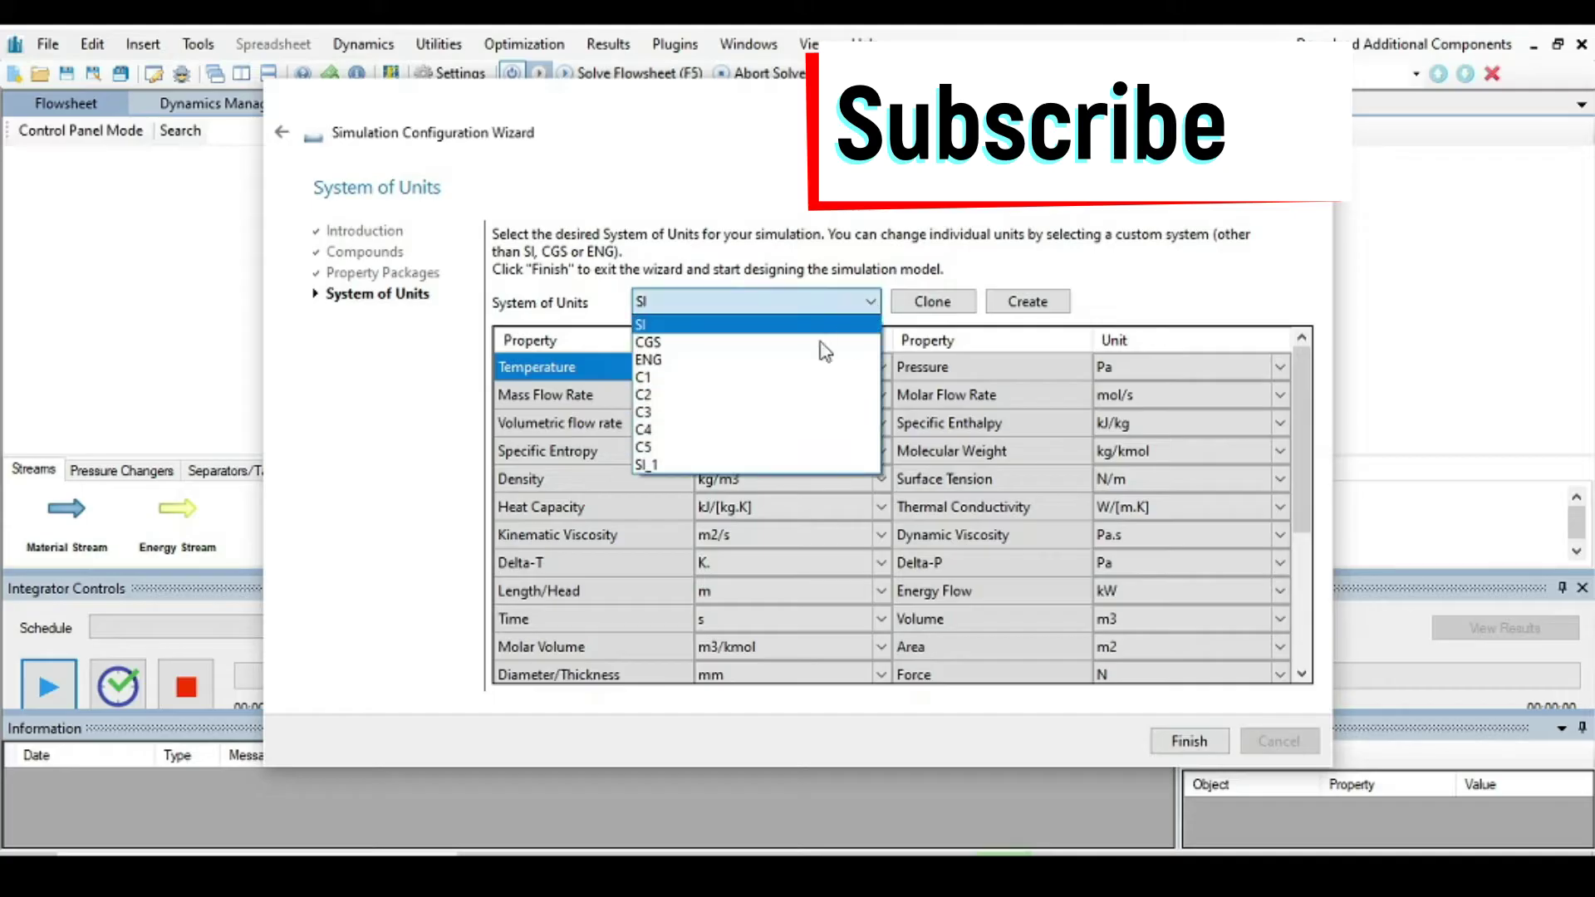
left_click(712, 448)
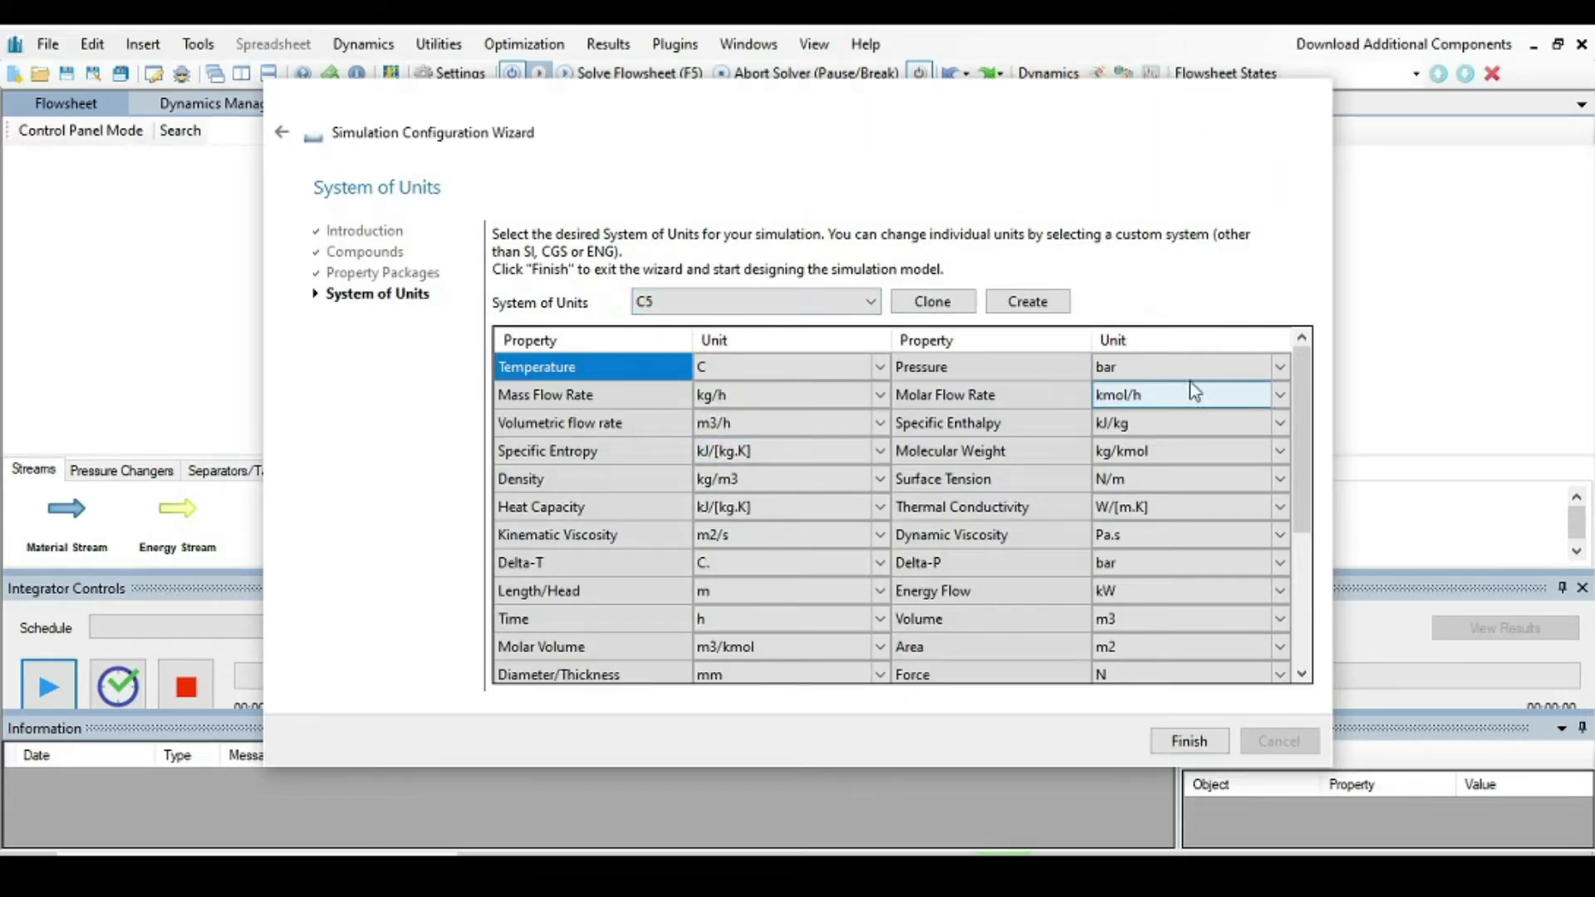
left_click(1188, 740)
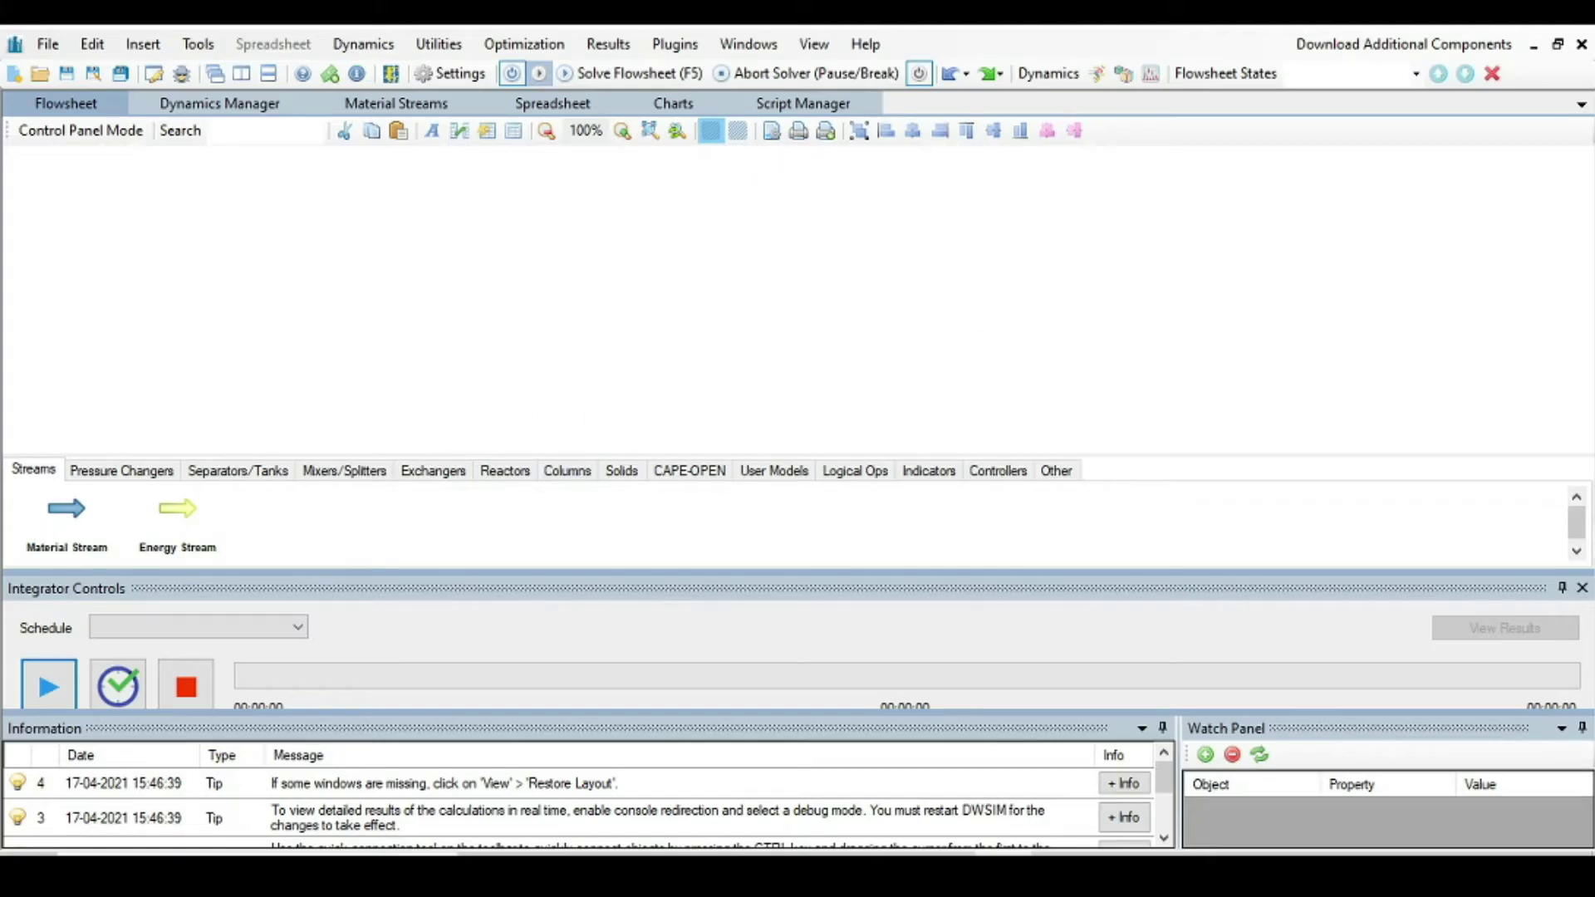
Close Integrator Controls and place material stream MSTR-01 on the canvas.
left_click(1581, 587)
left_click_drag(59, 690, 347, 321)
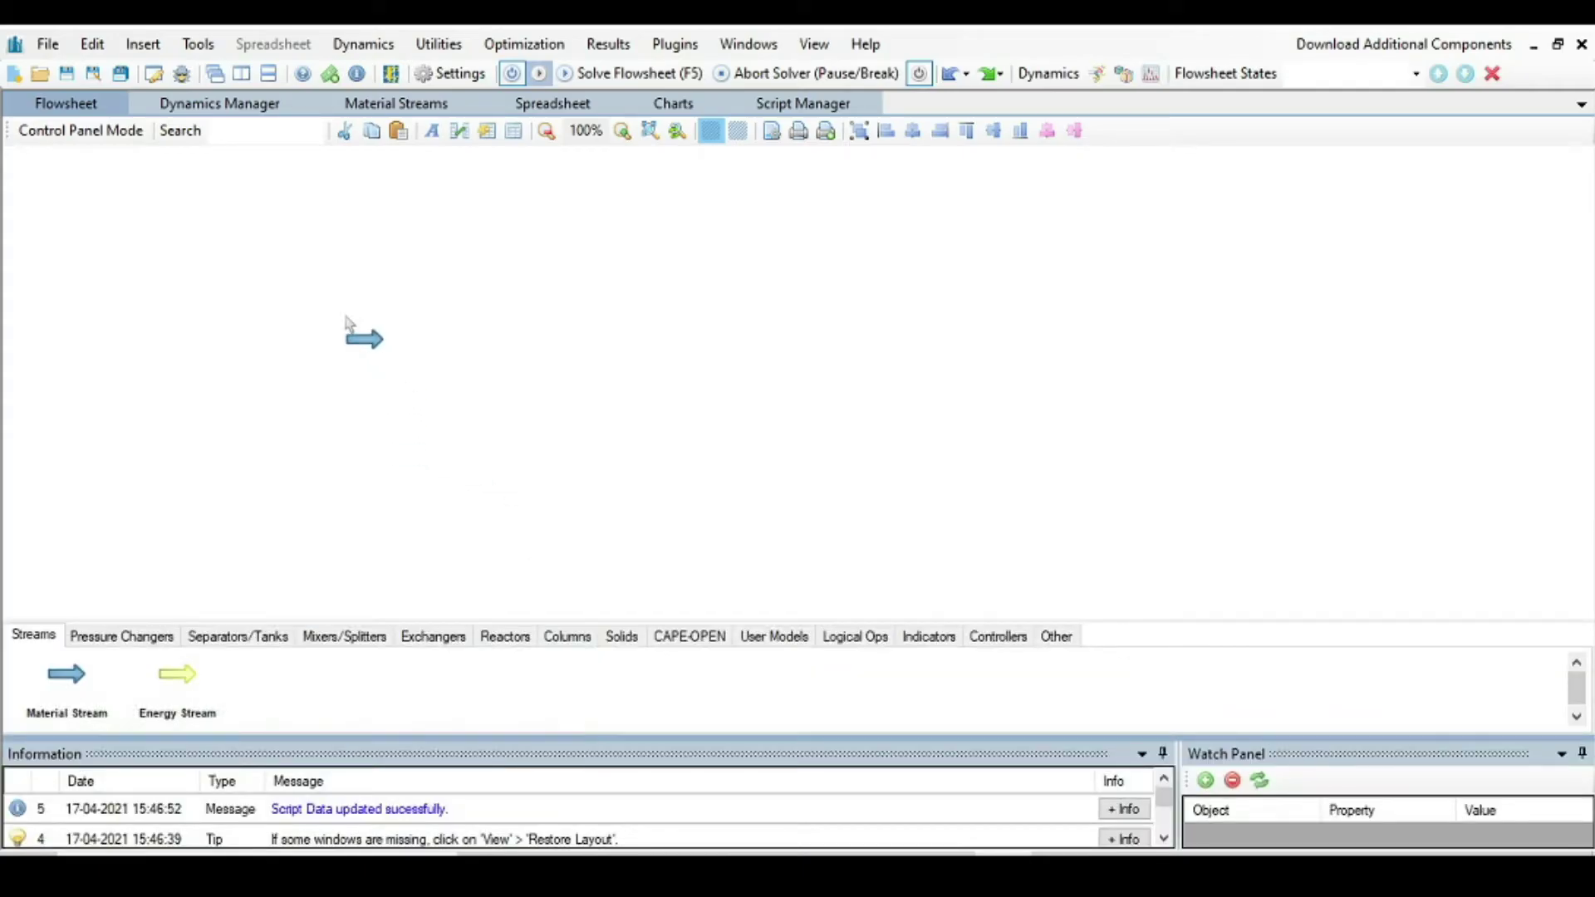
left_click_drag(346, 321, 347, 323)
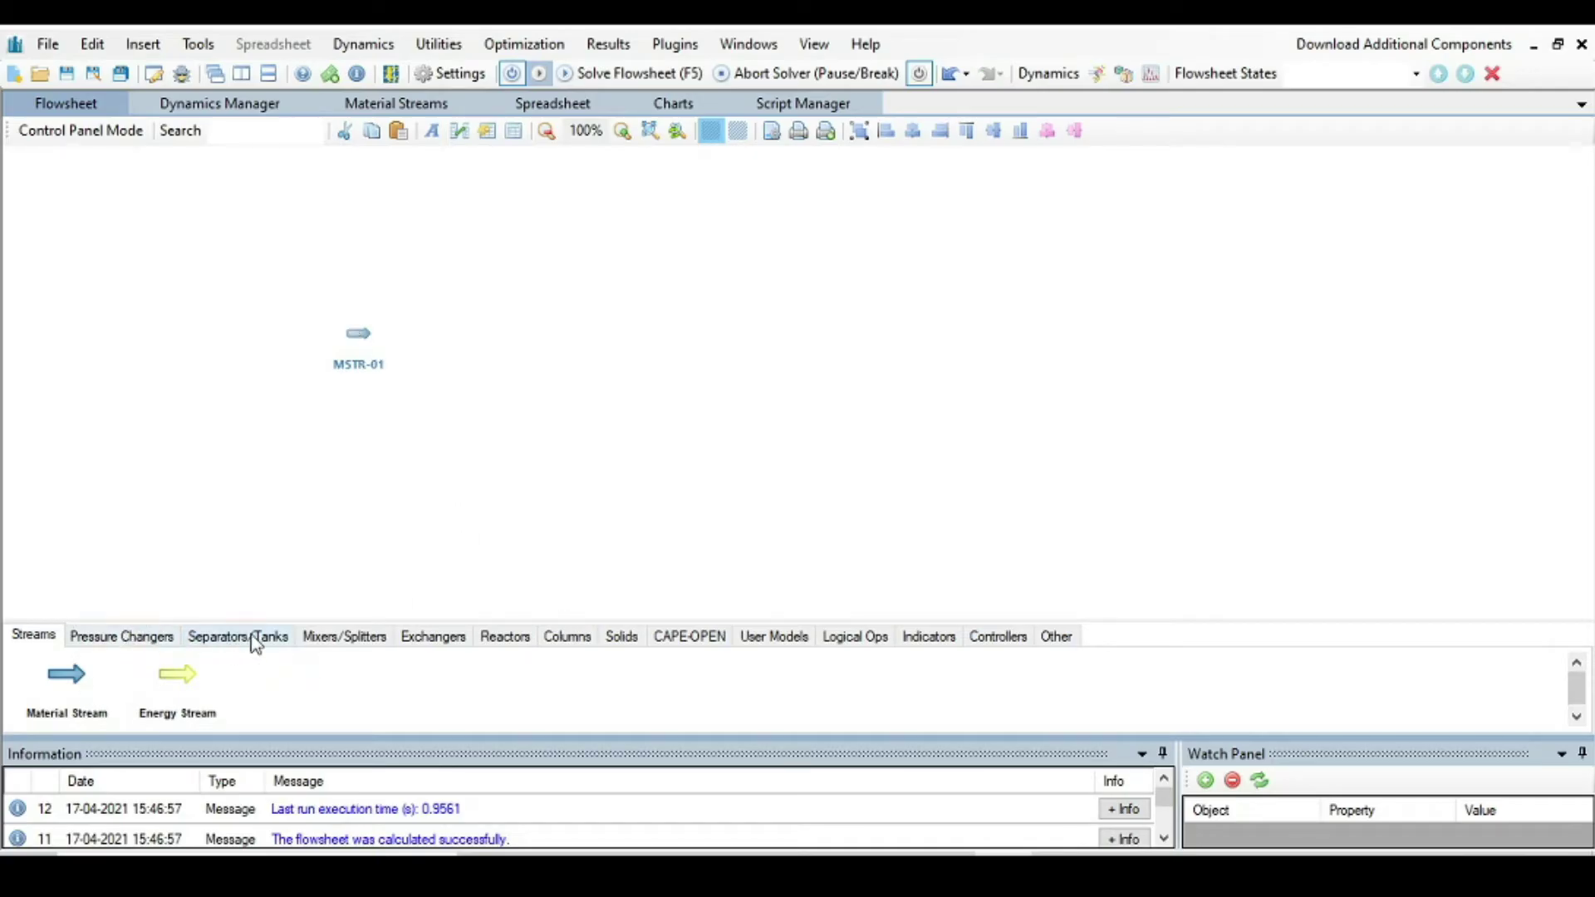
Place piping segment PIPE-01 right of MSTR-01 and switch off automatic calculation.
left_click(123, 637)
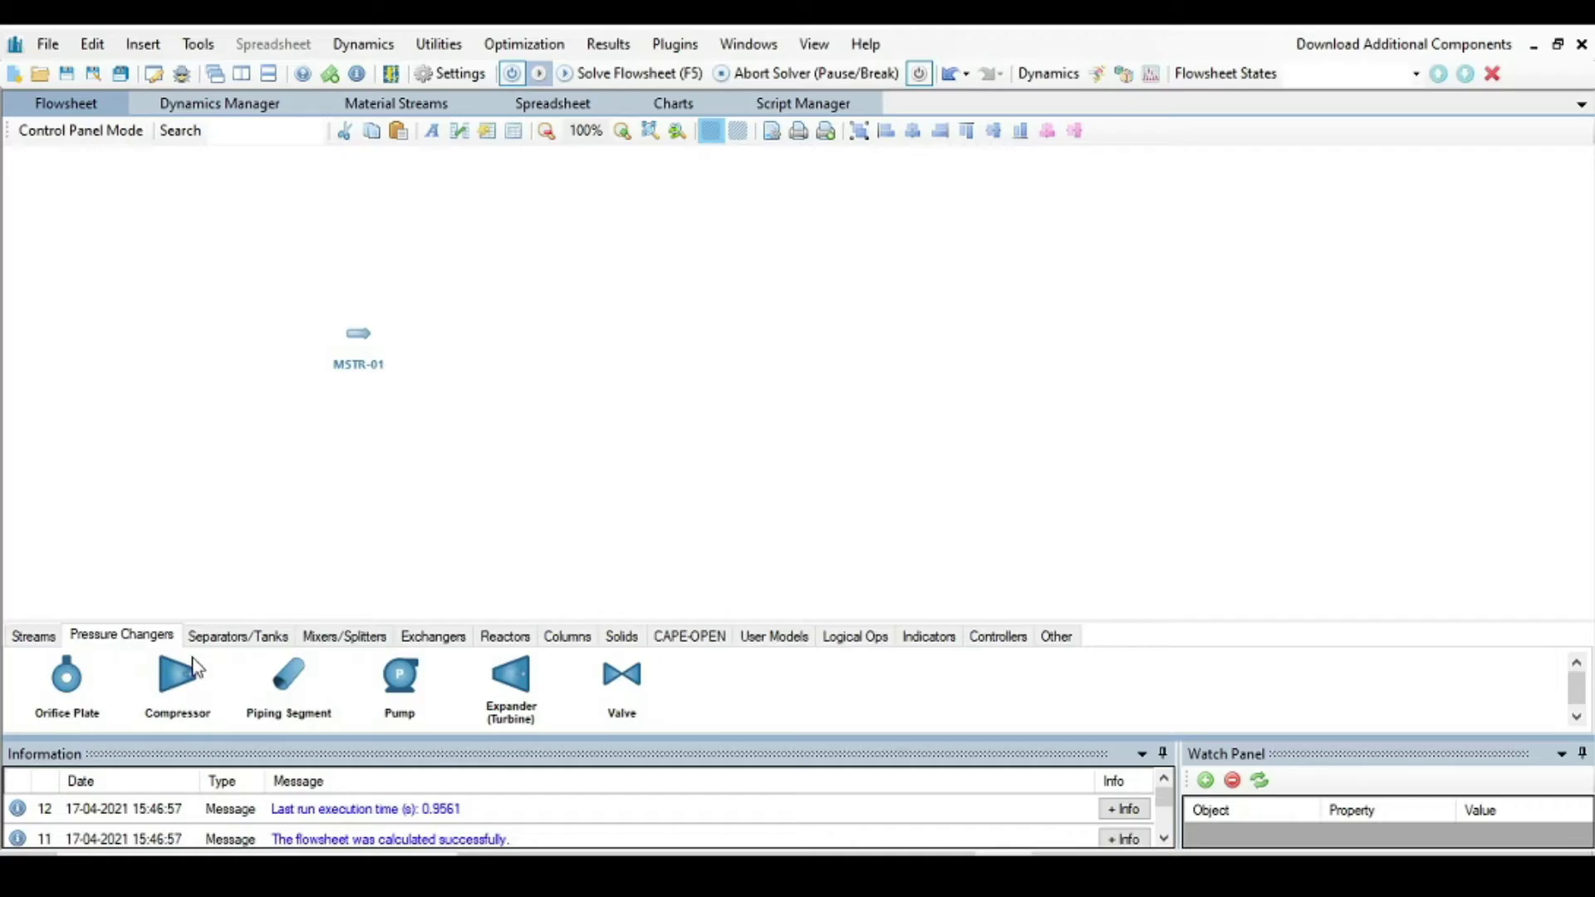
left_click_drag(299, 680, 456, 344)
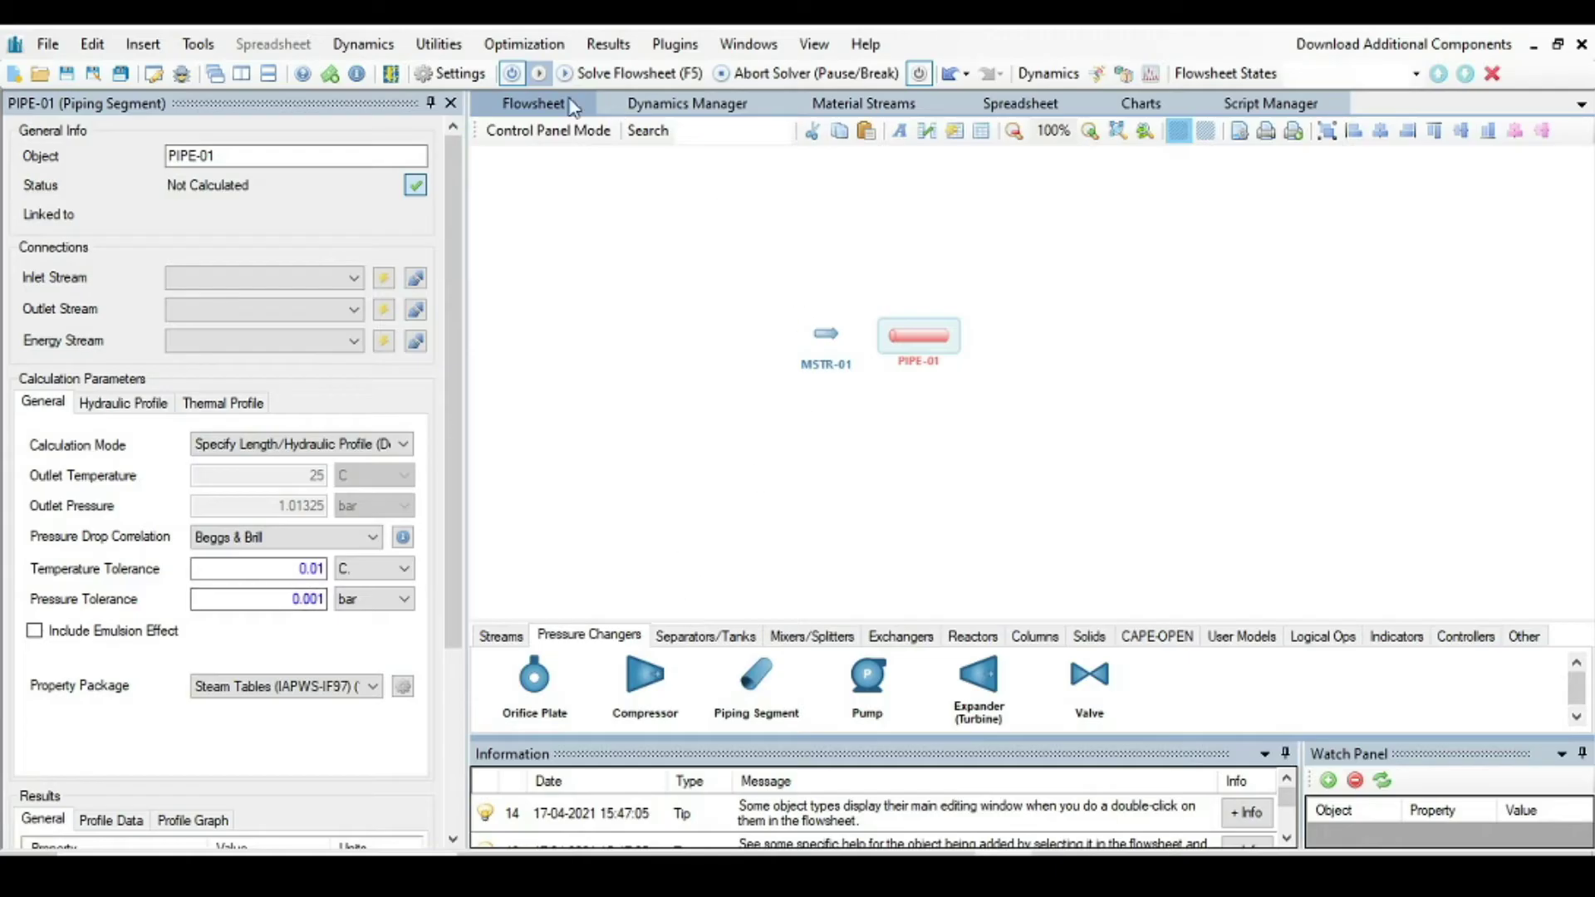
left_click(513, 76)
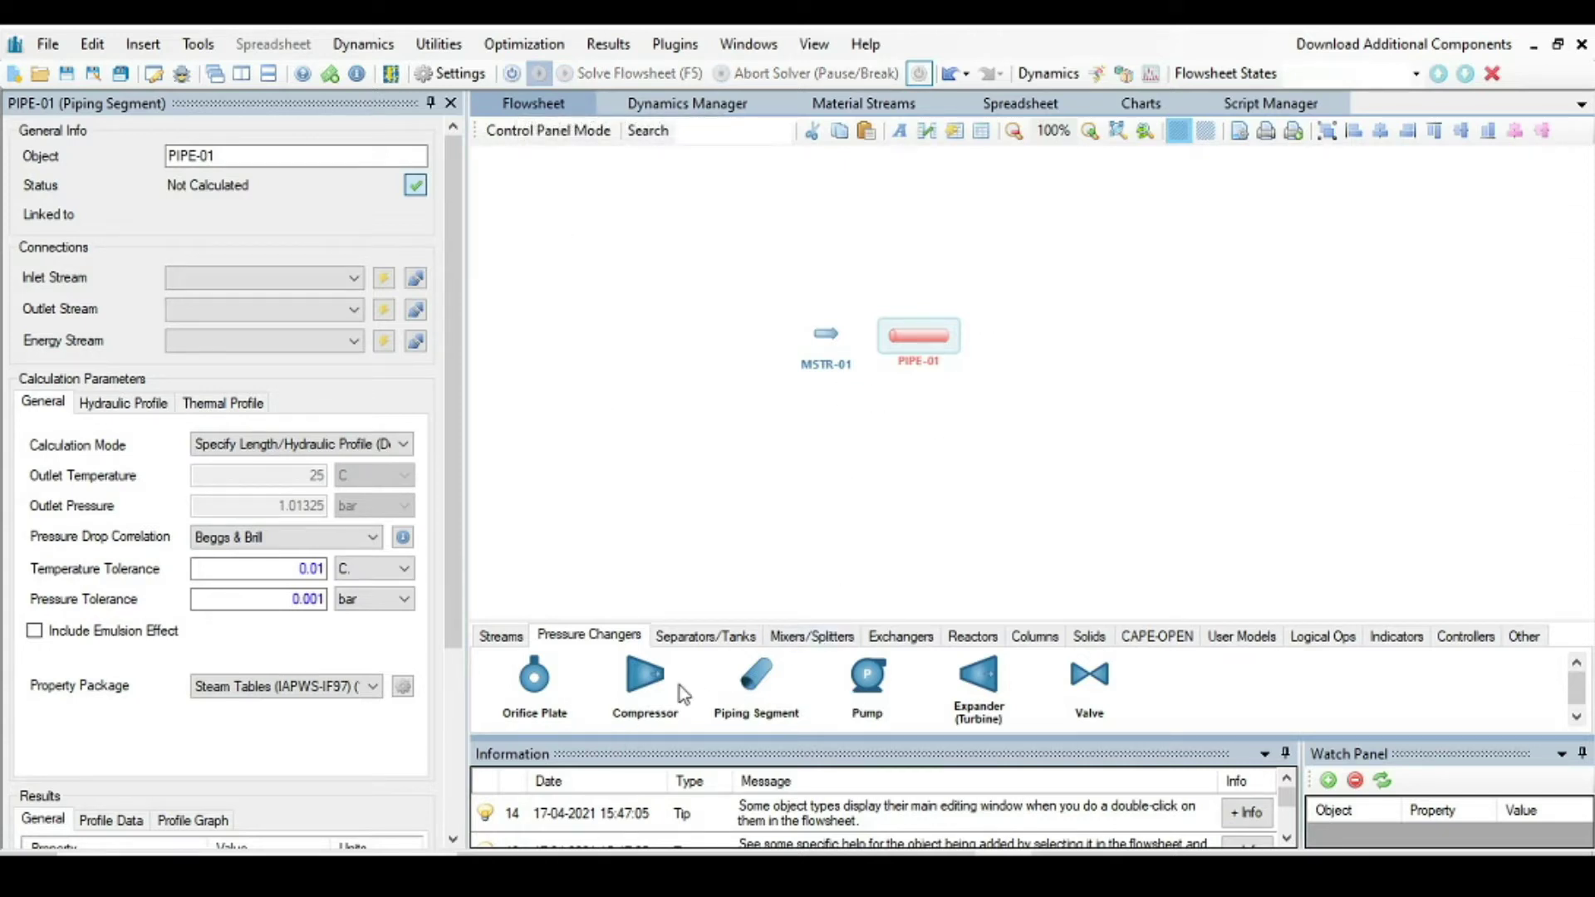
Place PUMP-01, PIPE-02 and TANK-01 in a row after PIPE-01, then shift MSTR-01 left.
left_click_drag(868, 689, 1038, 336)
left_click_drag(756, 689, 1126, 320)
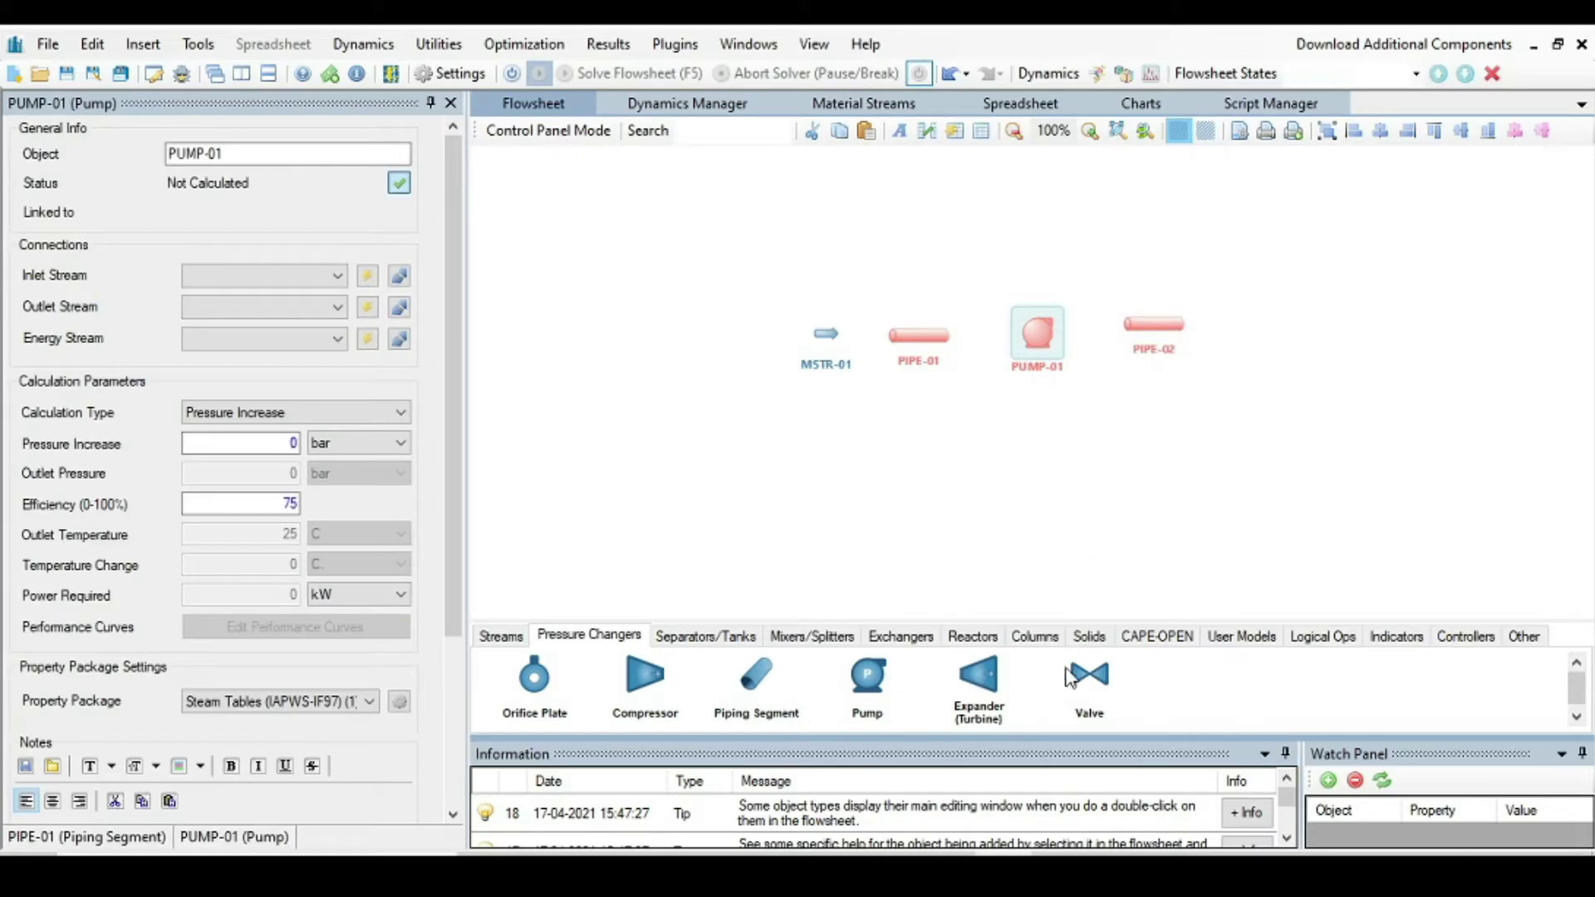
left_click(705, 639)
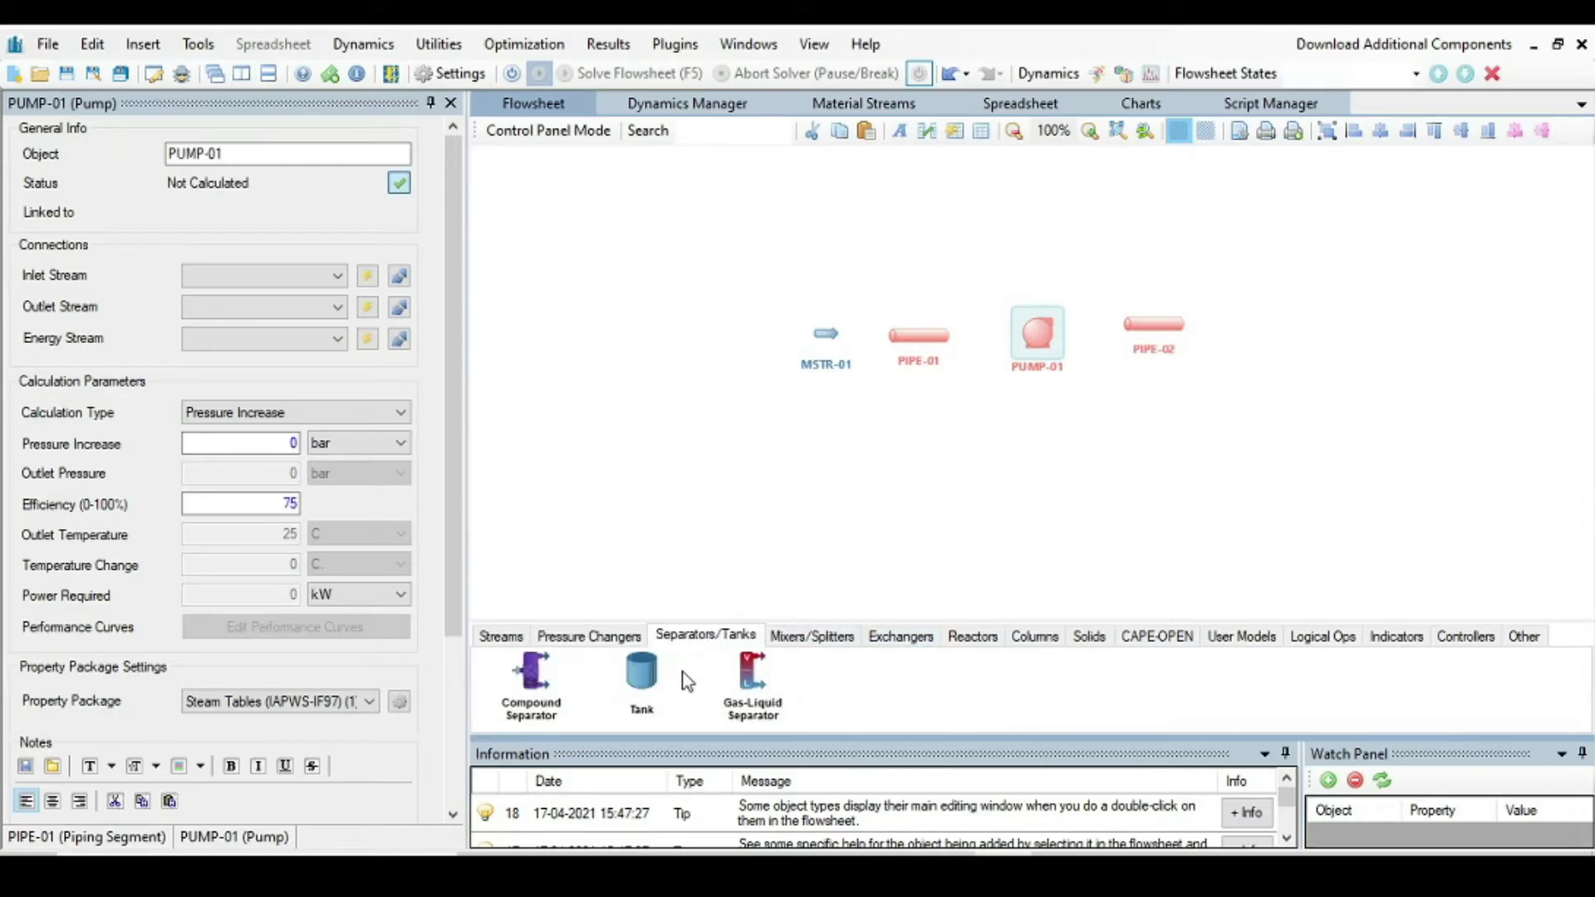
left_click_drag(642, 681, 1259, 310)
left_click(1286, 324)
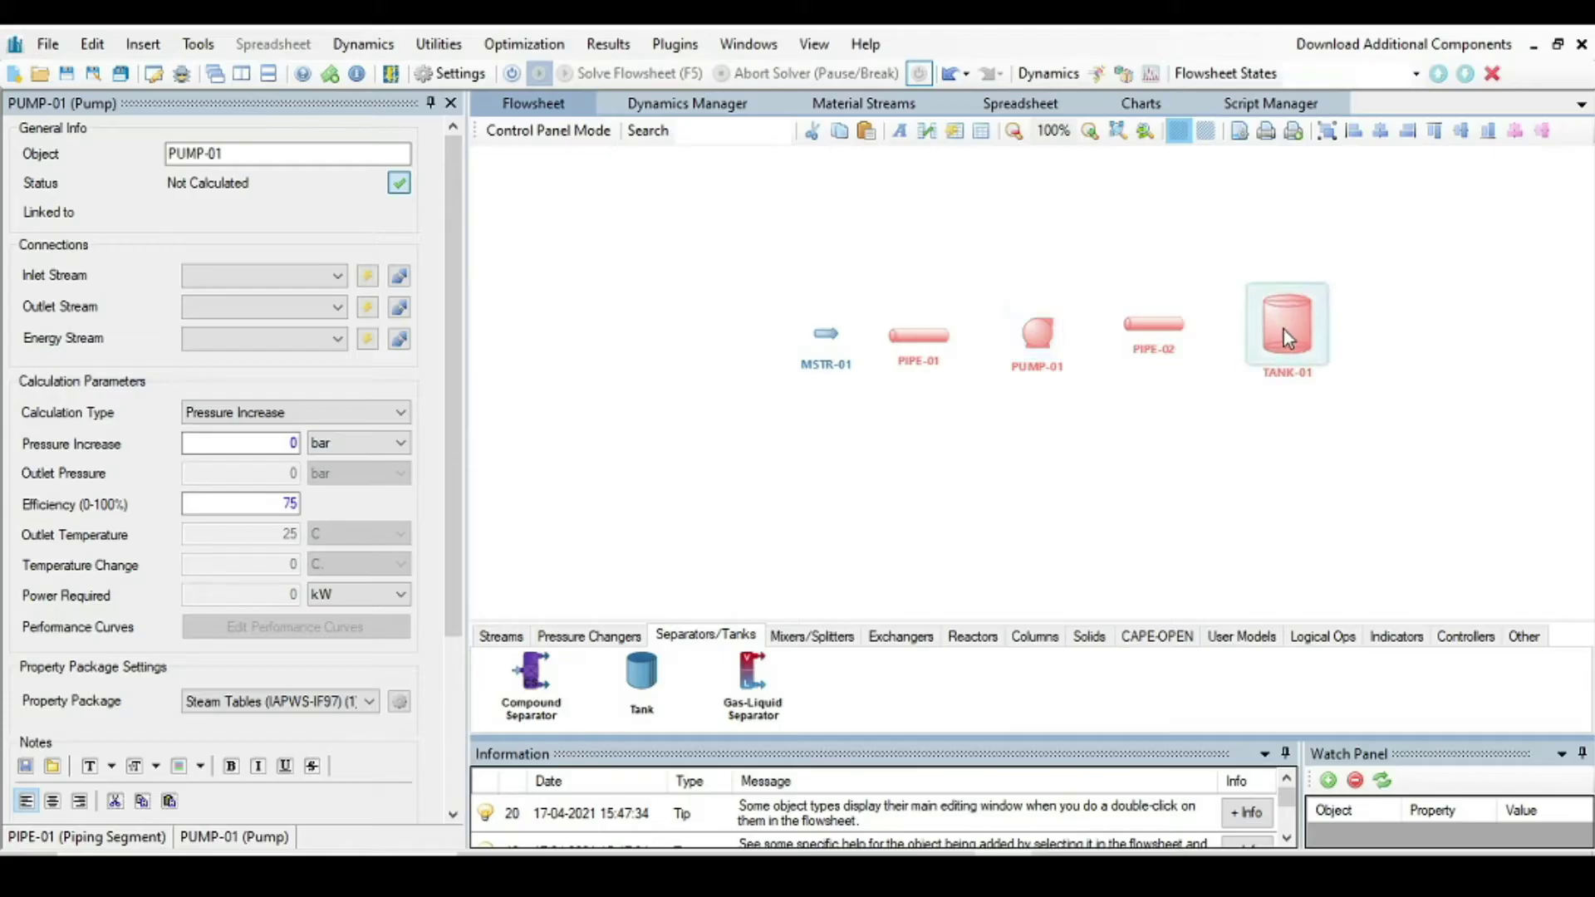
left_click_drag(825, 333, 772, 349)
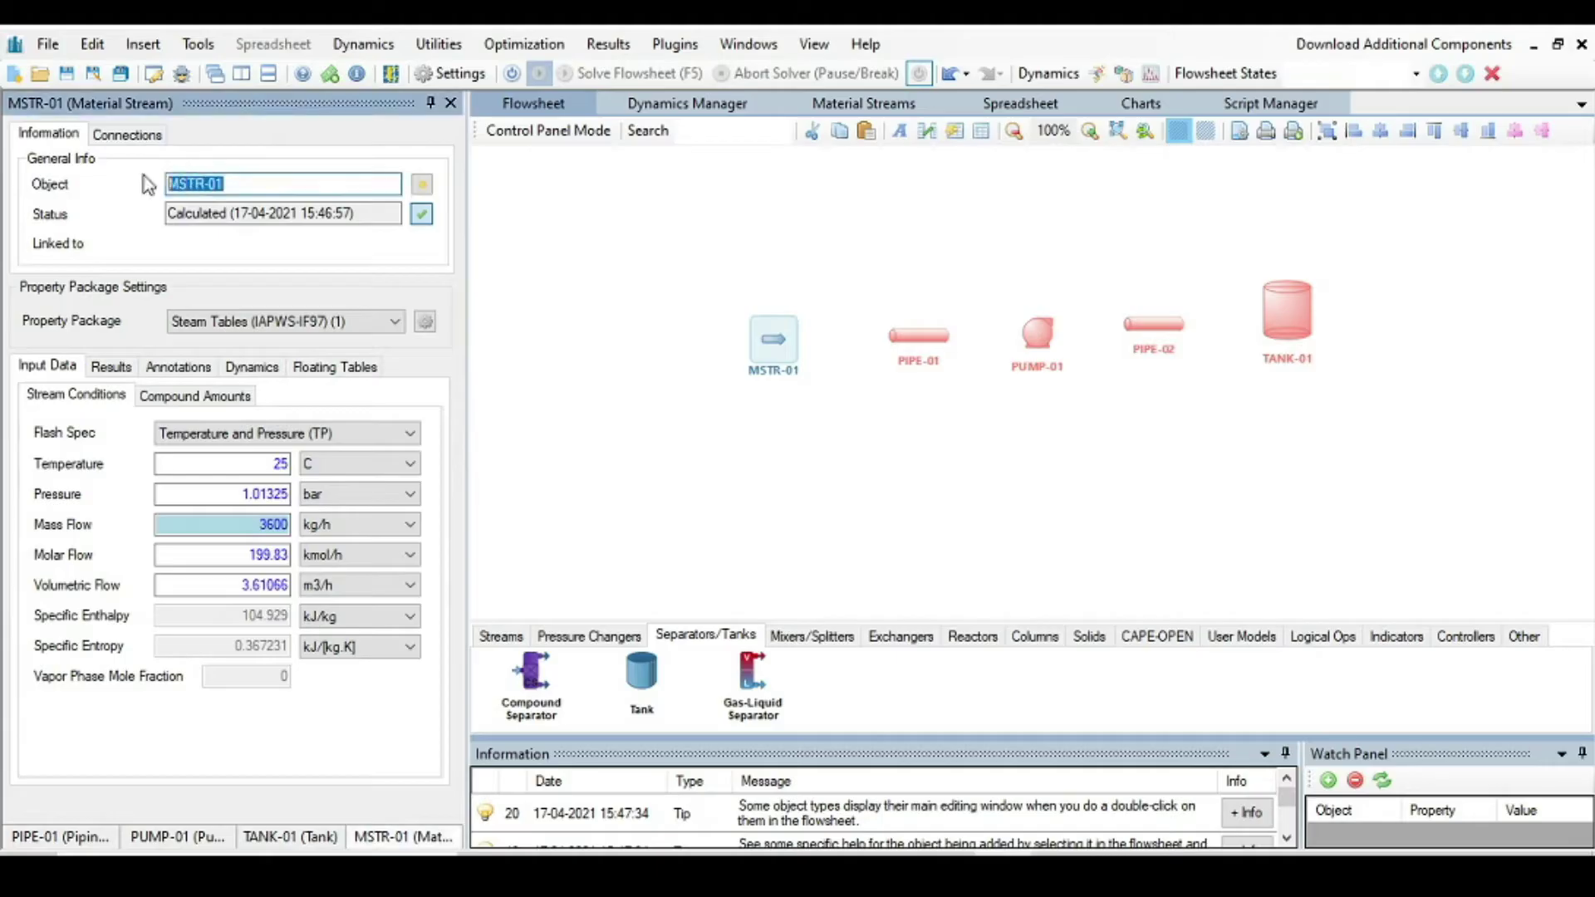
Rename stream MSTR-01 to 'Water inlet' and select PIPE-01.
type("W")
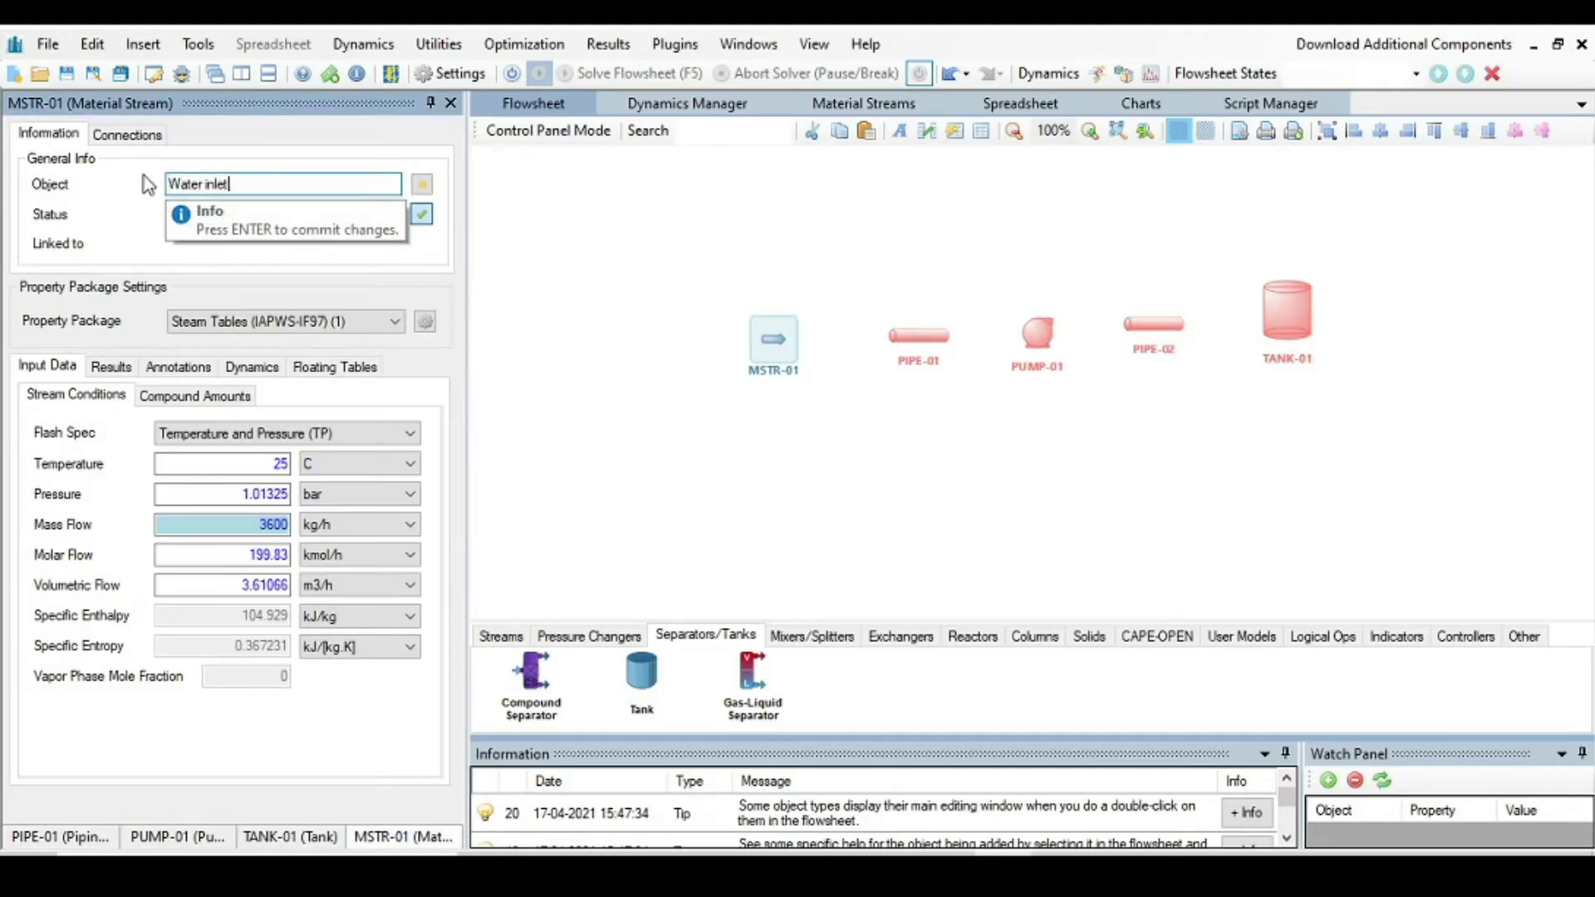
type("ater inlet")
key("Return")
mouse_move(917, 341)
left_mouse_down()
mouse_move(895, 344)
mouse_move(912, 347)
left_mouse_up()
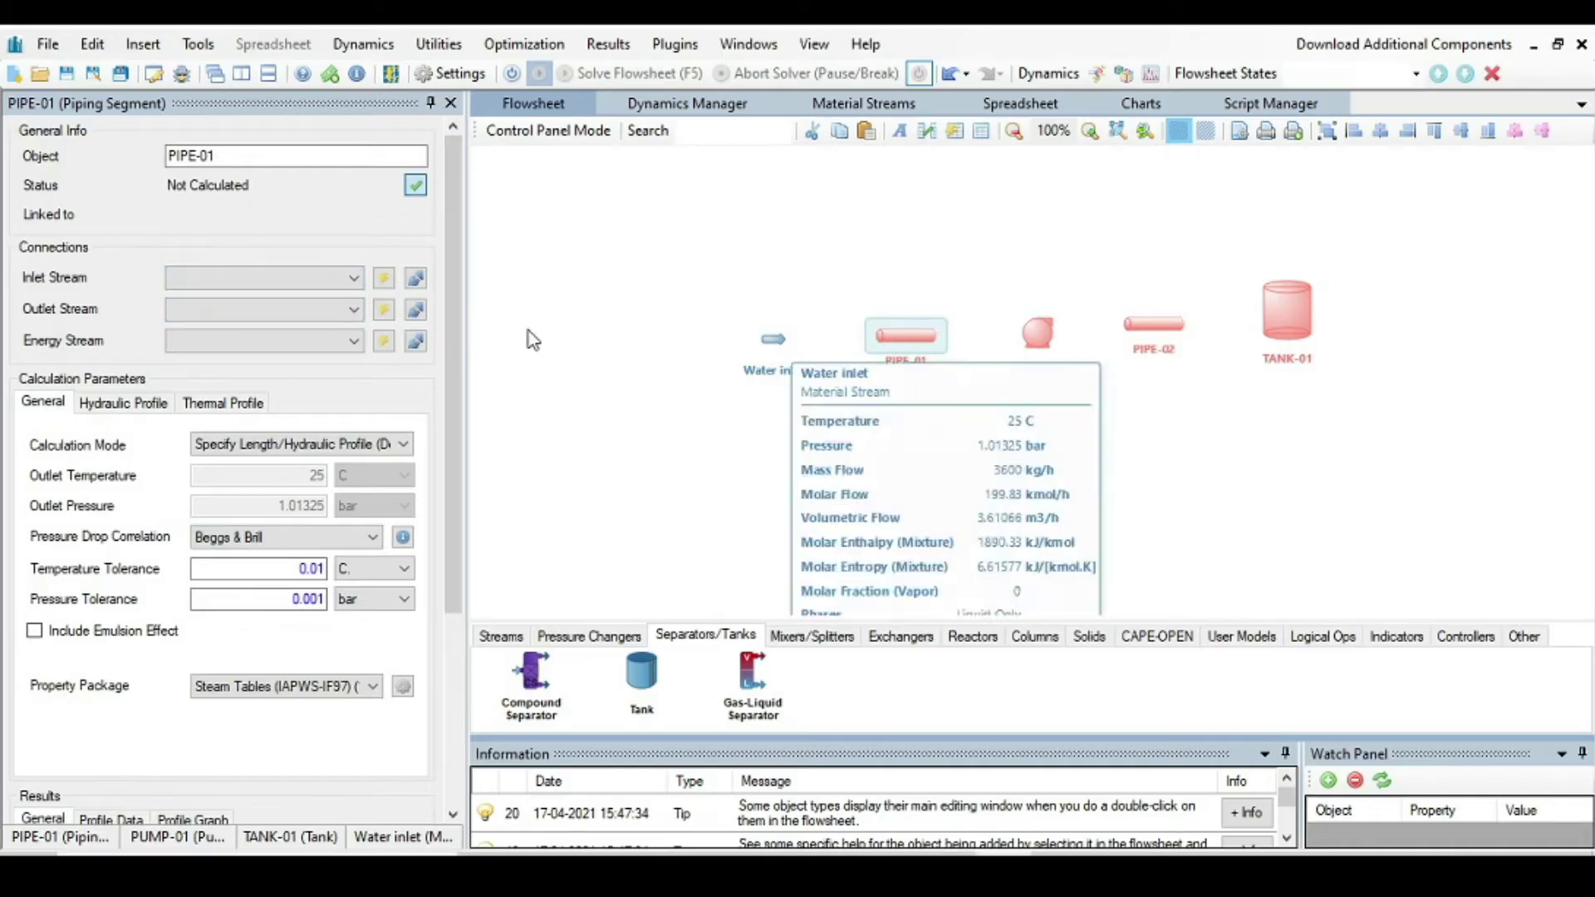
Feed PIPE-01 from Water inlet, creating outlet MSTR-02 and energy stream ESTR-01.
left_click(355, 278)
left_click(308, 300)
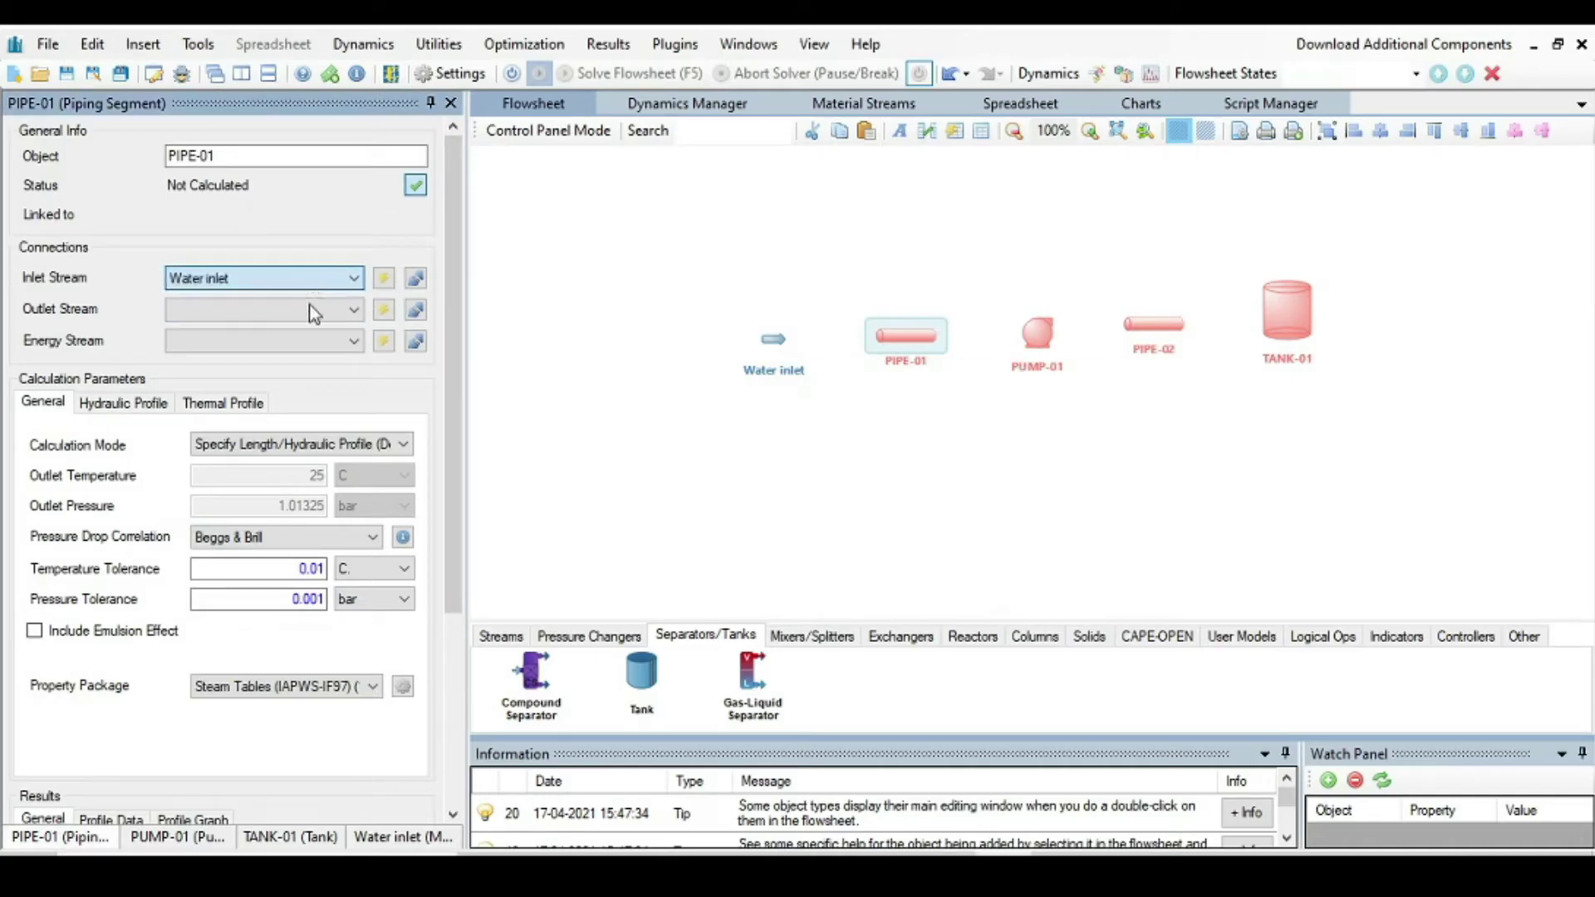
left_click(384, 309)
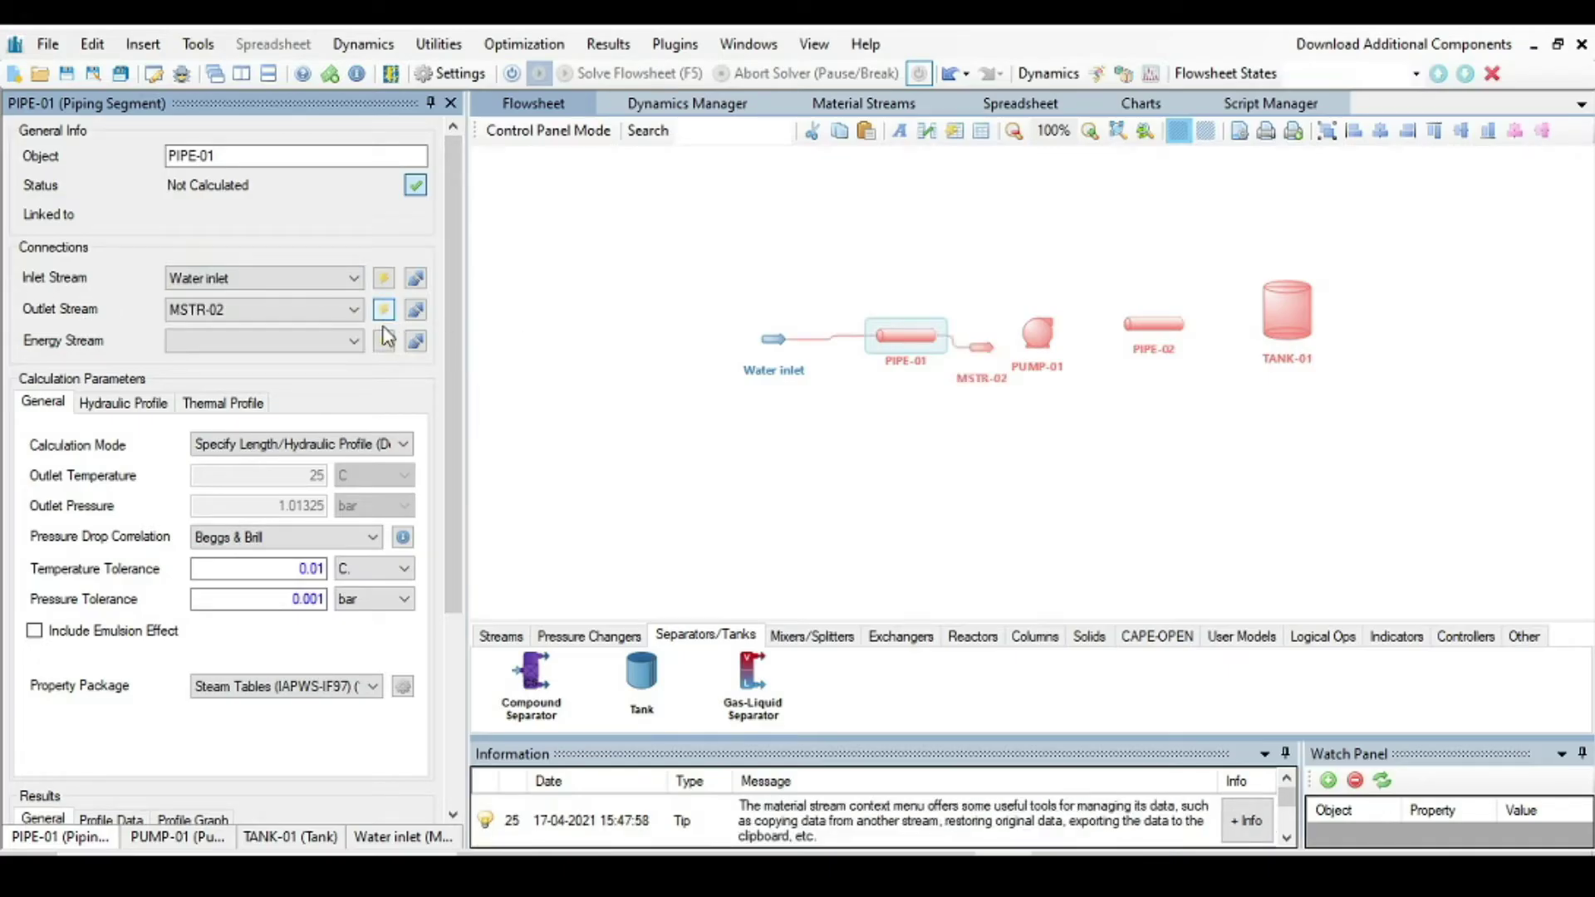
left_click(380, 347)
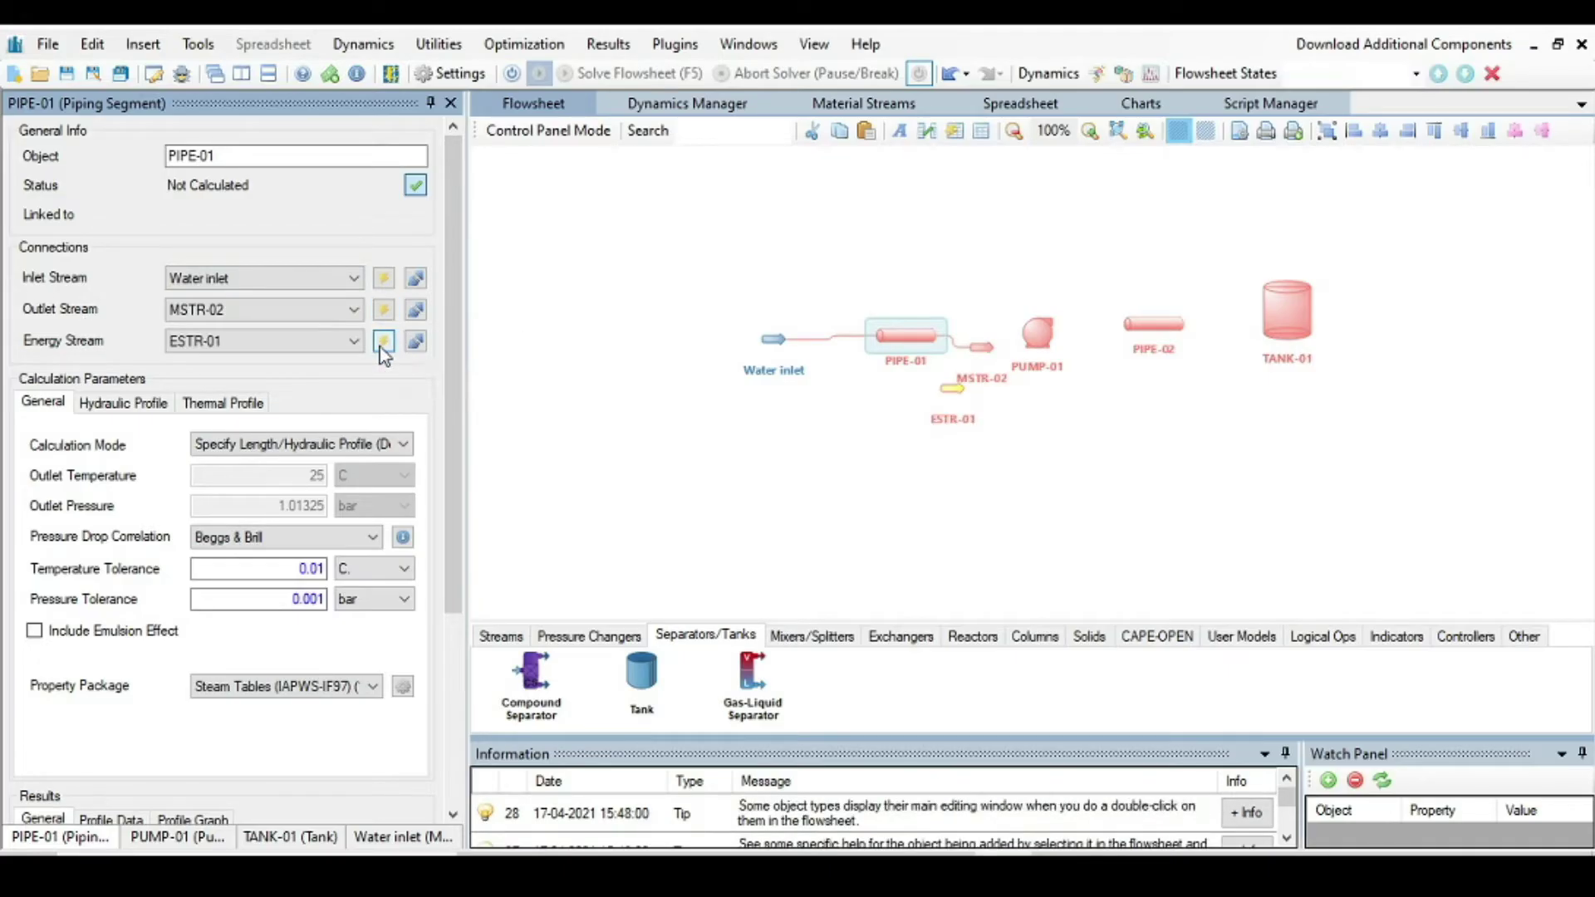
left_click(1050, 341)
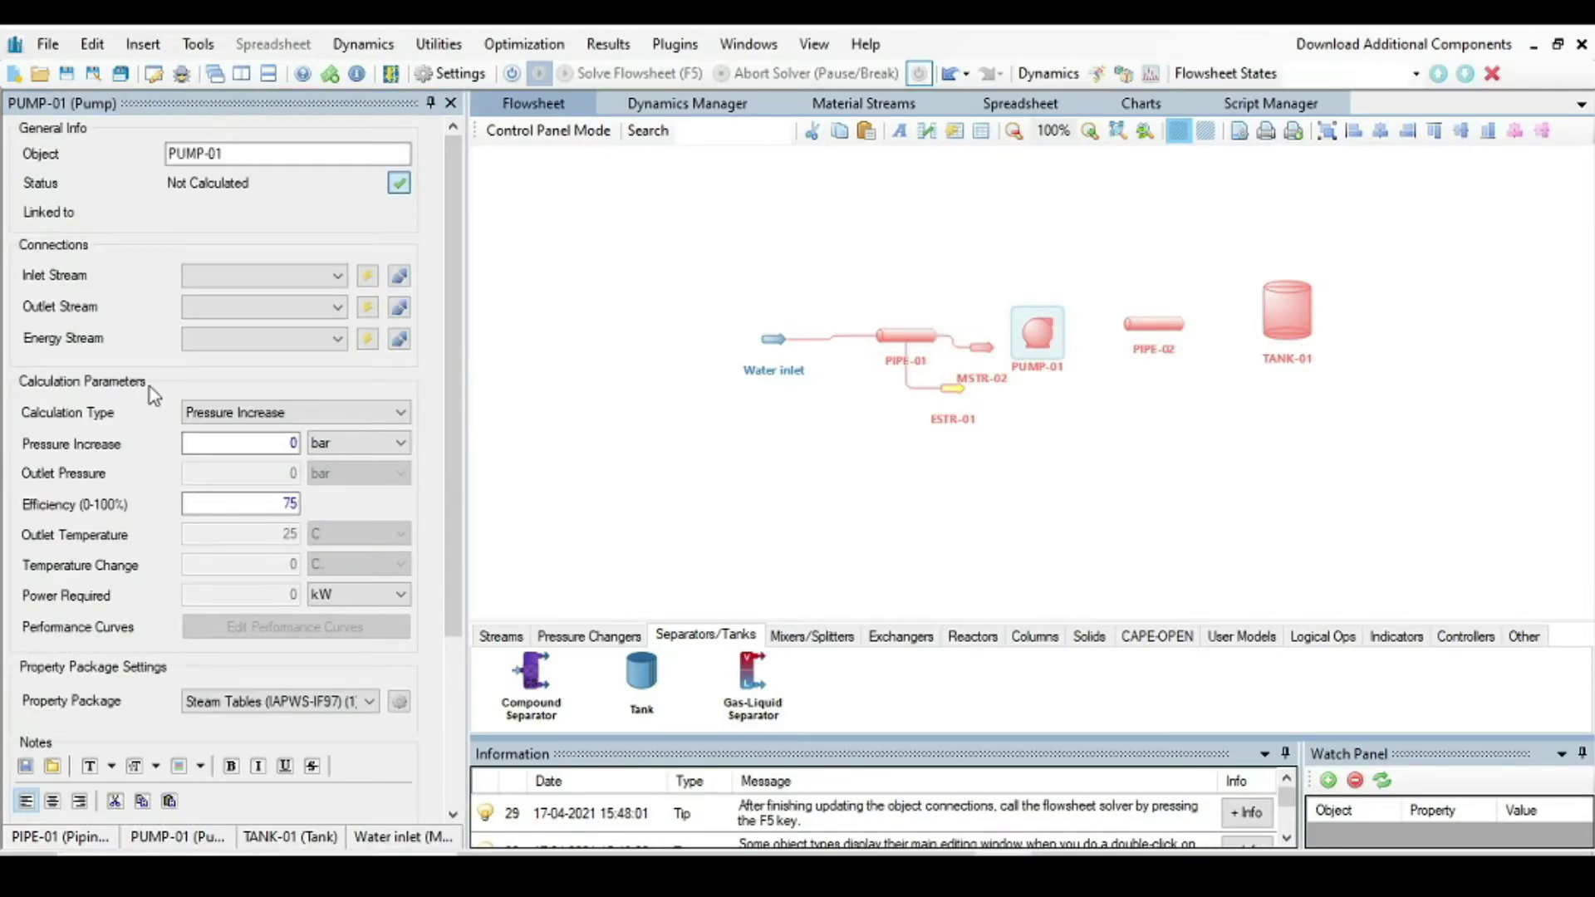
left_click(338, 276)
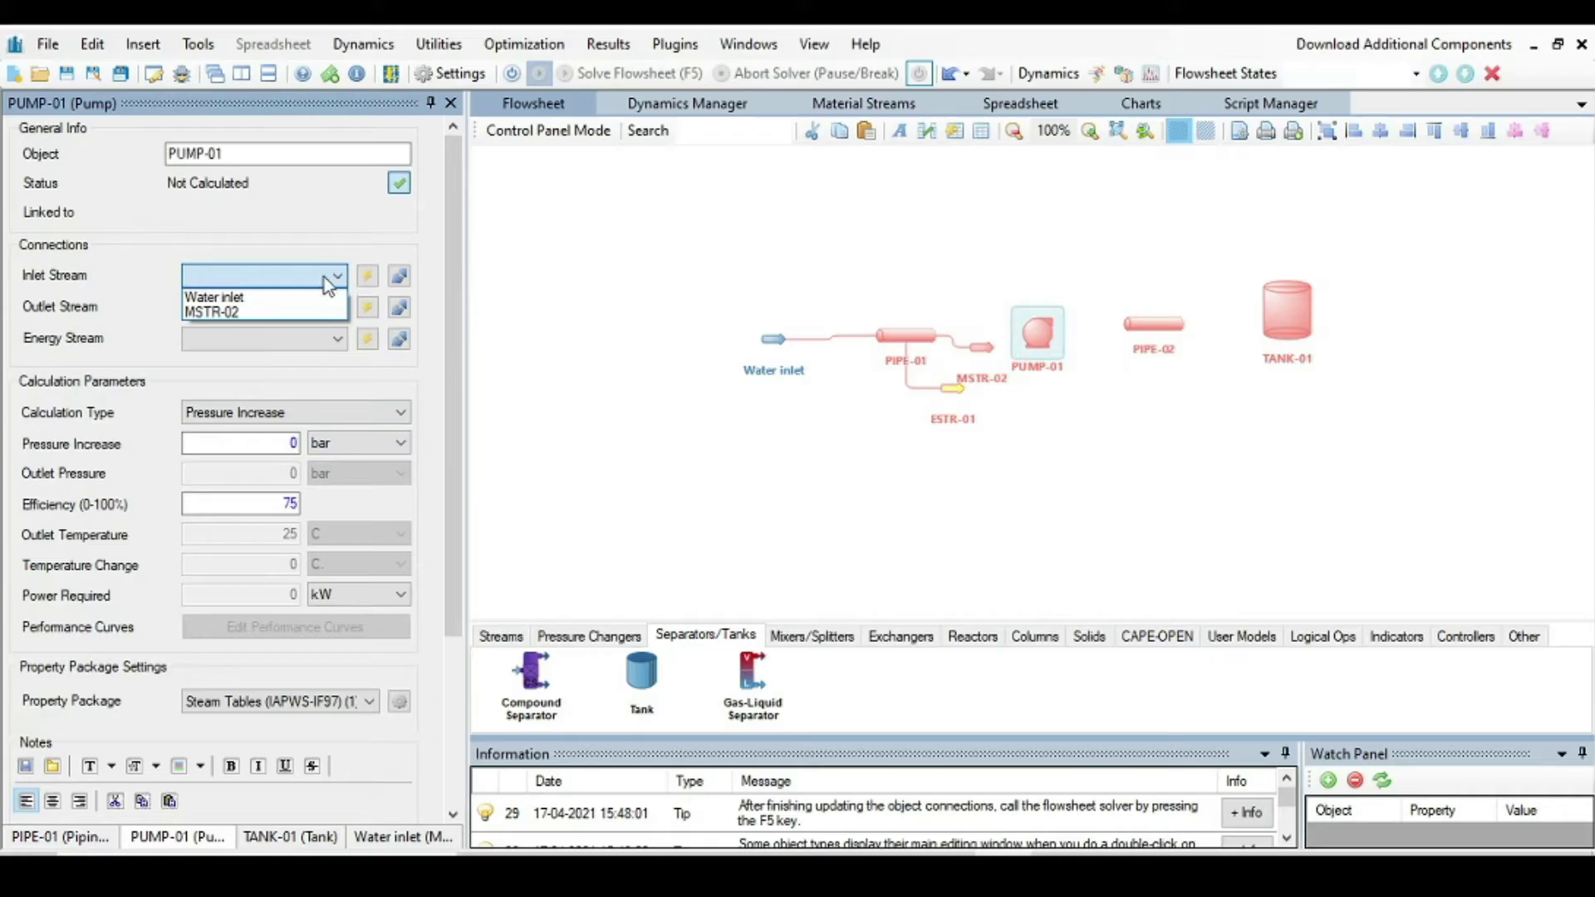
Connect PUMP-01 with inlet MSTR-02, new outlet MSTR-03 and energy stream ESTR-02.
left_click(261, 314)
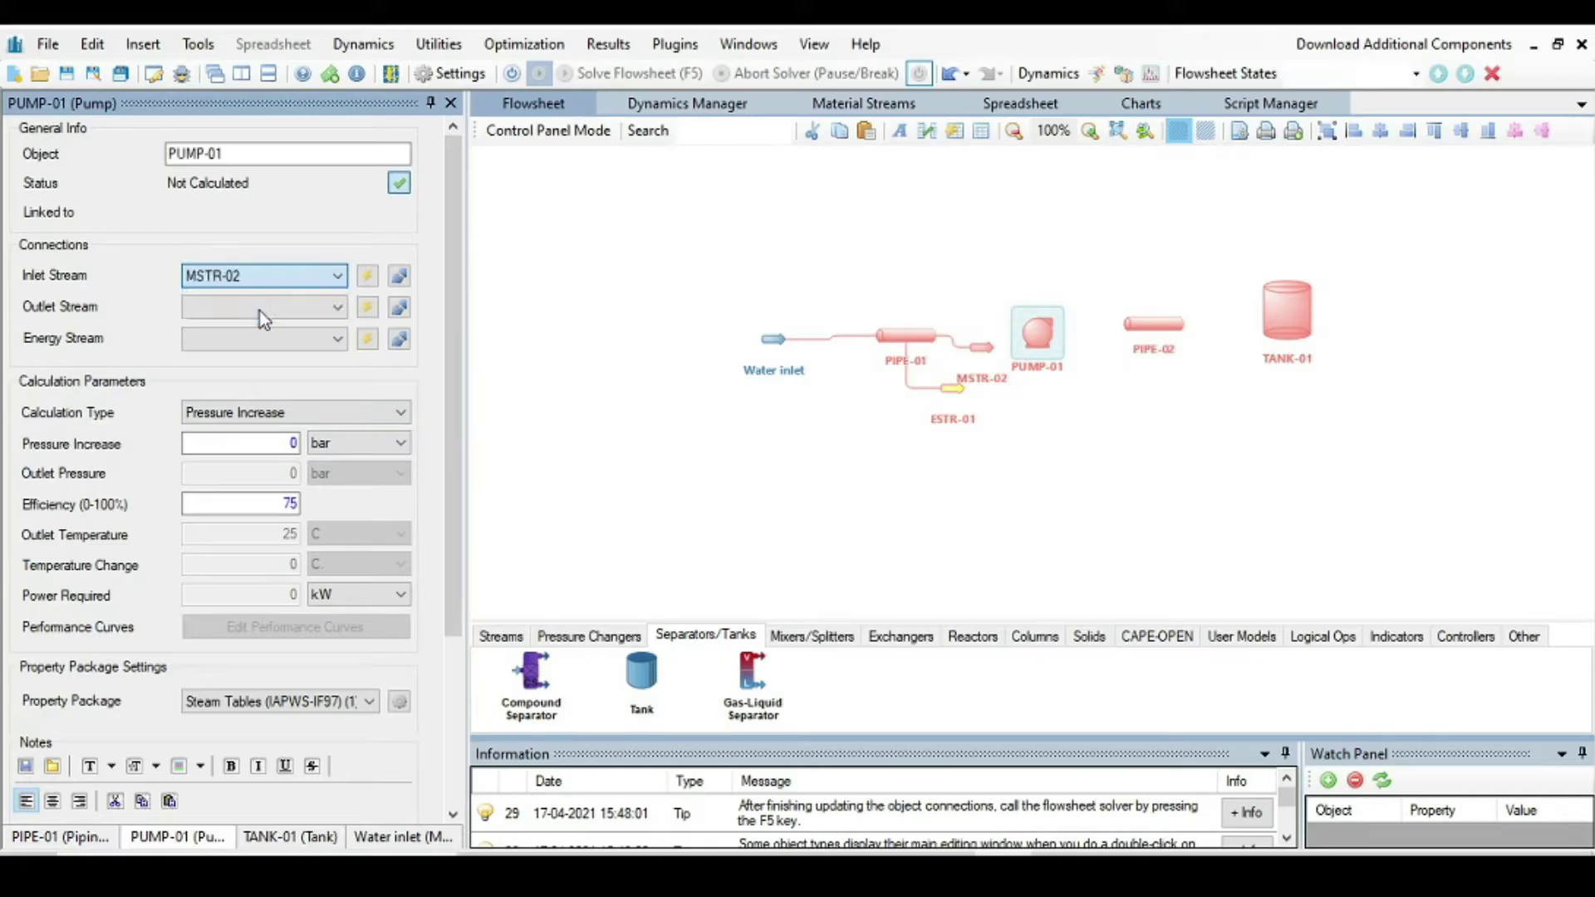
left_click(370, 306)
left_click(368, 342)
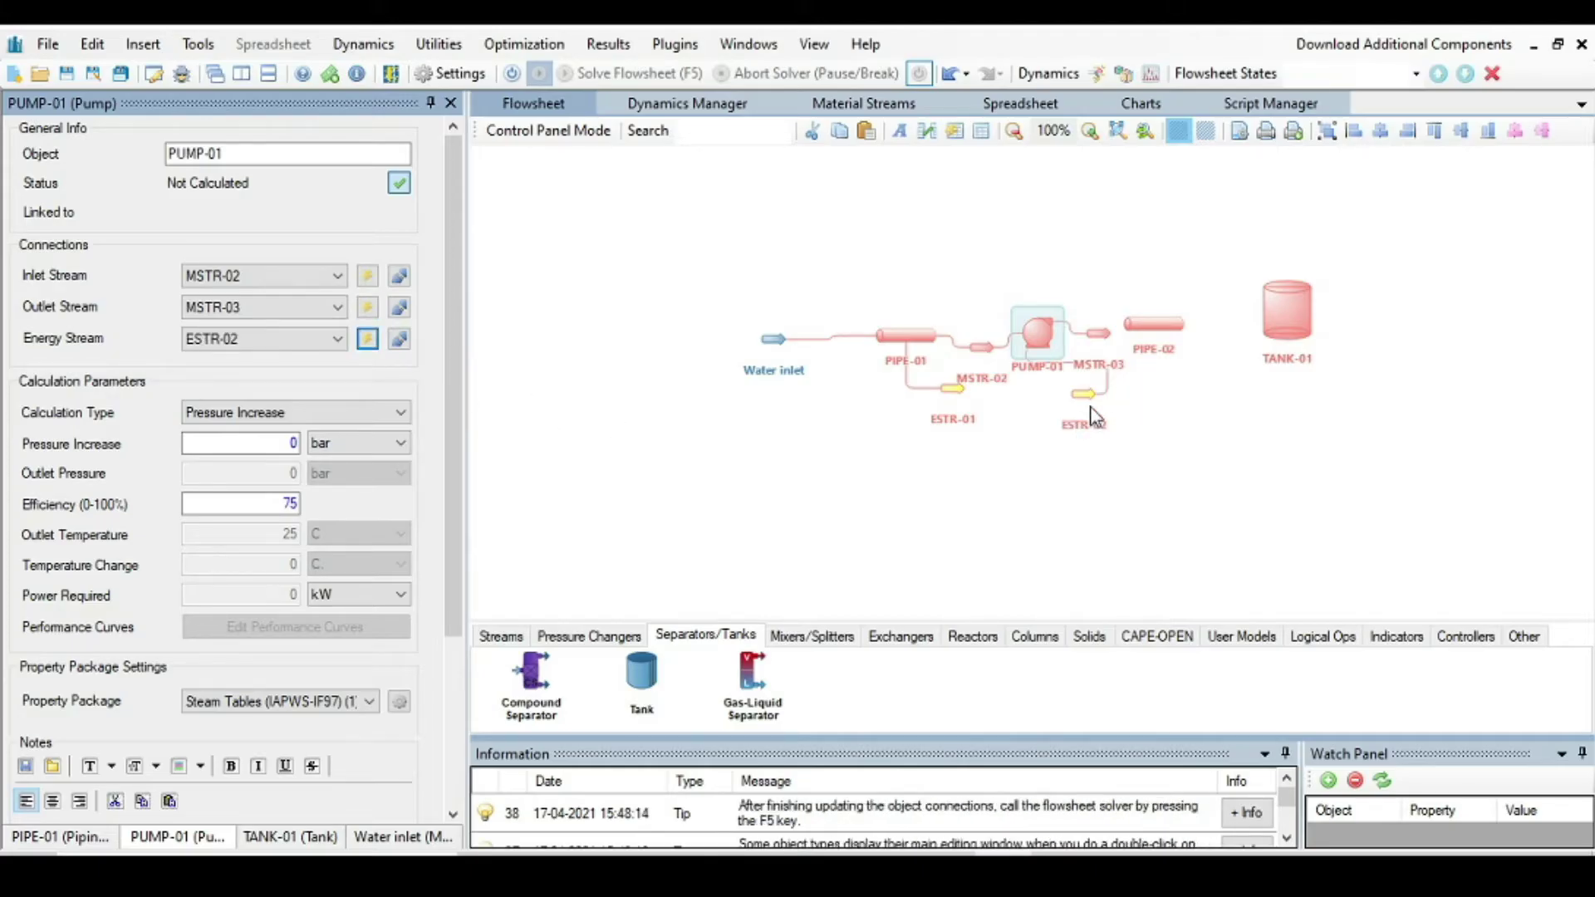
Move ESTR-02 below the pump and shift PIPE-01 slightly left.
left_click(1088, 405)
left_click_drag(1088, 405, 1064, 455)
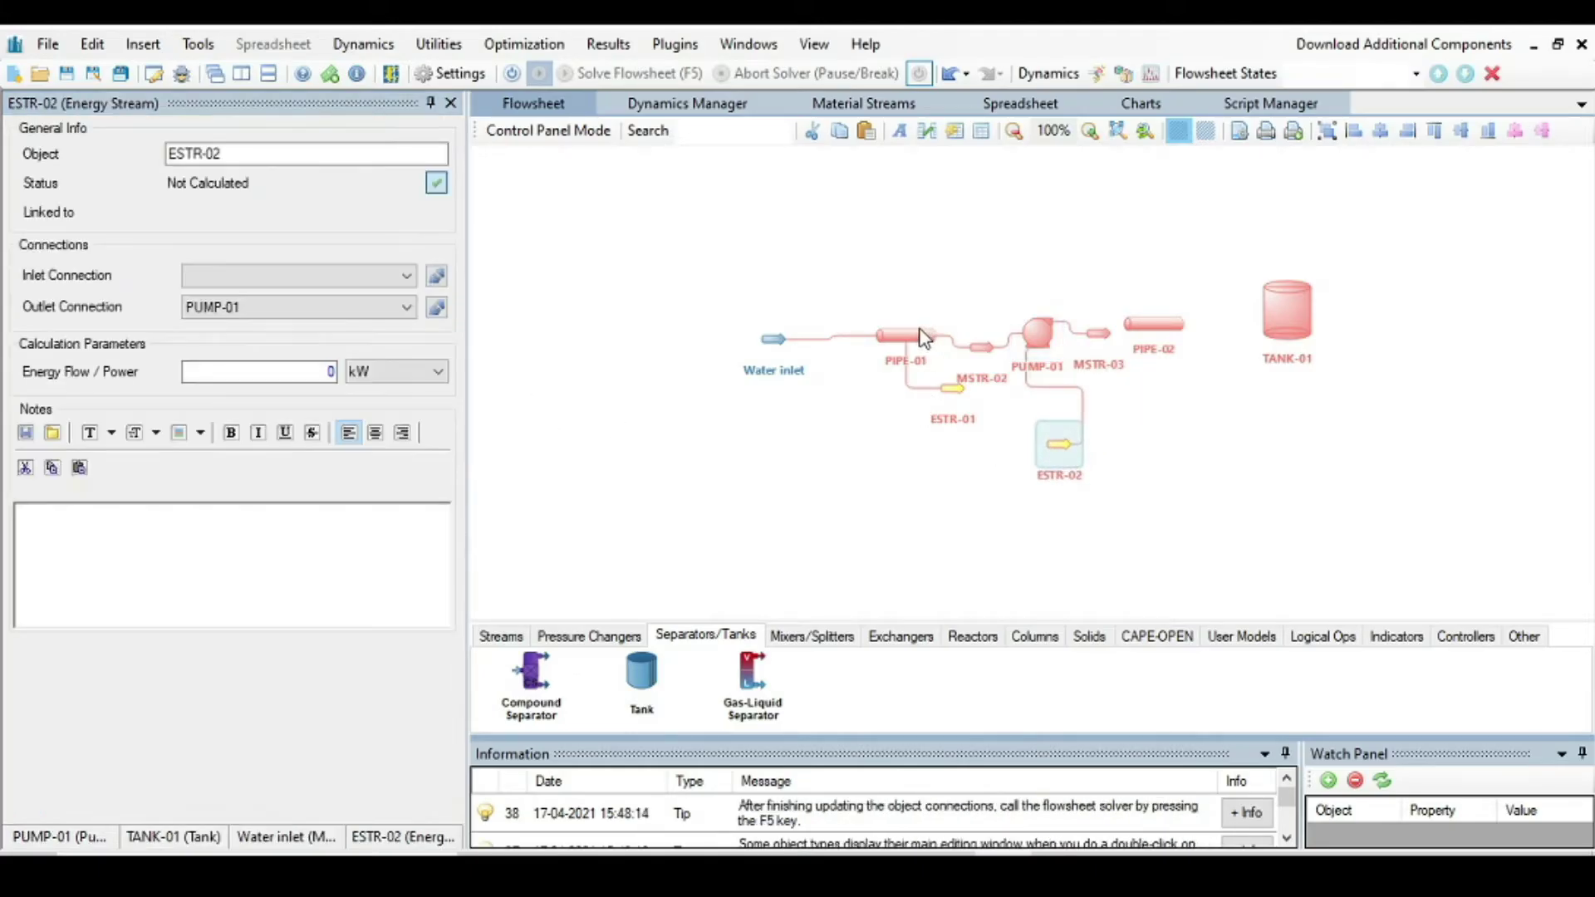
left_click_drag(911, 333, 877, 330)
Recentre the flowsheet view and move PIPE-02 right, closer to TANK-01.
scroll(840, 359, "up", 2)
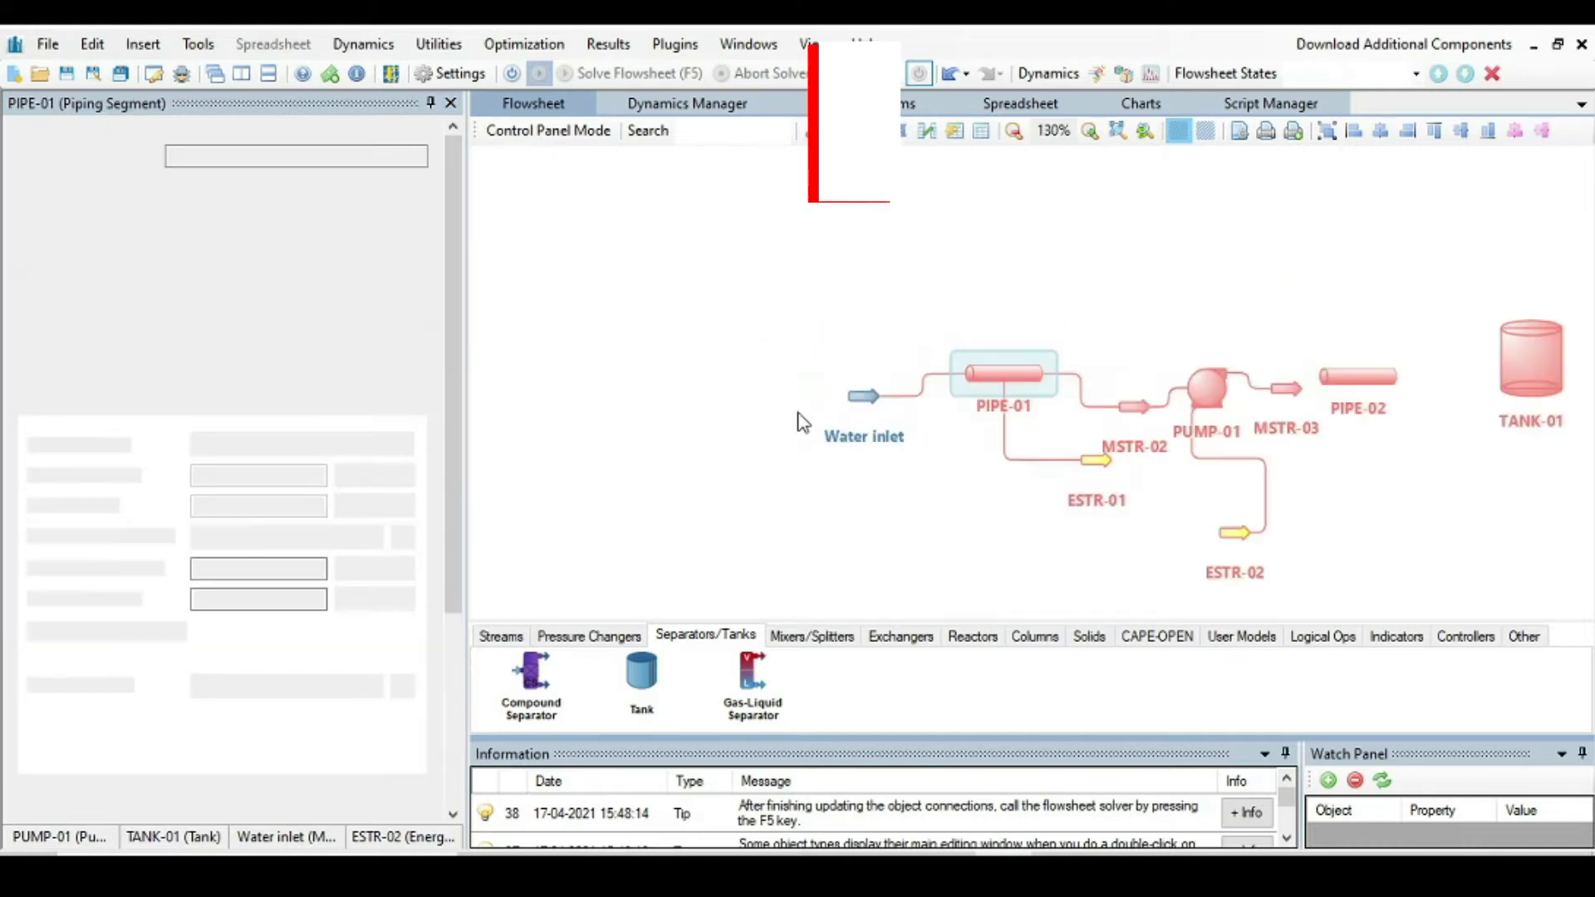
left_click_drag(712, 457, 655, 442)
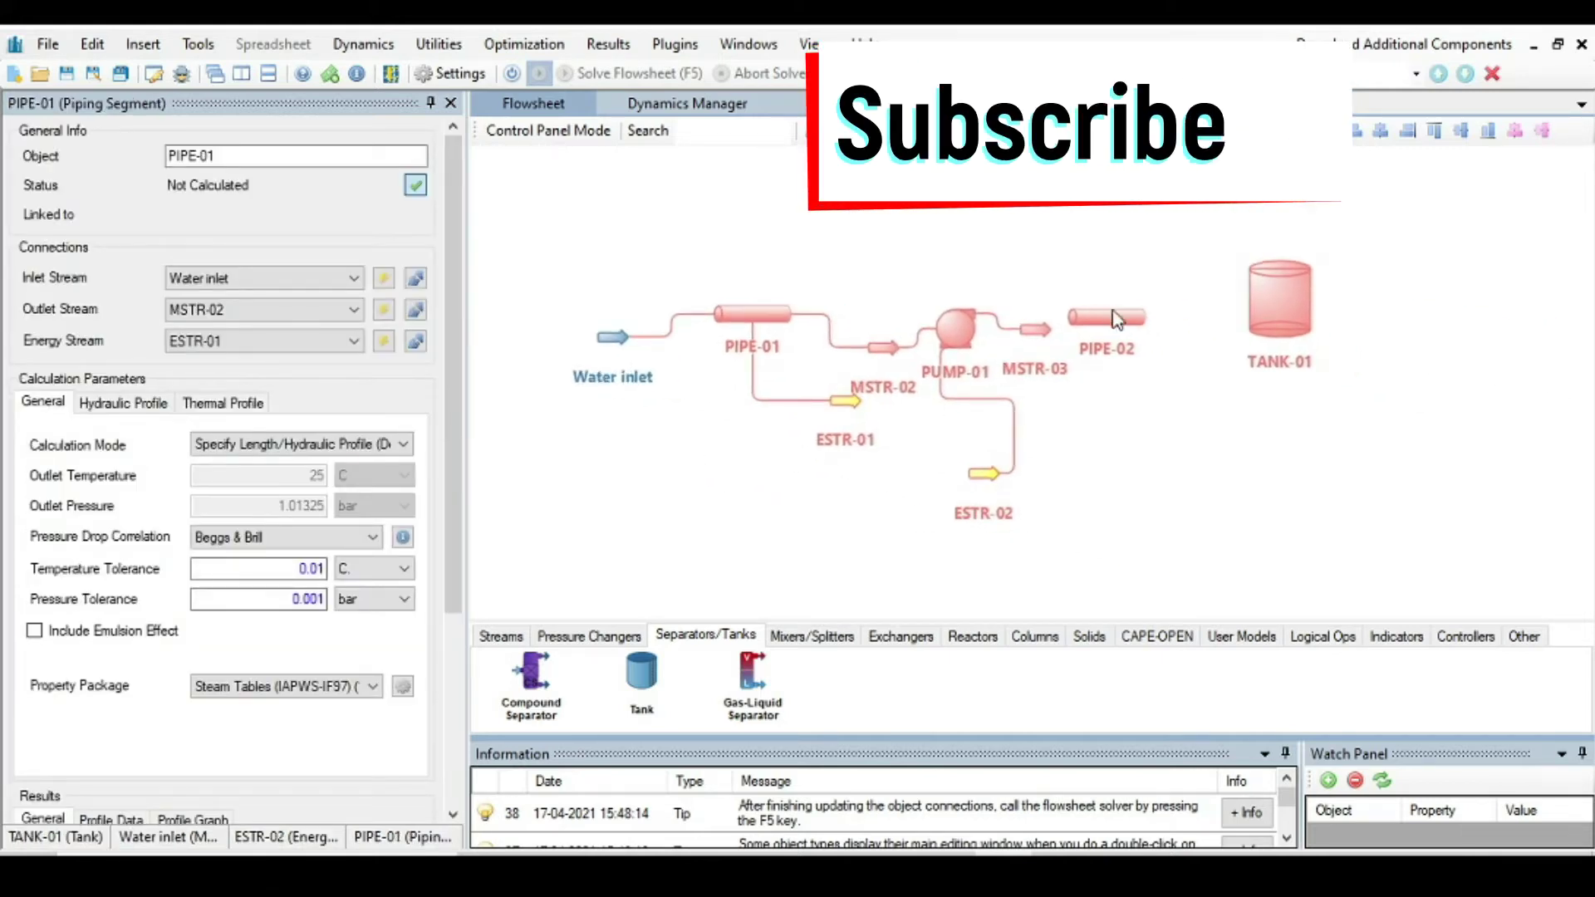
left_click_drag(1122, 319, 1173, 318)
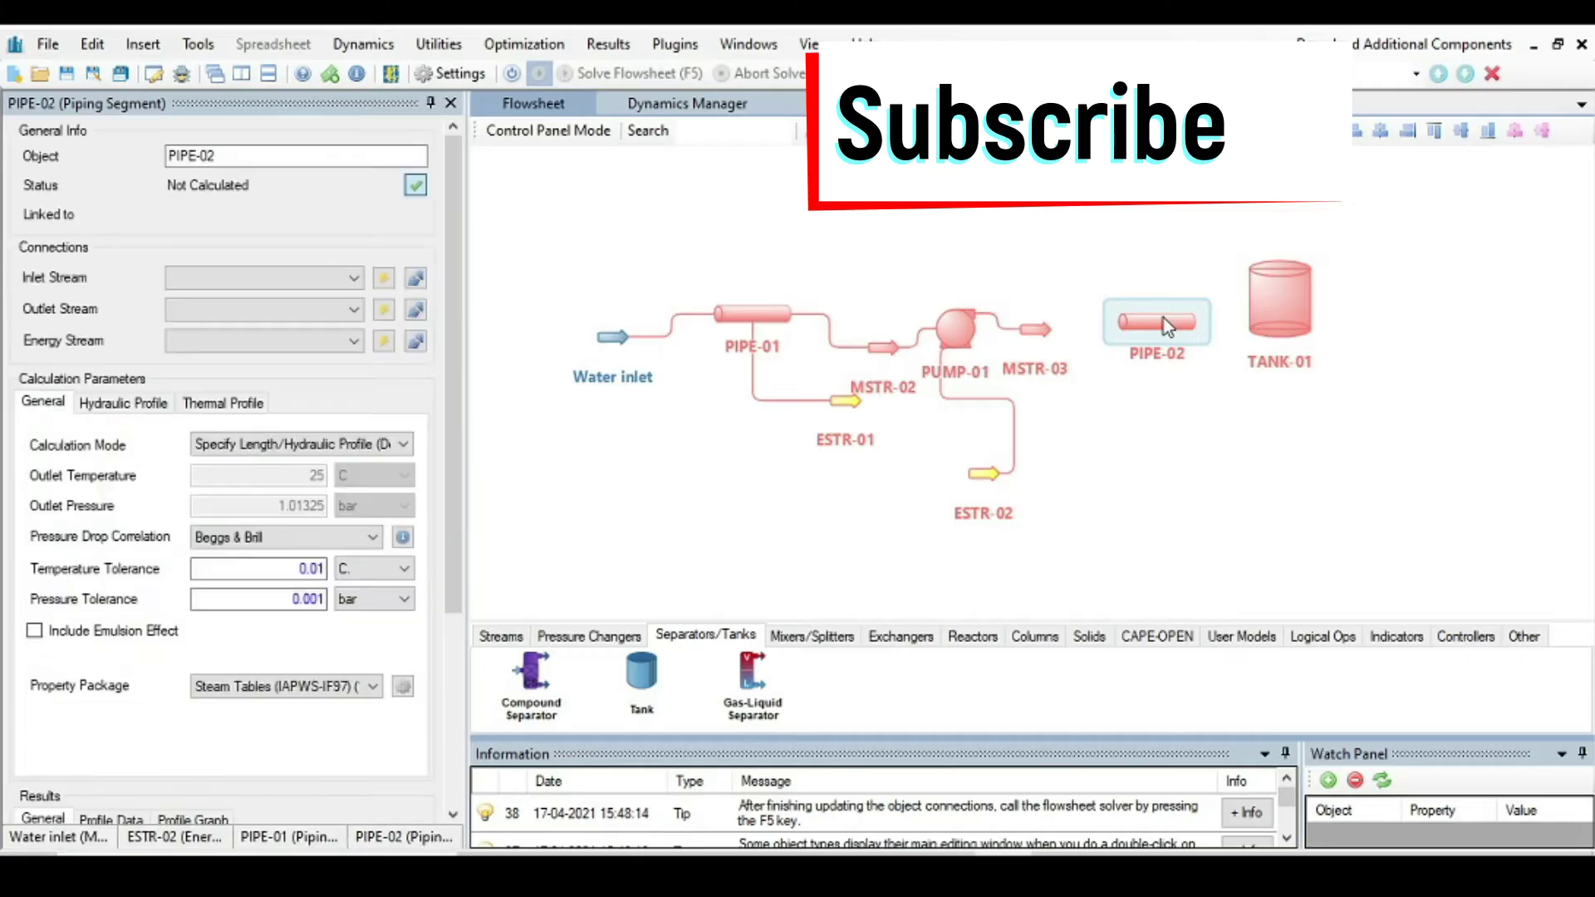
Connect PIPE-02 from MSTR-03 to new outlet MSTR-04 with energy stream ESTR-03, and move TANK-01 right.
left_click(354, 278)
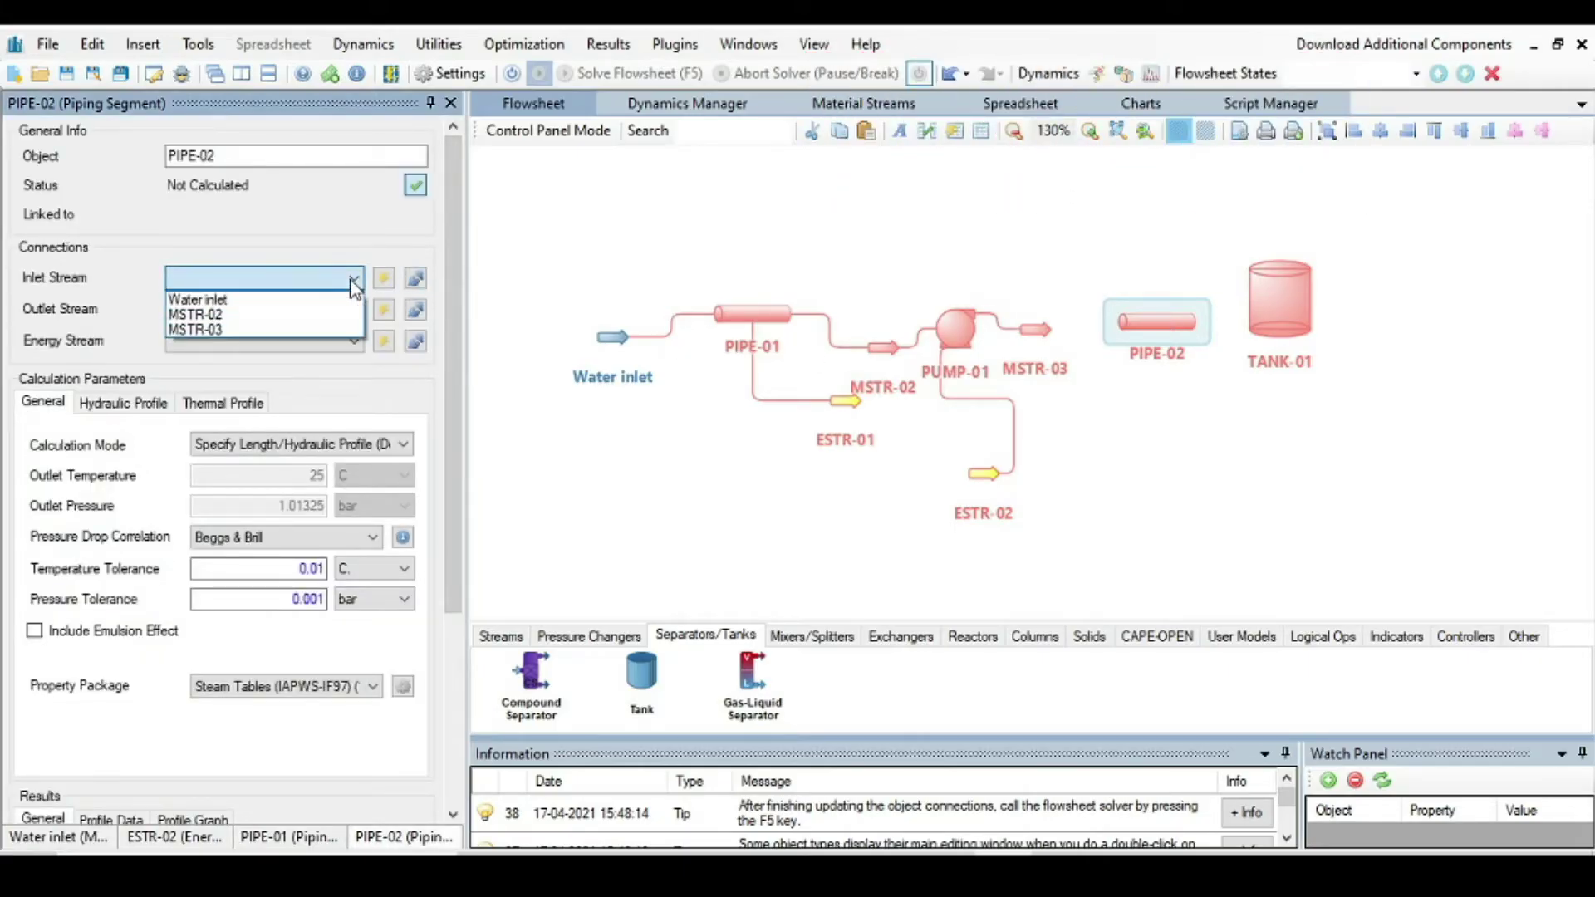
left_click(284, 329)
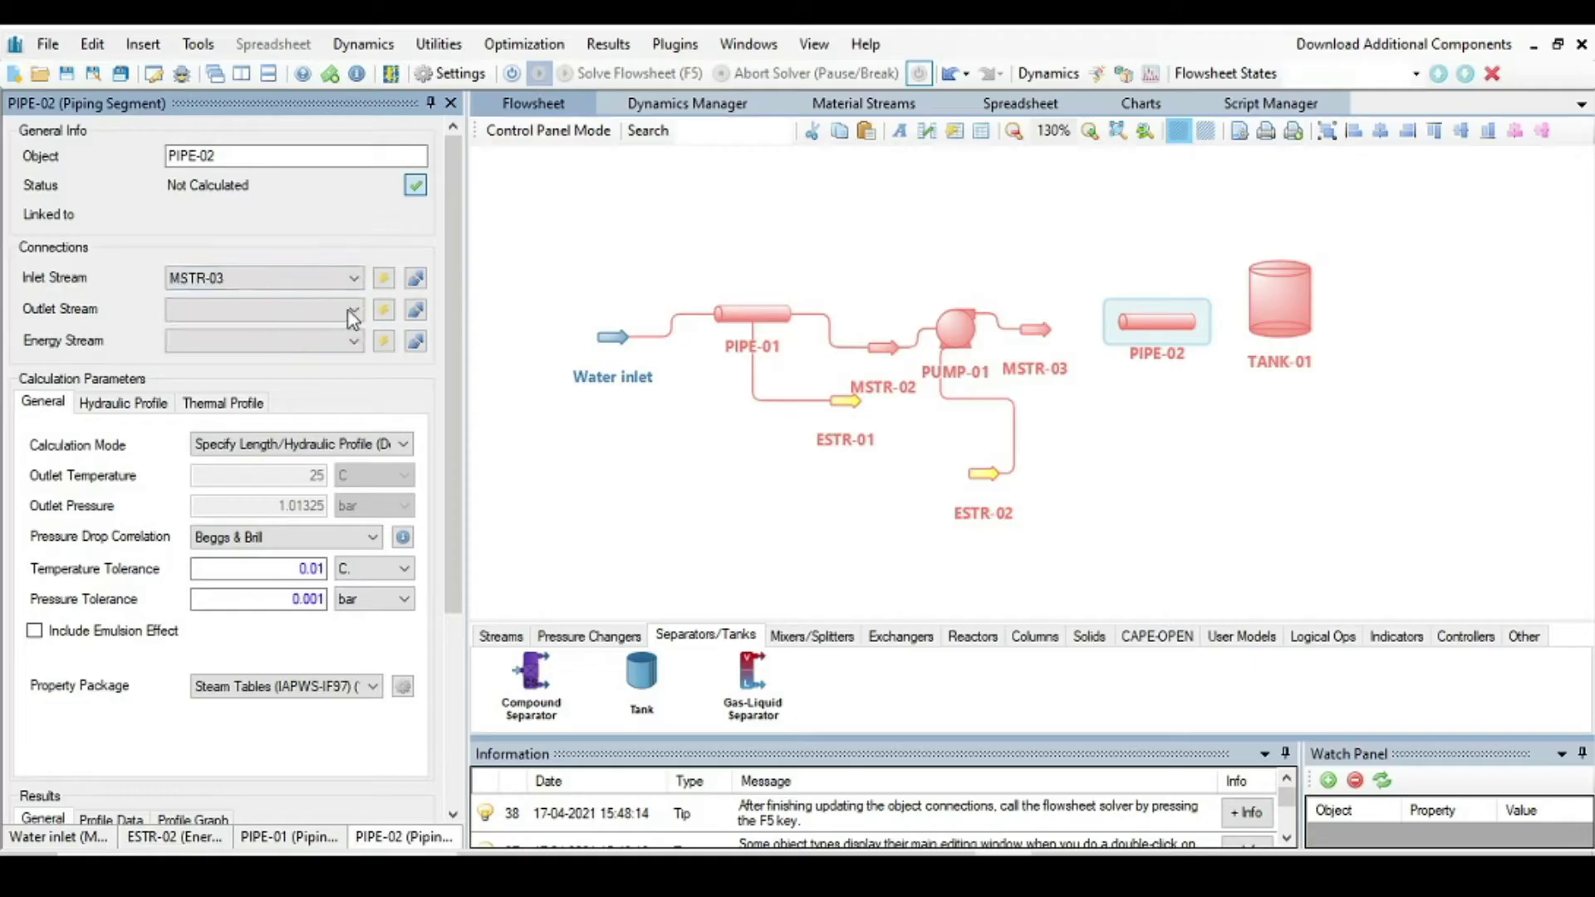
left_click(384, 311)
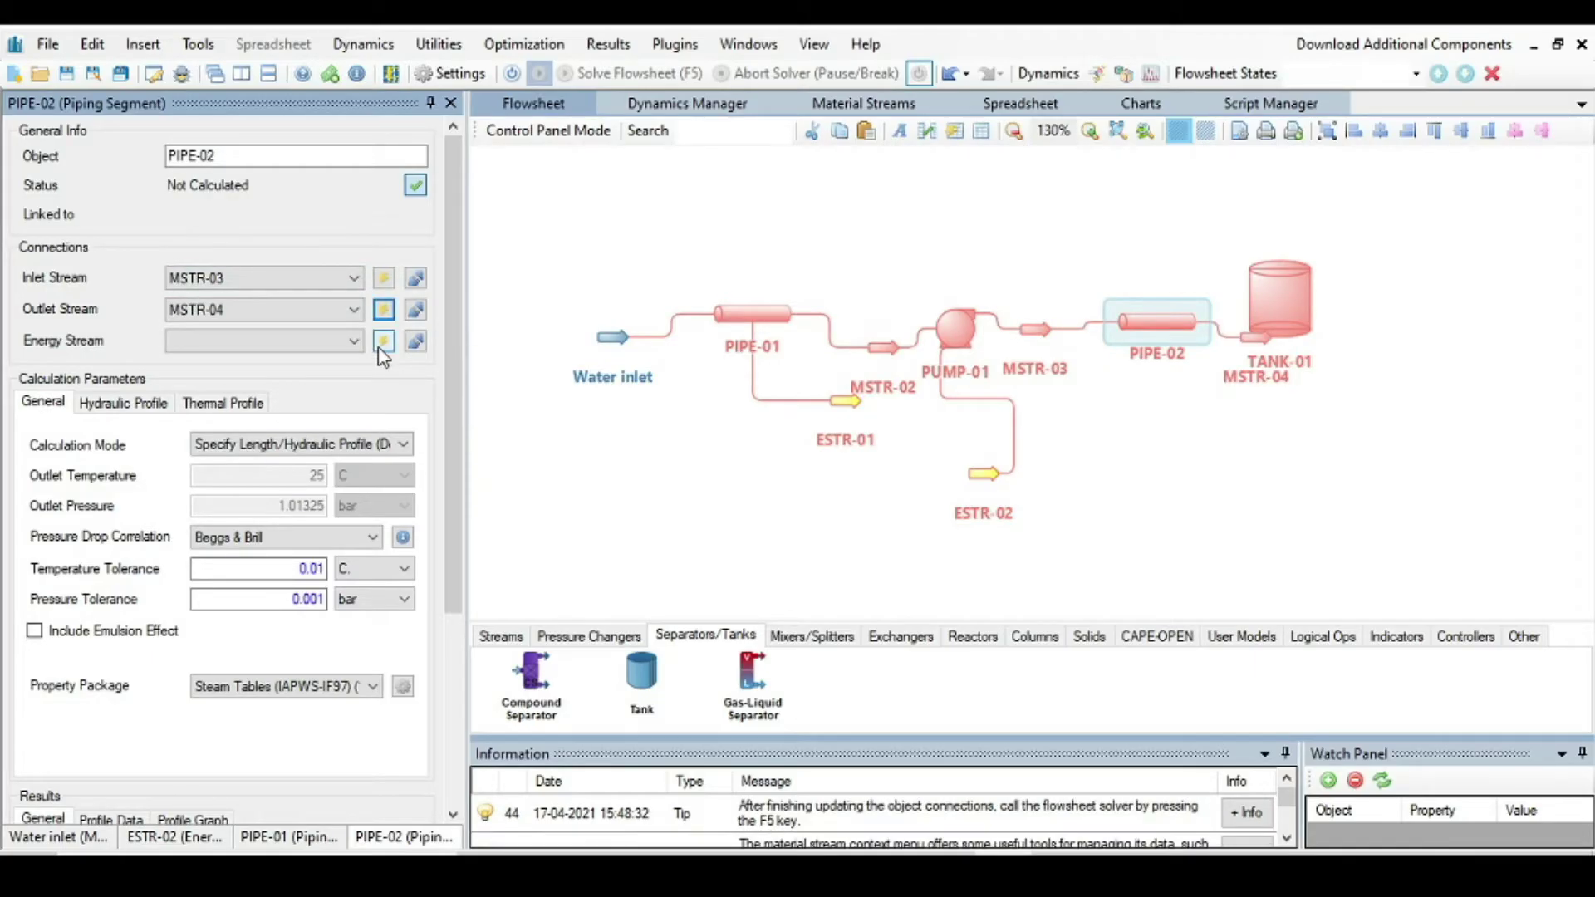
left_click(384, 342)
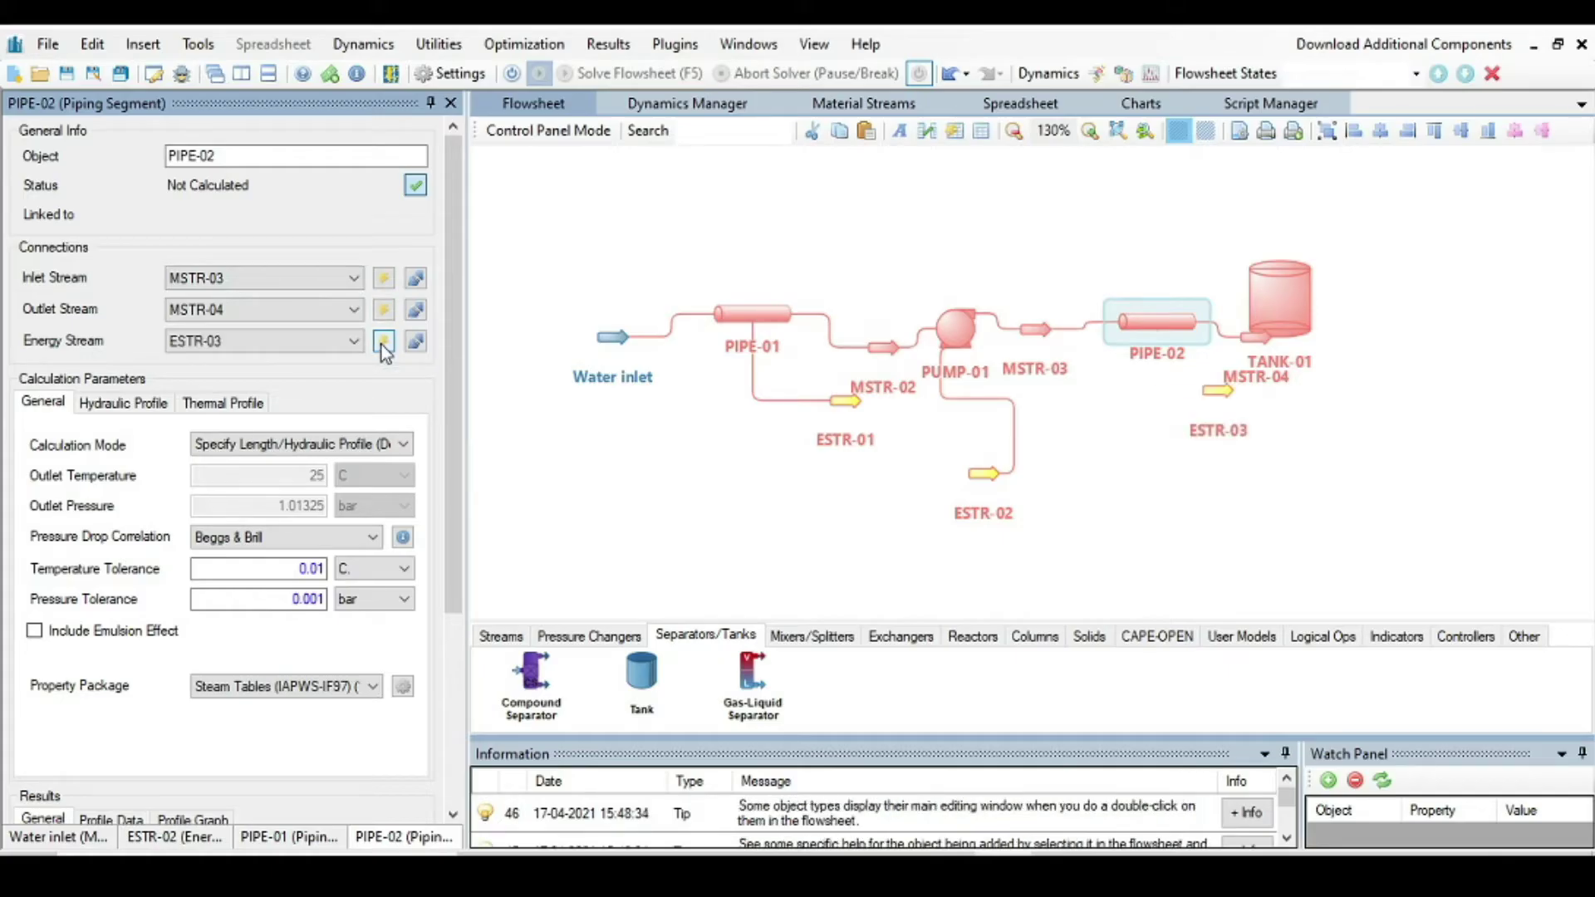
left_click_drag(1273, 314, 1370, 305)
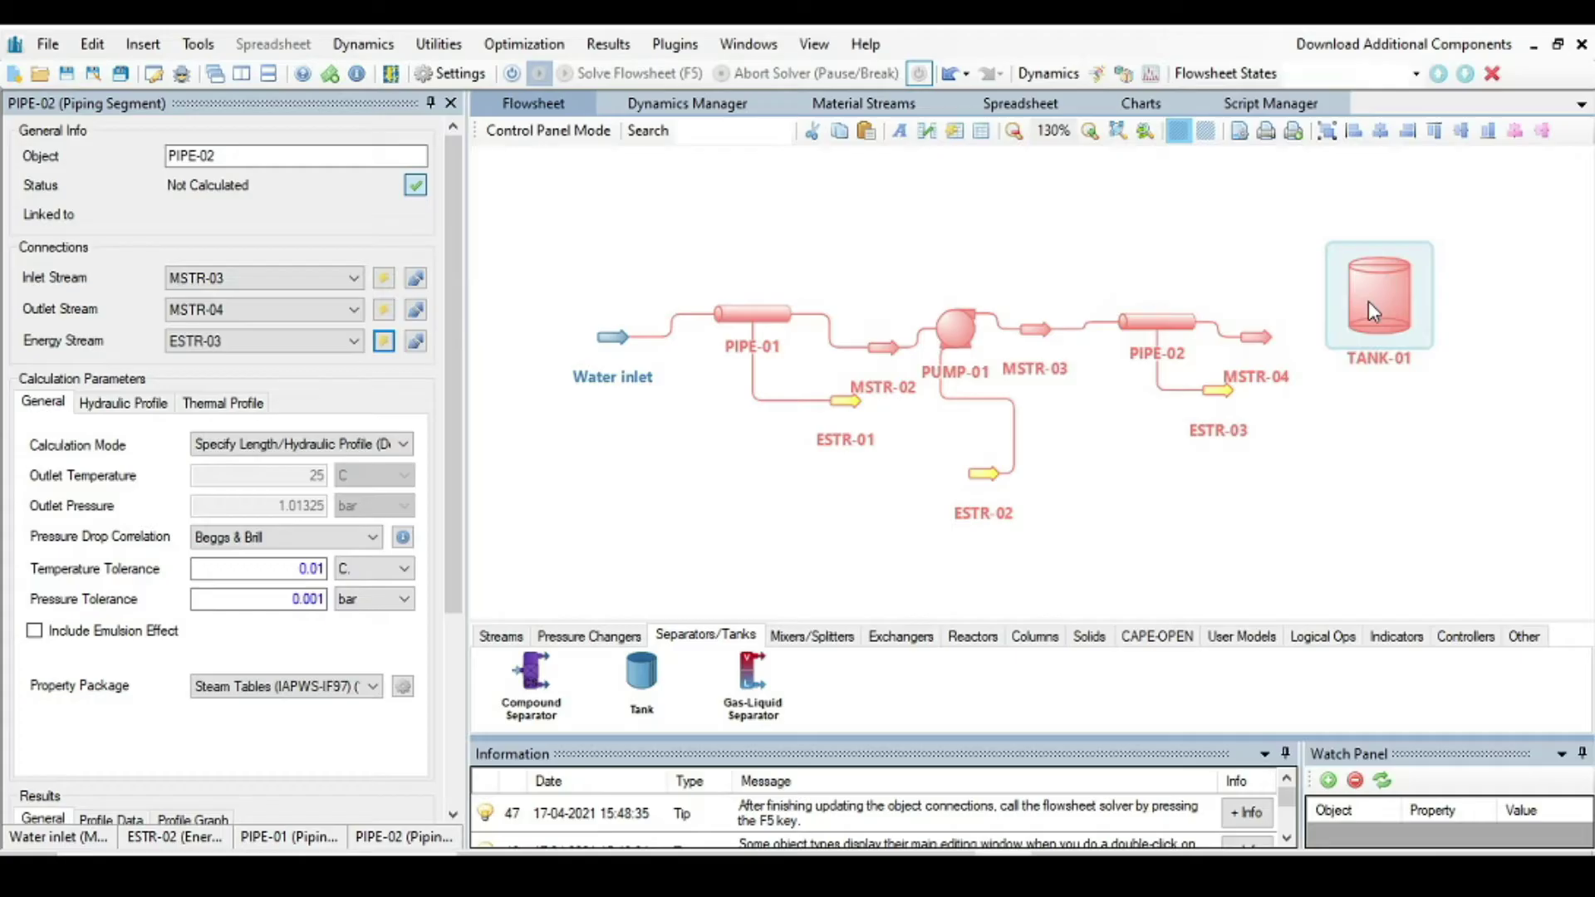
left_click(1368, 301)
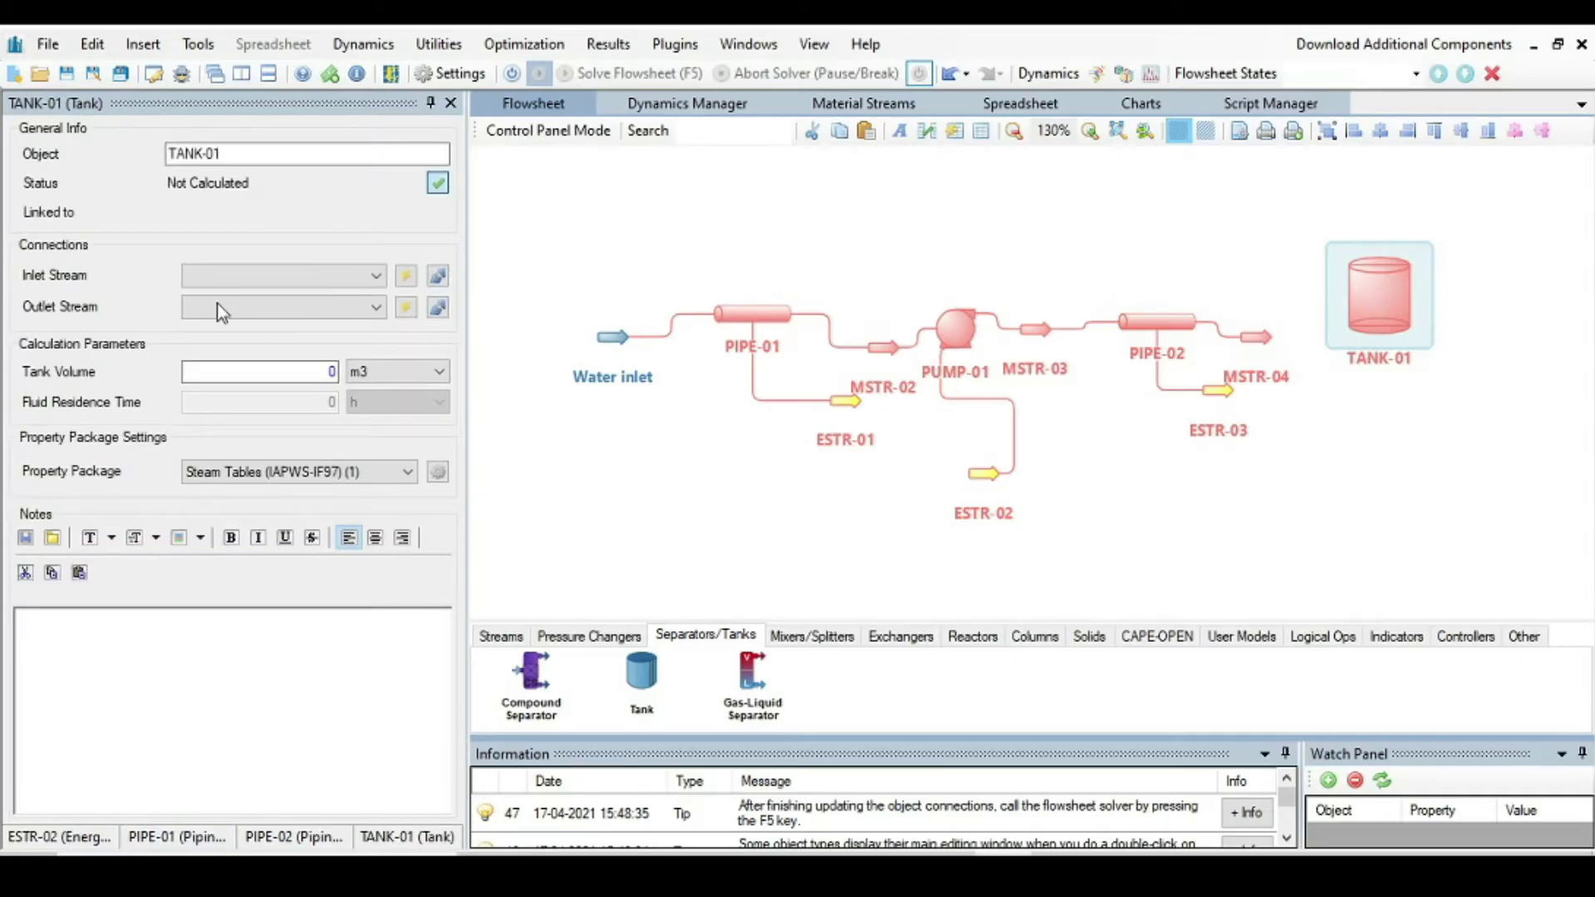
Feed MSTR-04 into TANK-01, create outlet MSTR-05, and type 'Water out' as its name.
left_click(378, 278)
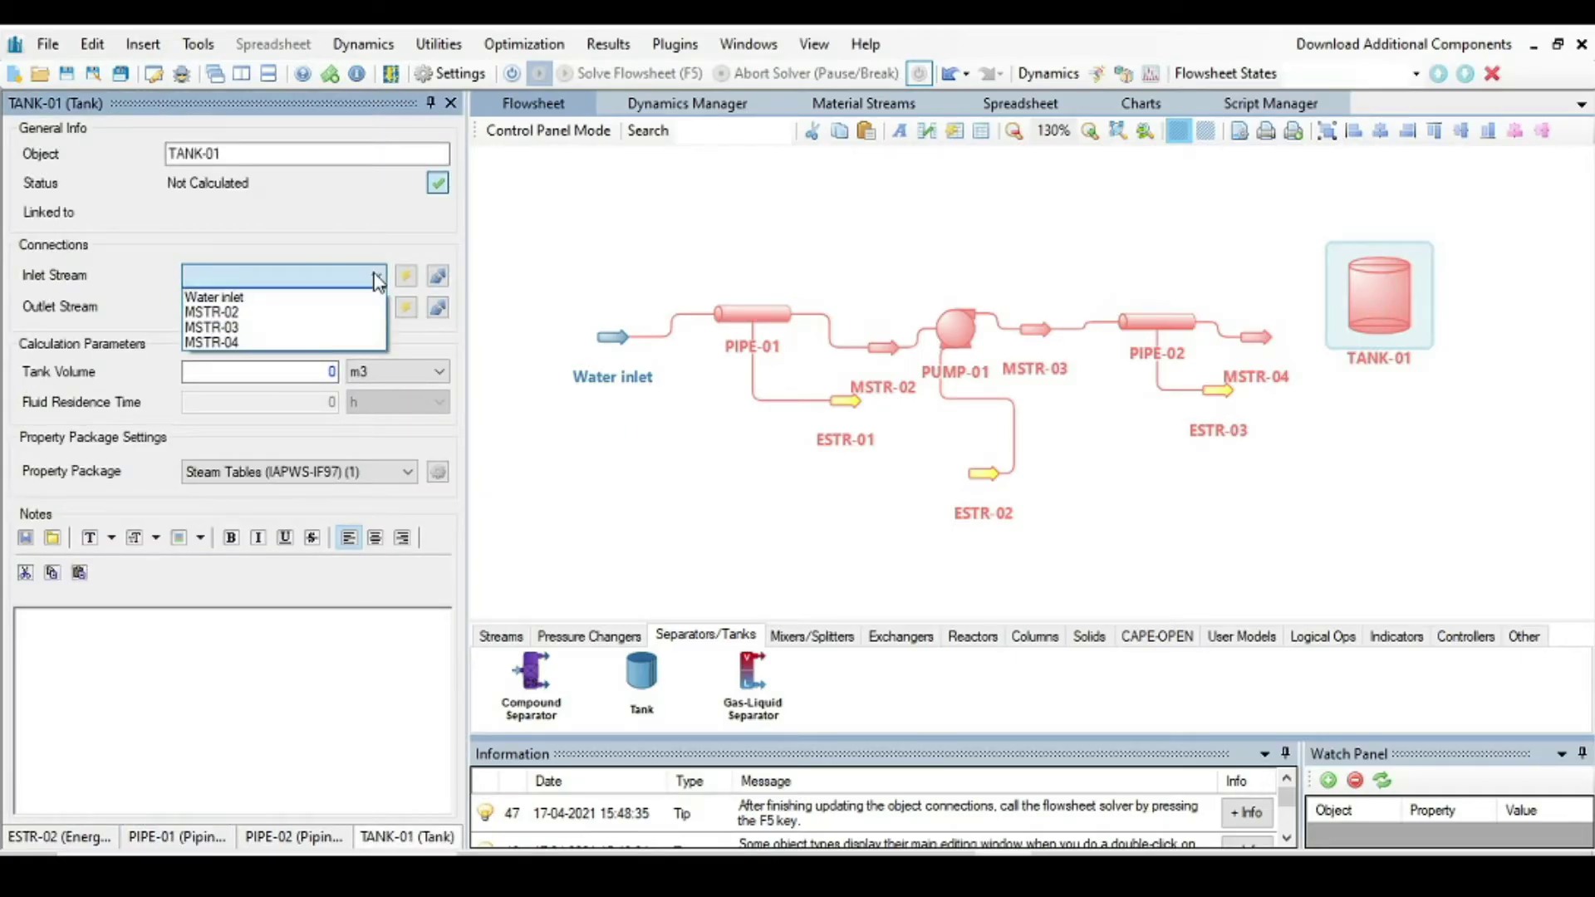
left_click(277, 343)
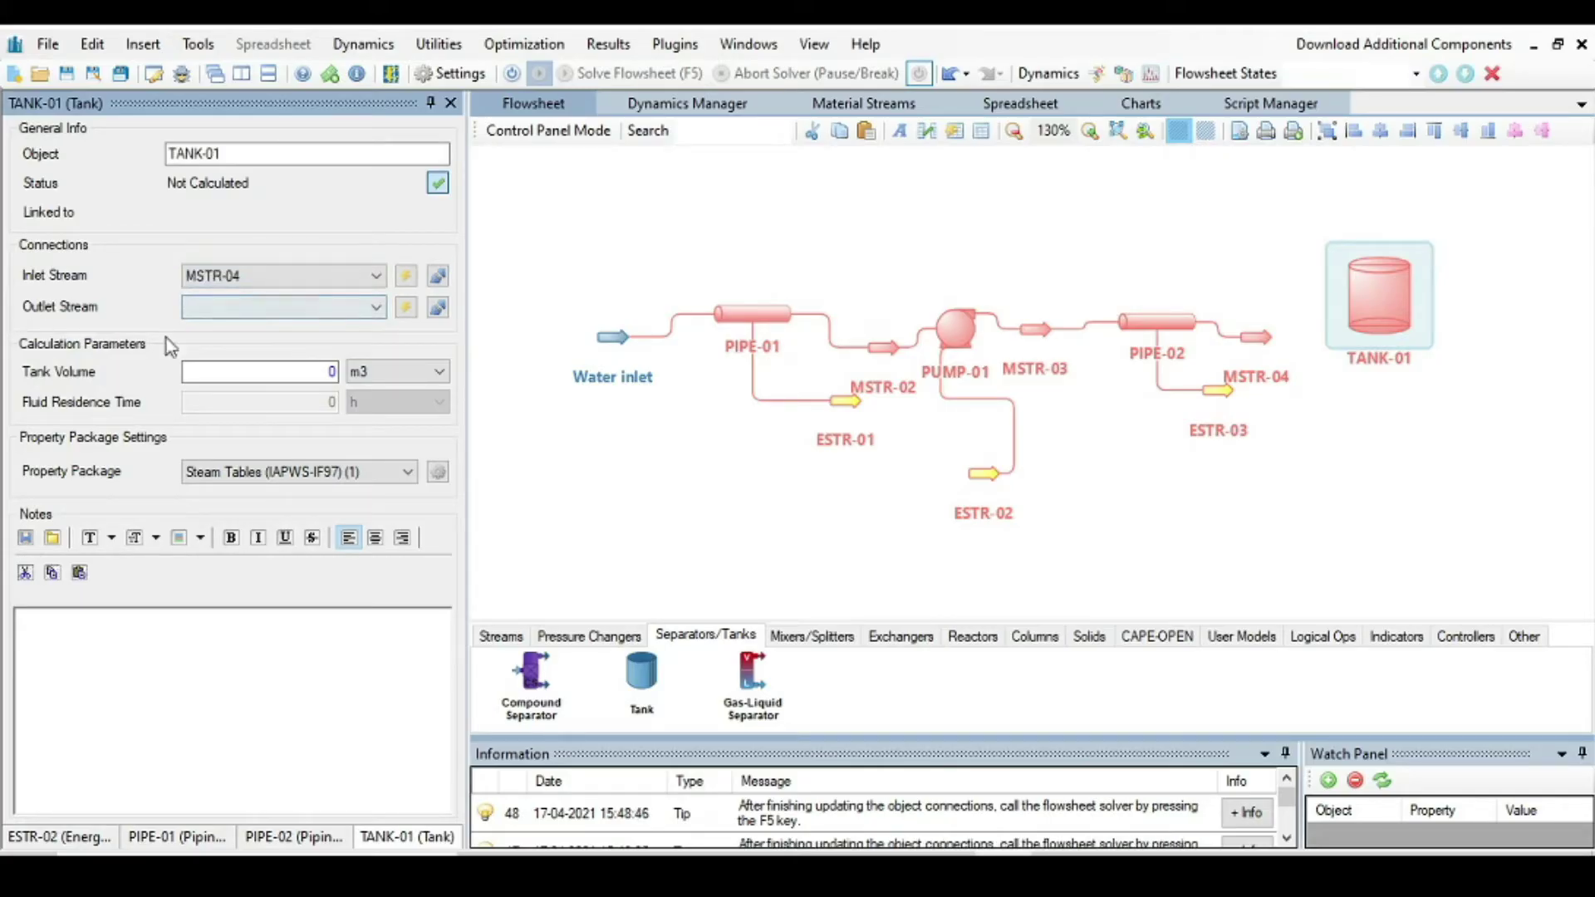
left_click(405, 310)
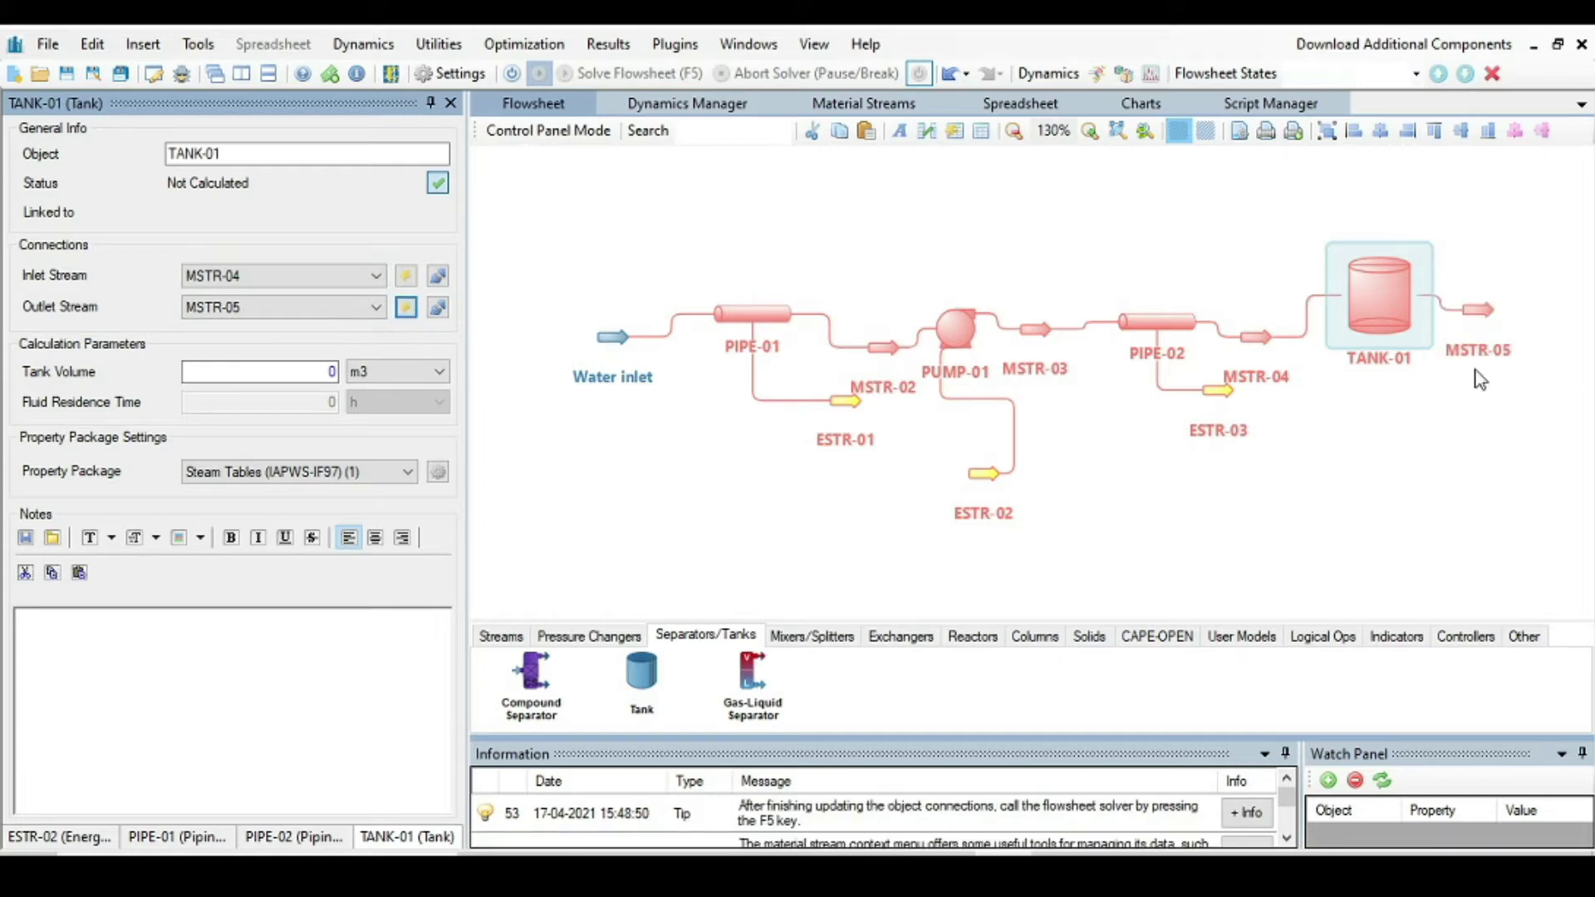
left_click(1479, 323)
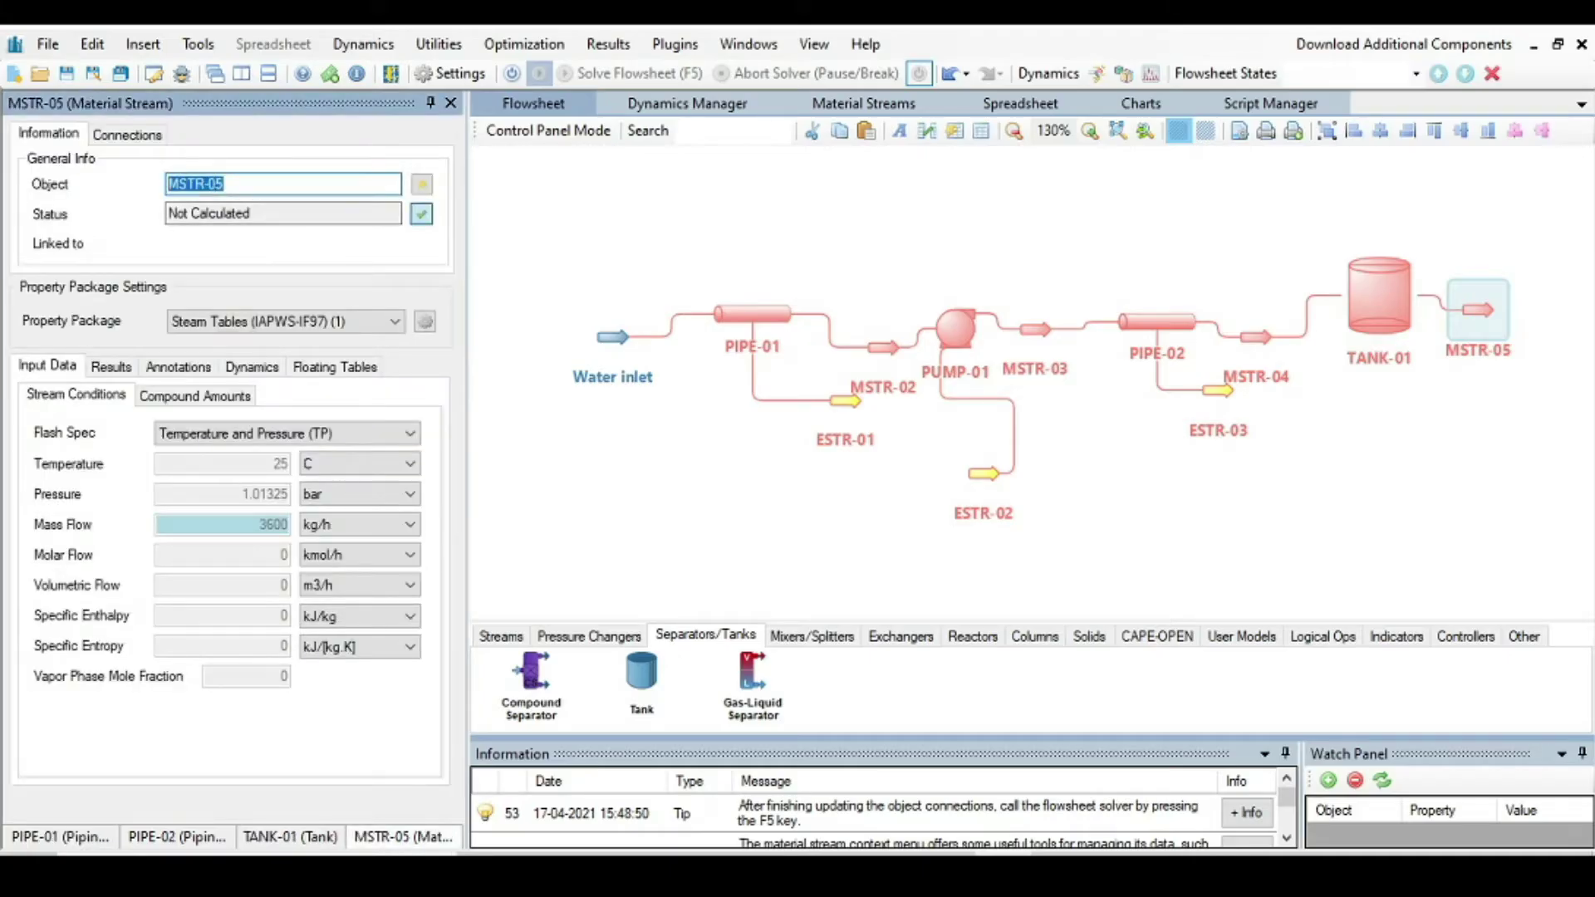
type("Water out")
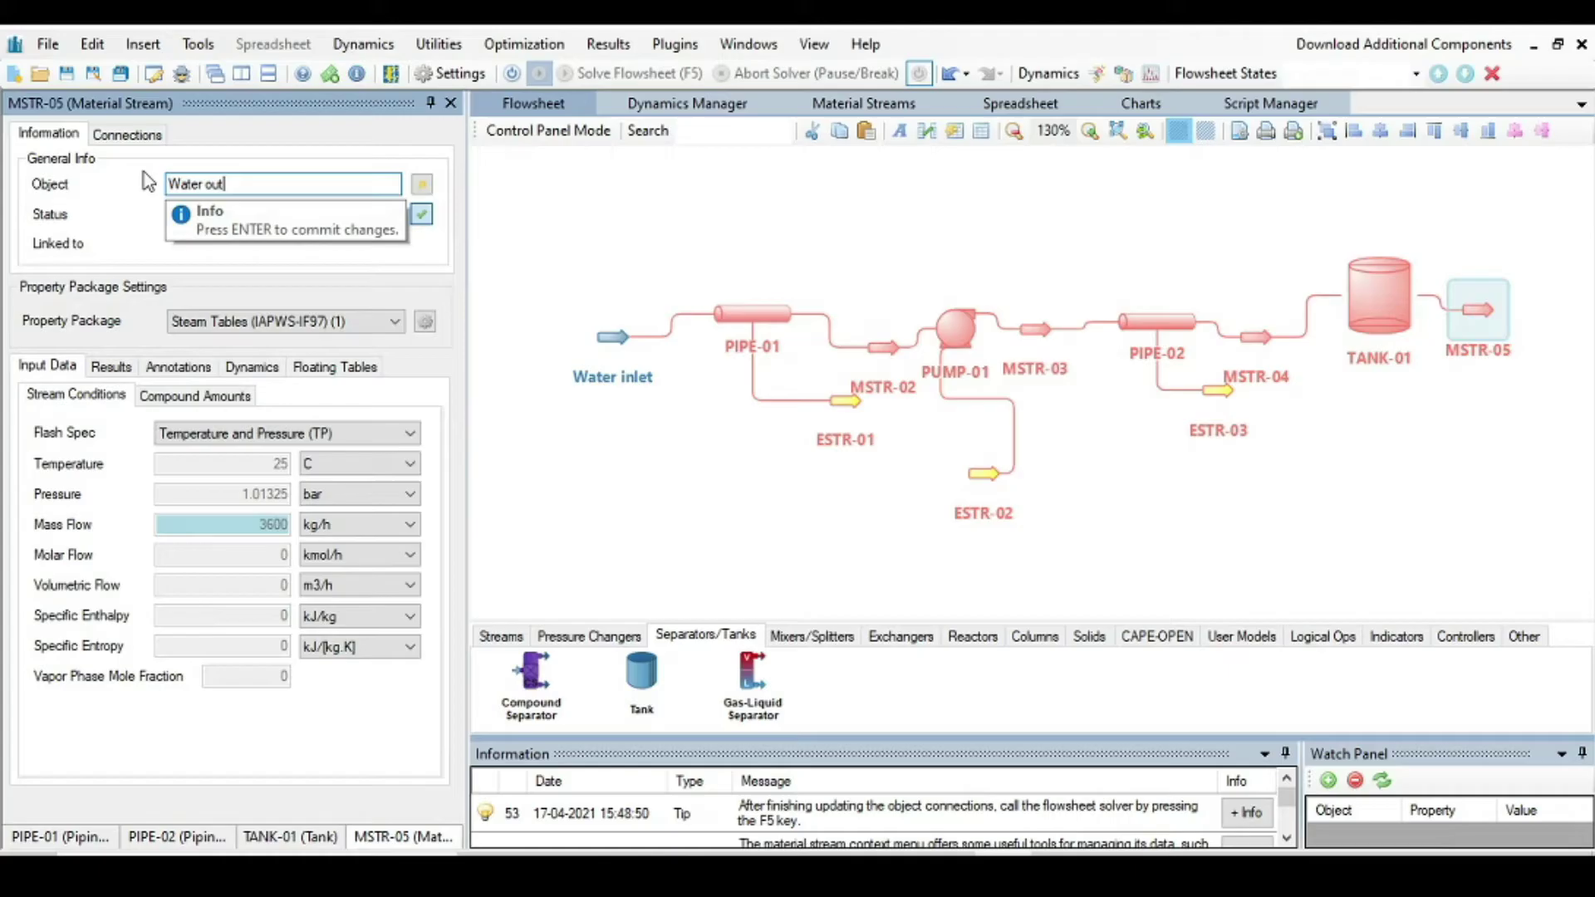
Commit the outlet name 'Water out' and check it in TANK-01's properties.
key("Return")
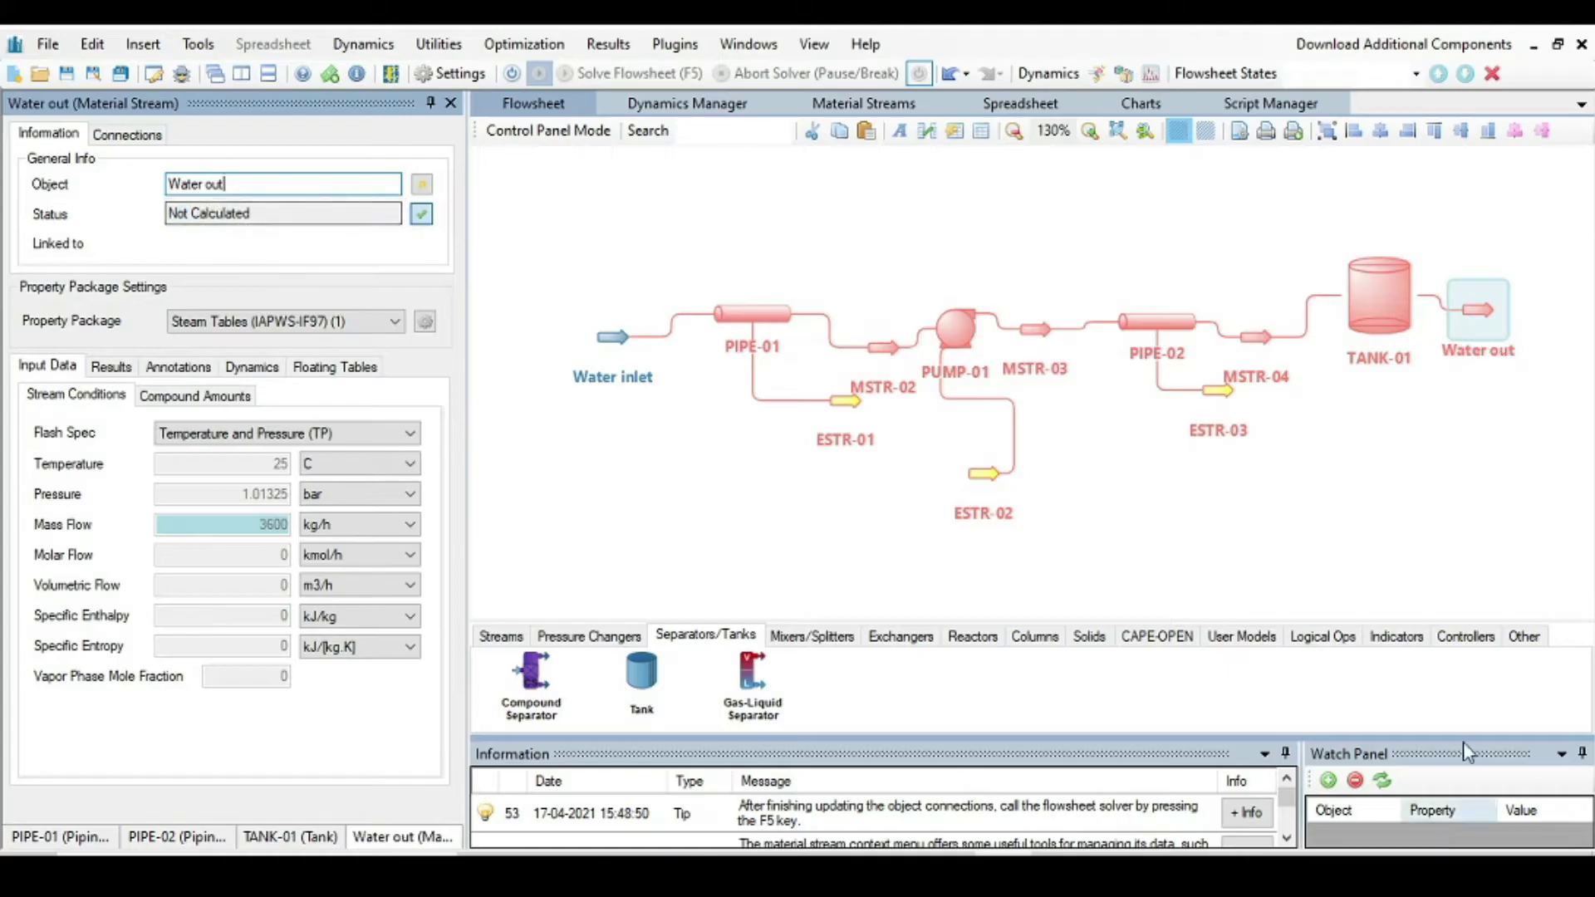
left_click(1372, 326)
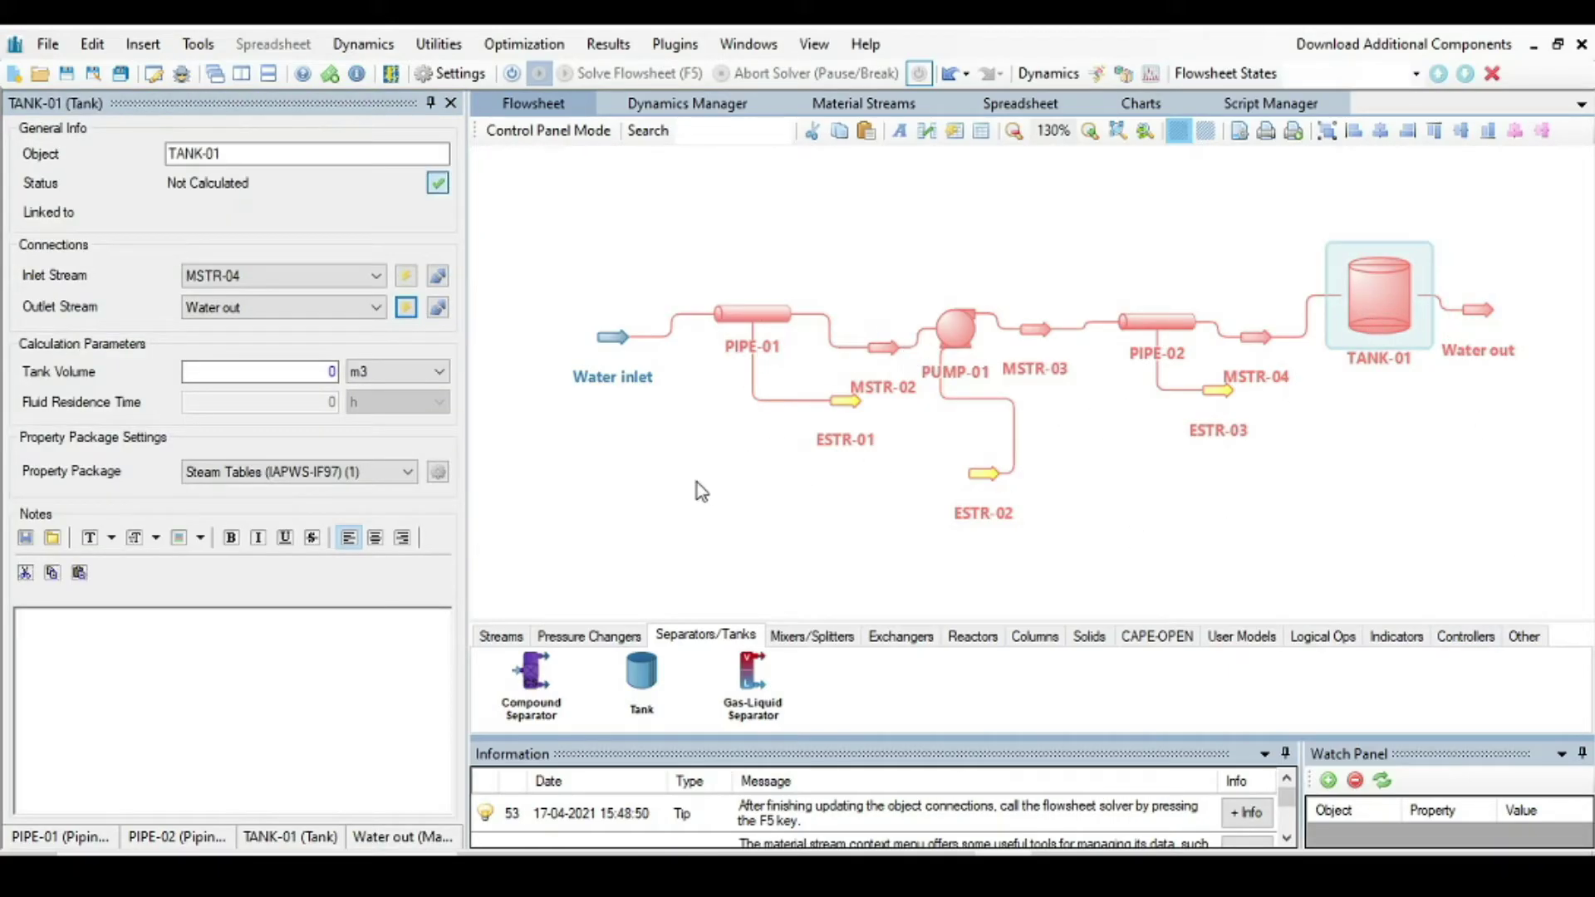
Select the Water inlet stream to show its properties: 25 °C, 1.01325 bar, 3600 kg/h.
left_click(633, 359)
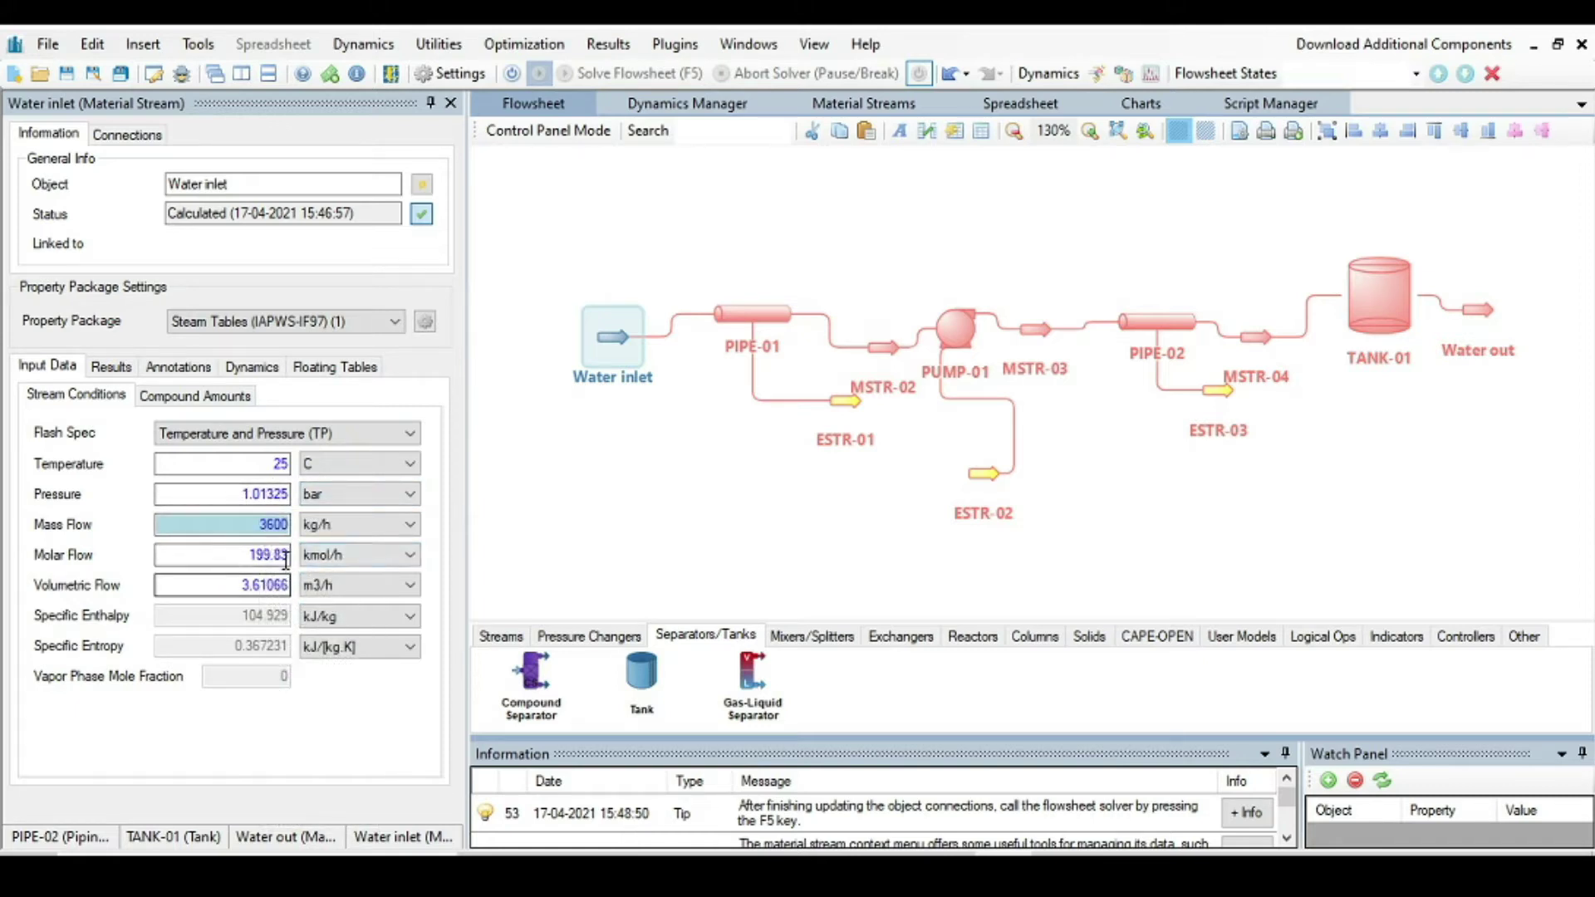
Change the Water inlet mass flow from 3600 to 100 kg/h.
left_click(287, 524)
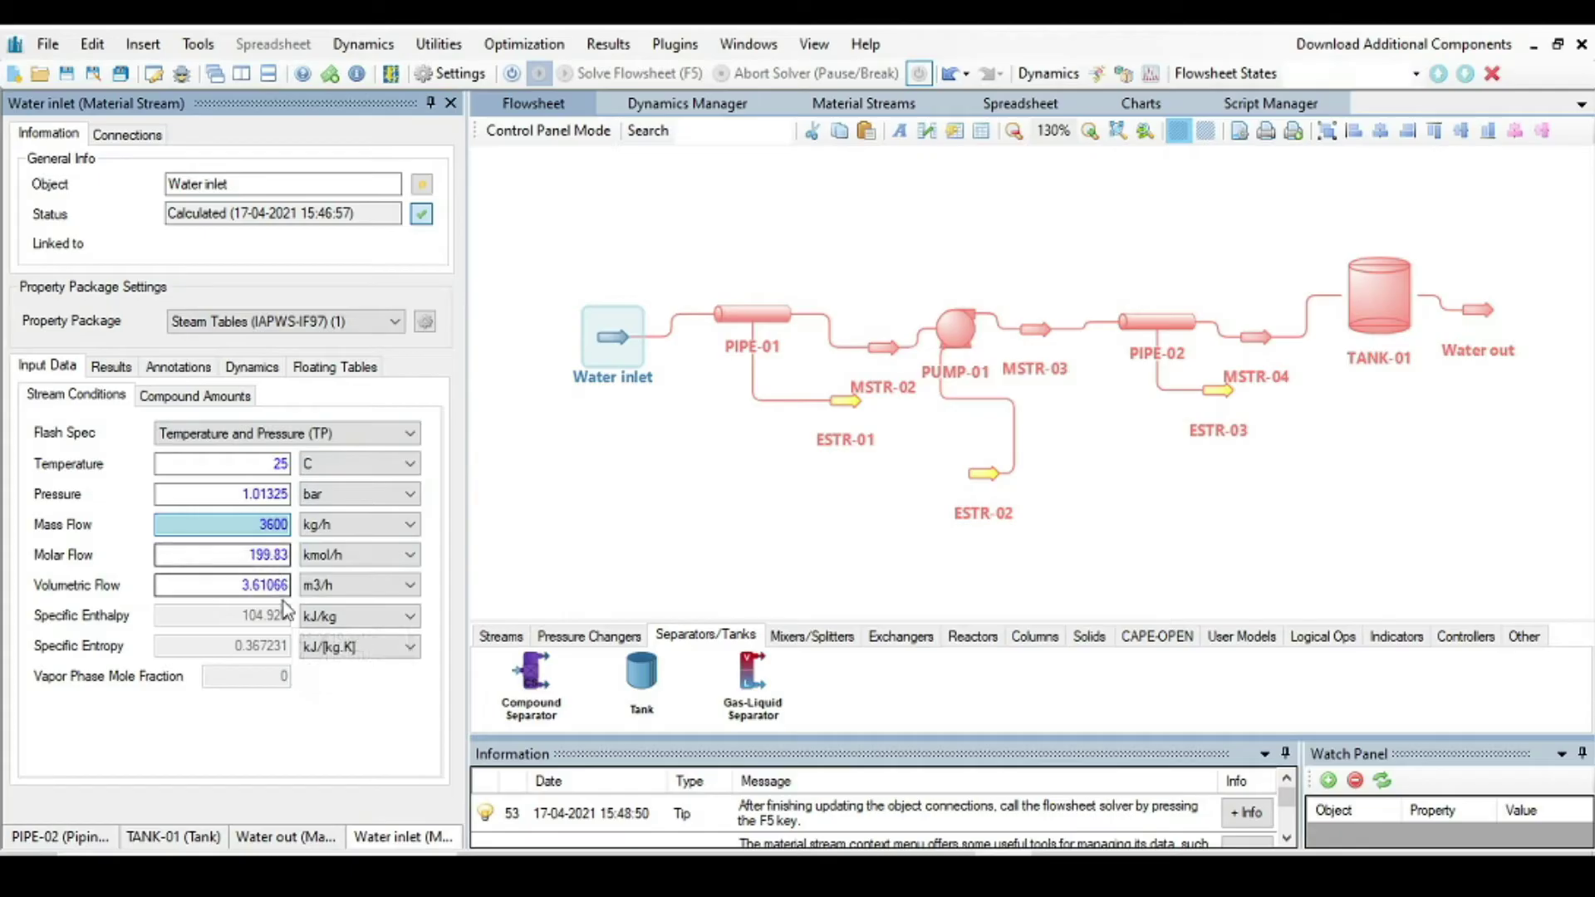
key("BackSpace")
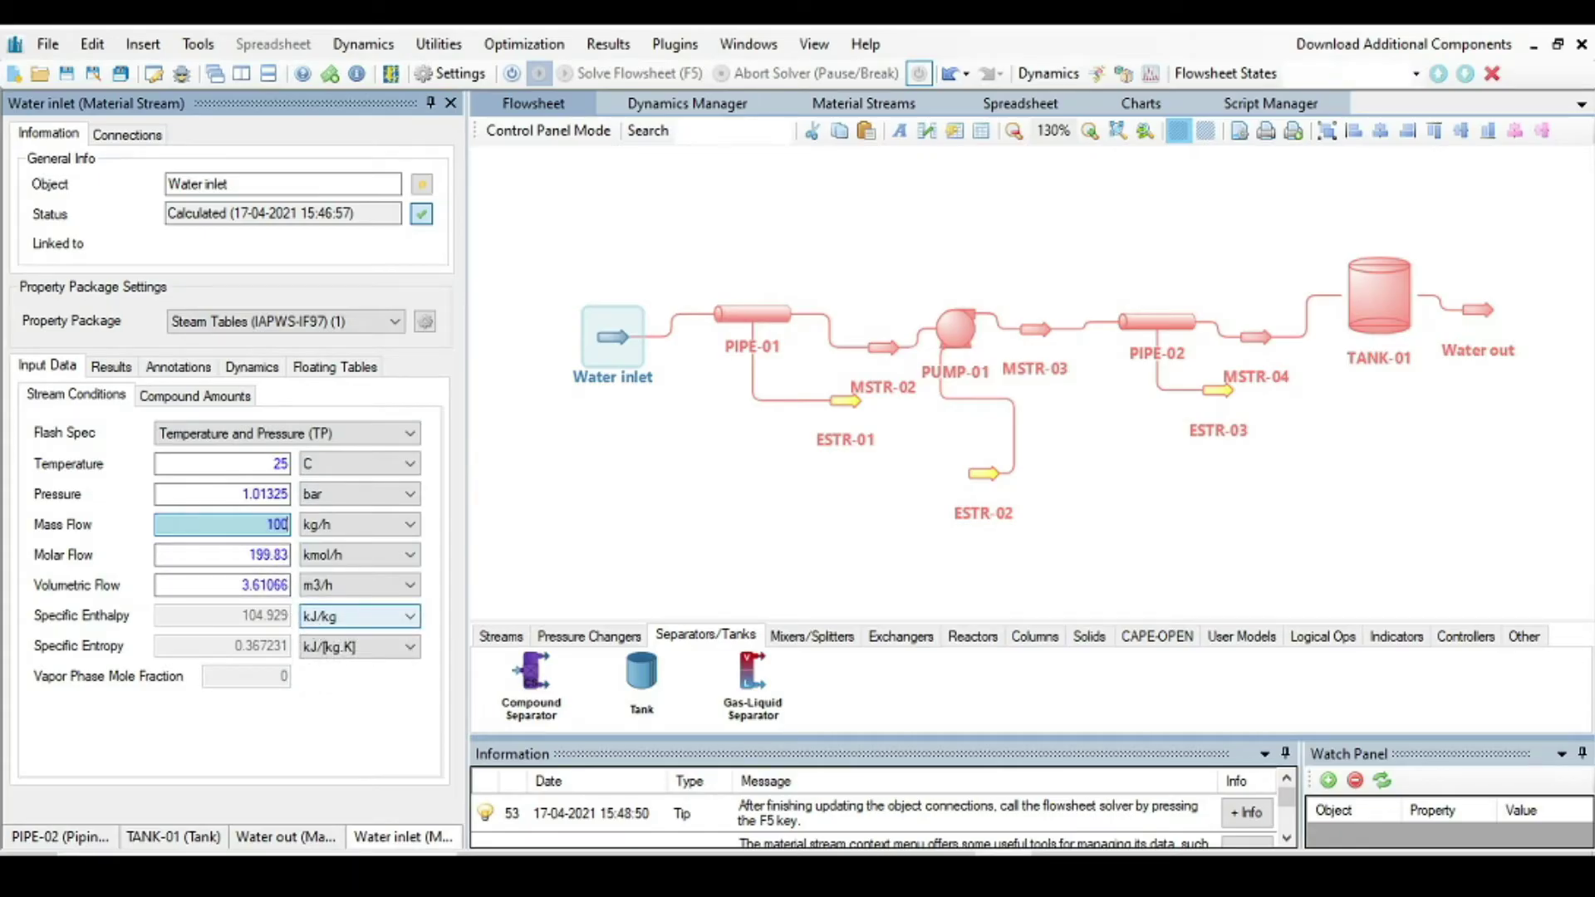
type("100")
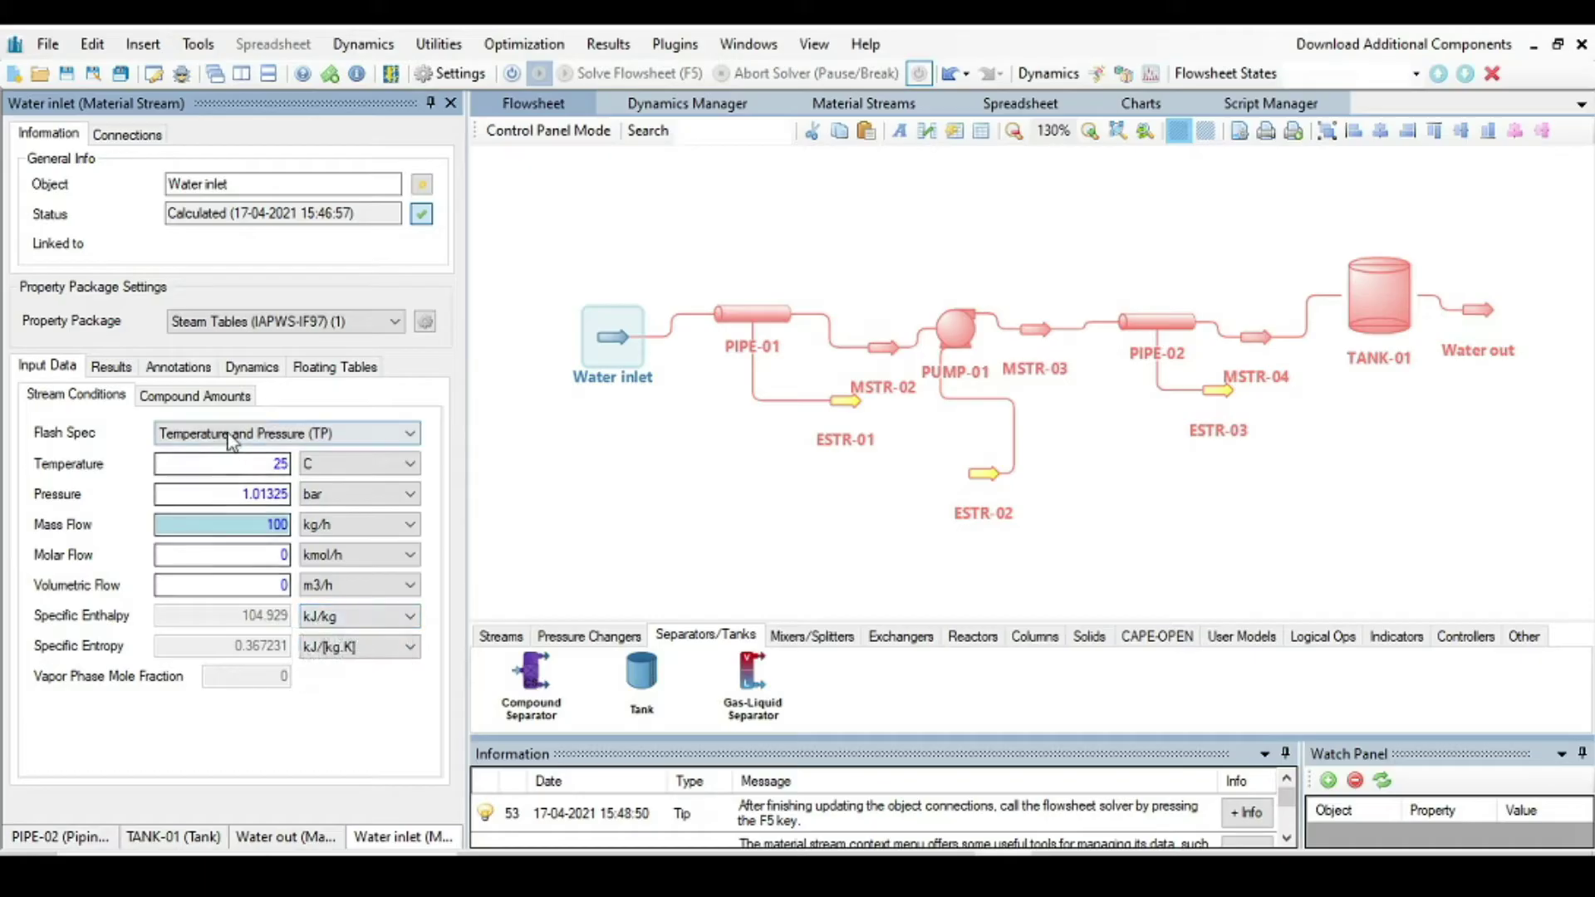
Review the inlet's compound amounts, then bring up PIPE-01's property editor.
left_click(181, 400)
left_click(94, 403)
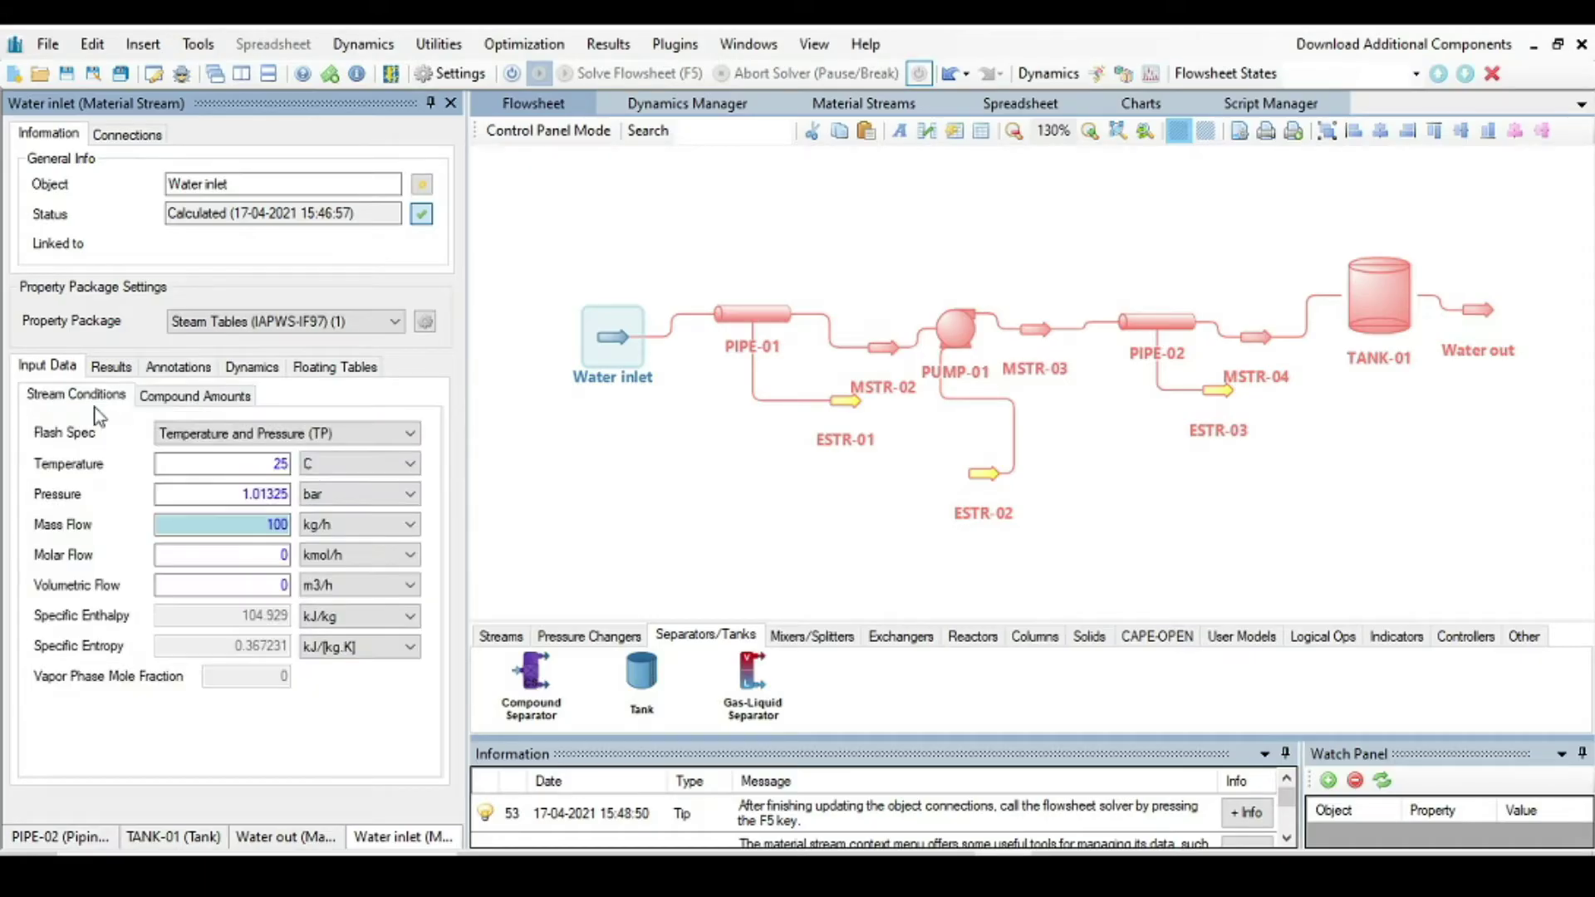
left_click(741, 317)
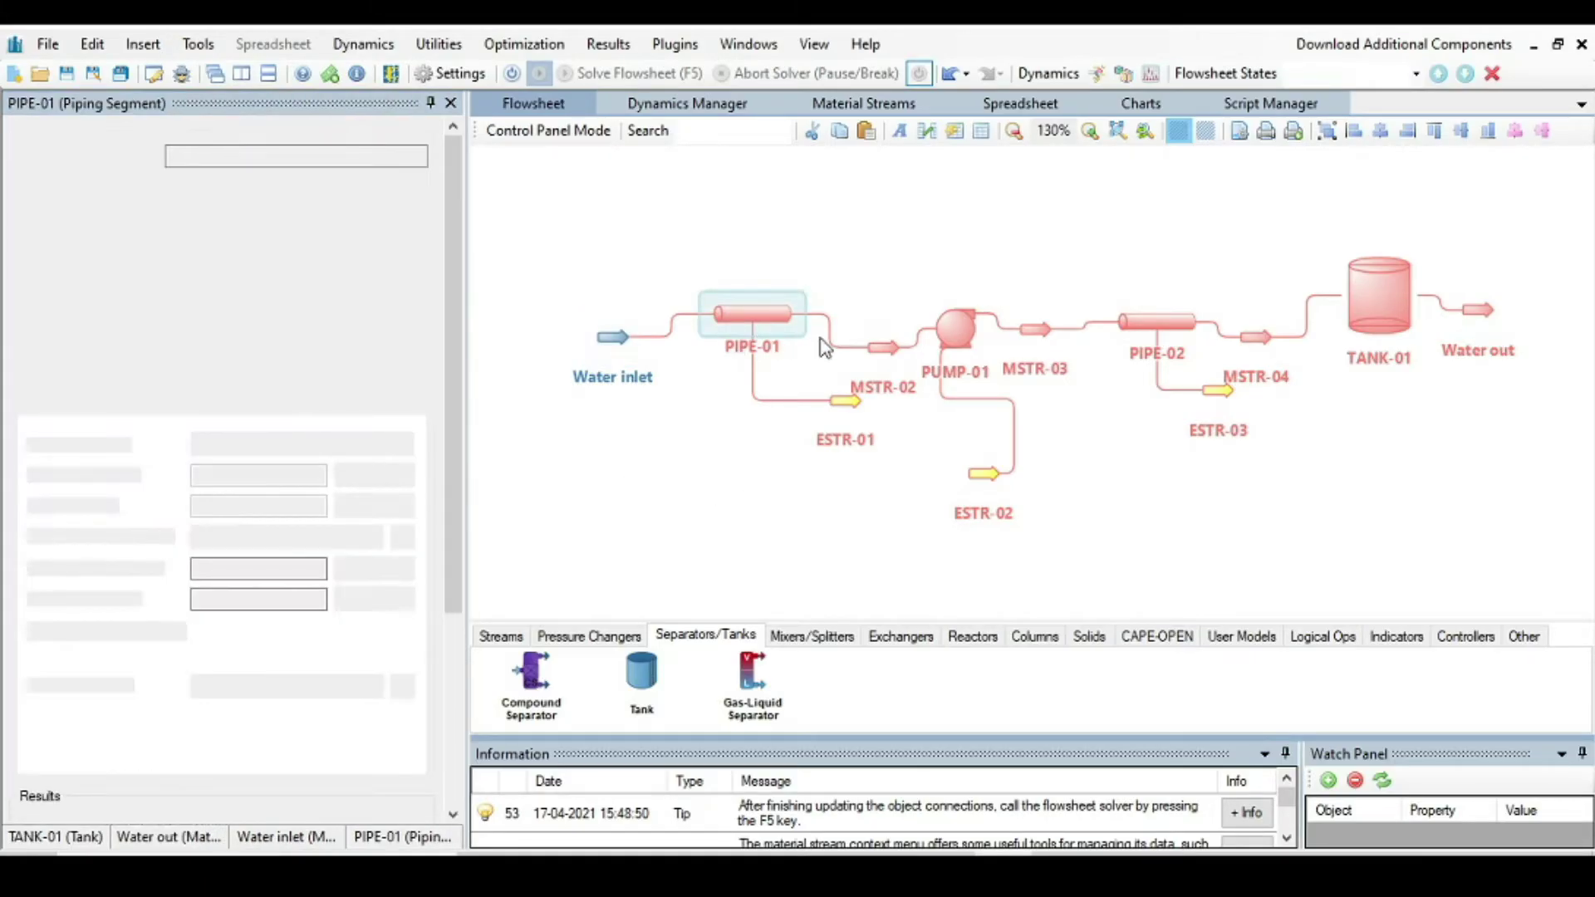
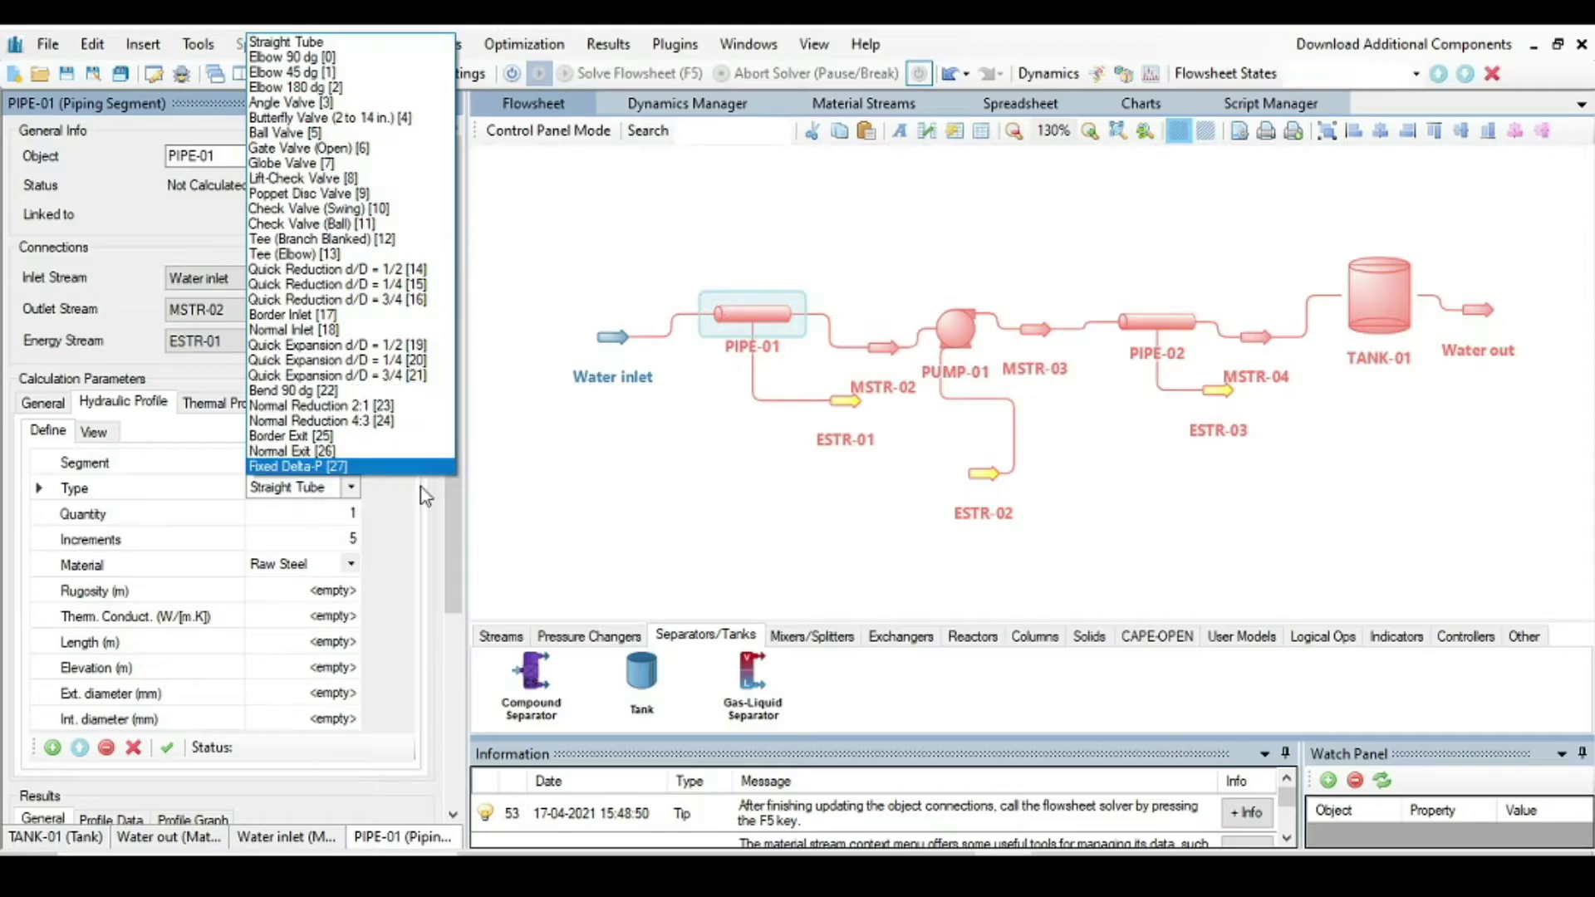
Keep PIPE-01's segment a straight tube and set its material to Carbon Steel.
left_click(462, 501)
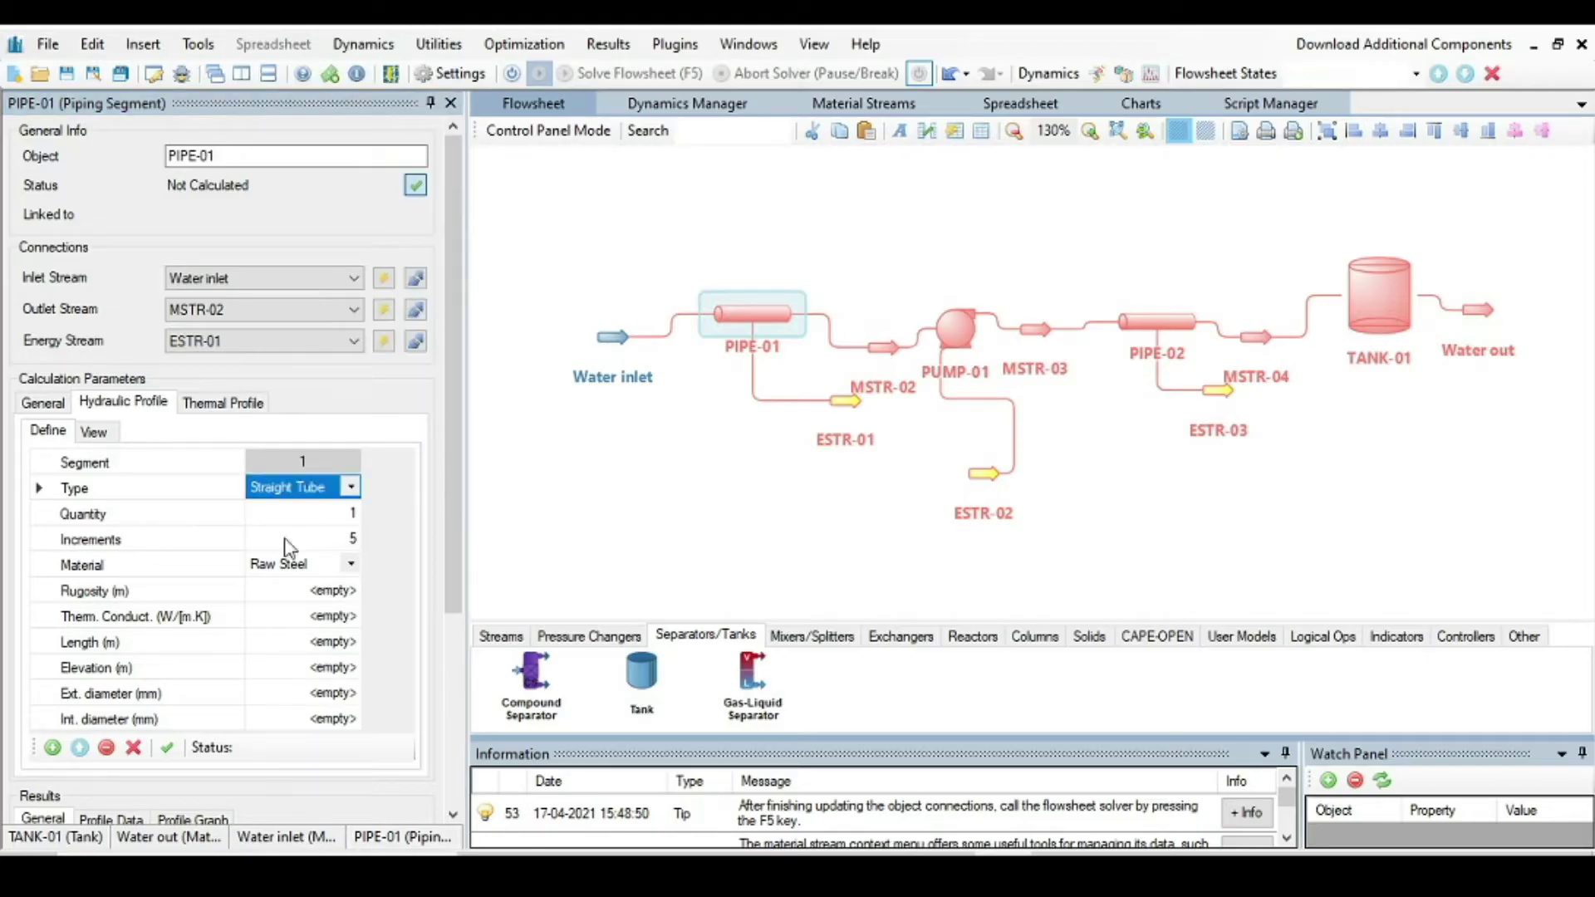
left_click(349, 570)
left_click(351, 572)
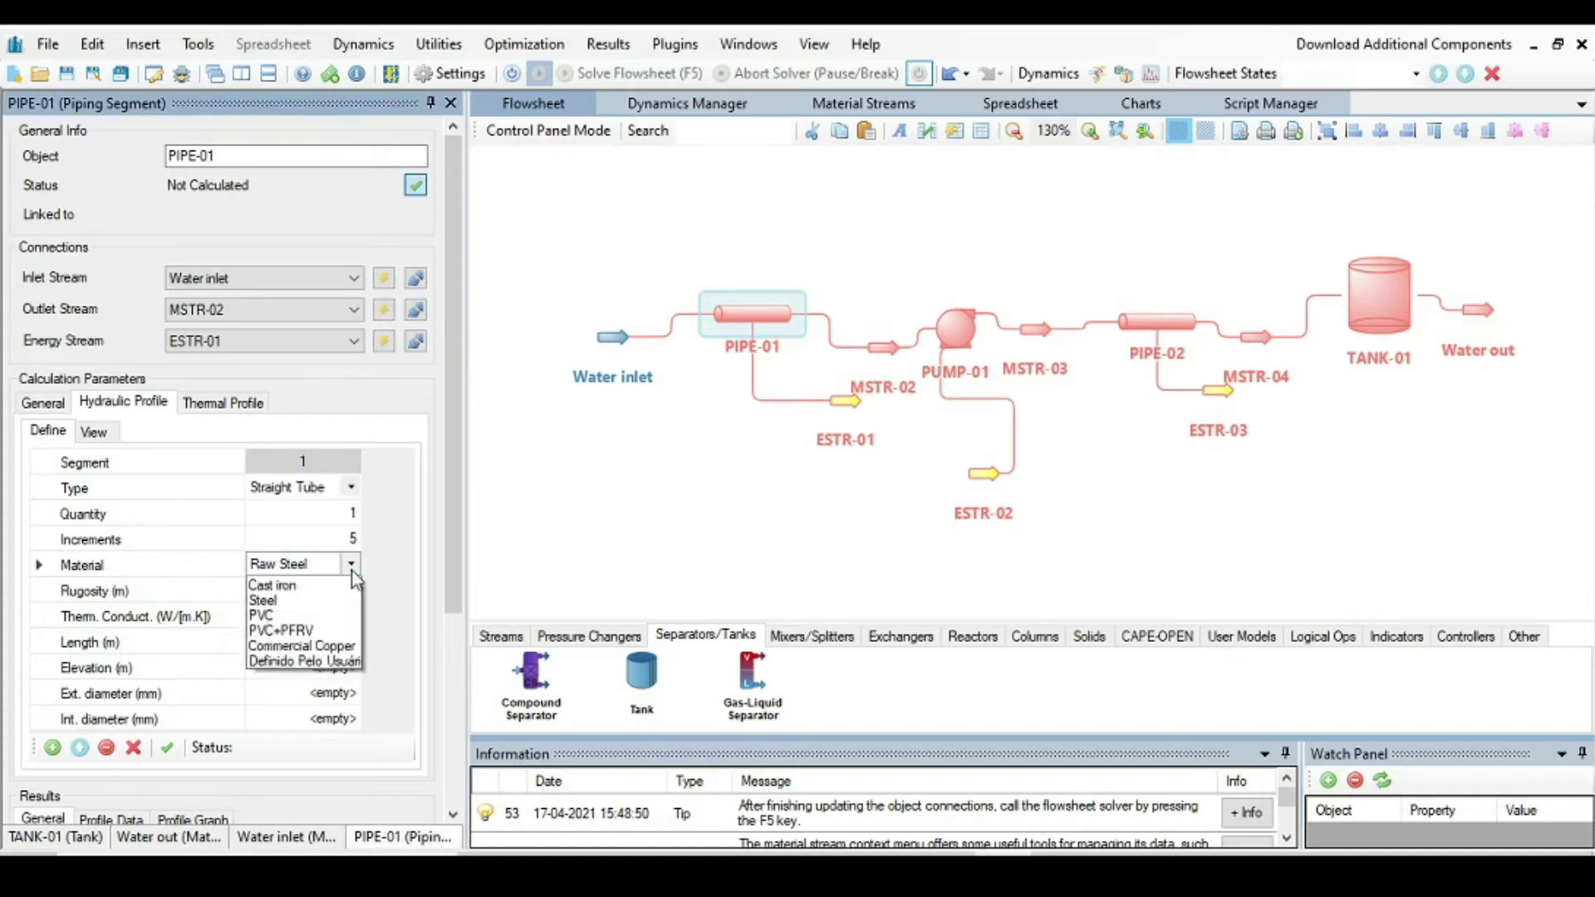
left_click(326, 601)
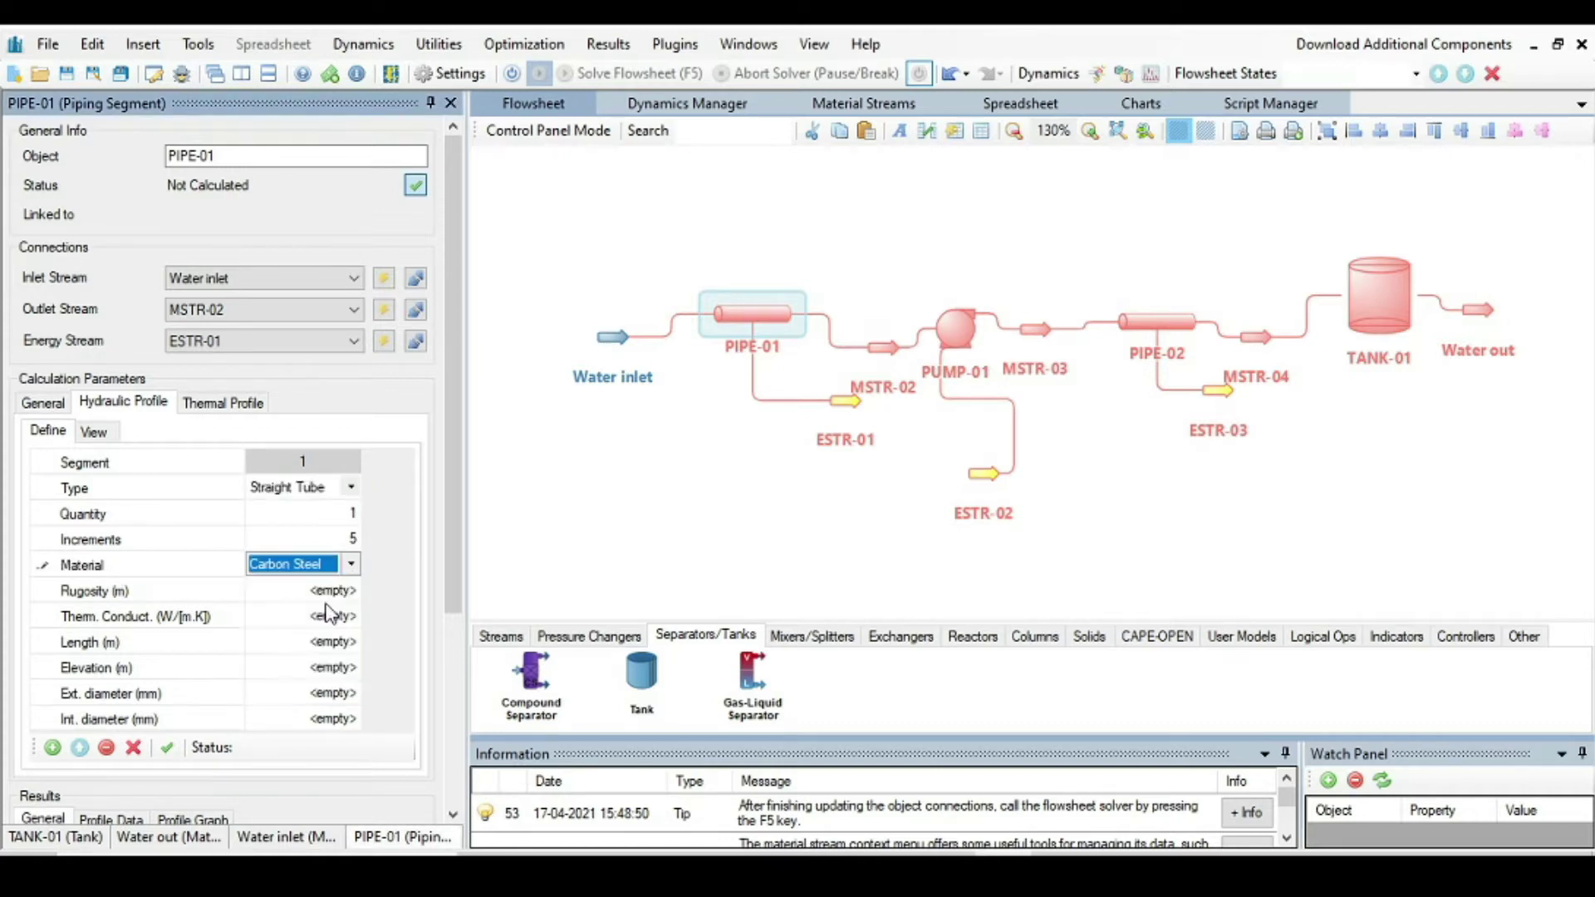
Set the segment length and elevation to 0.5 m each.
left_click(339, 644)
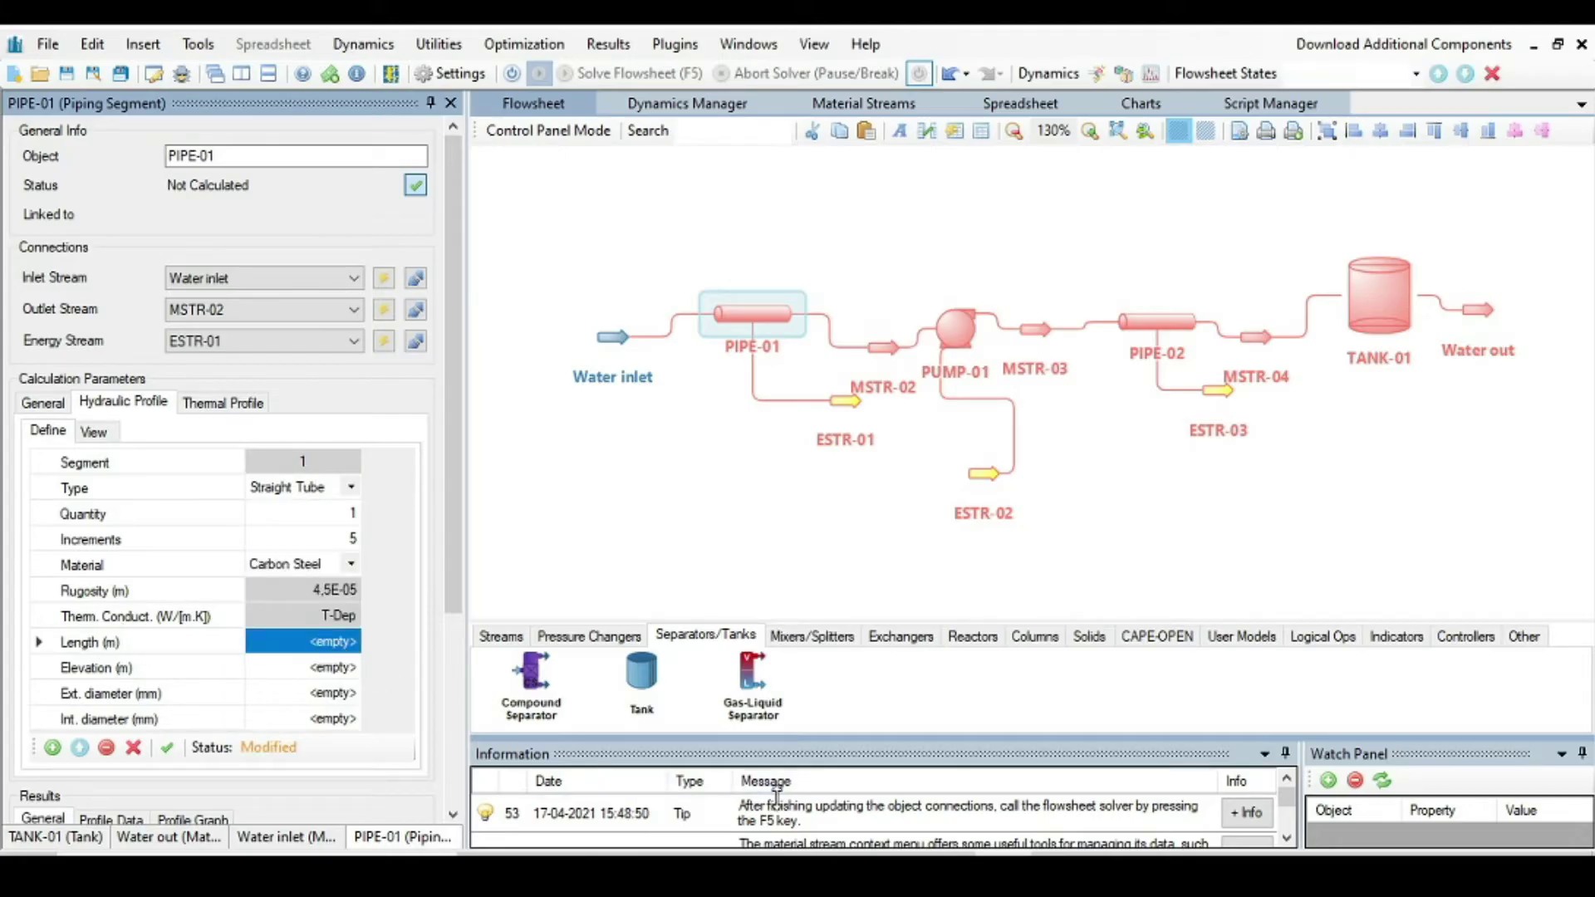
key("alt+Tab")
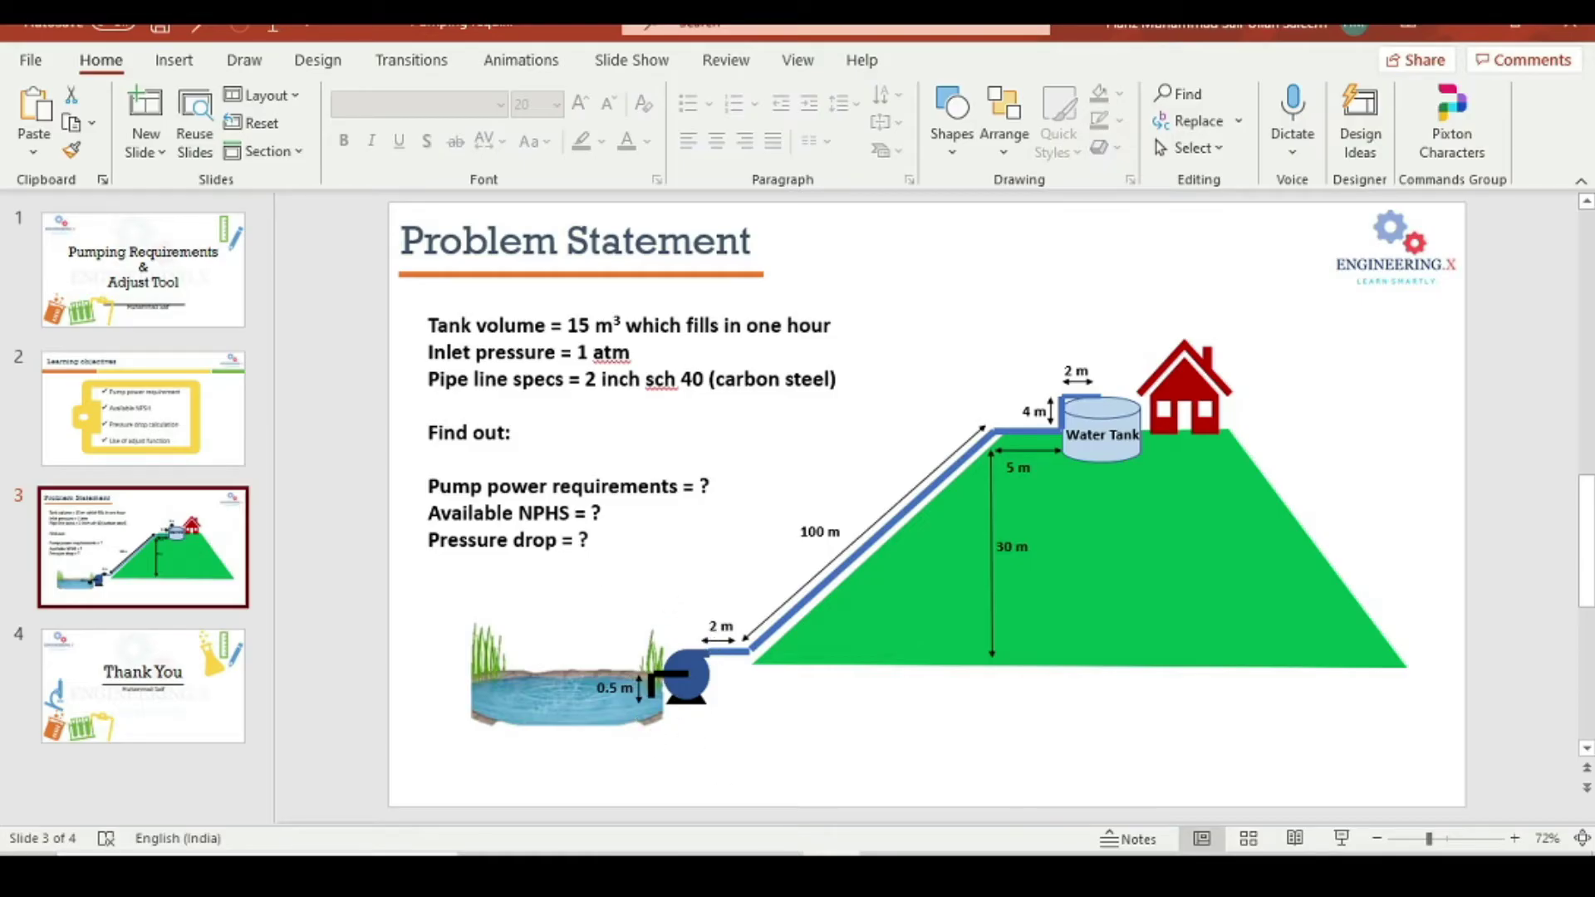
key("alt+Tab")
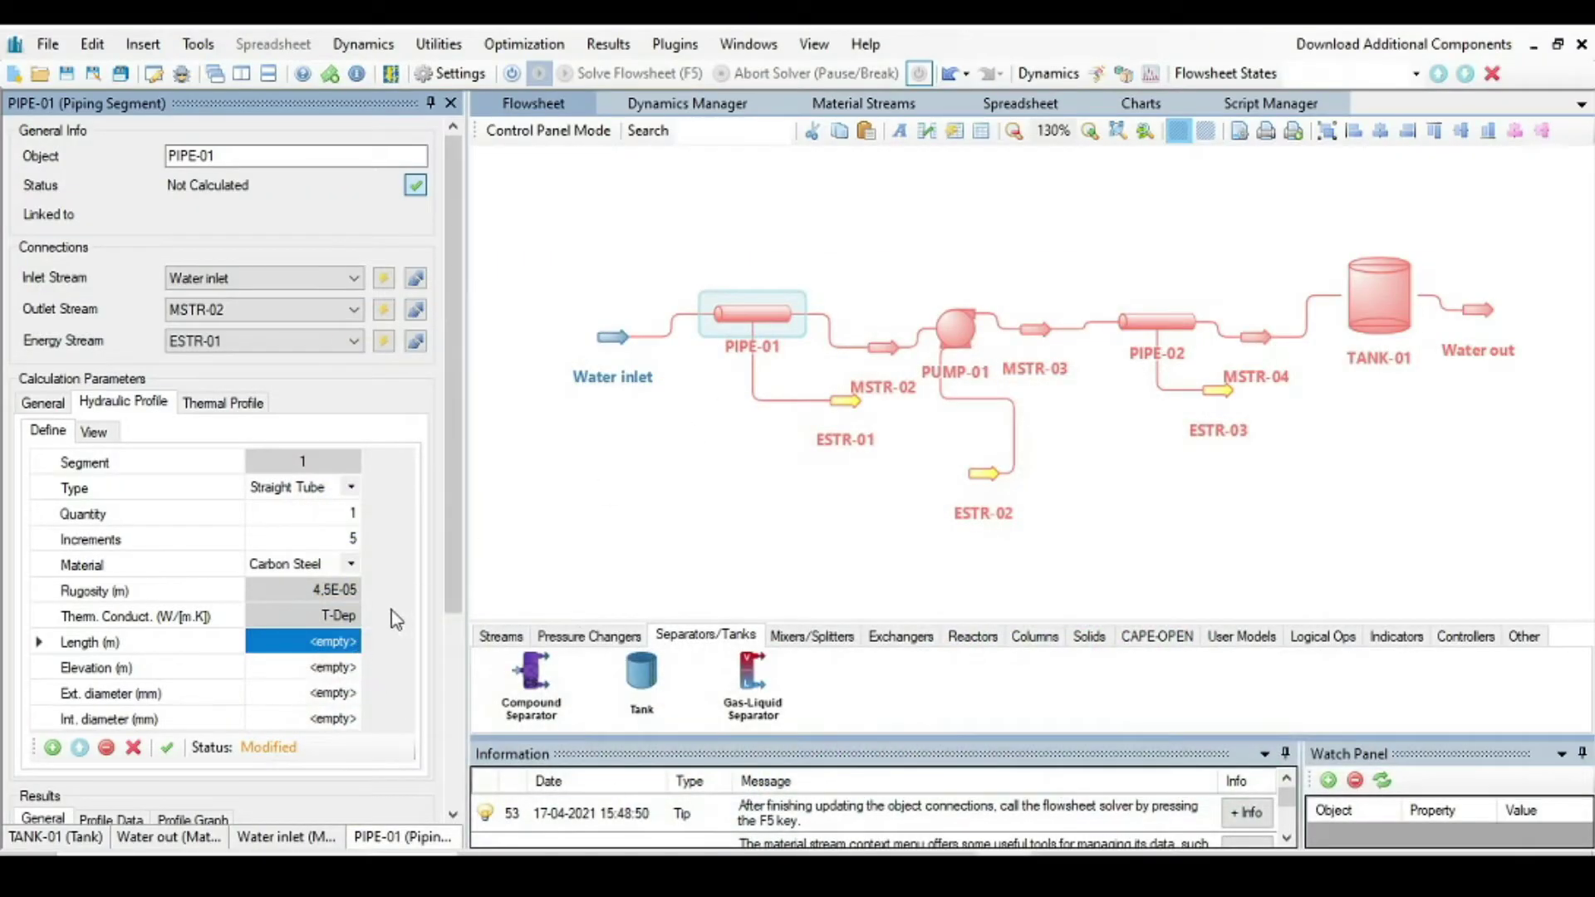
type("0.5")
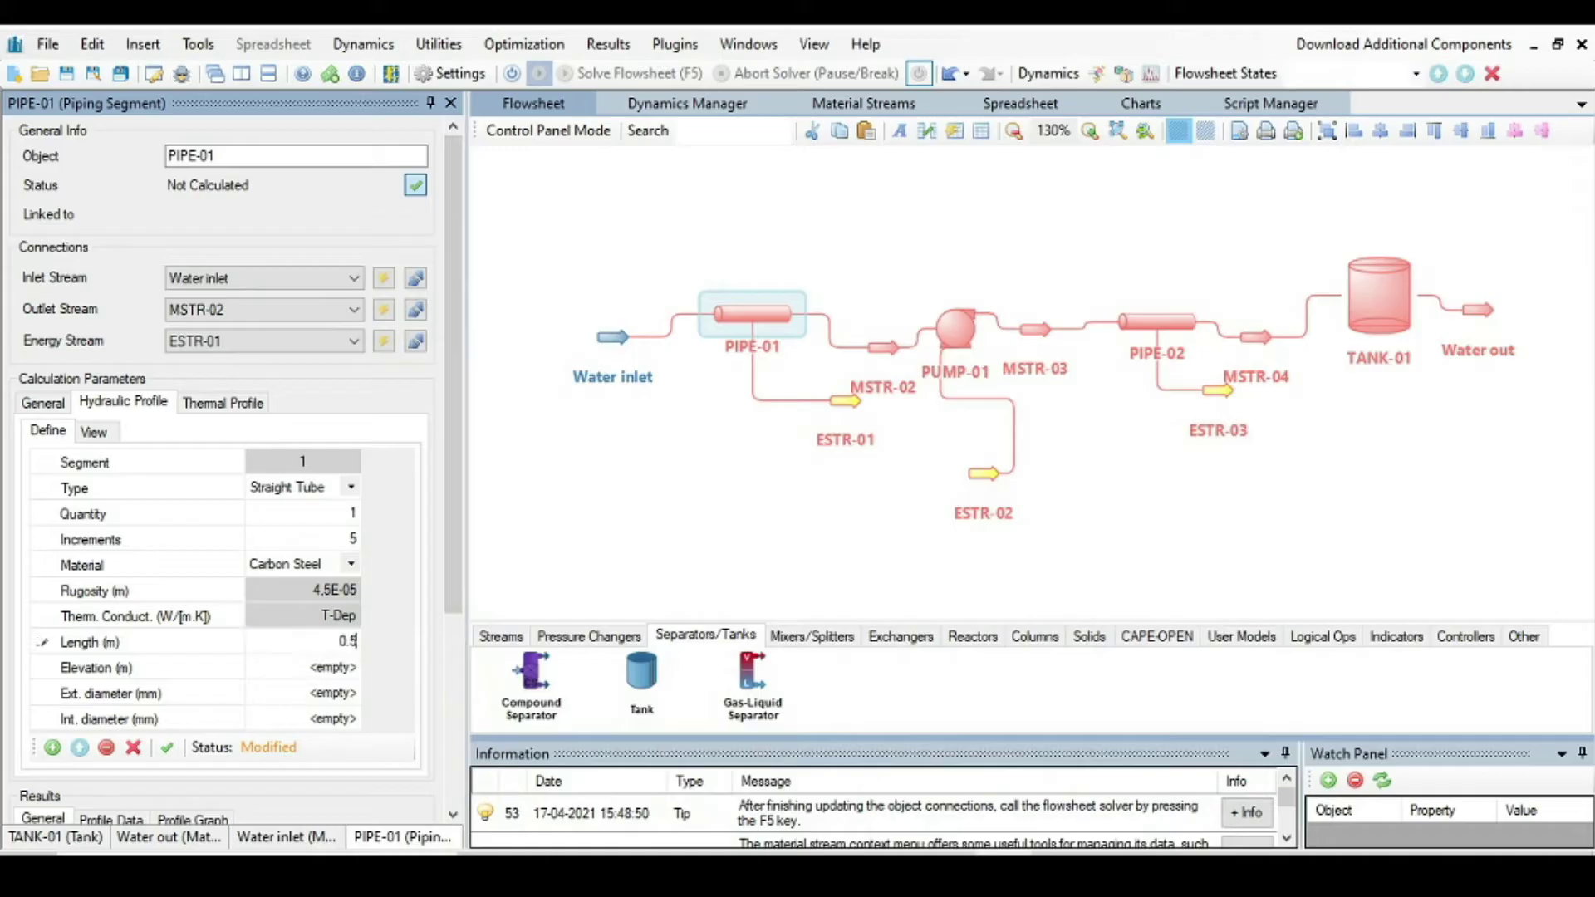
key("Return")
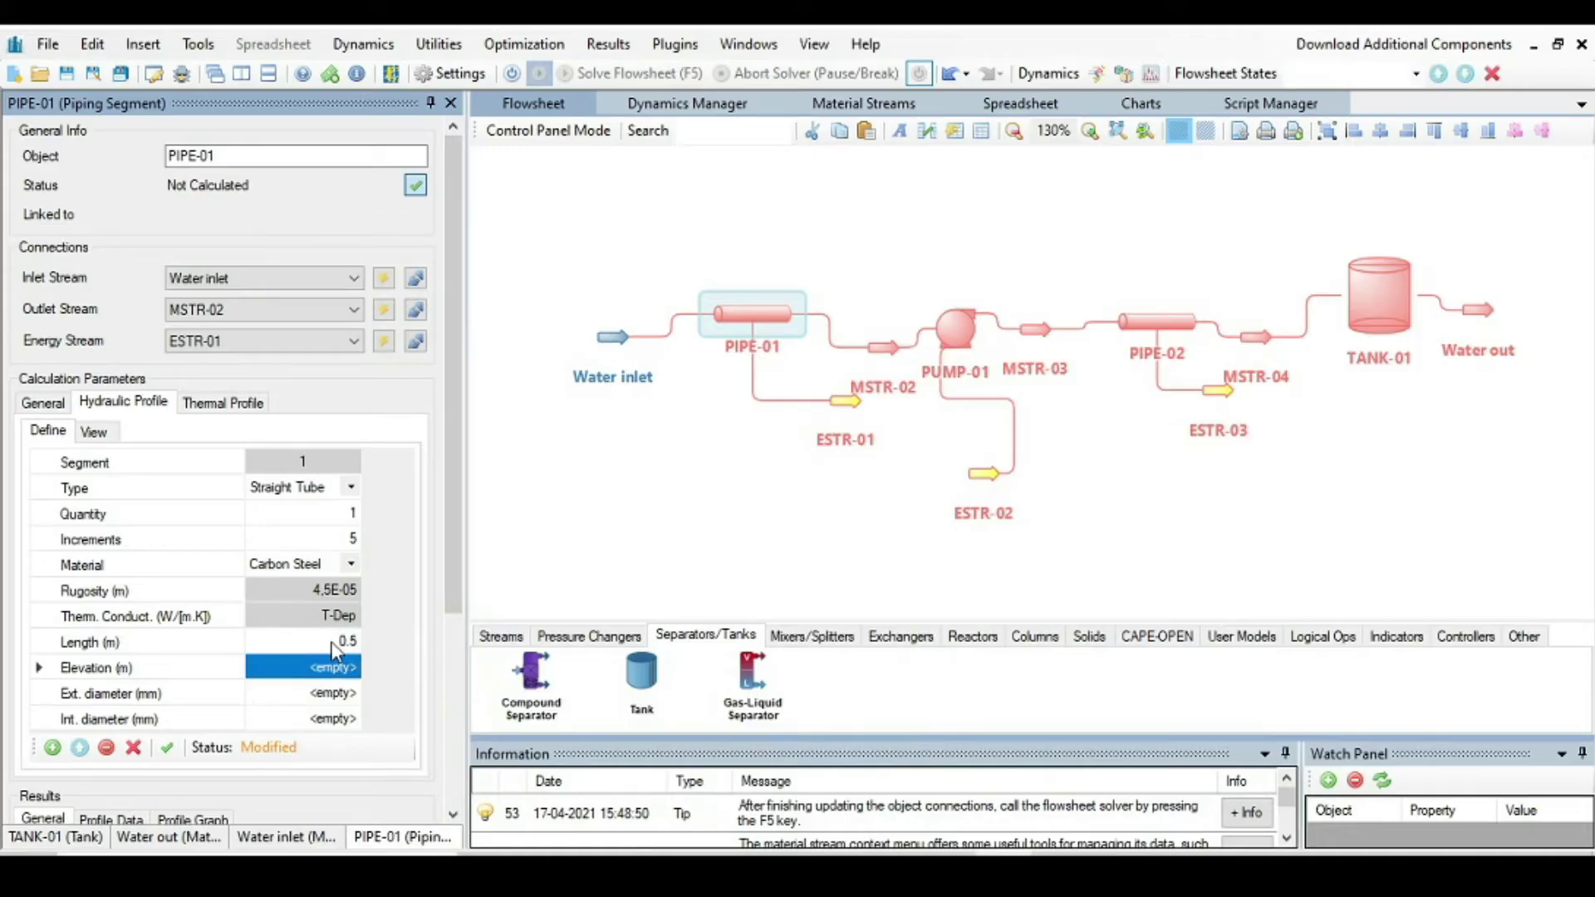
type("0.5")
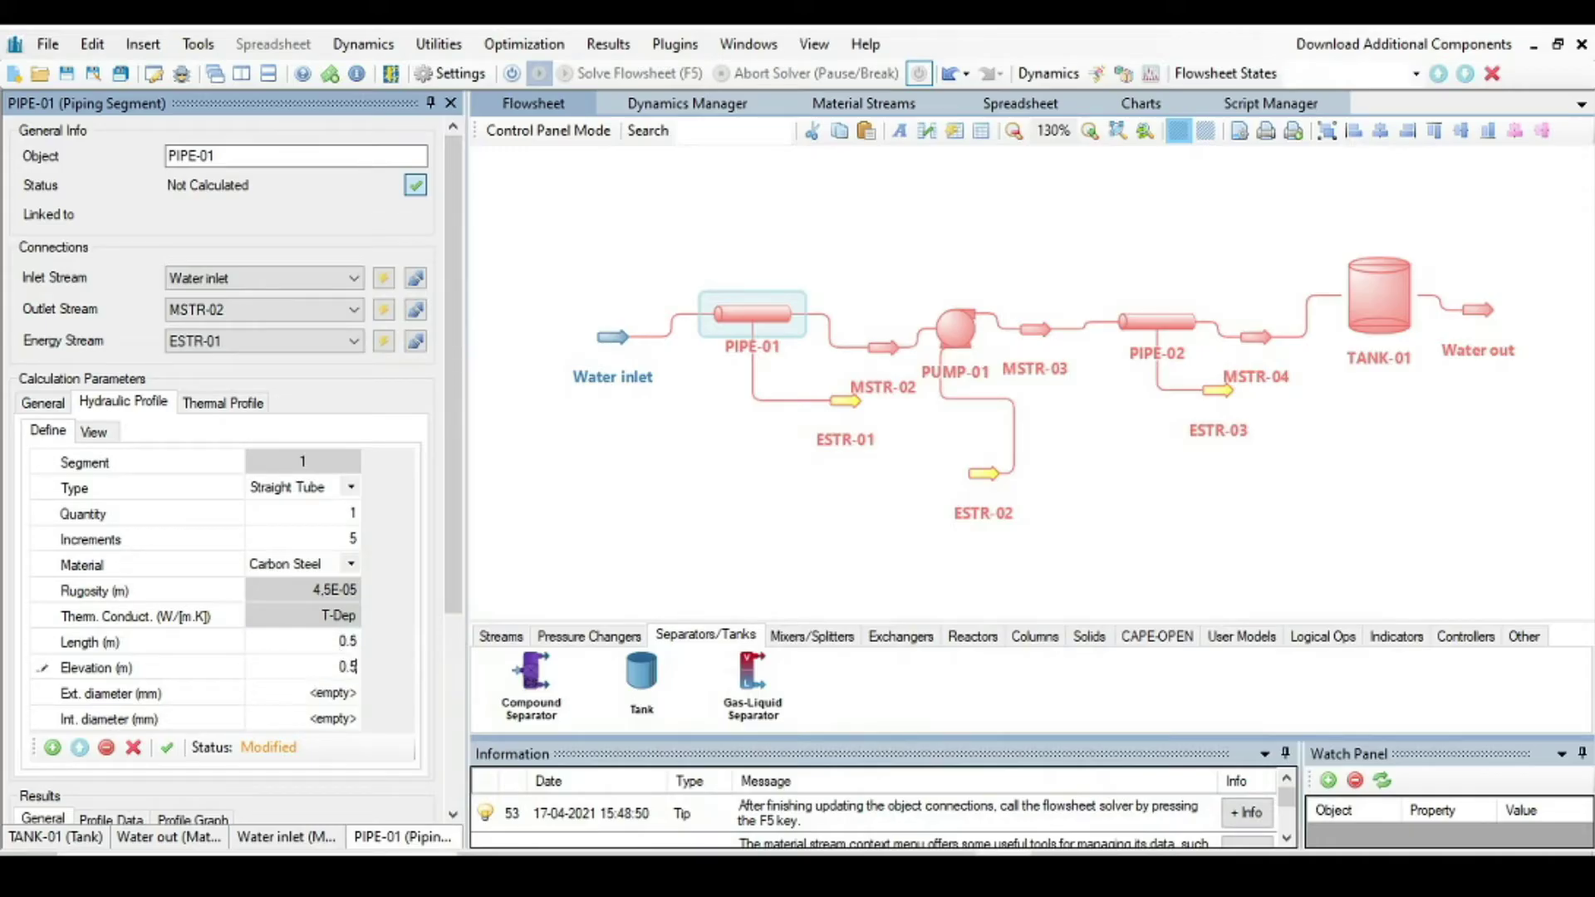
key("Return")
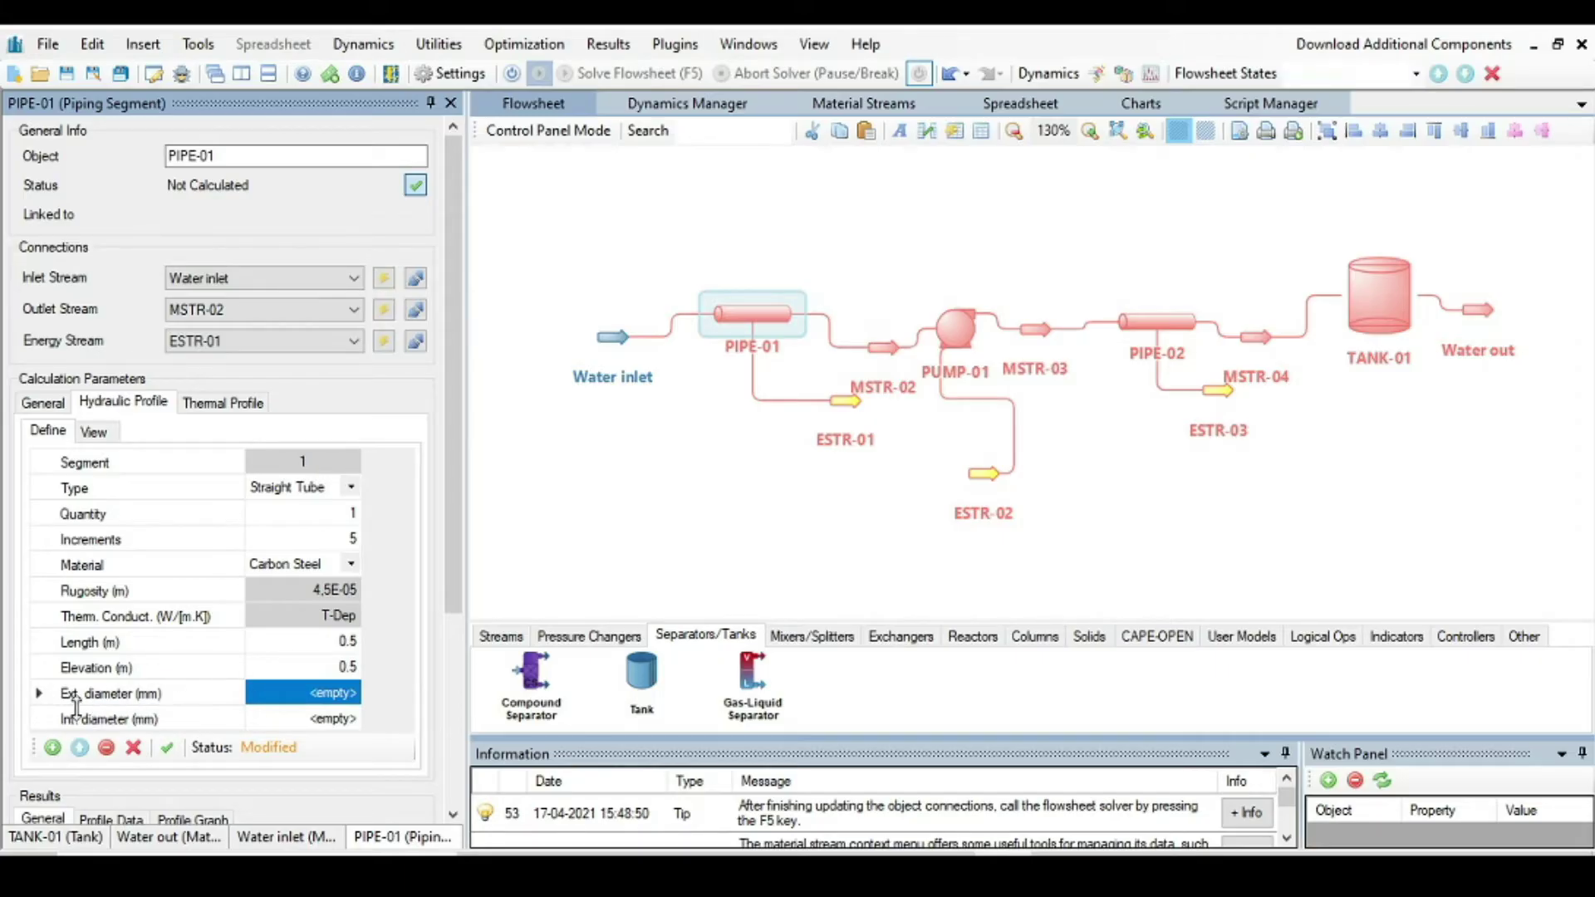
Choose 2-inch schedule 40 diameters (60.325/52.5018 mm) for the segment.
left_click(314, 694)
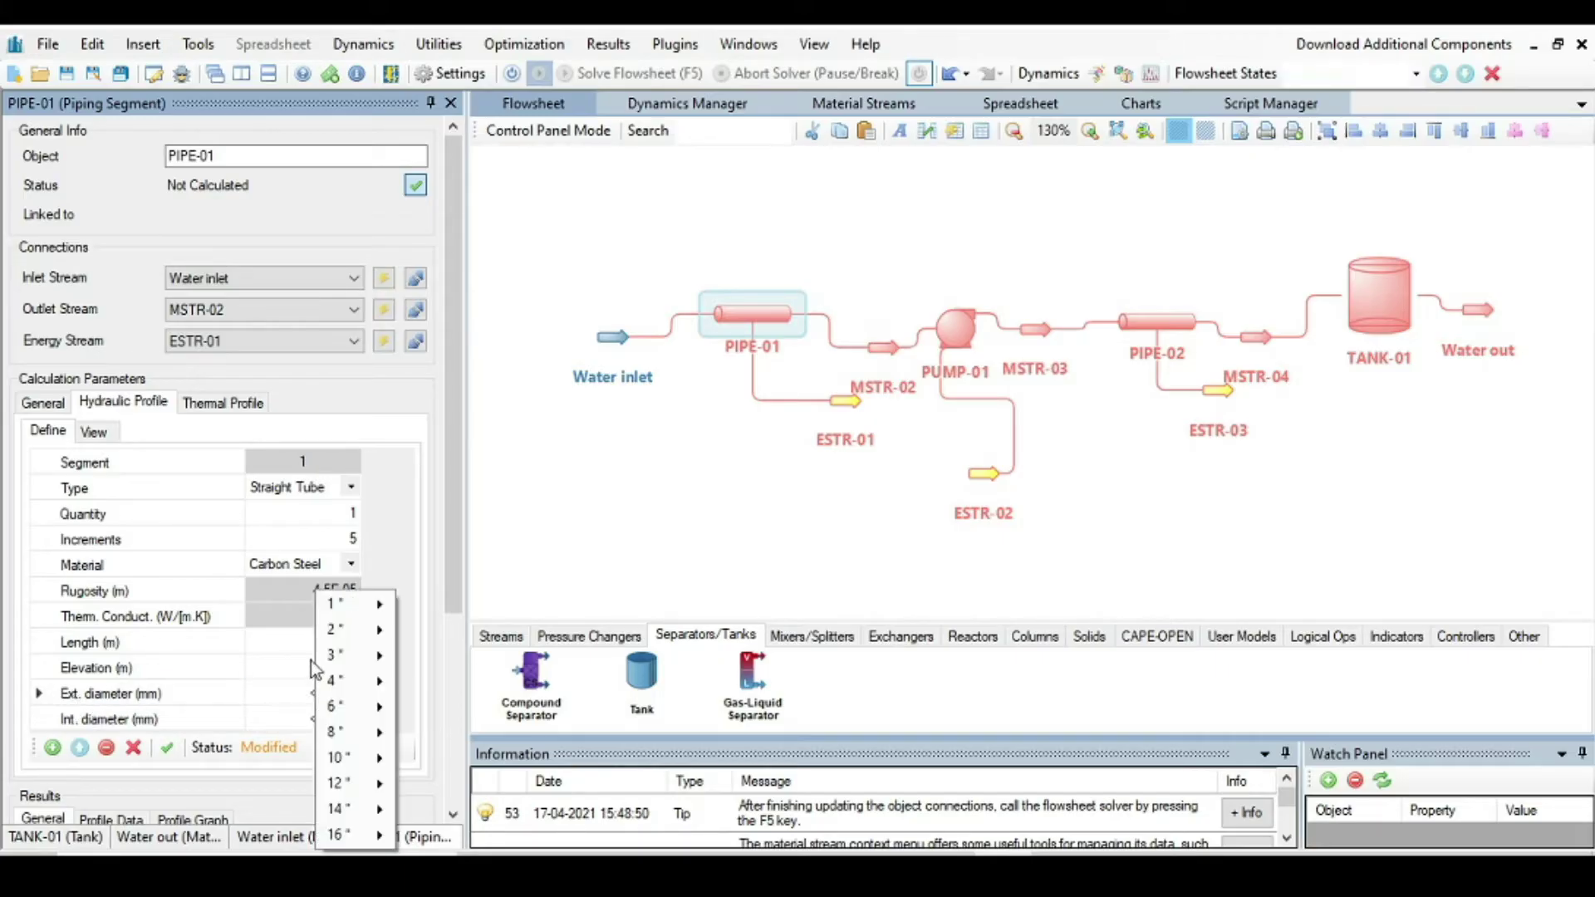
mouse_move(355, 644)
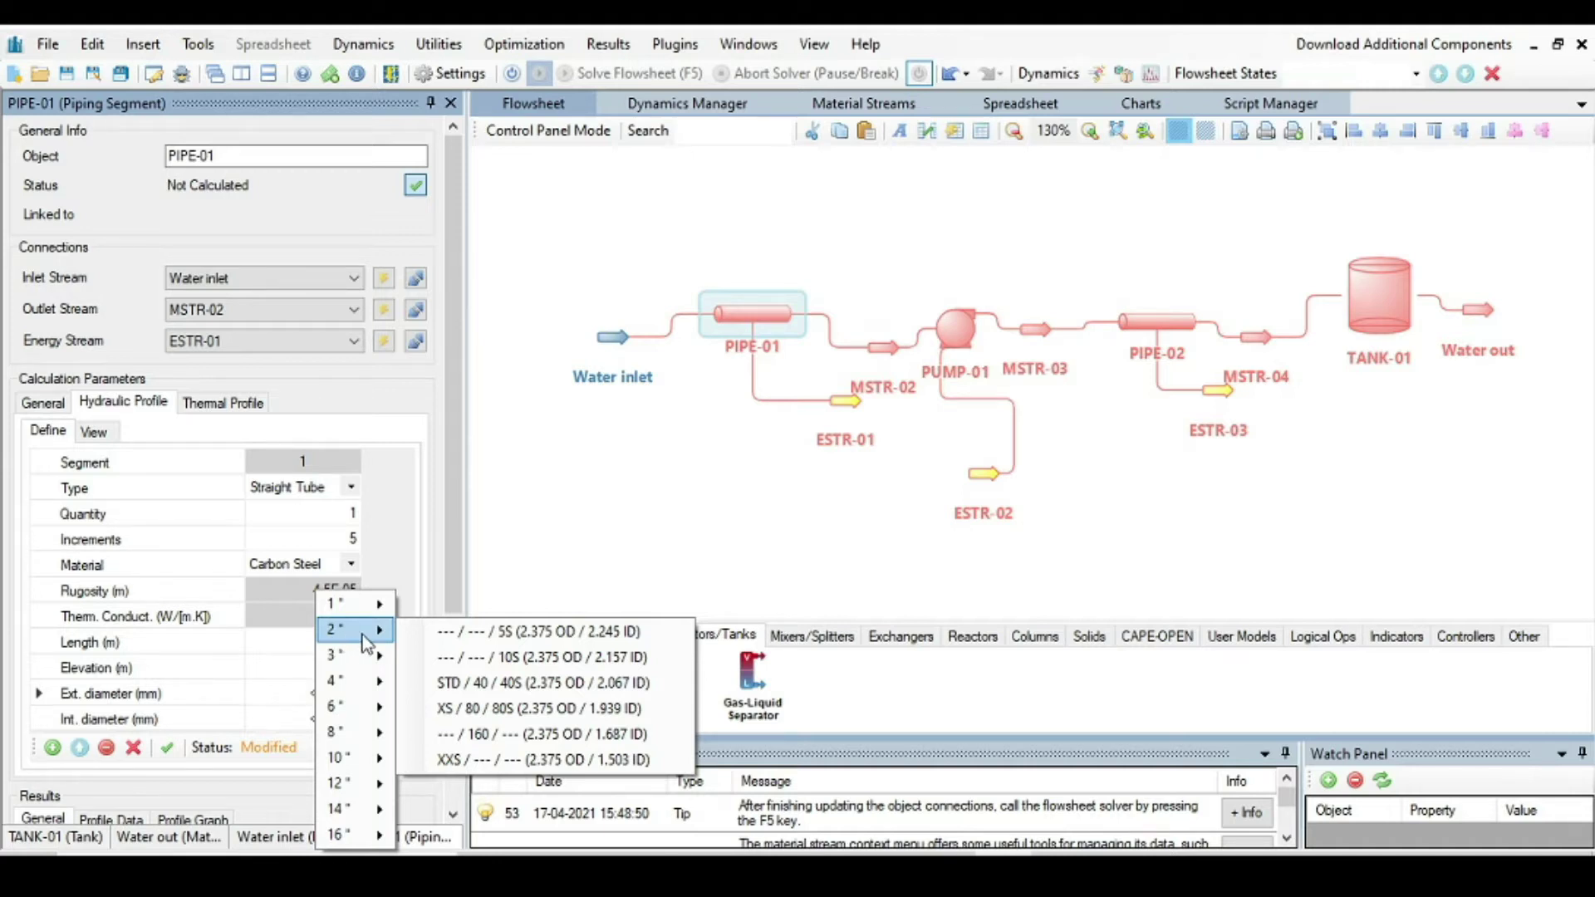
left_click(480, 686)
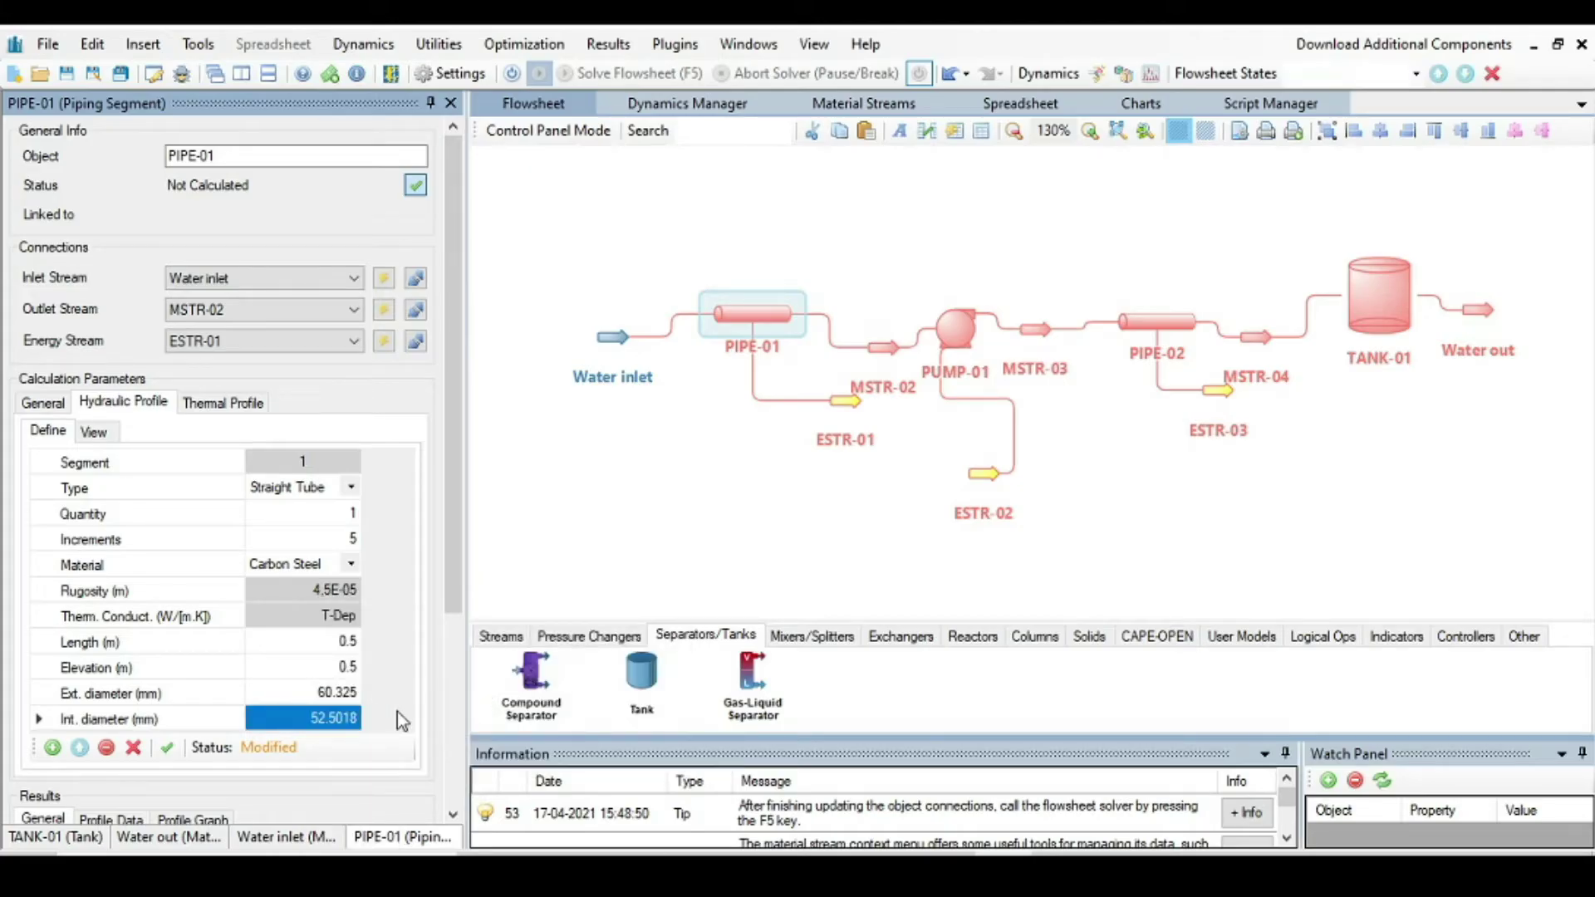
Apply PIPE-01's segment edits, check the 0.5 m rise chart, and view the thermal profile.
left_click(168, 752)
left_click(93, 434)
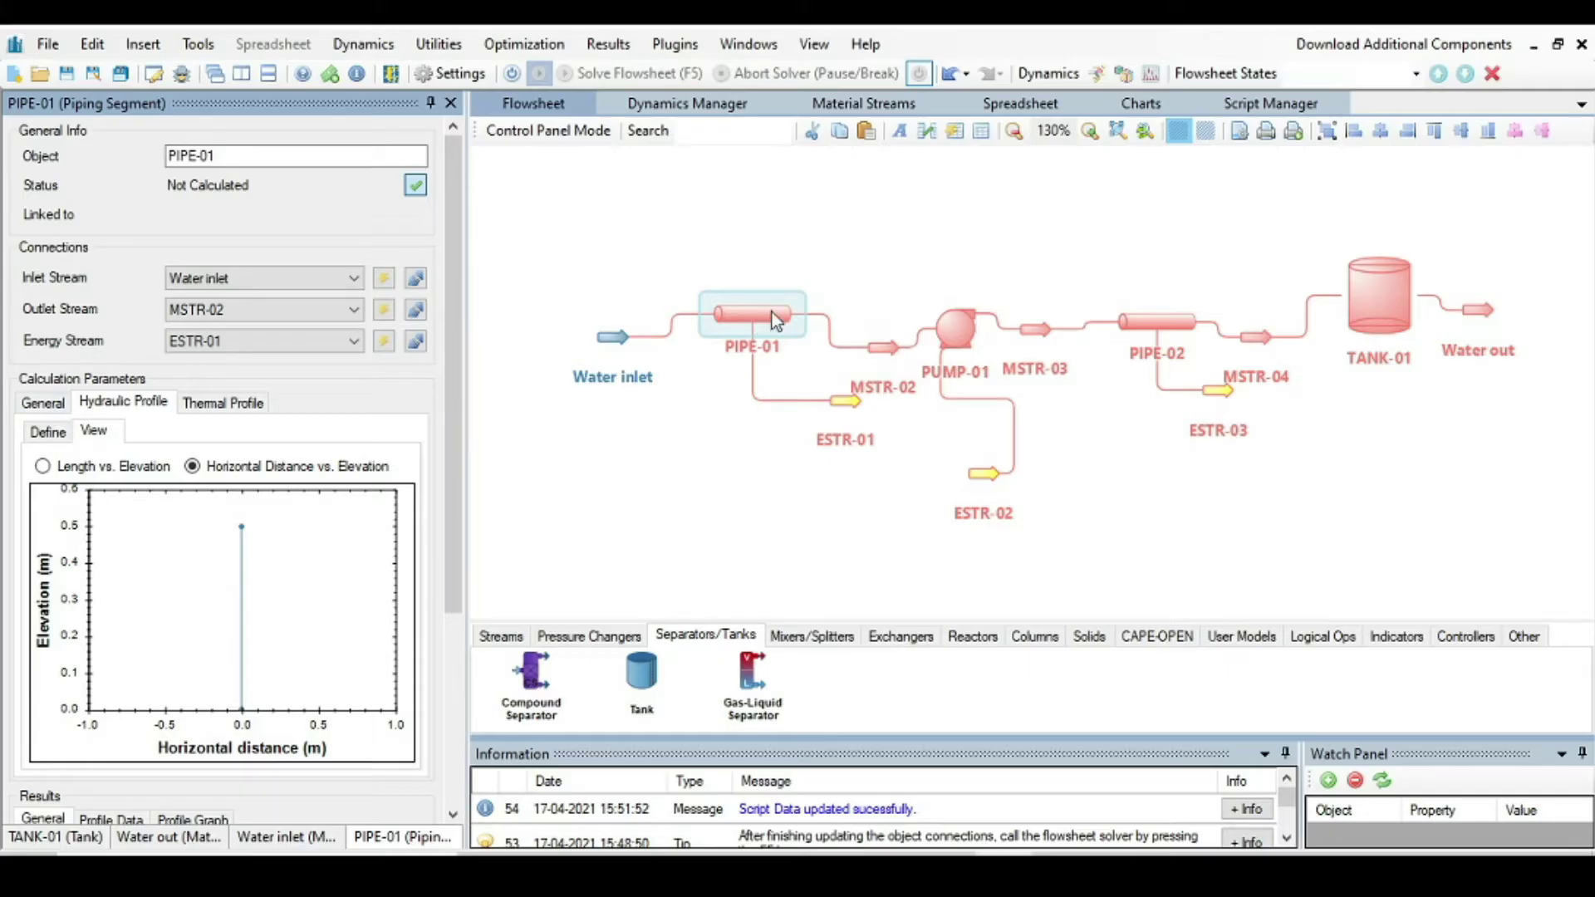
left_click(218, 406)
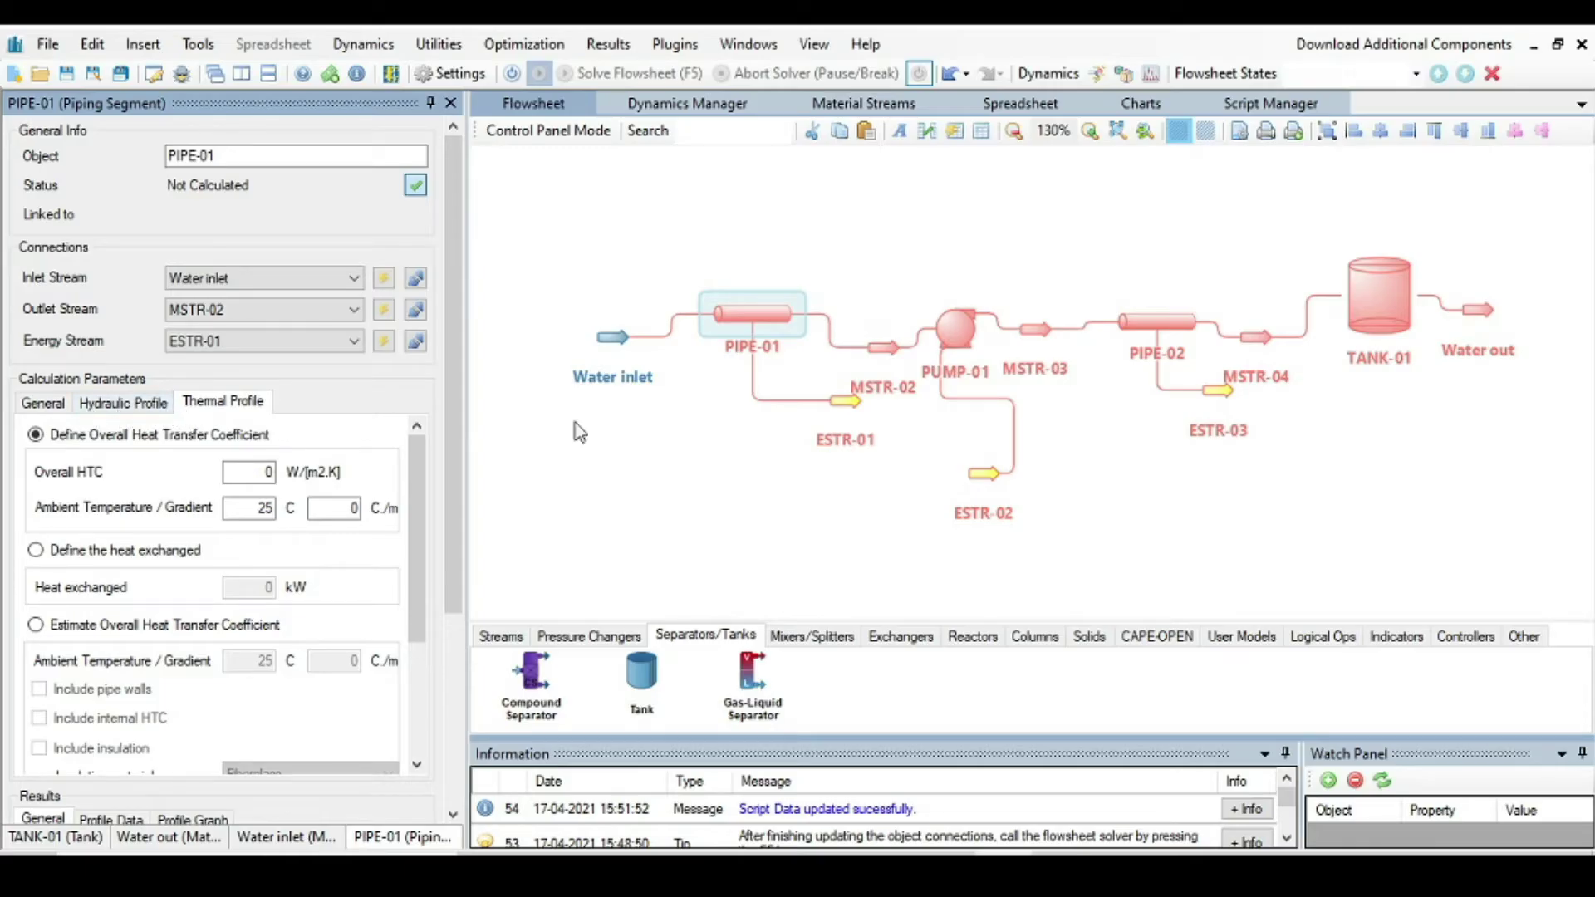
Set PUMP-01 to calculate from a 1.5 bar outlet pressure at 75% efficiency.
left_click(956, 322)
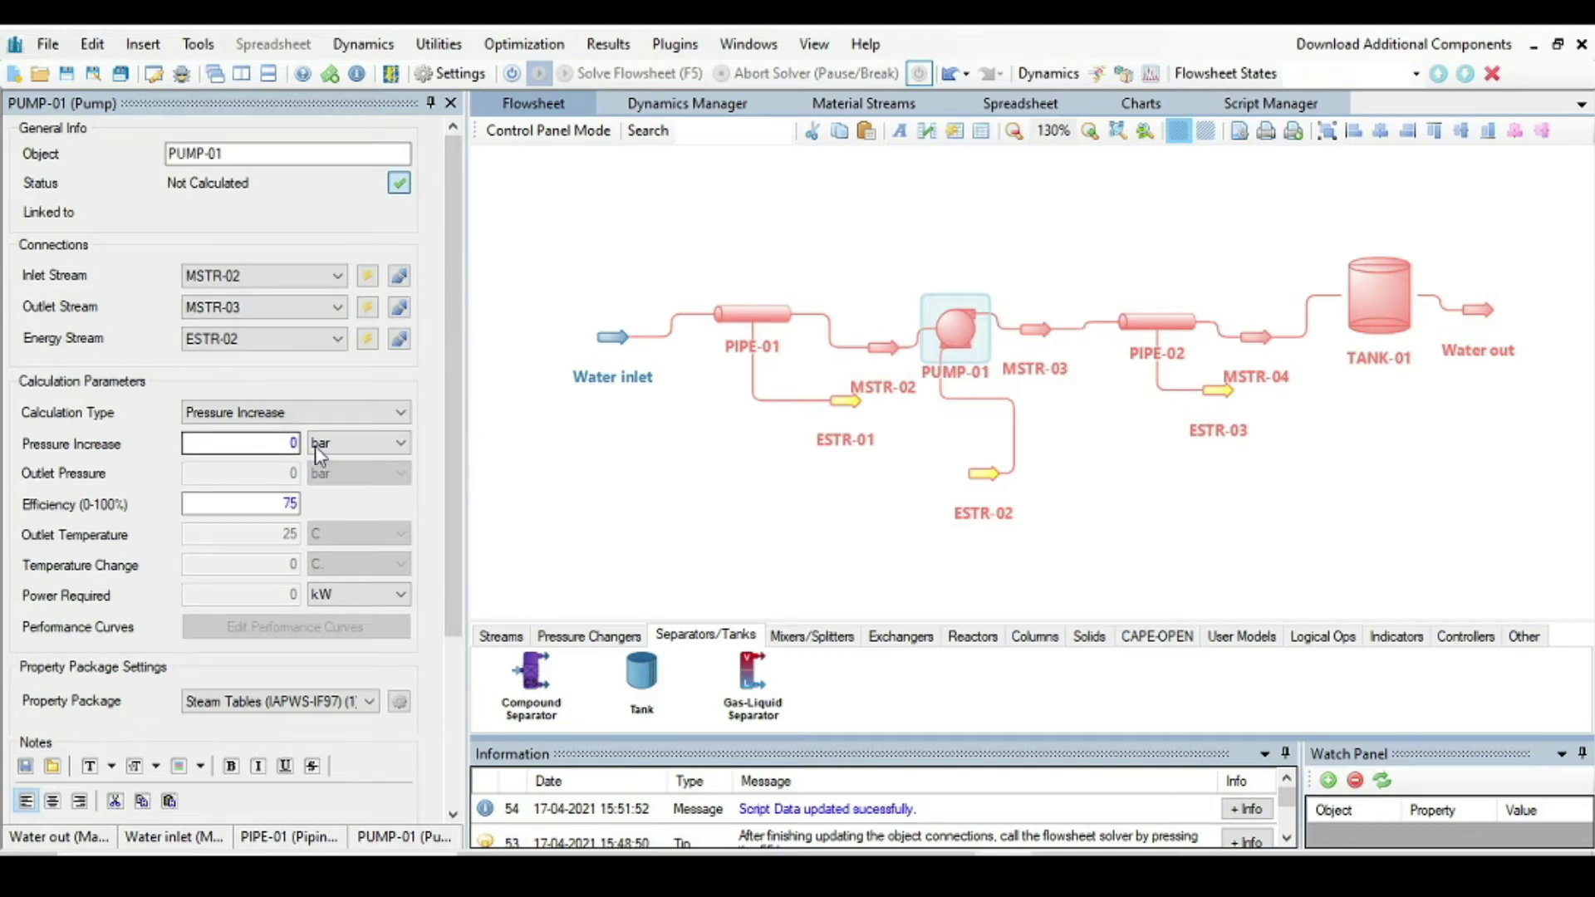
left_click(358, 443)
left_click(183, 421)
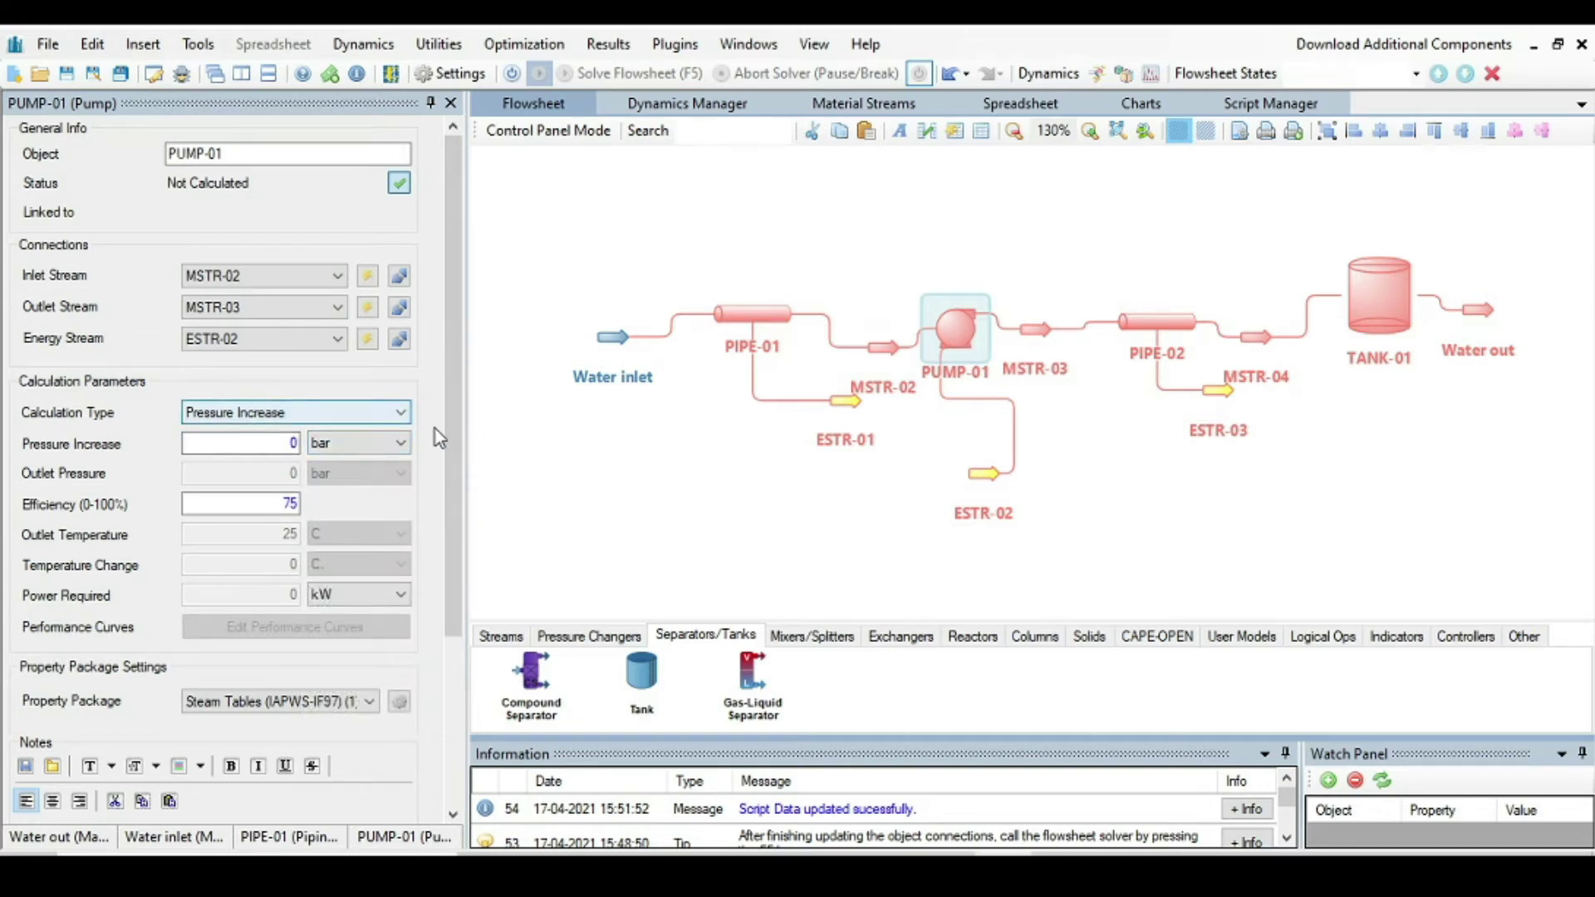
left_click(401, 440)
left_click(401, 440)
left_click(401, 440)
left_click(401, 440)
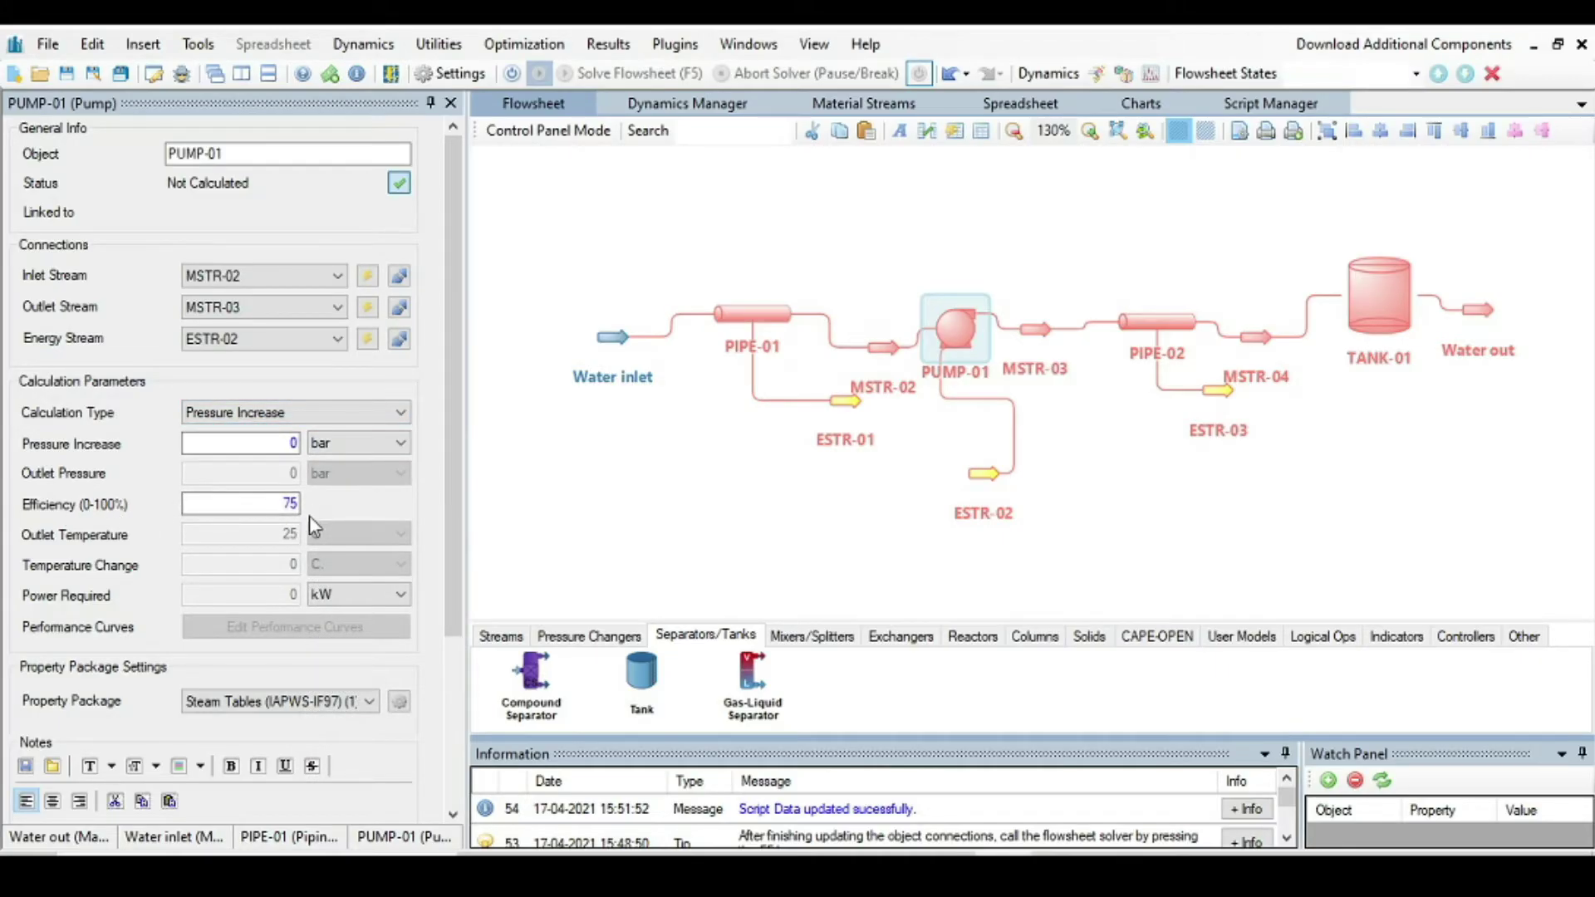
left_click(402, 418)
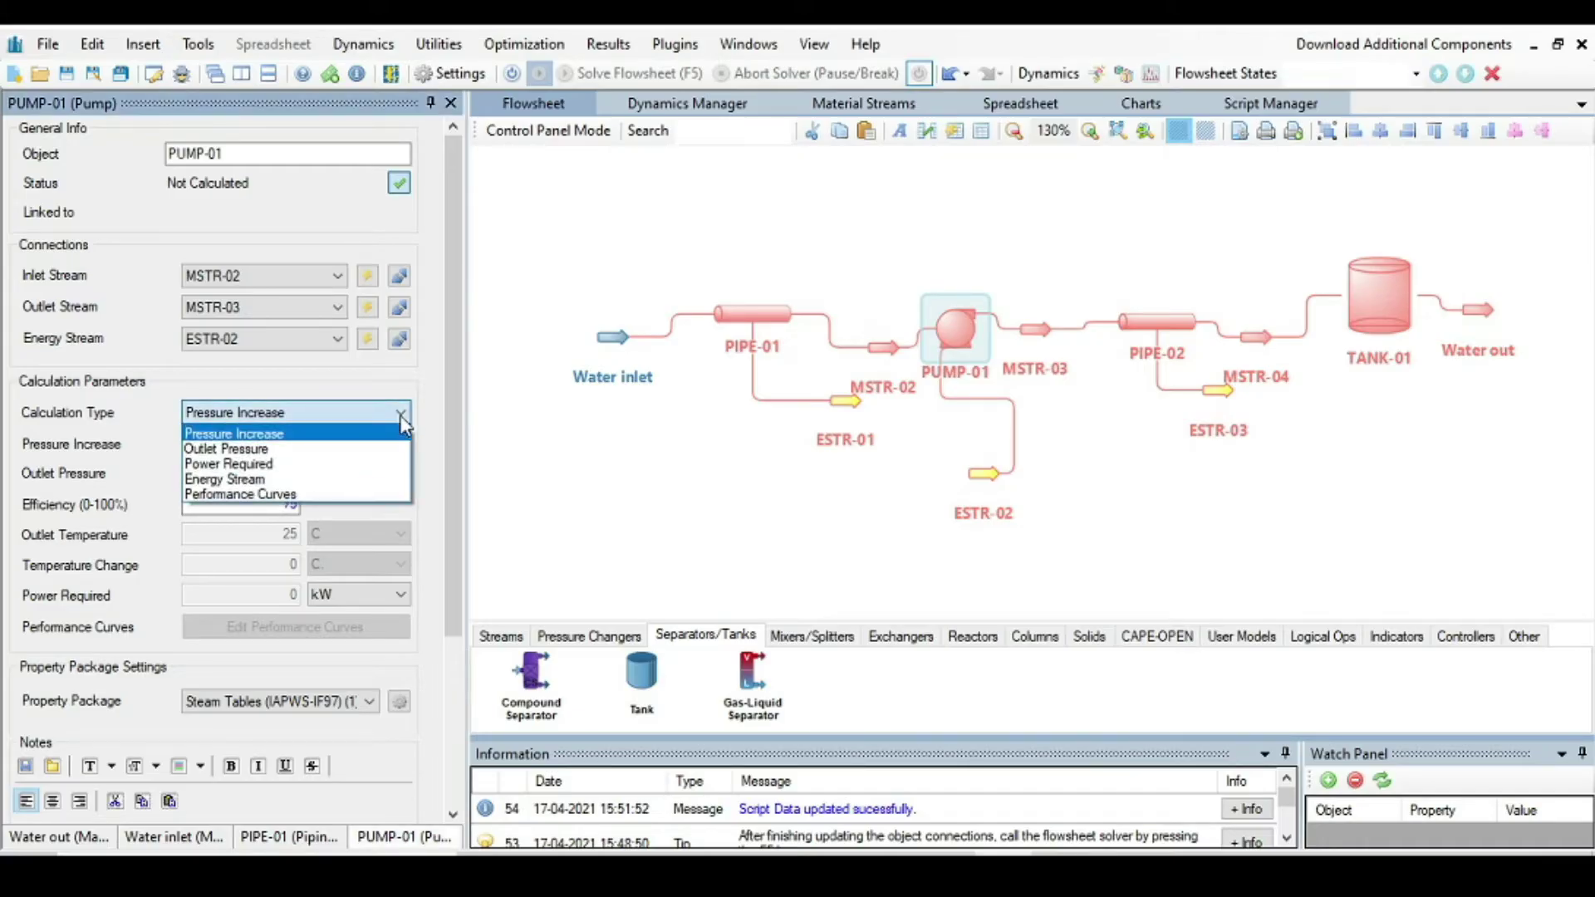
left_click(300, 452)
left_click(286, 473)
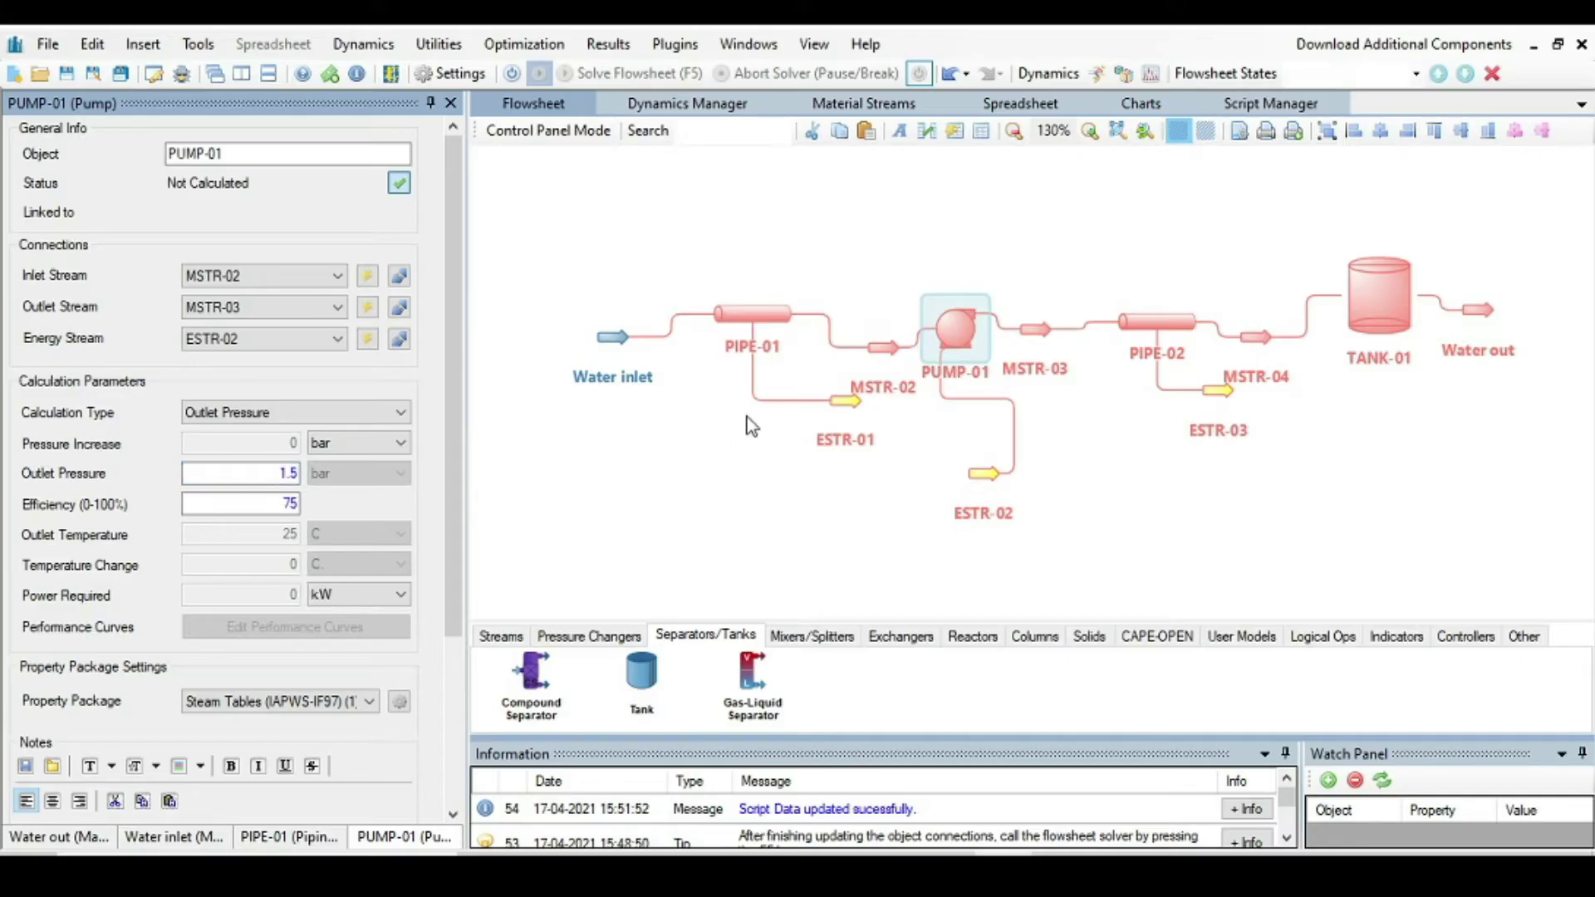
left_click(580, 495)
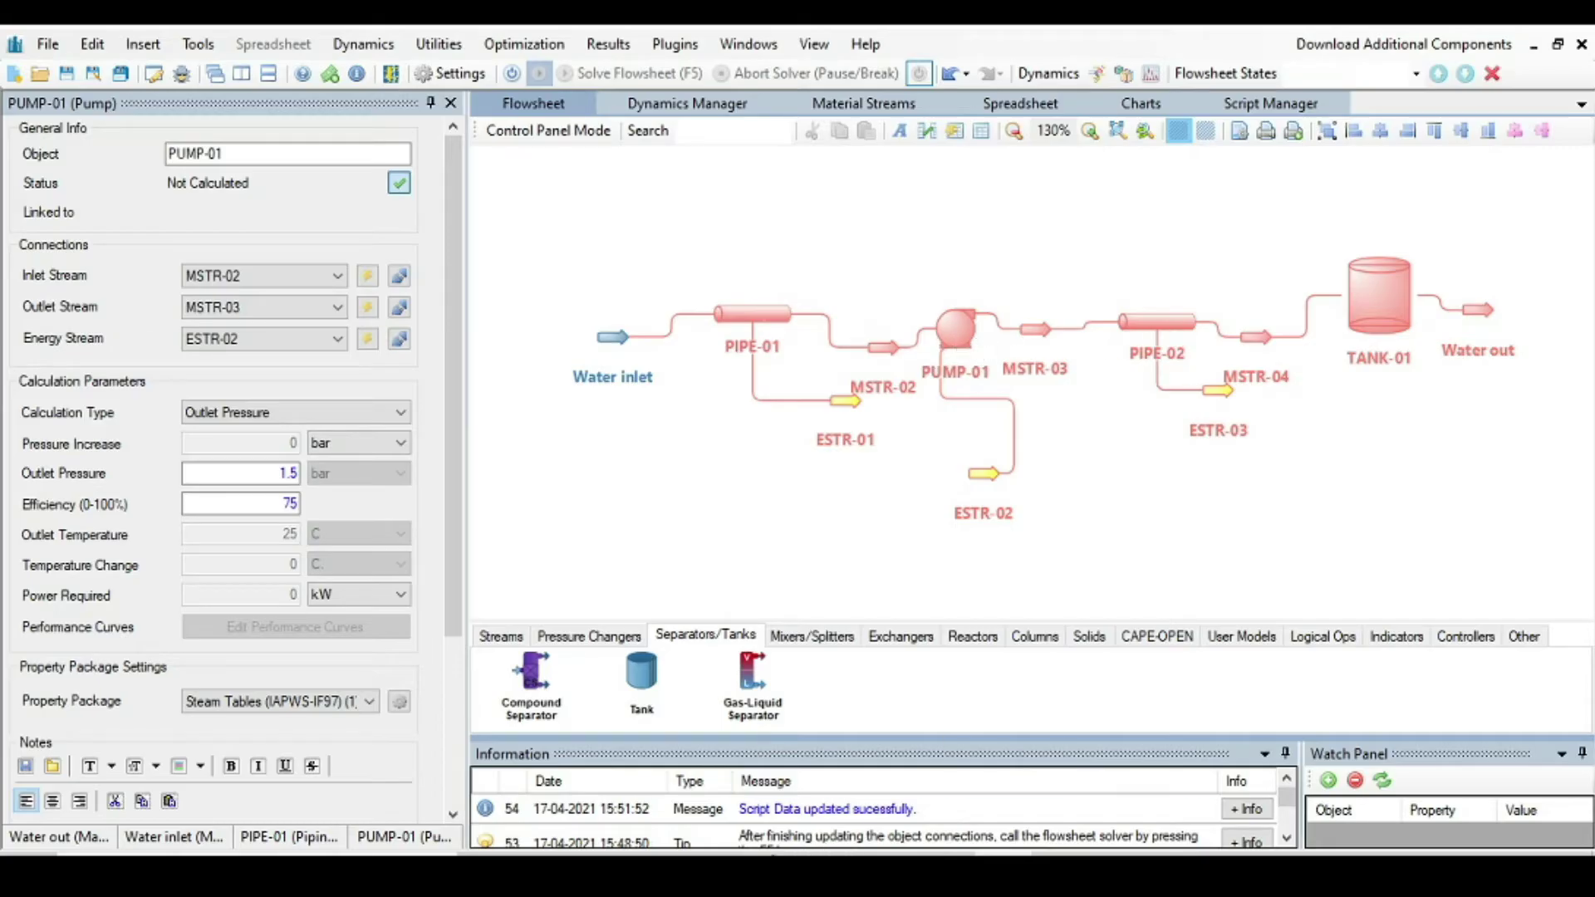
key("alt+Tab")
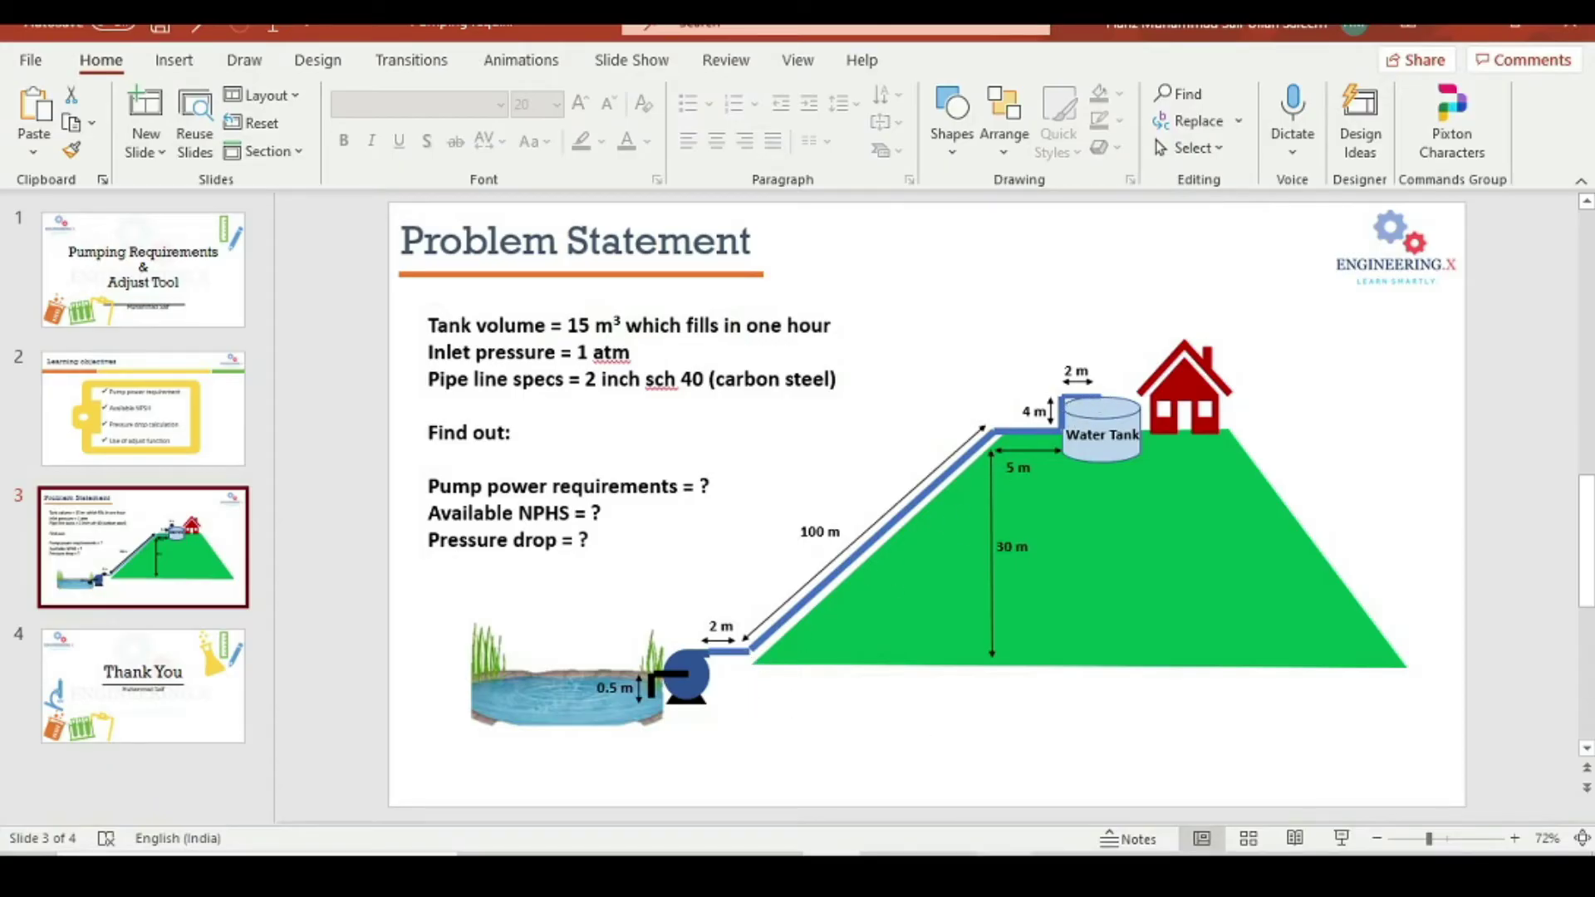
Go back from the Problem Statement slide to DWSIM's flowsheet.
left_click(1049, 797)
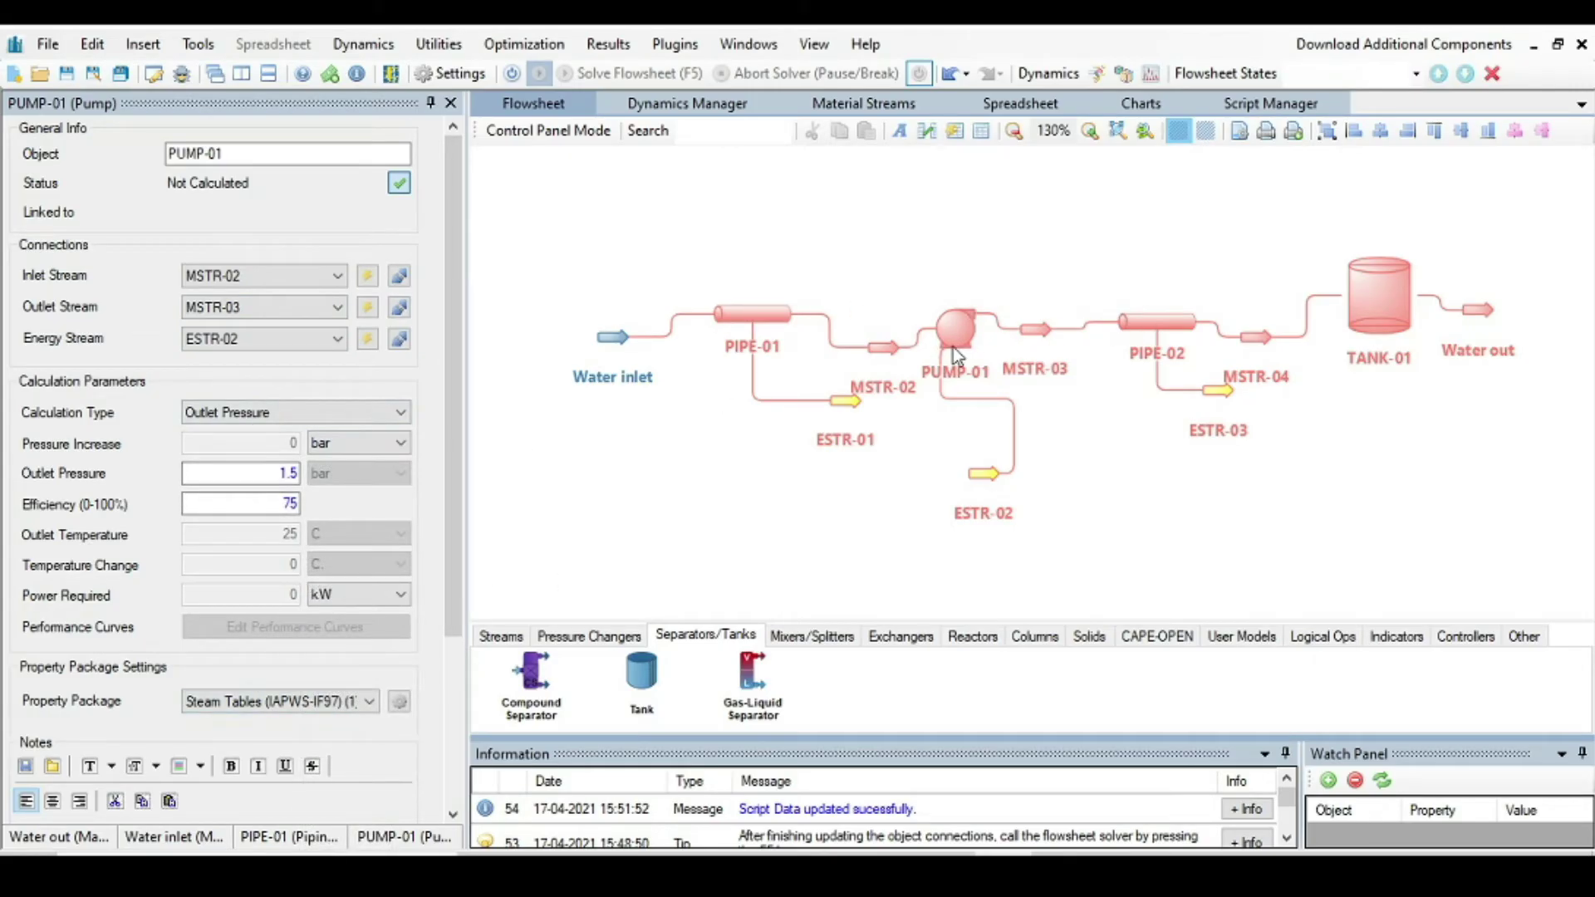
Show PIPE-02's properties (MSTR-03 in, MSTR-04 out, ESTR-03) and compare with the slide's pipe layout.
left_click(1163, 329)
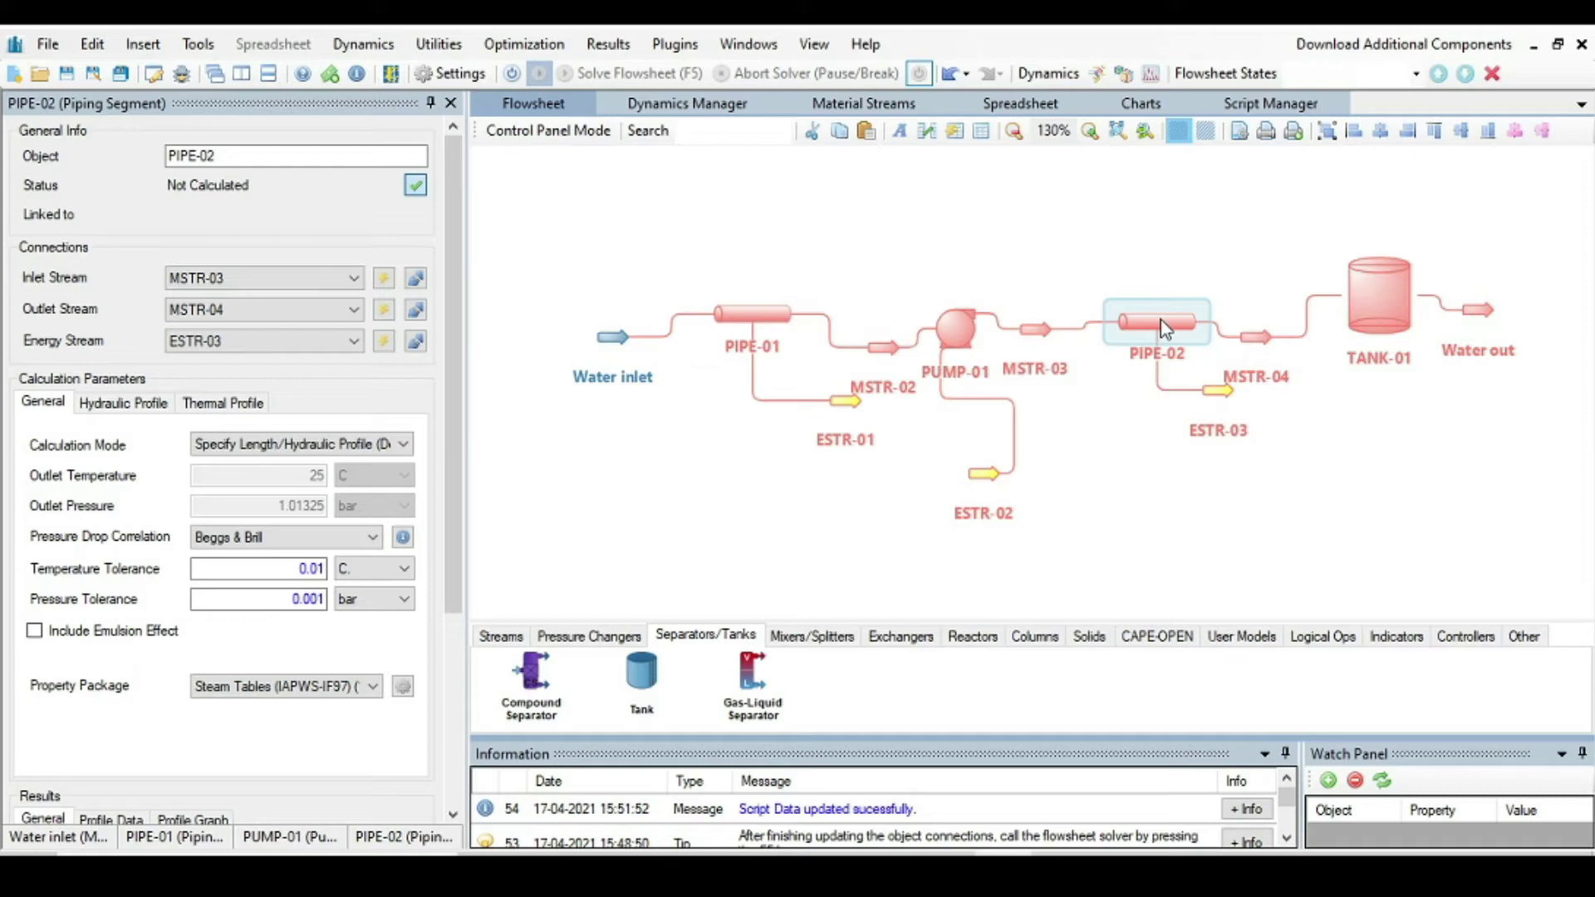
key("alt+Tab")
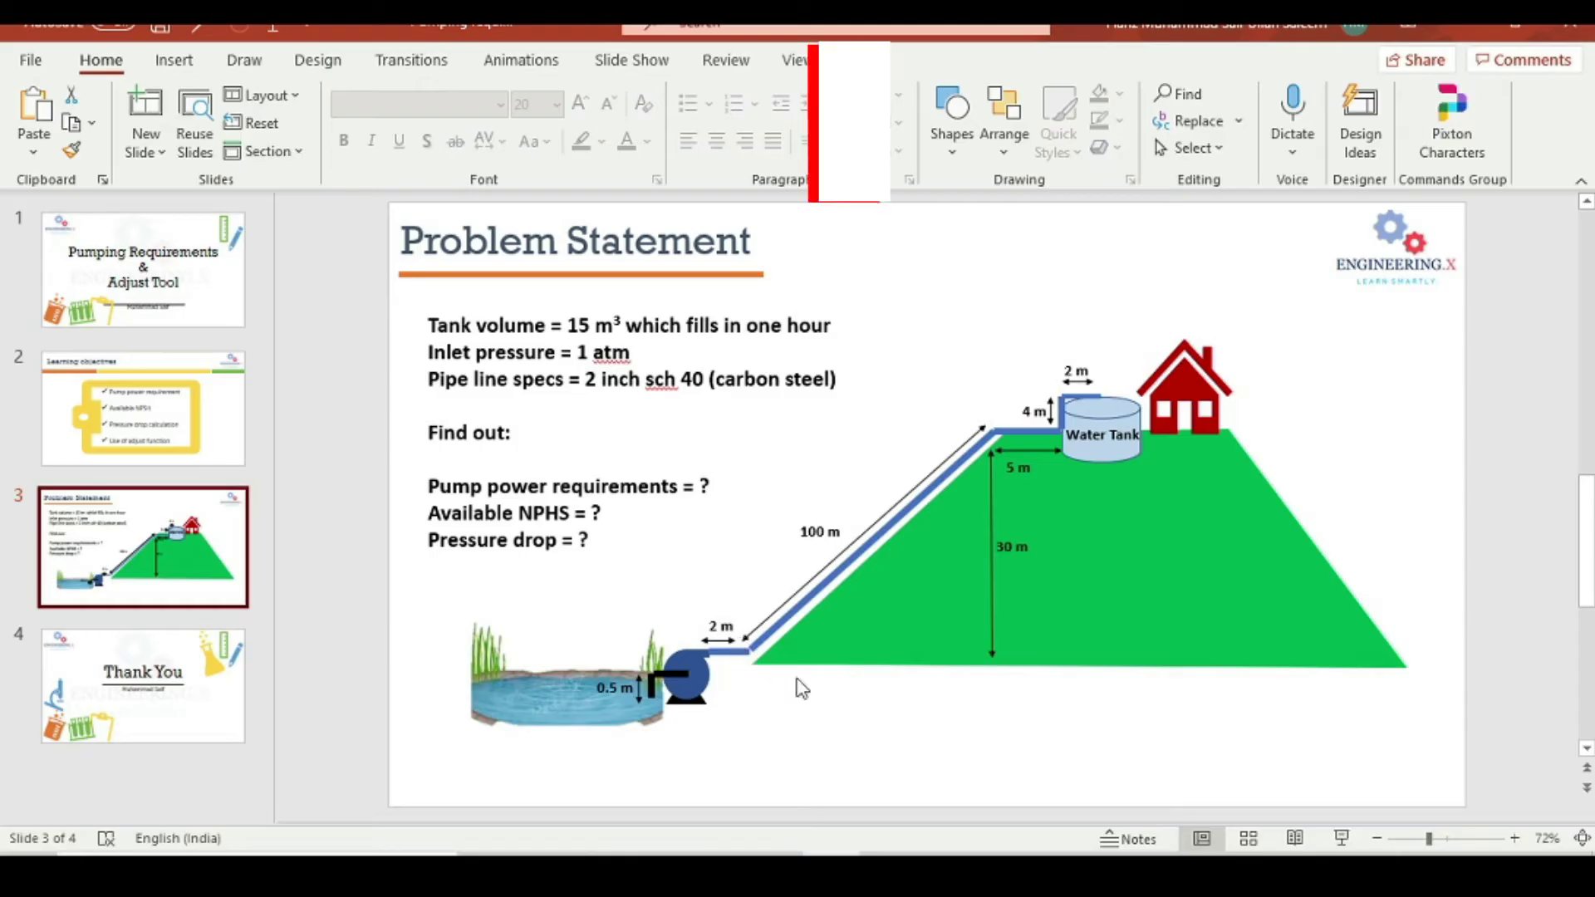
left_click(1002, 764)
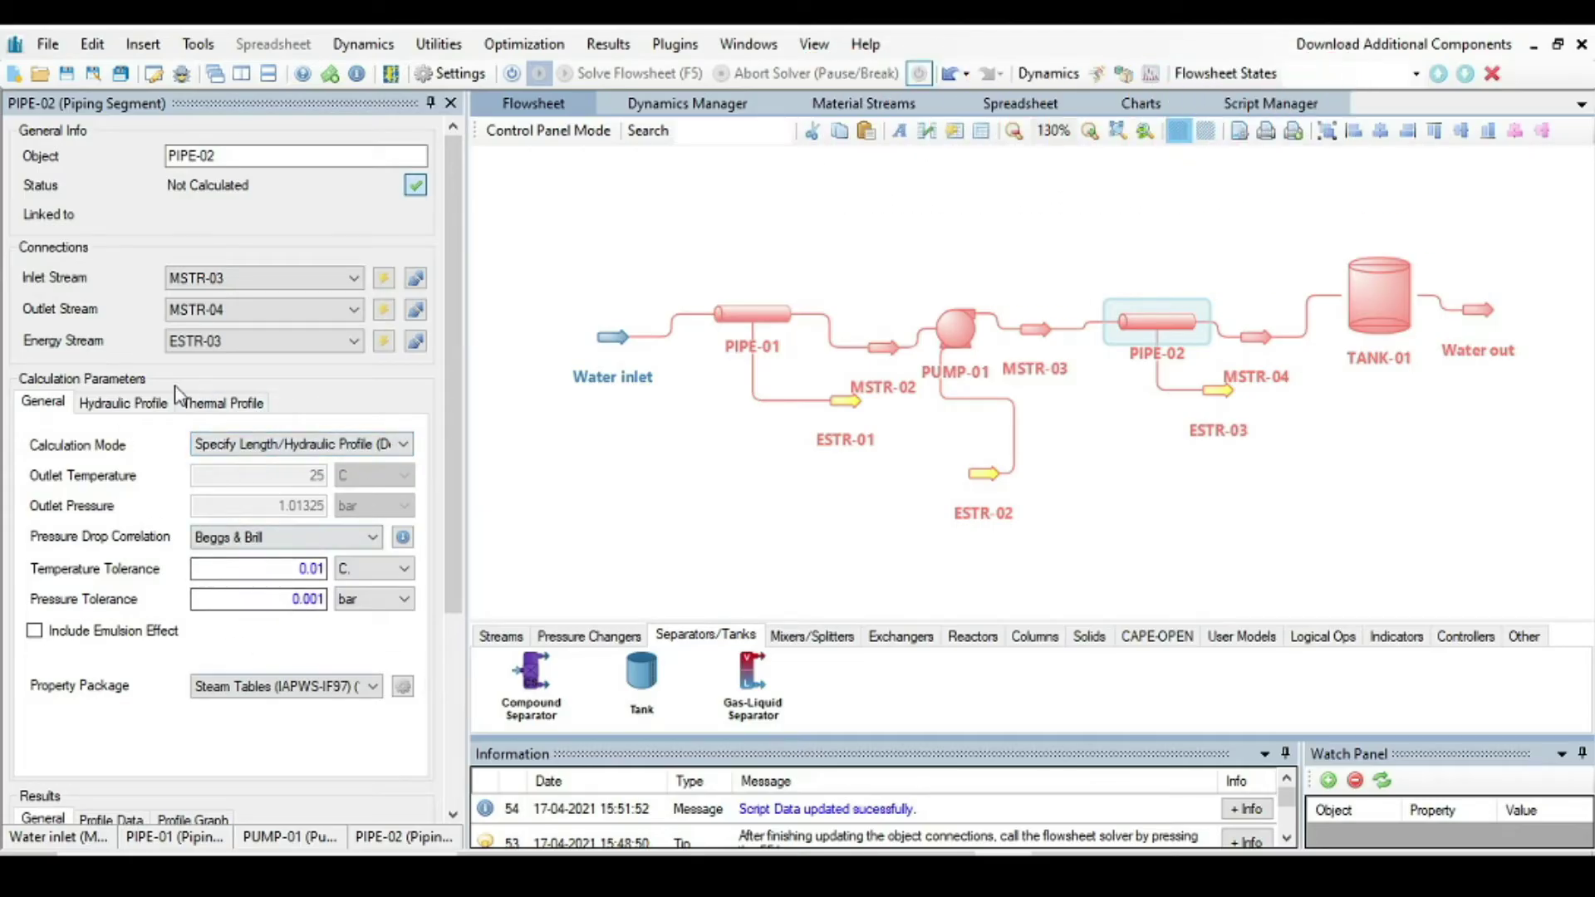
In PIPE-02's hydraulic profile, set the first segment's material to Carbon Steel.
left_click(124, 410)
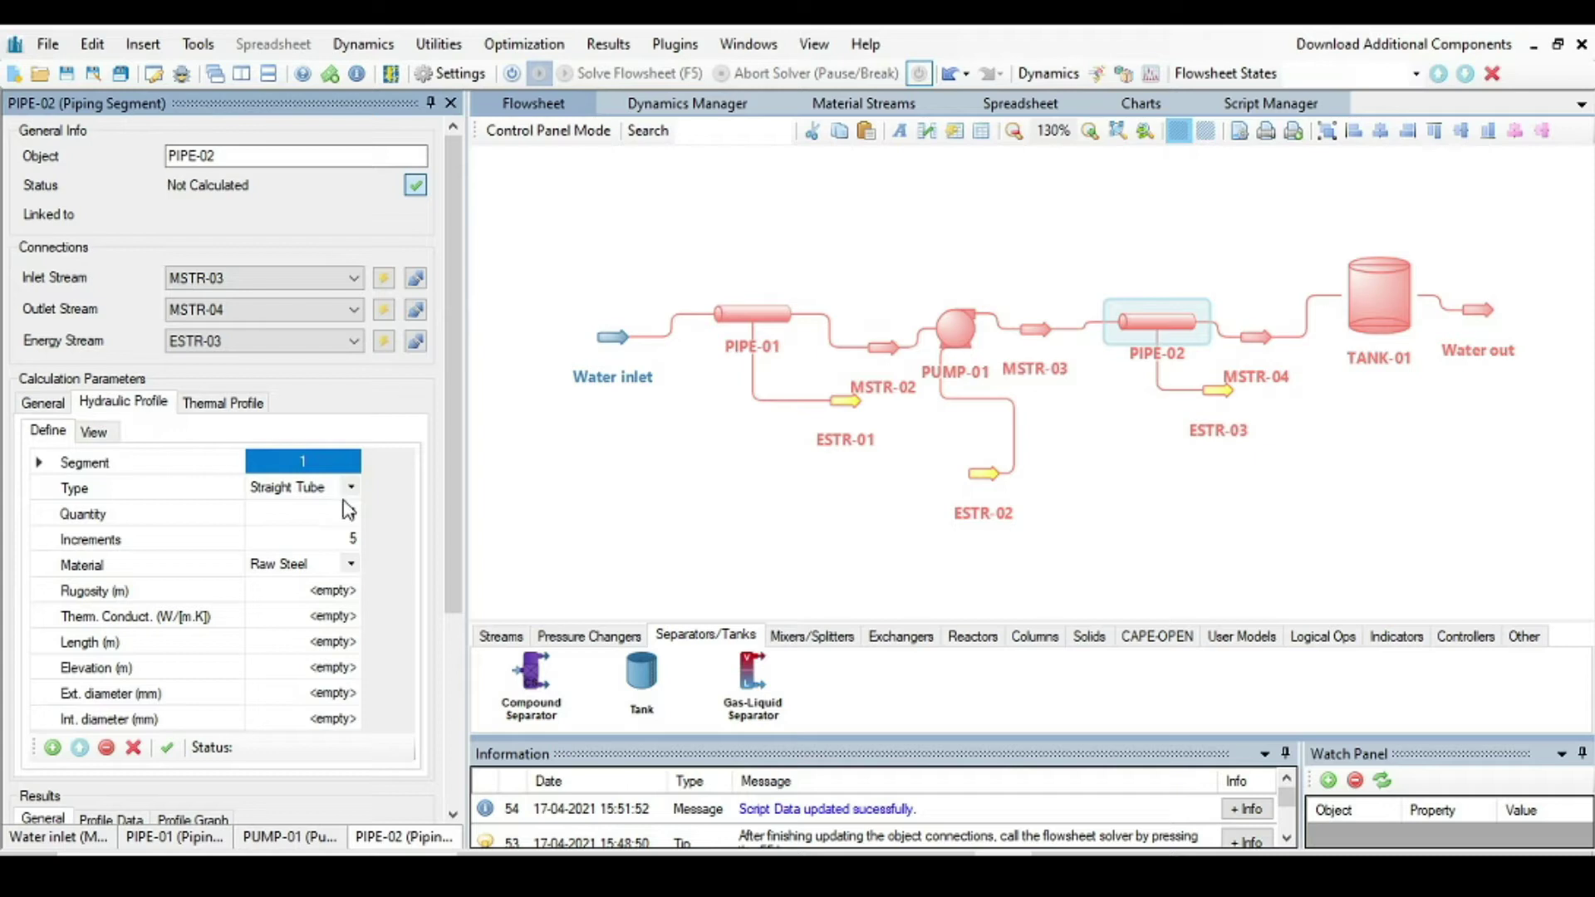
left_click(350, 566)
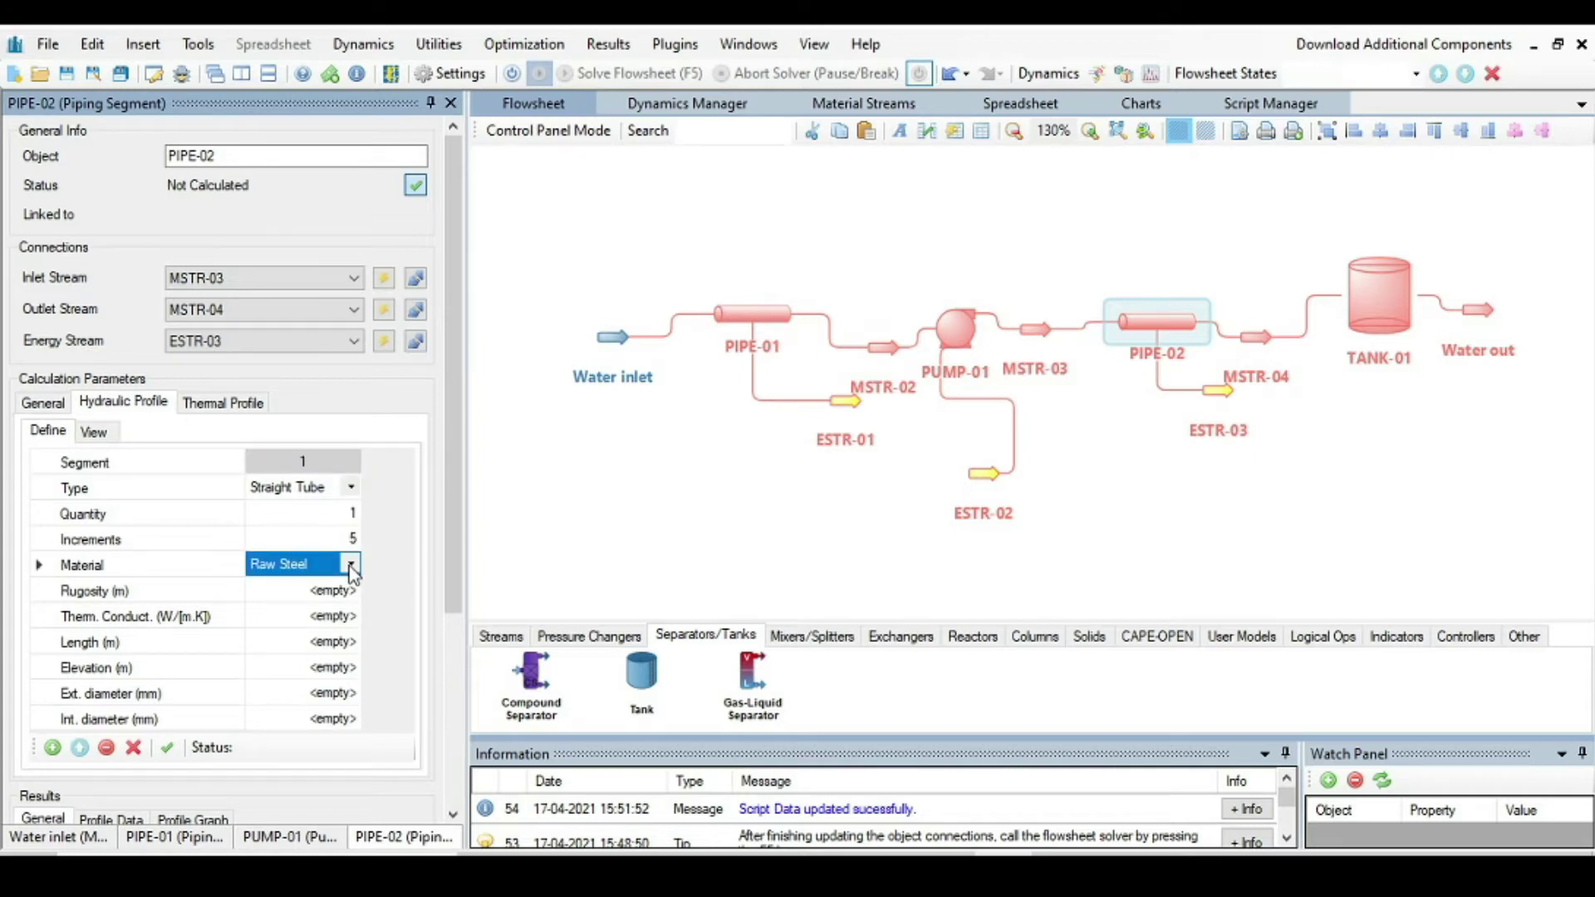
left_click(351, 565)
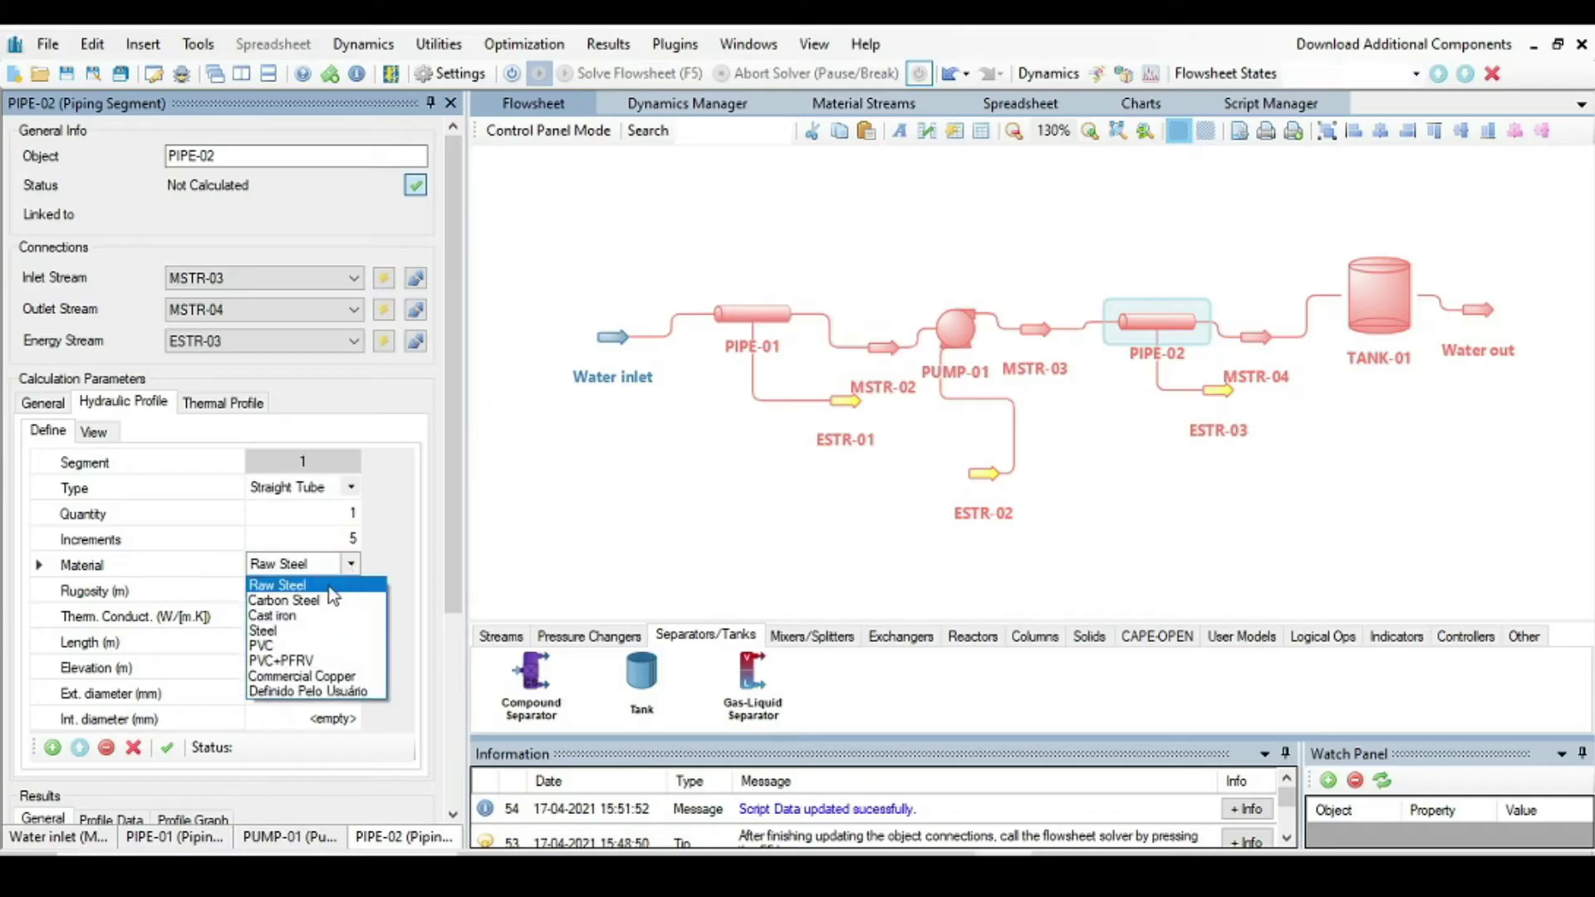
left_click(285, 601)
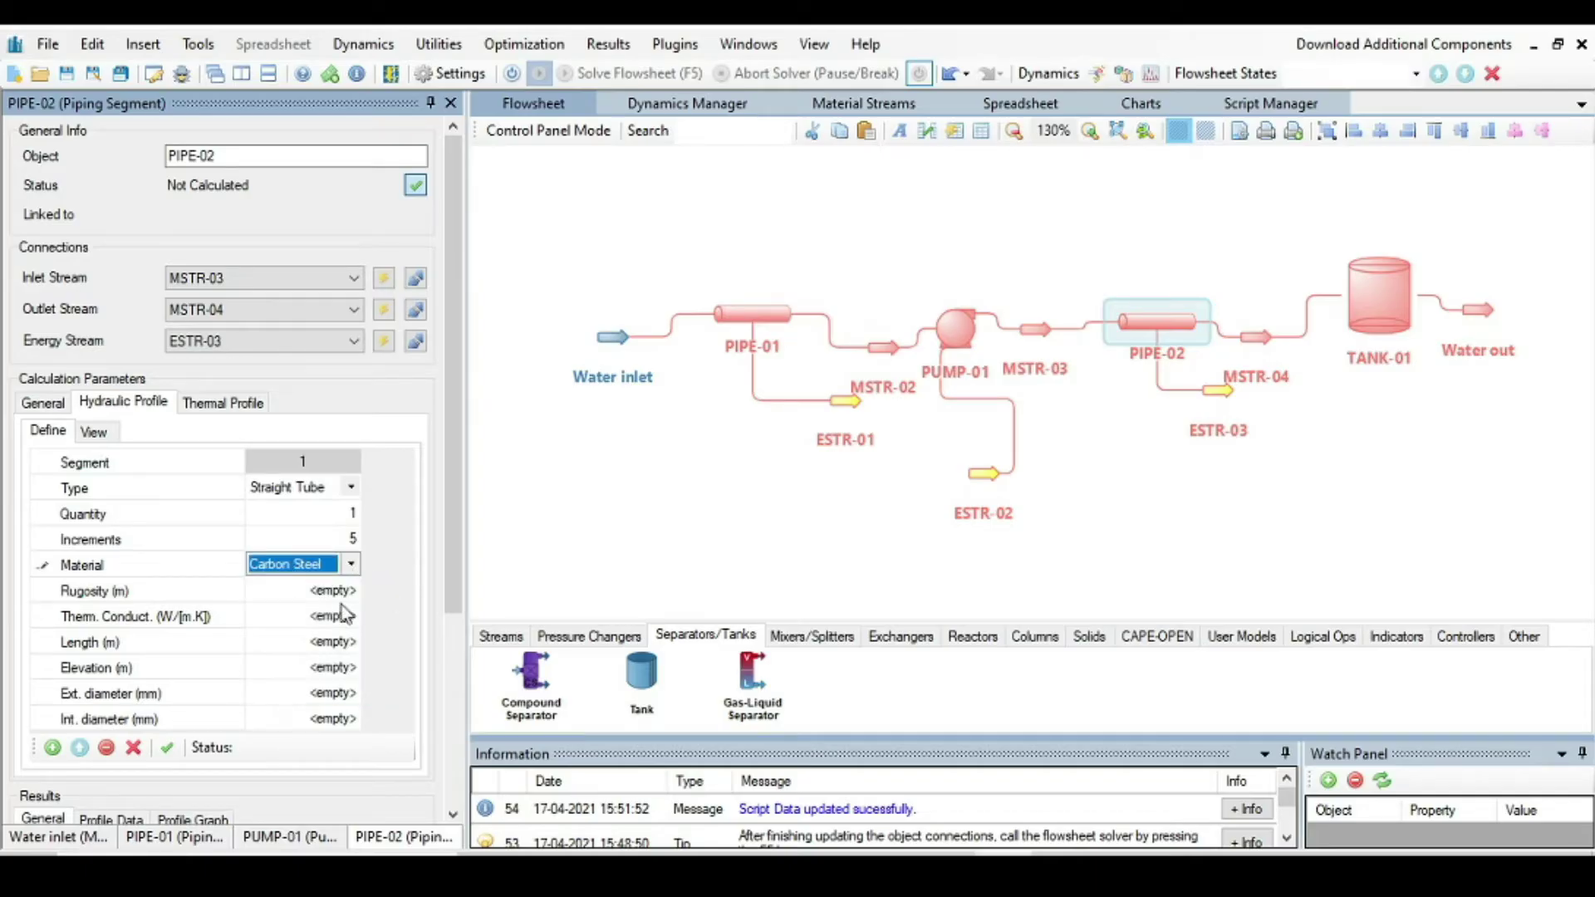
key("Return")
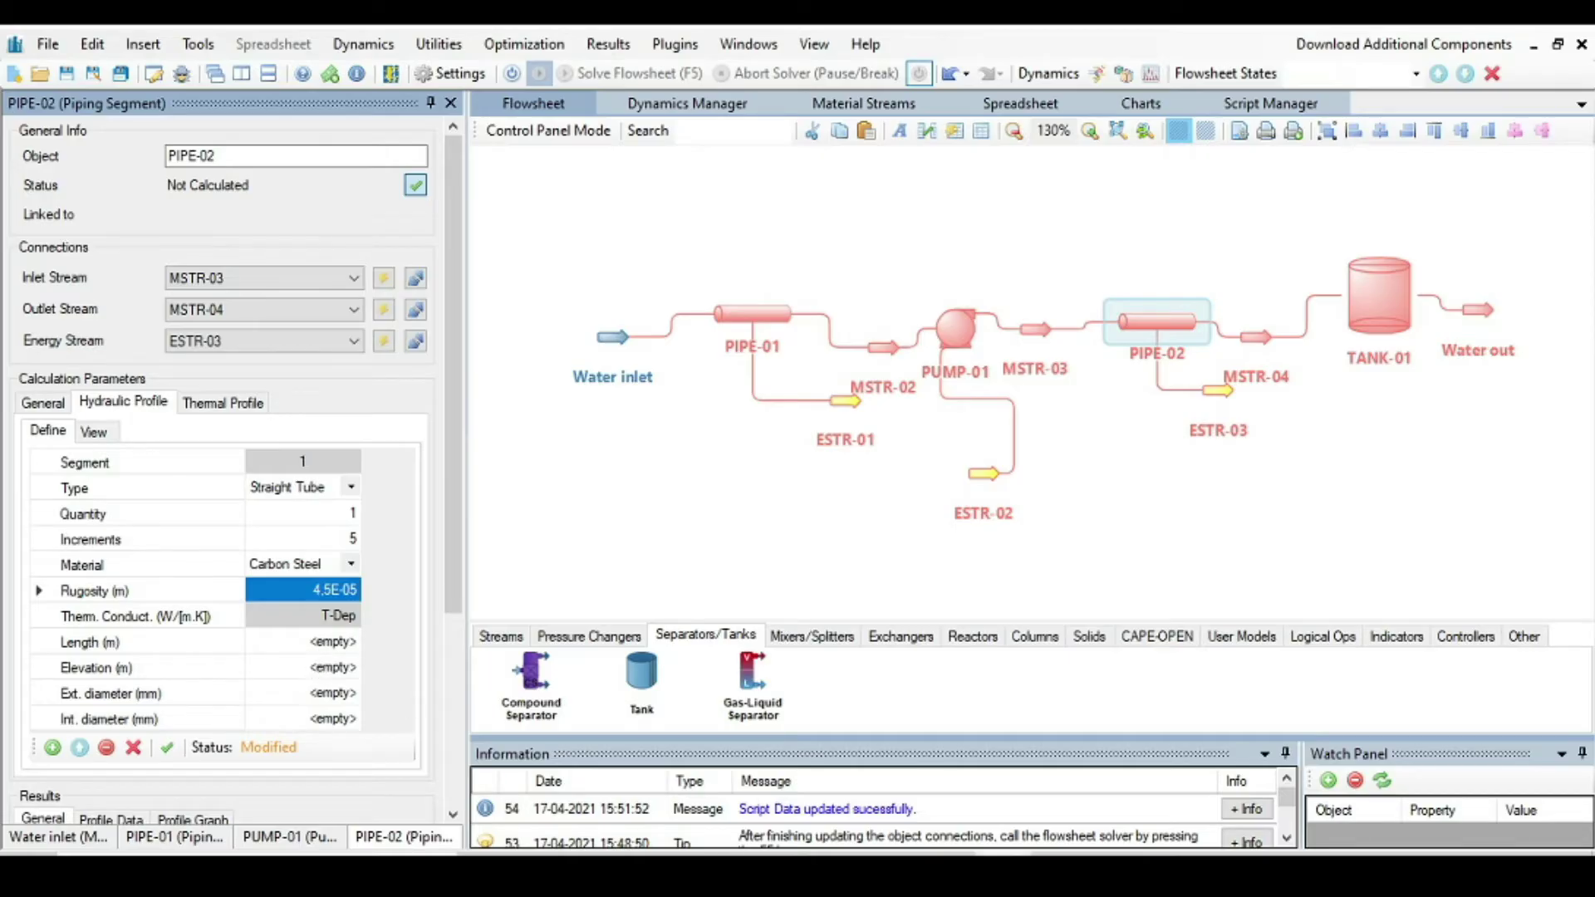
key("alt+Tab")
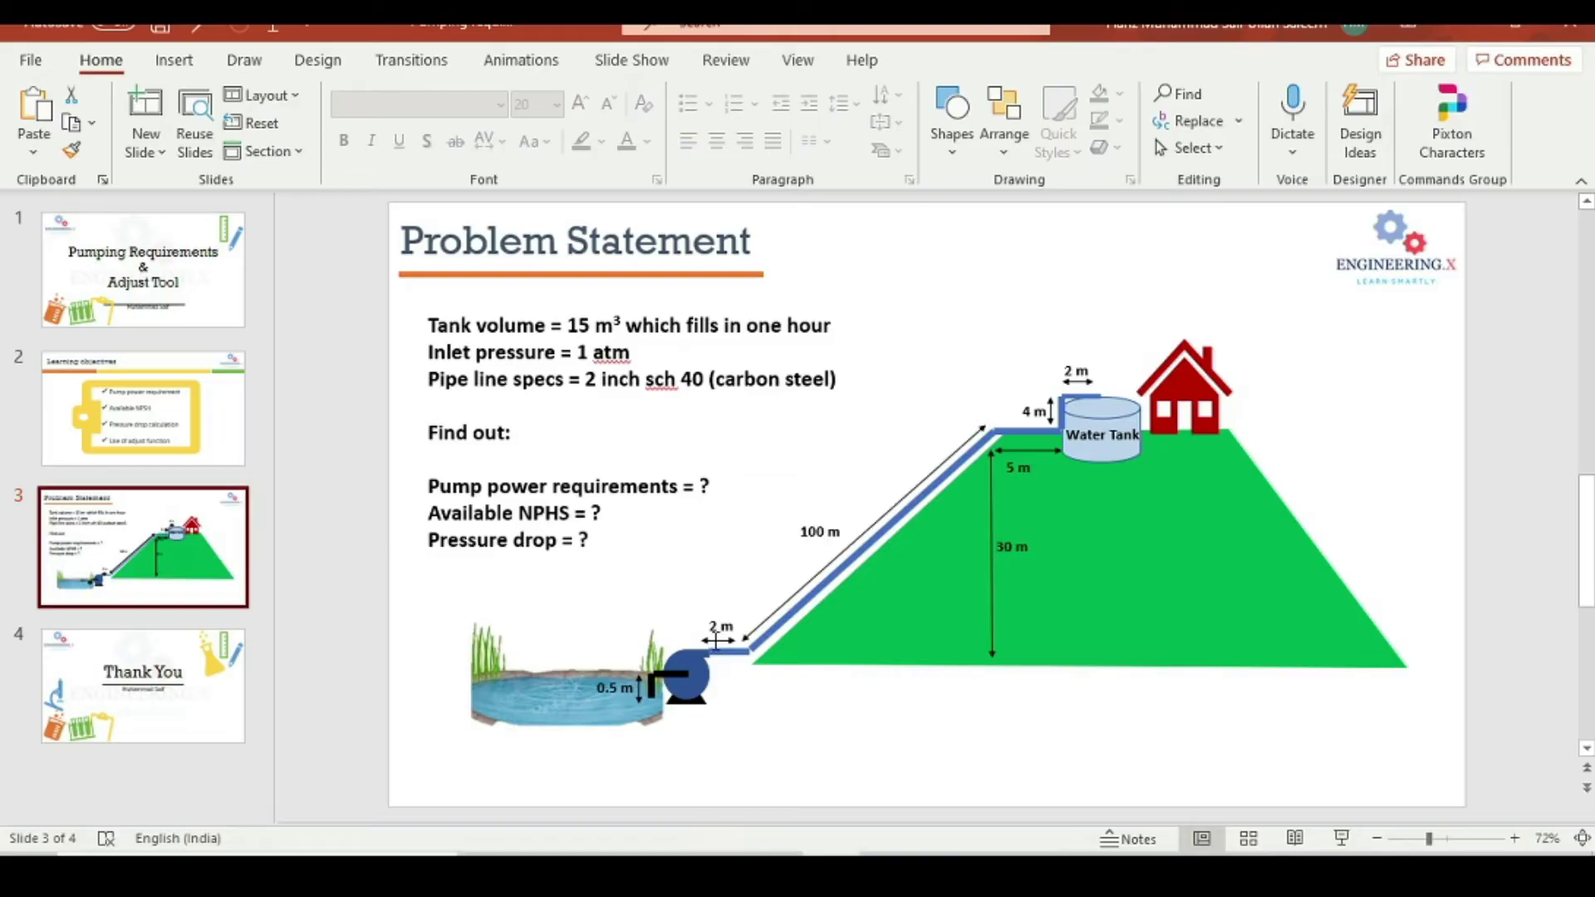
key("alt+Tab")
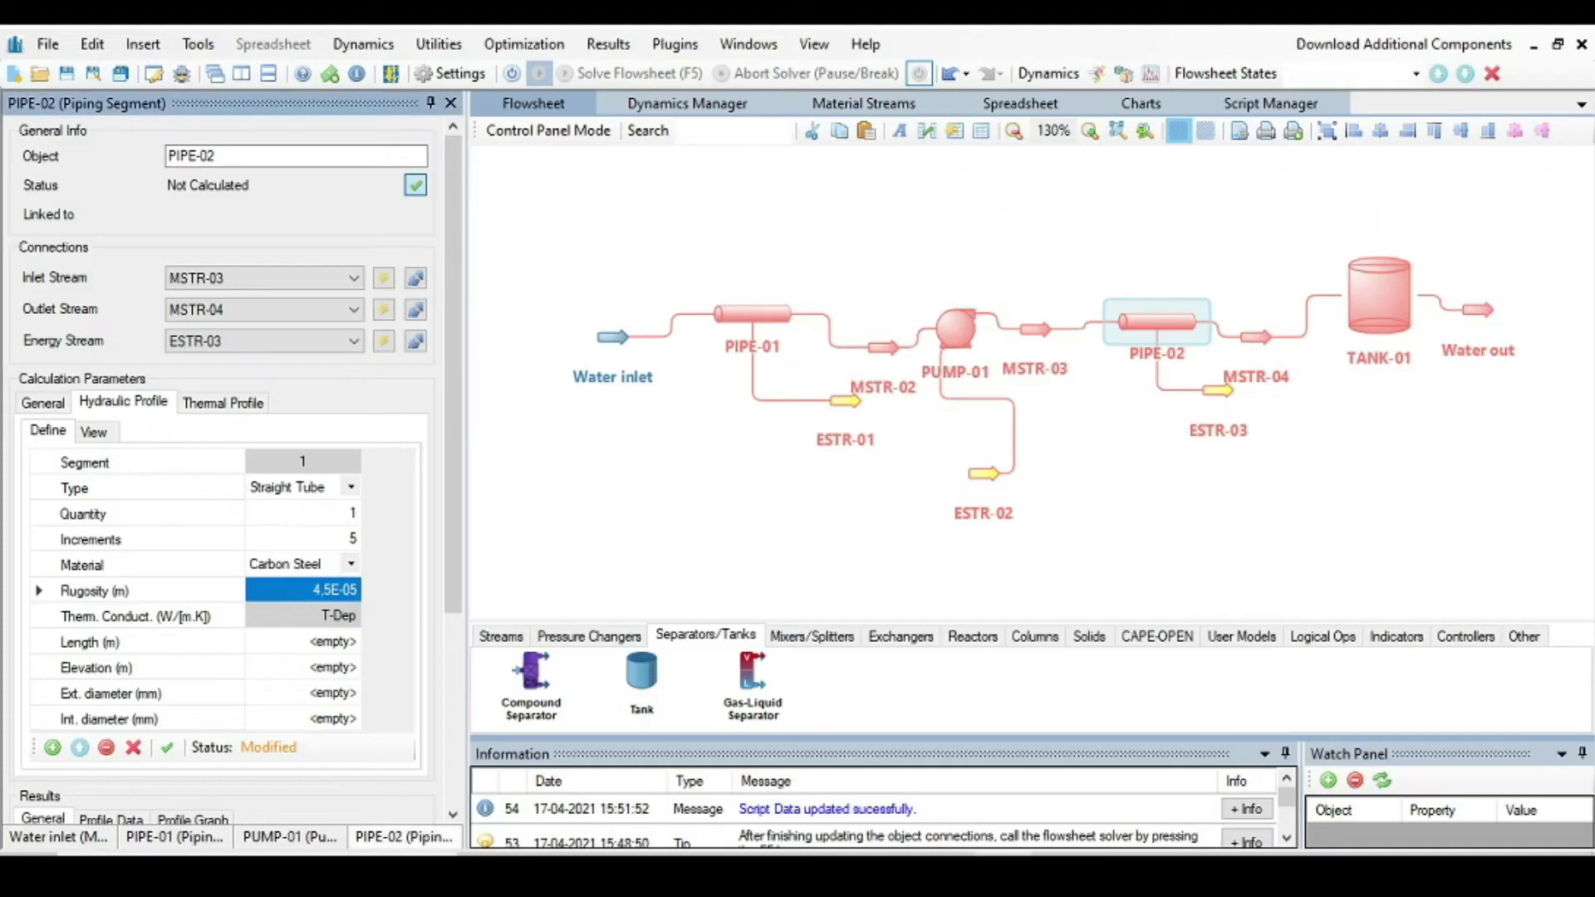
Give the first segment 2 m length, 0 m elevation, 2-inch schedule 40 diameters, and apply.
left_click(330, 647)
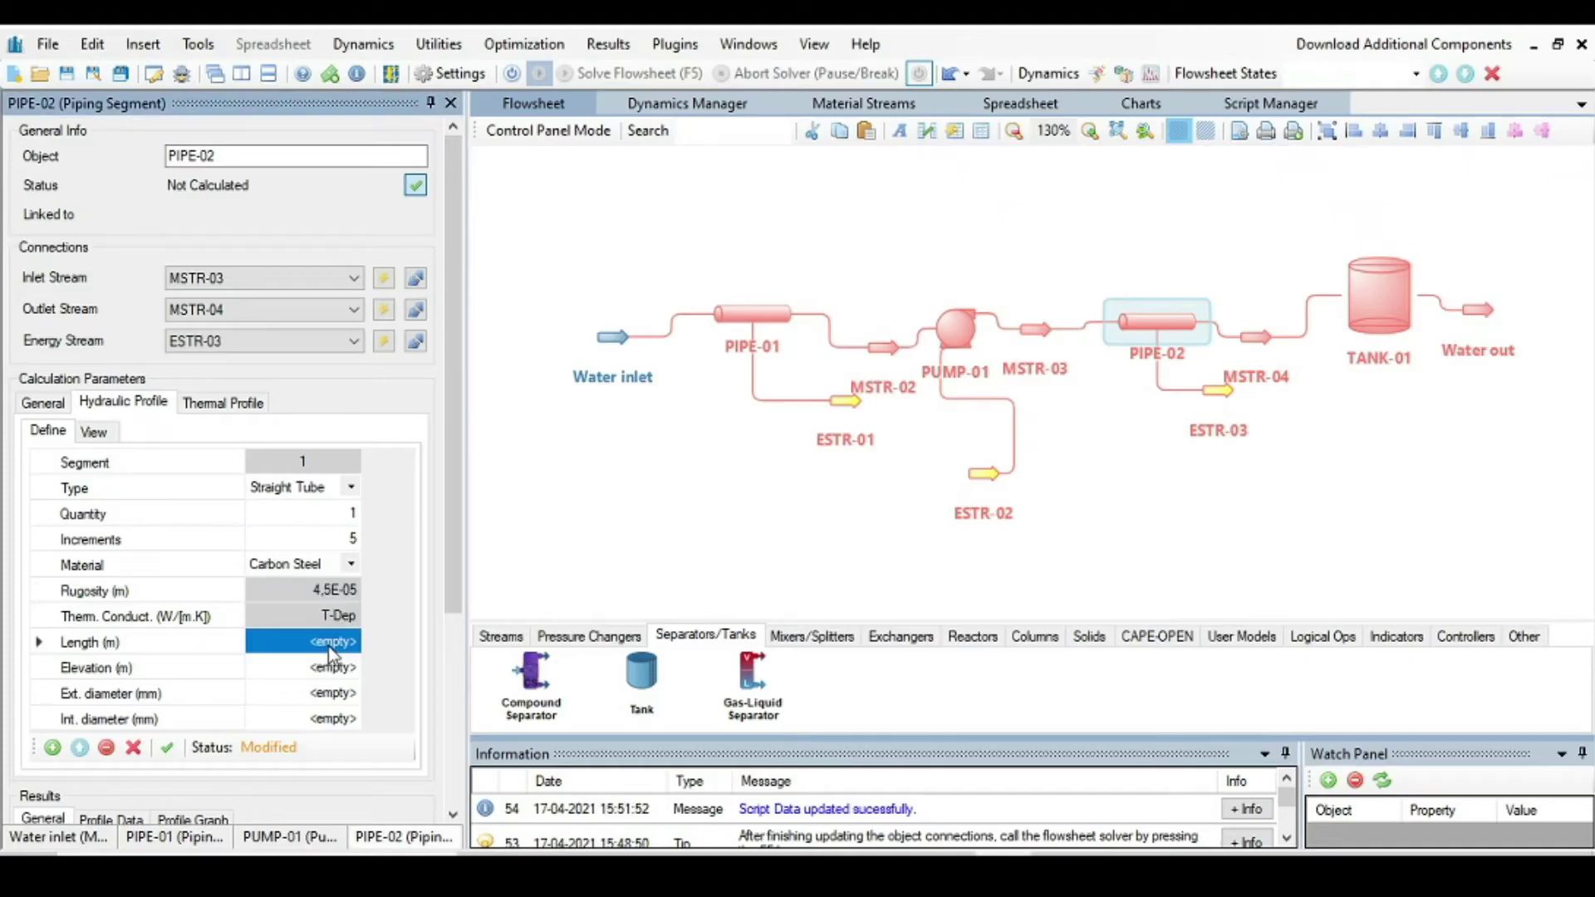
type("2")
key("Return")
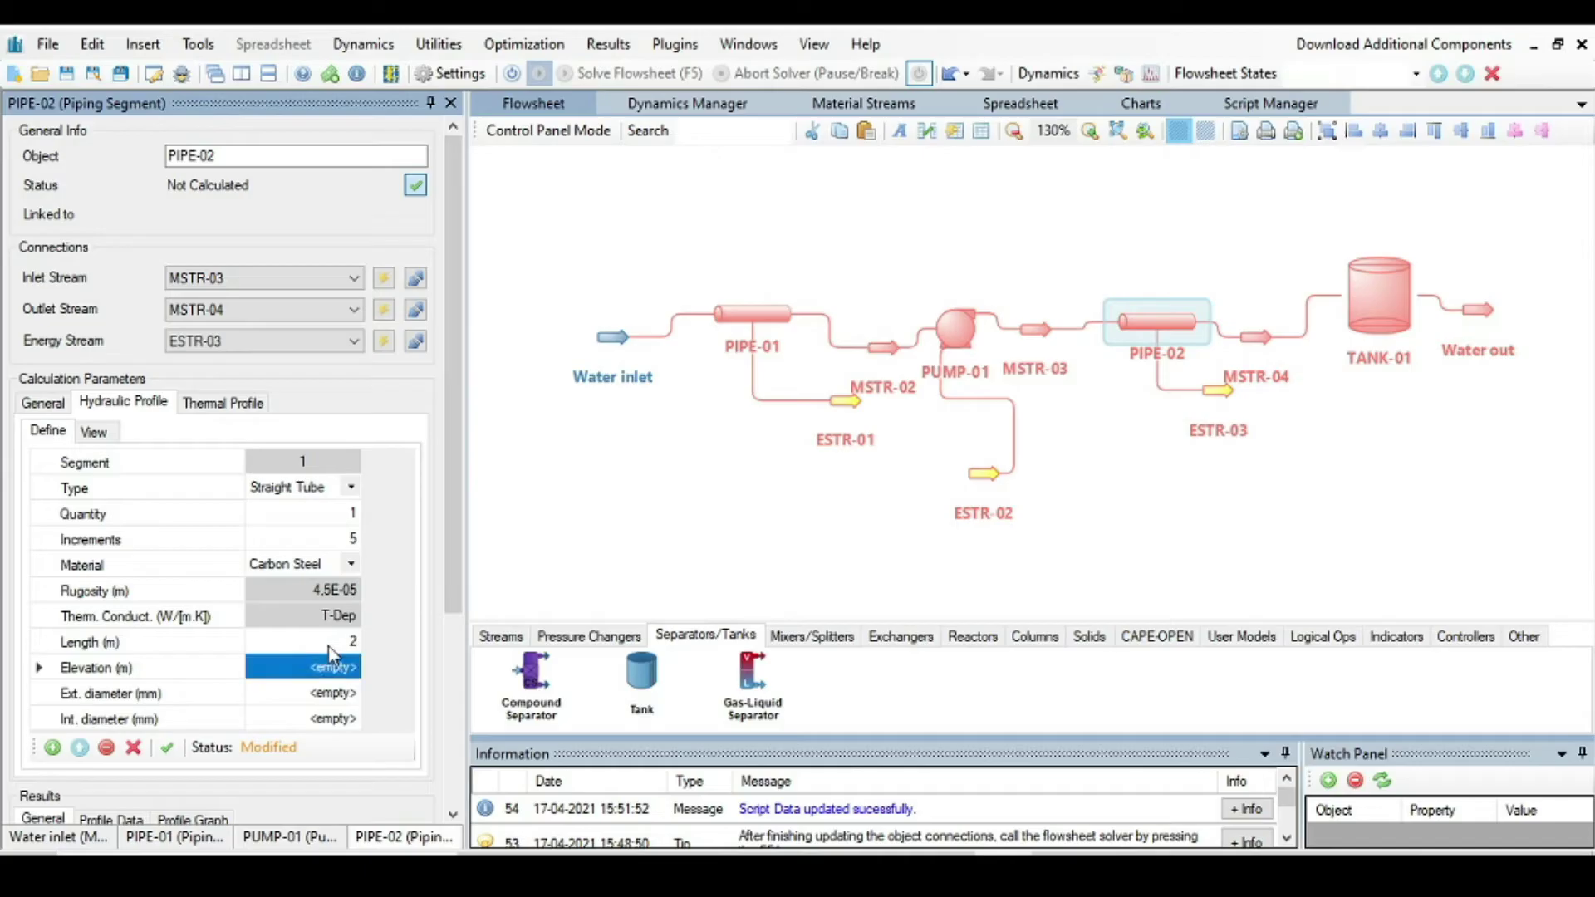
type("0")
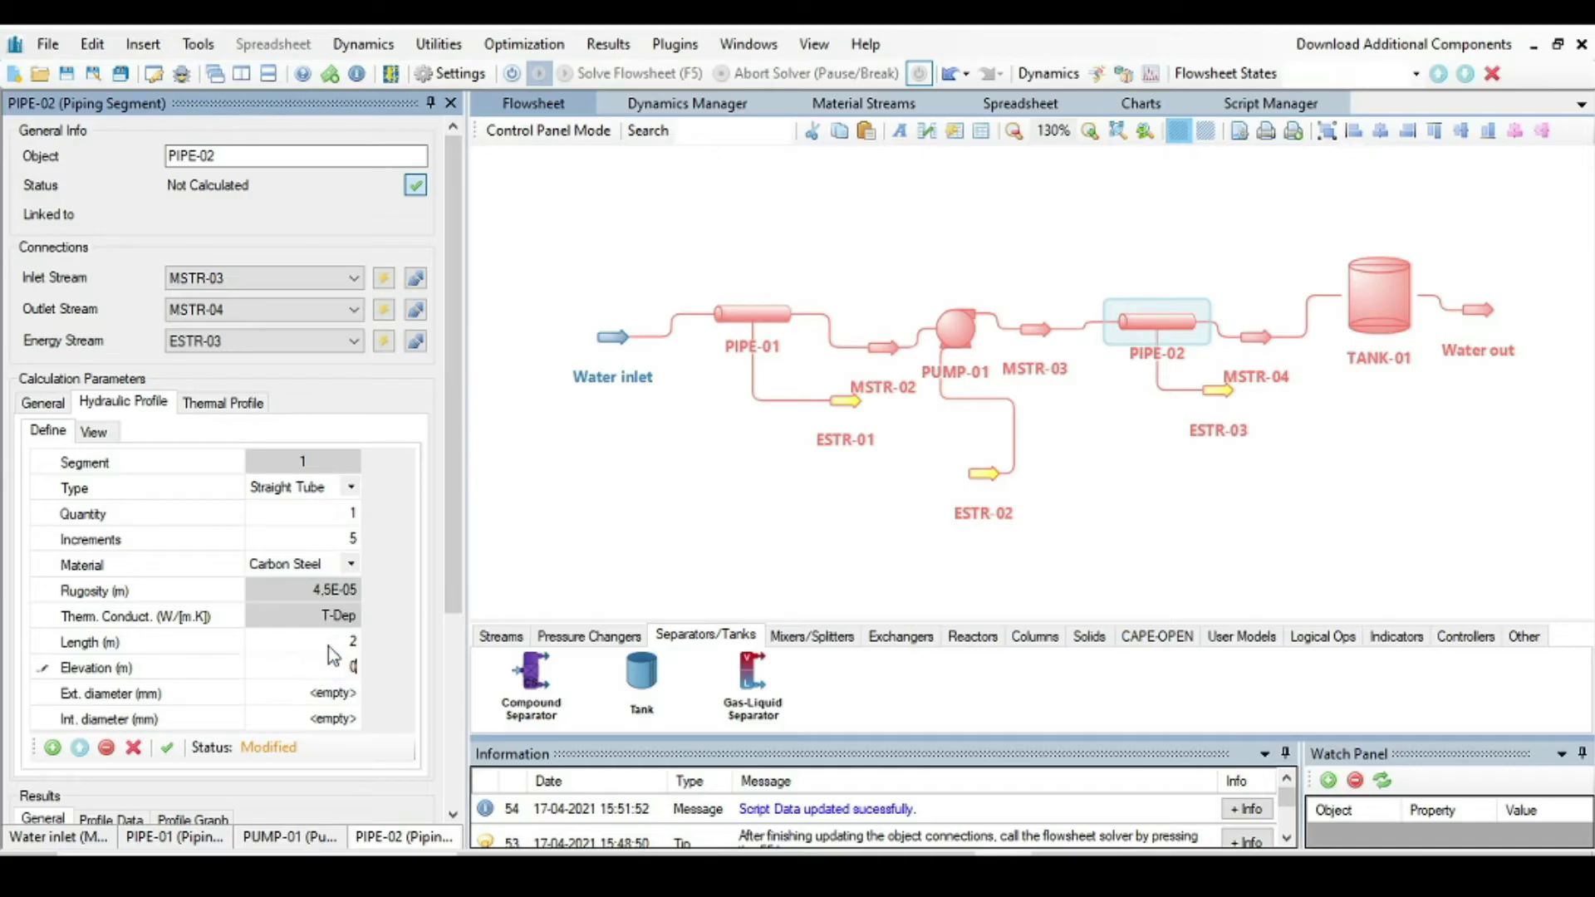
key("Return")
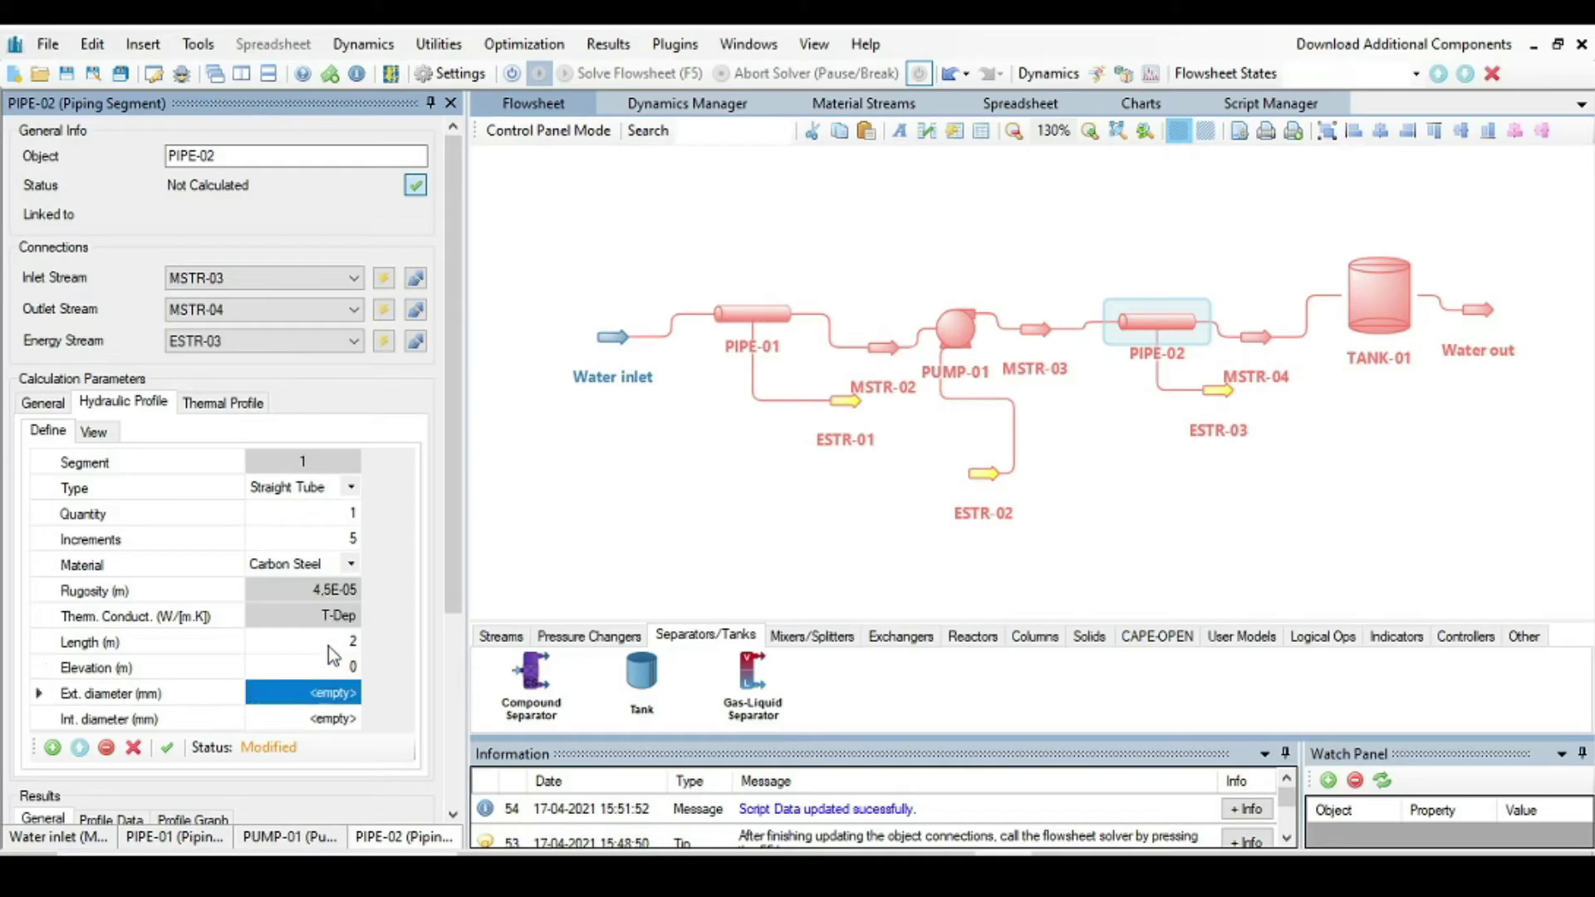
left_click(338, 696)
mouse_move(402, 636)
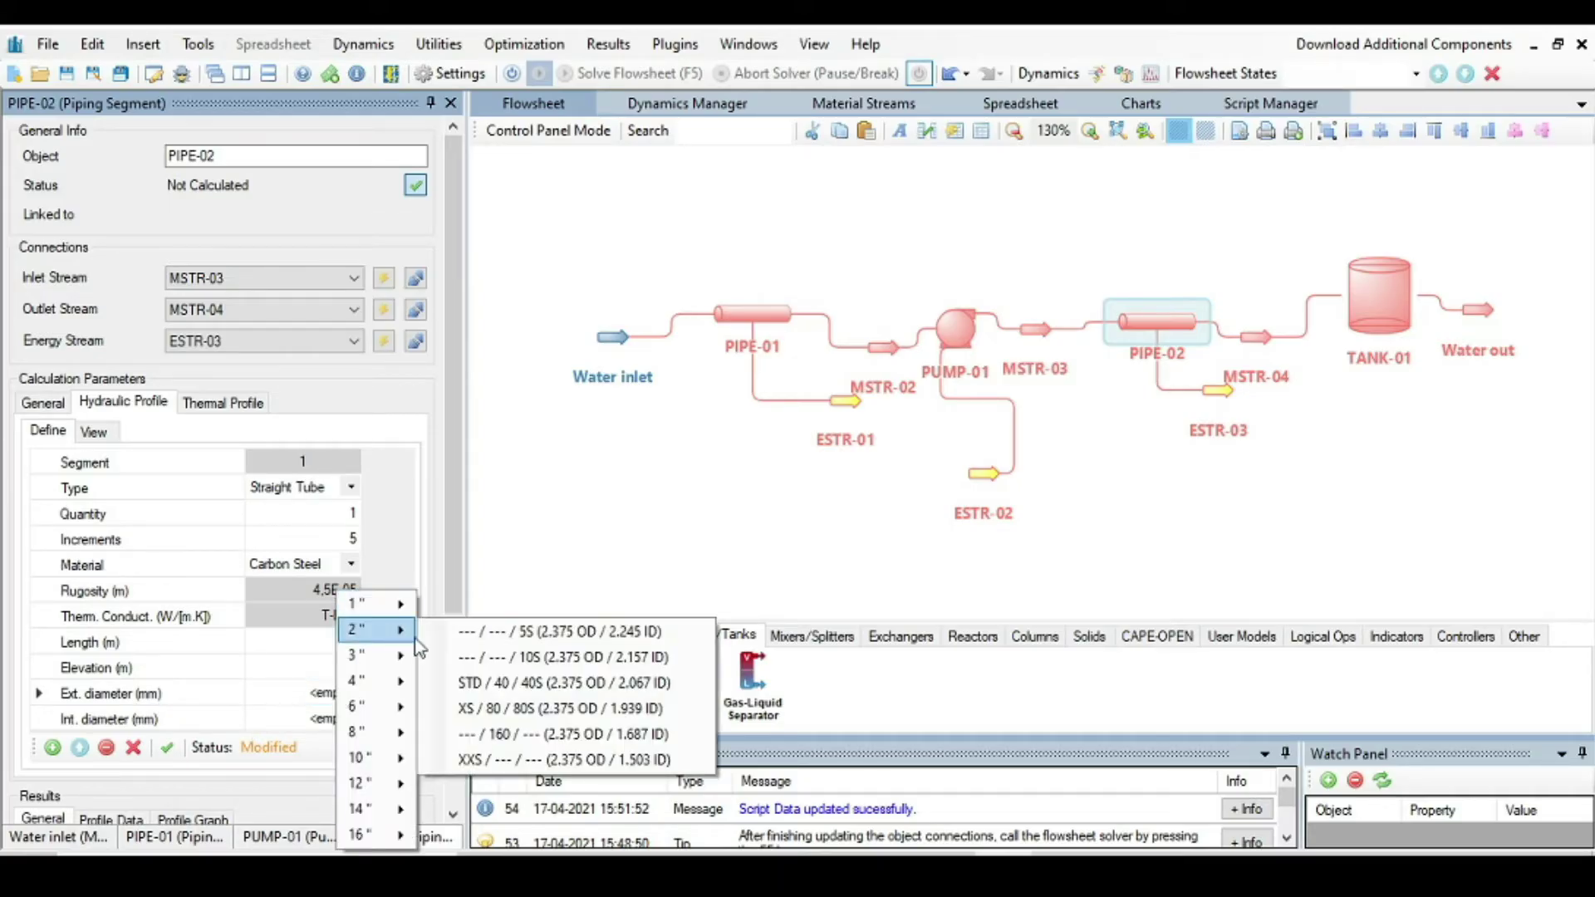
left_click(508, 679)
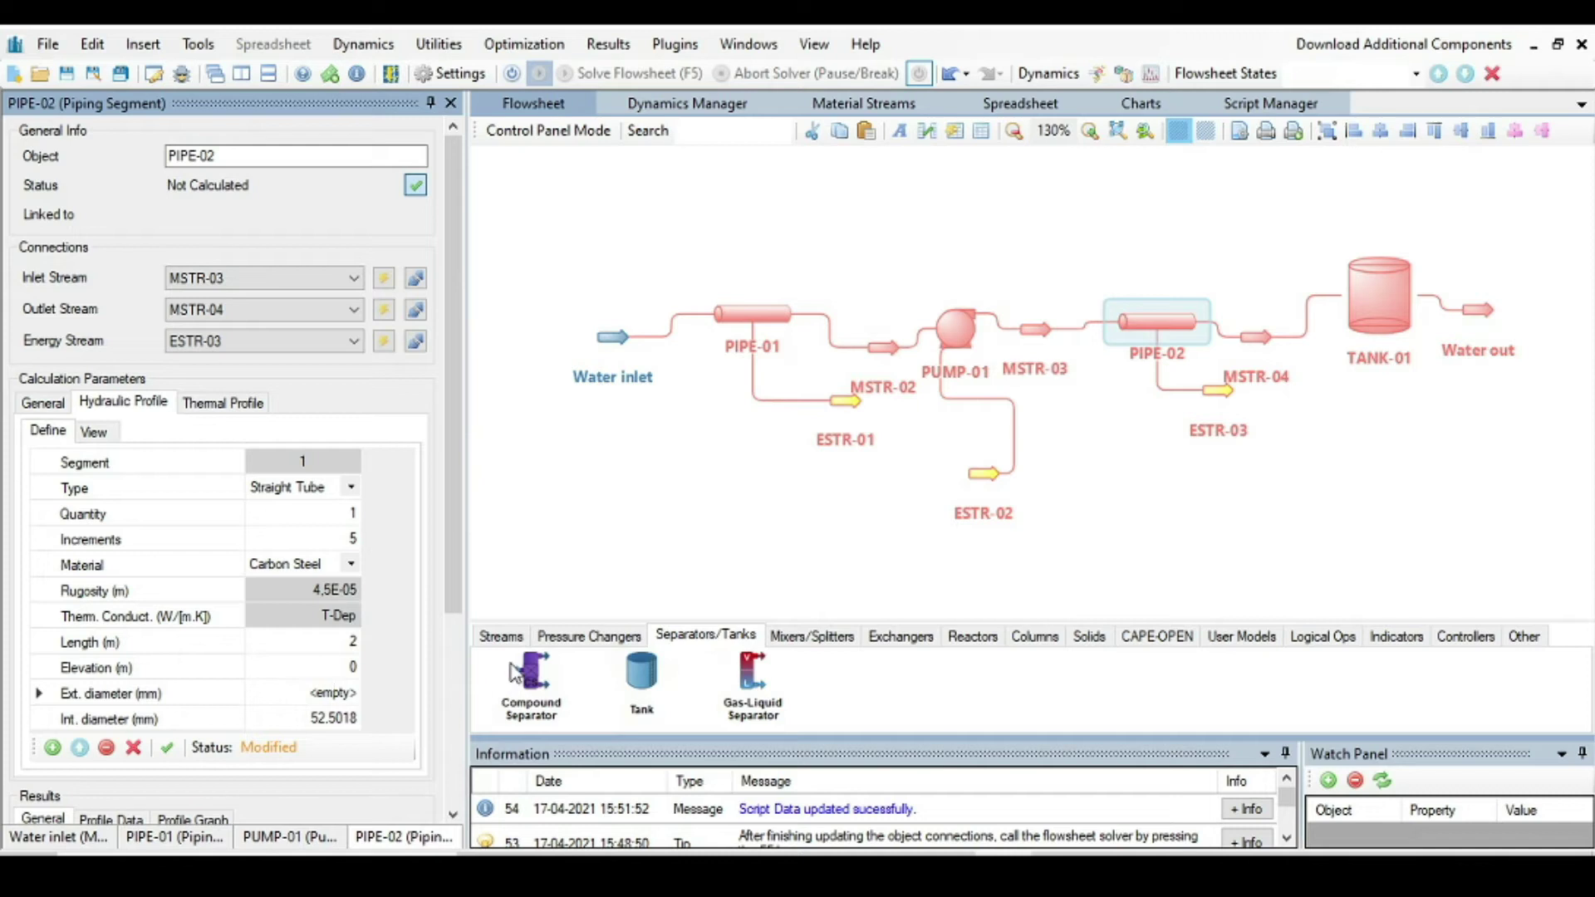
left_click(163, 752)
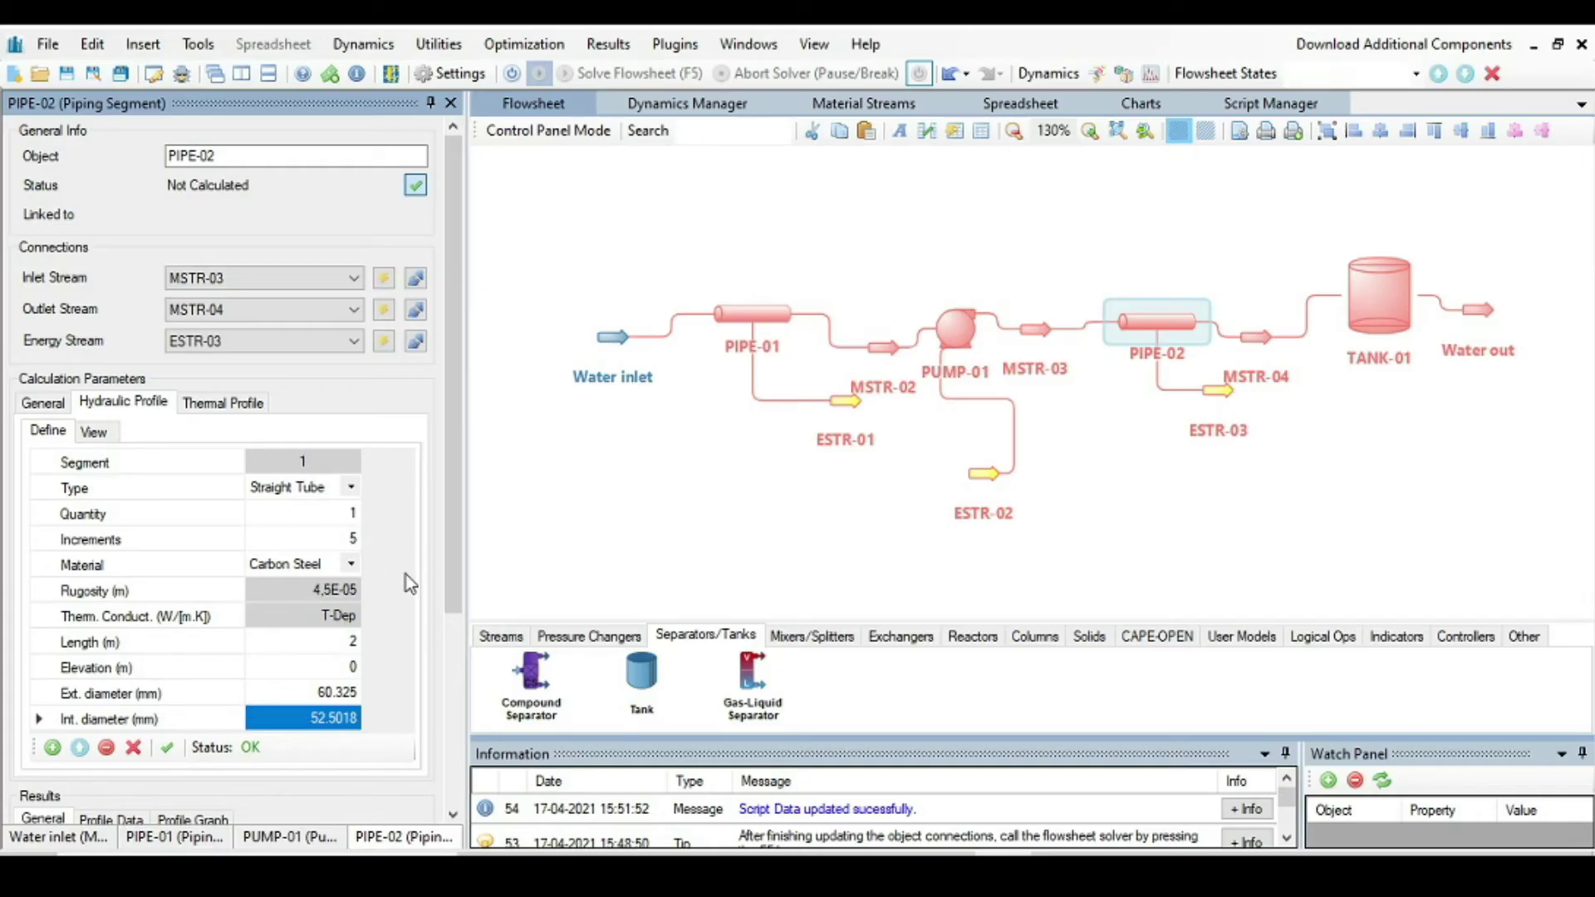
Add a second PIPE-02 segment and set its material to Carbon Steel.
left_click(52, 748)
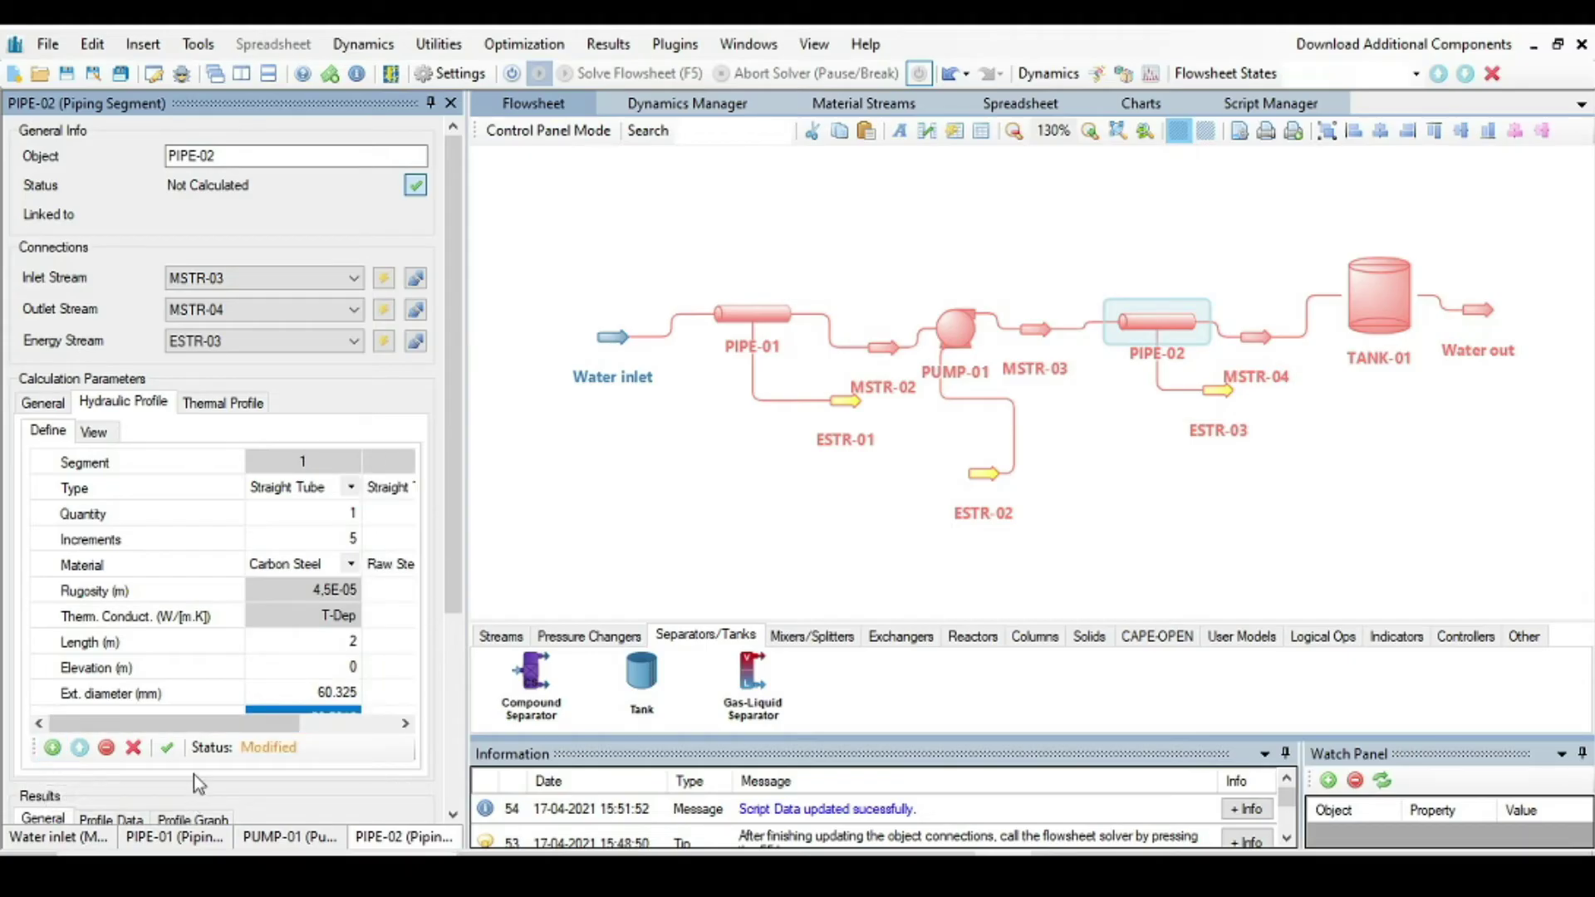
left_click_drag(210, 733, 318, 730)
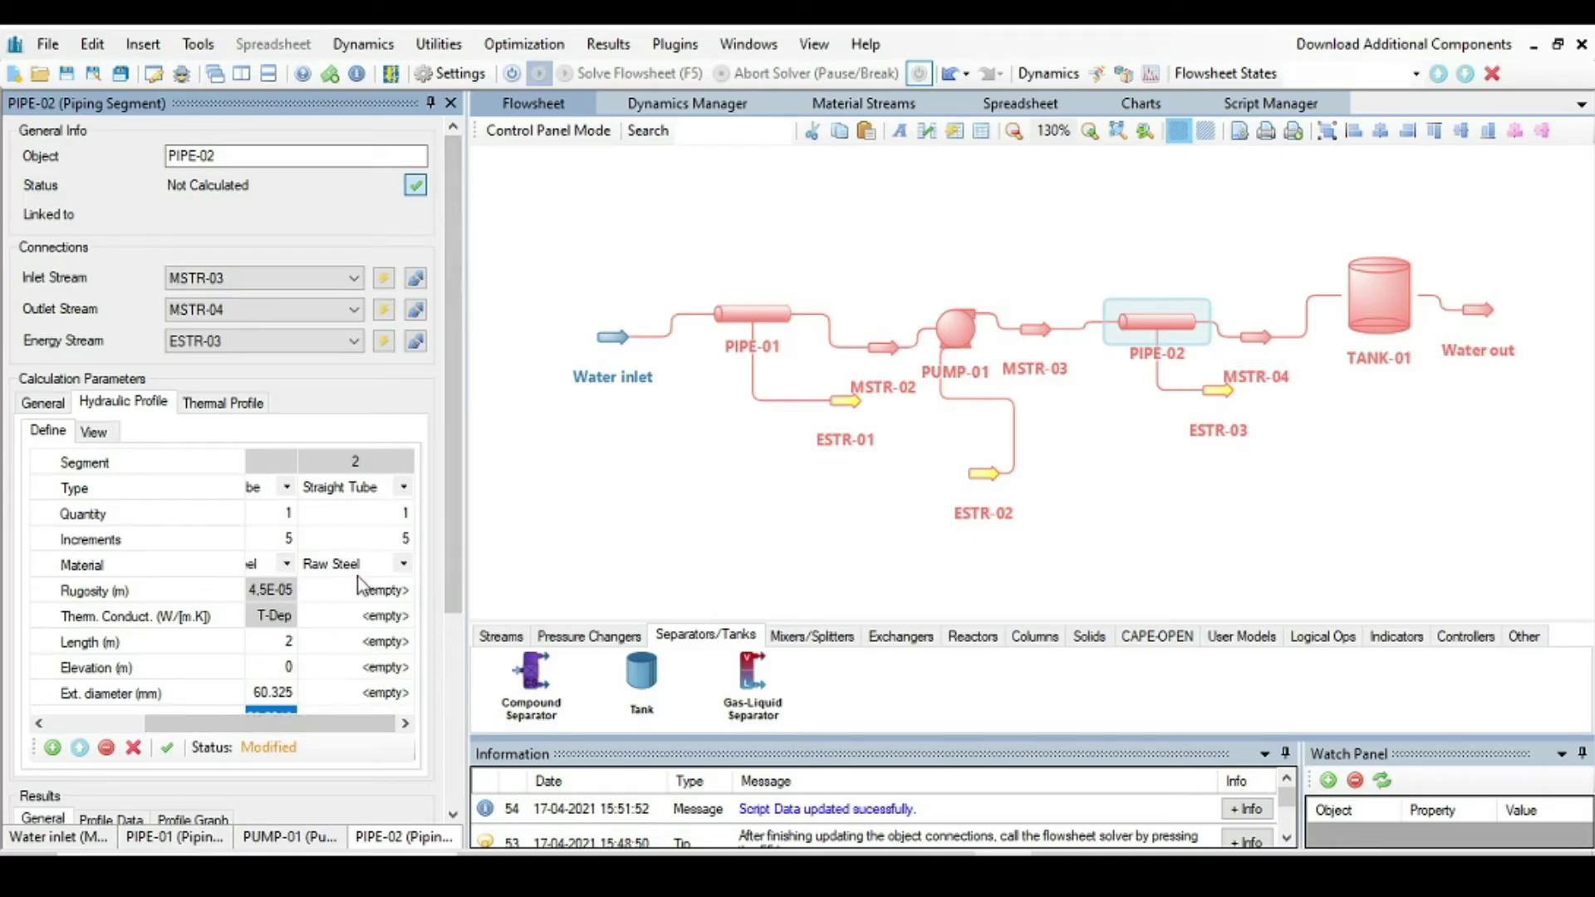
key("alt+Tab")
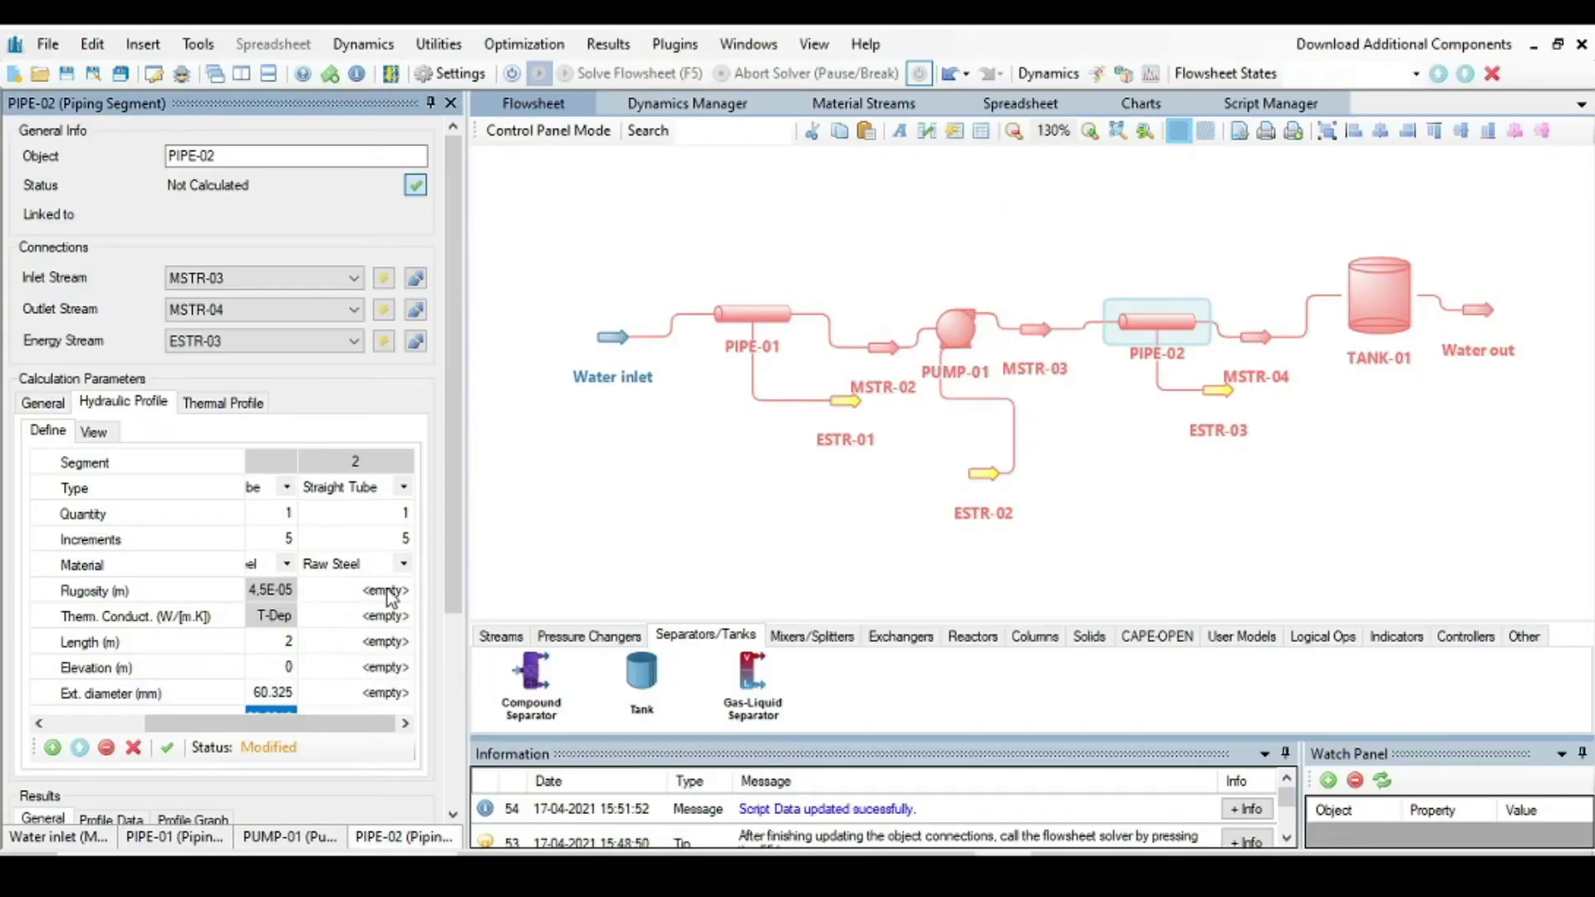
left_click(406, 562)
left_click(405, 561)
left_click(340, 596)
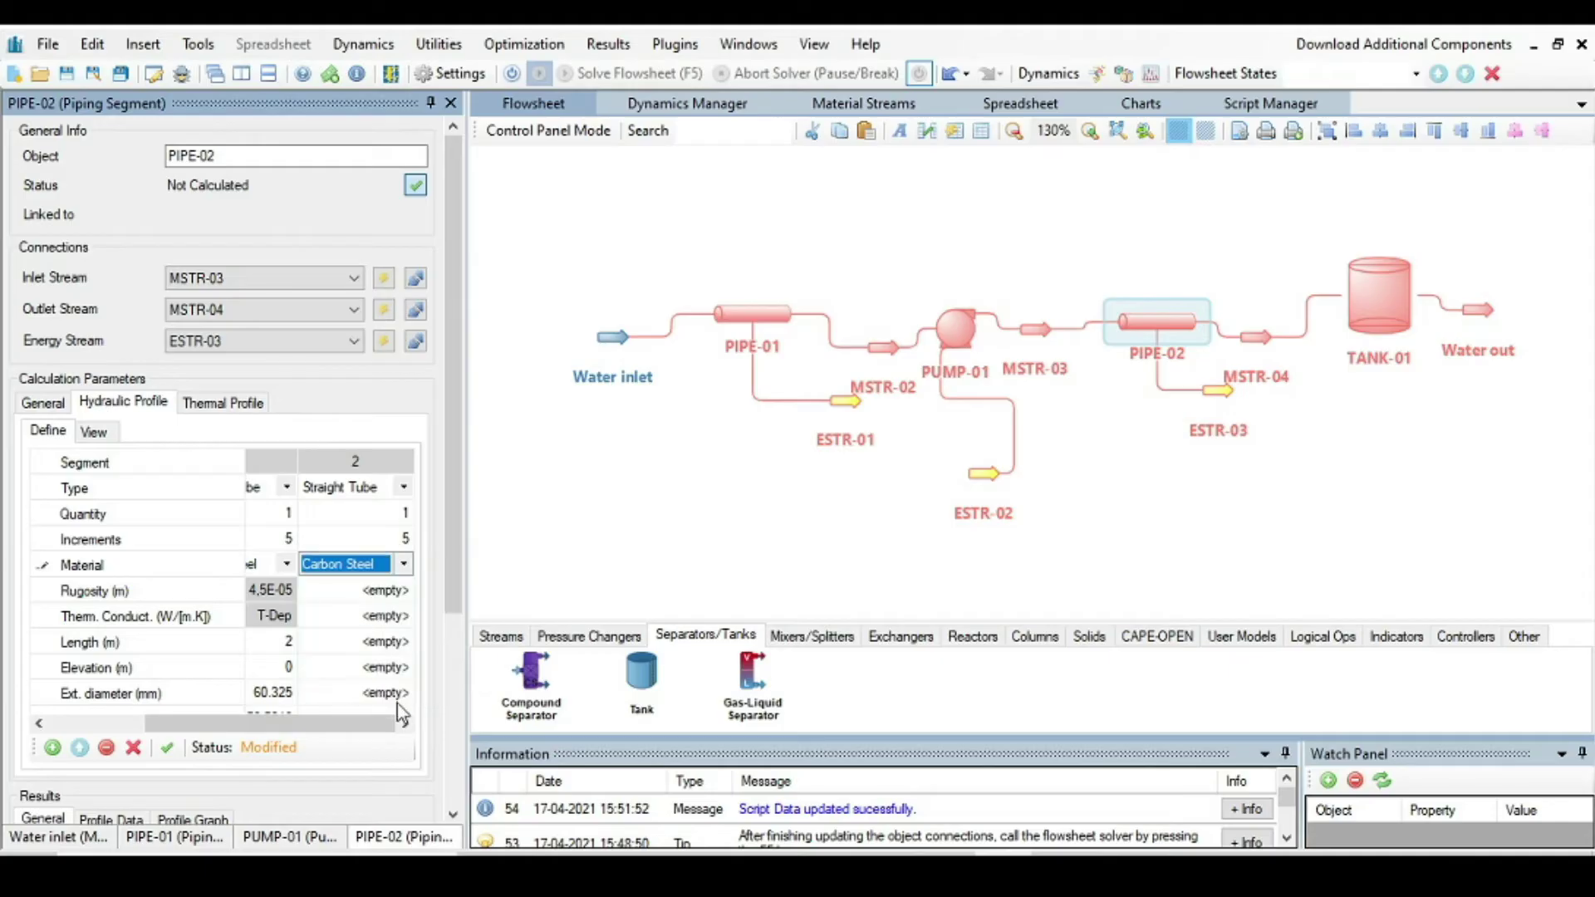
Give segment 2 100 m length, 30 m elevation, 2-inch schedule 40 diameters, and apply.
left_click(385, 643)
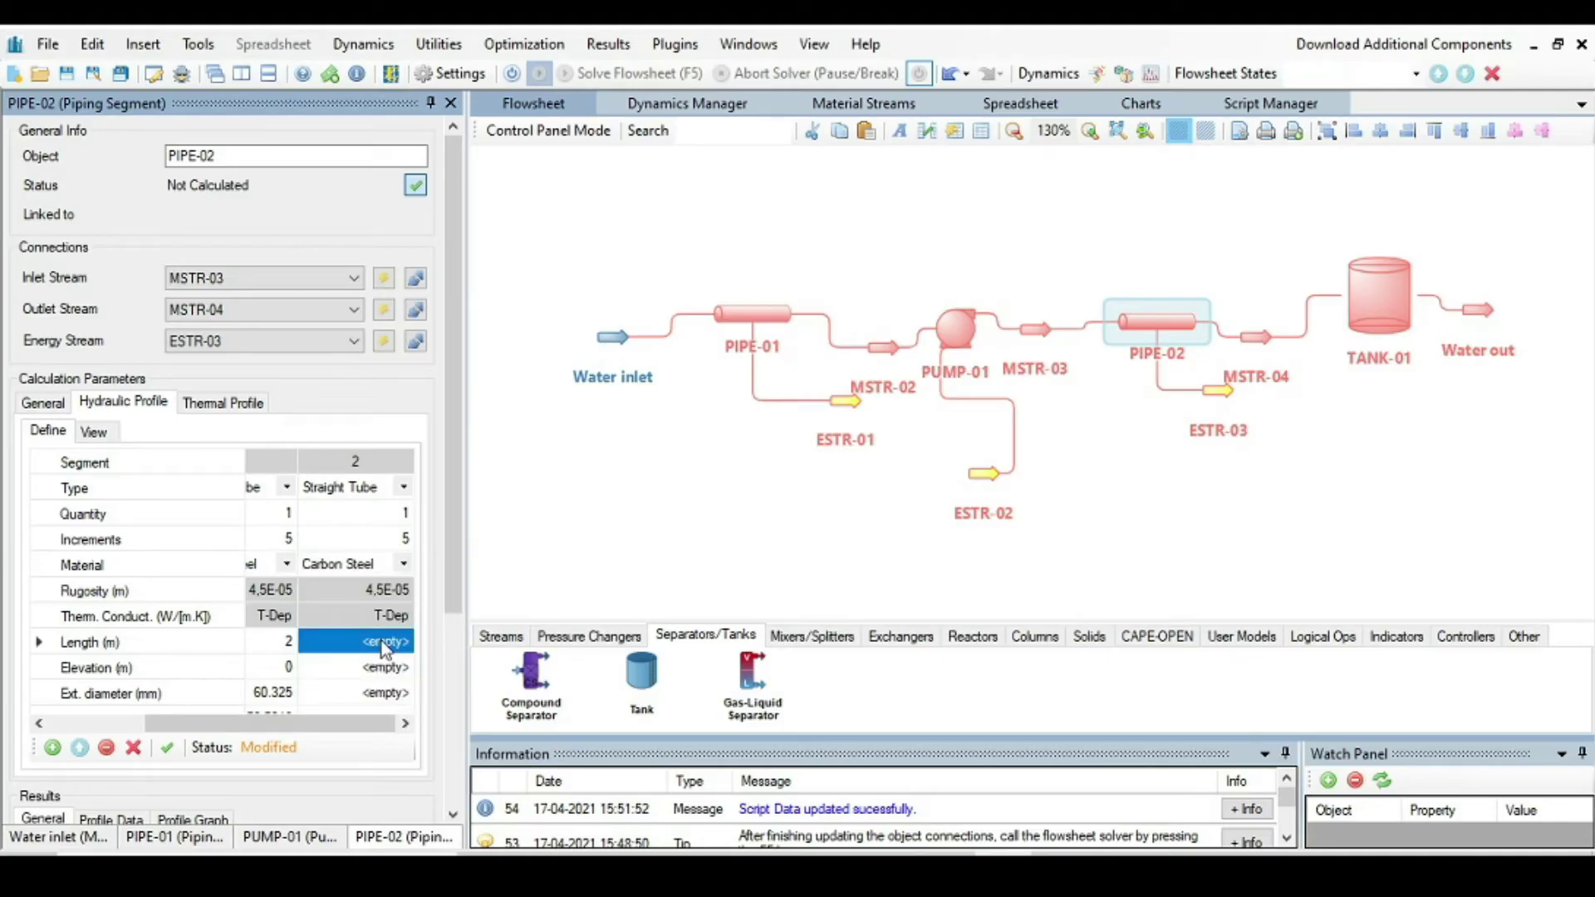
type("100")
key("Return")
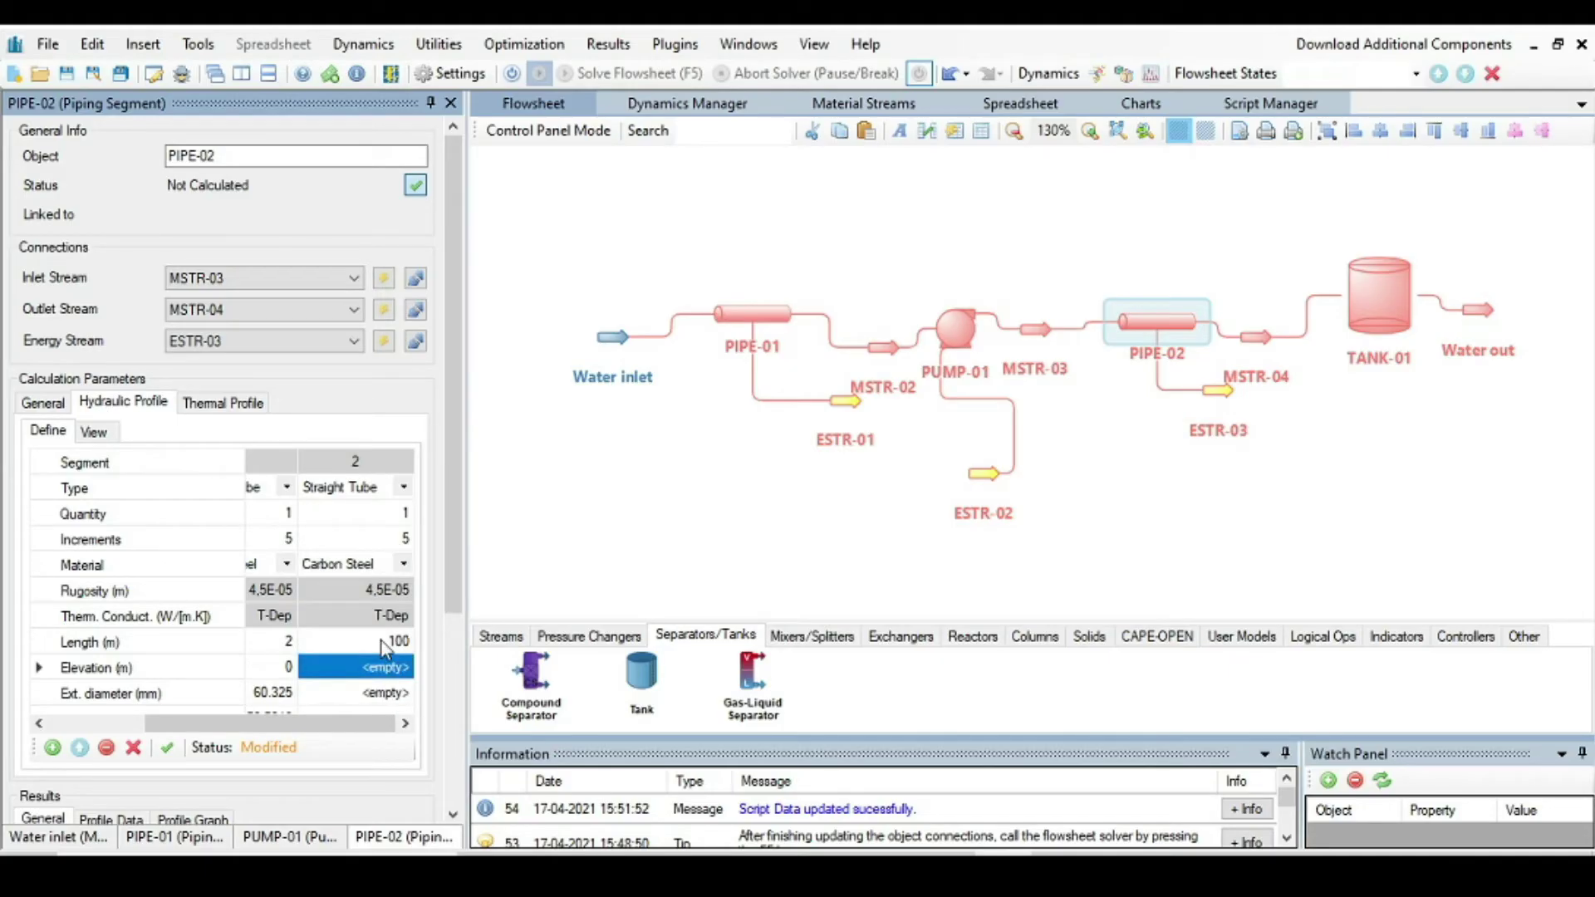
type("30")
key("Return")
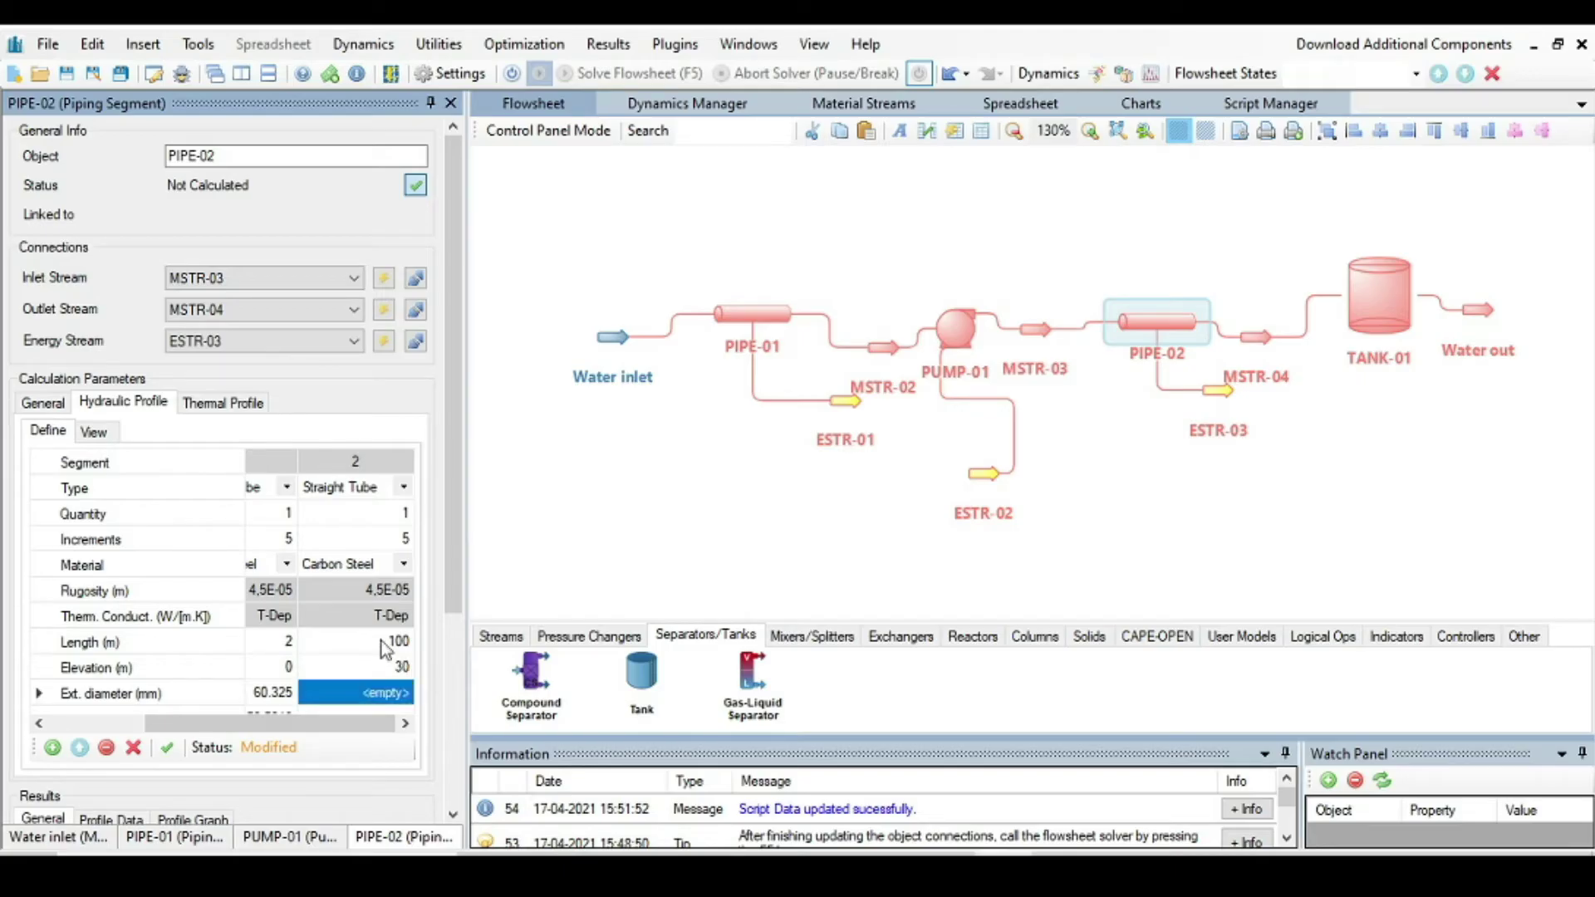
left_click(357, 693)
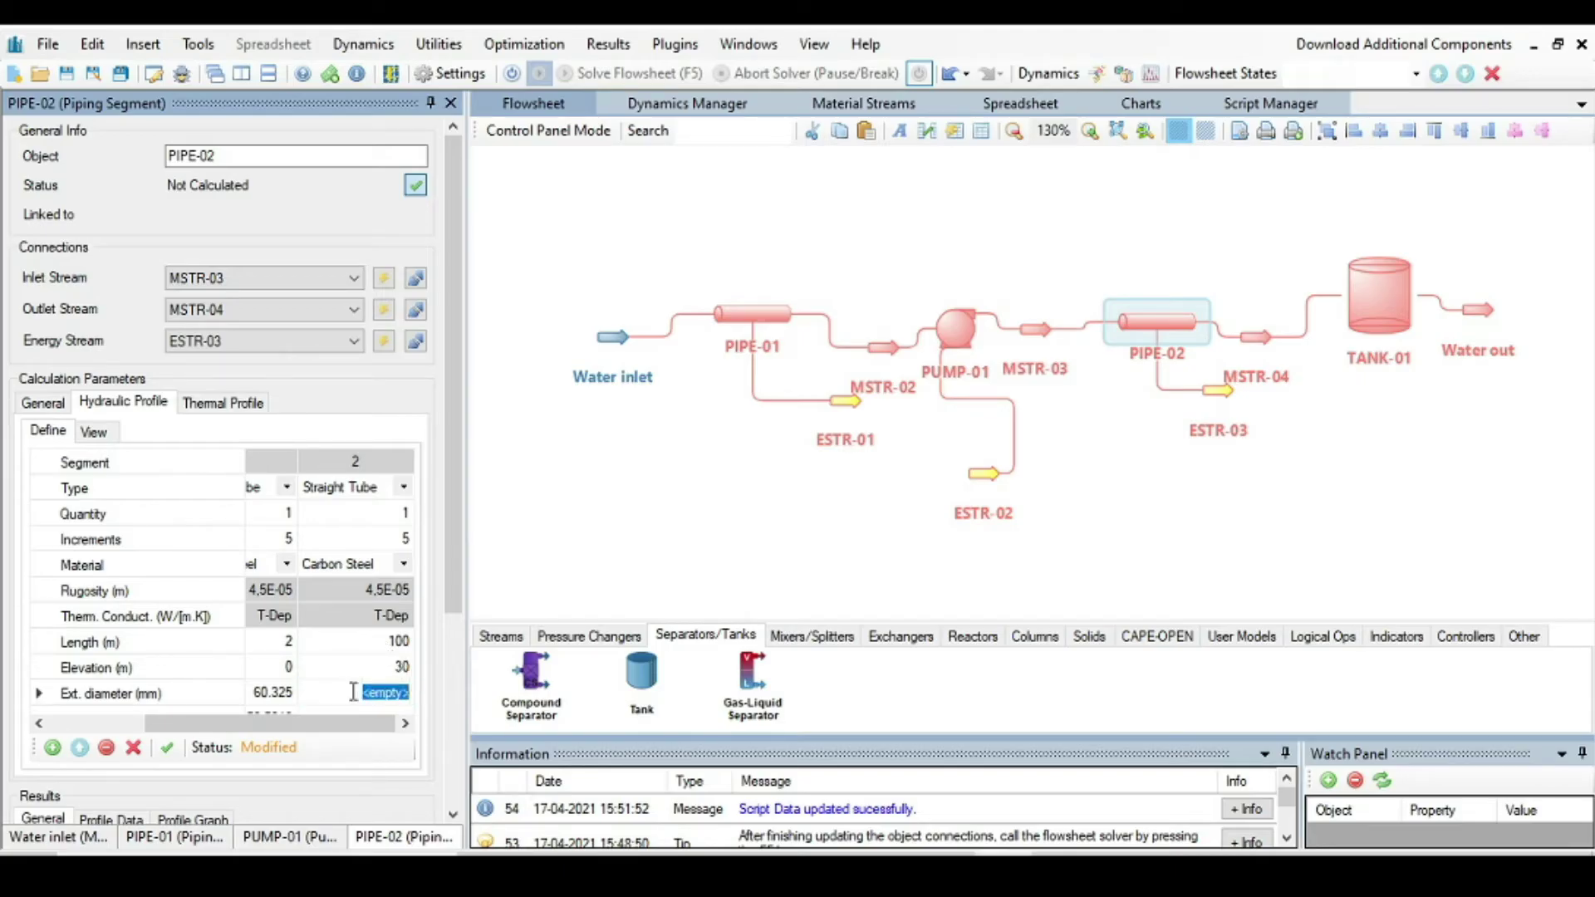
mouse_move(382, 629)
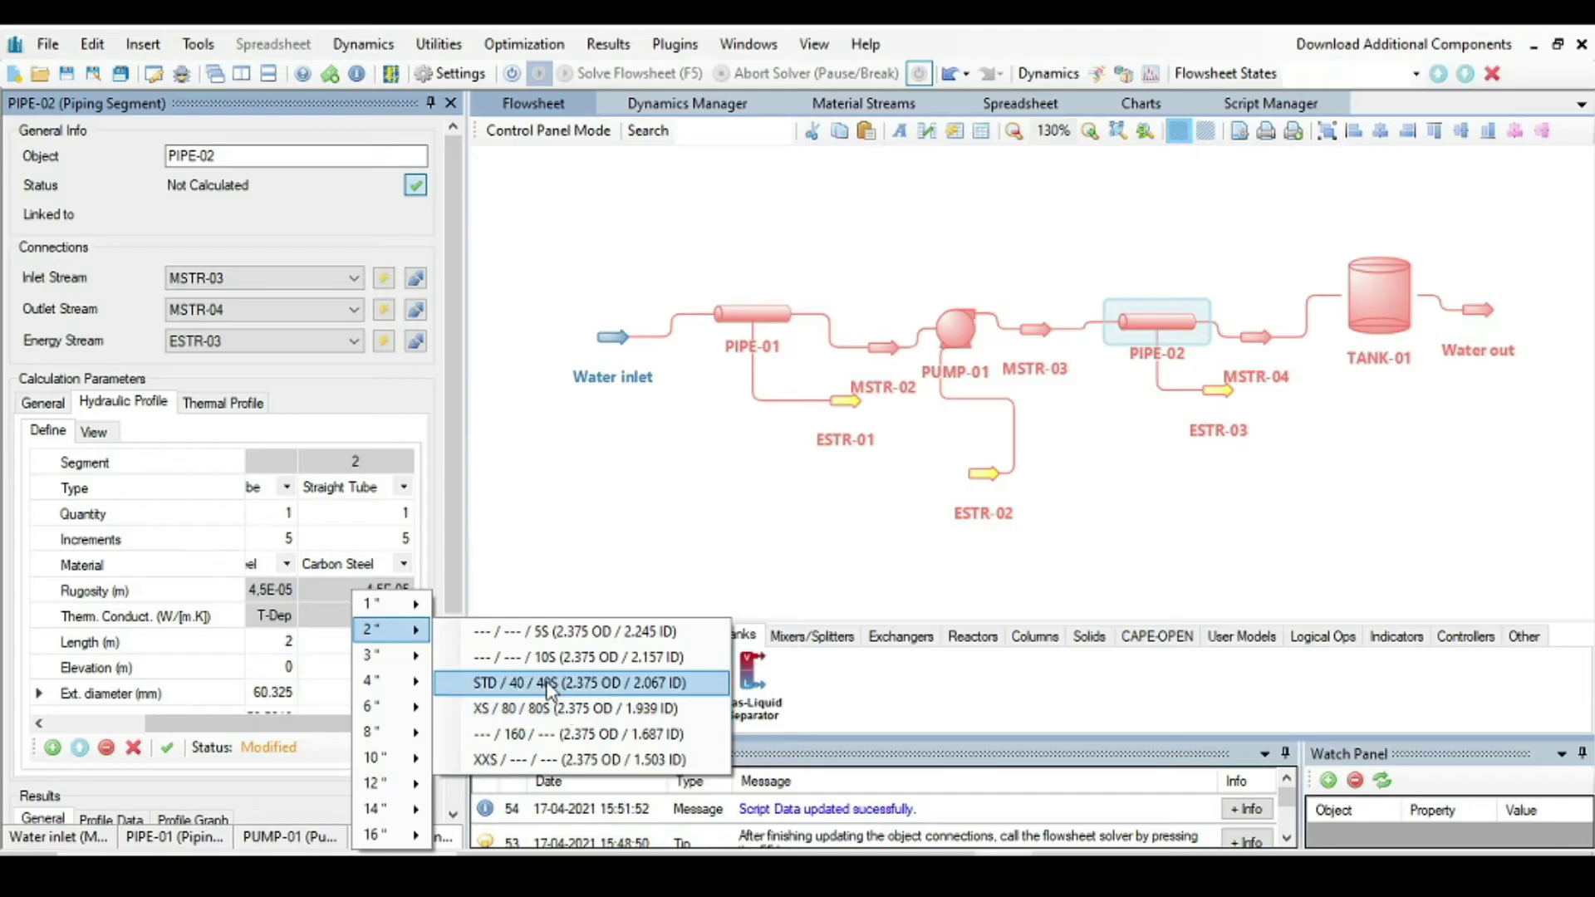
left_click(561, 682)
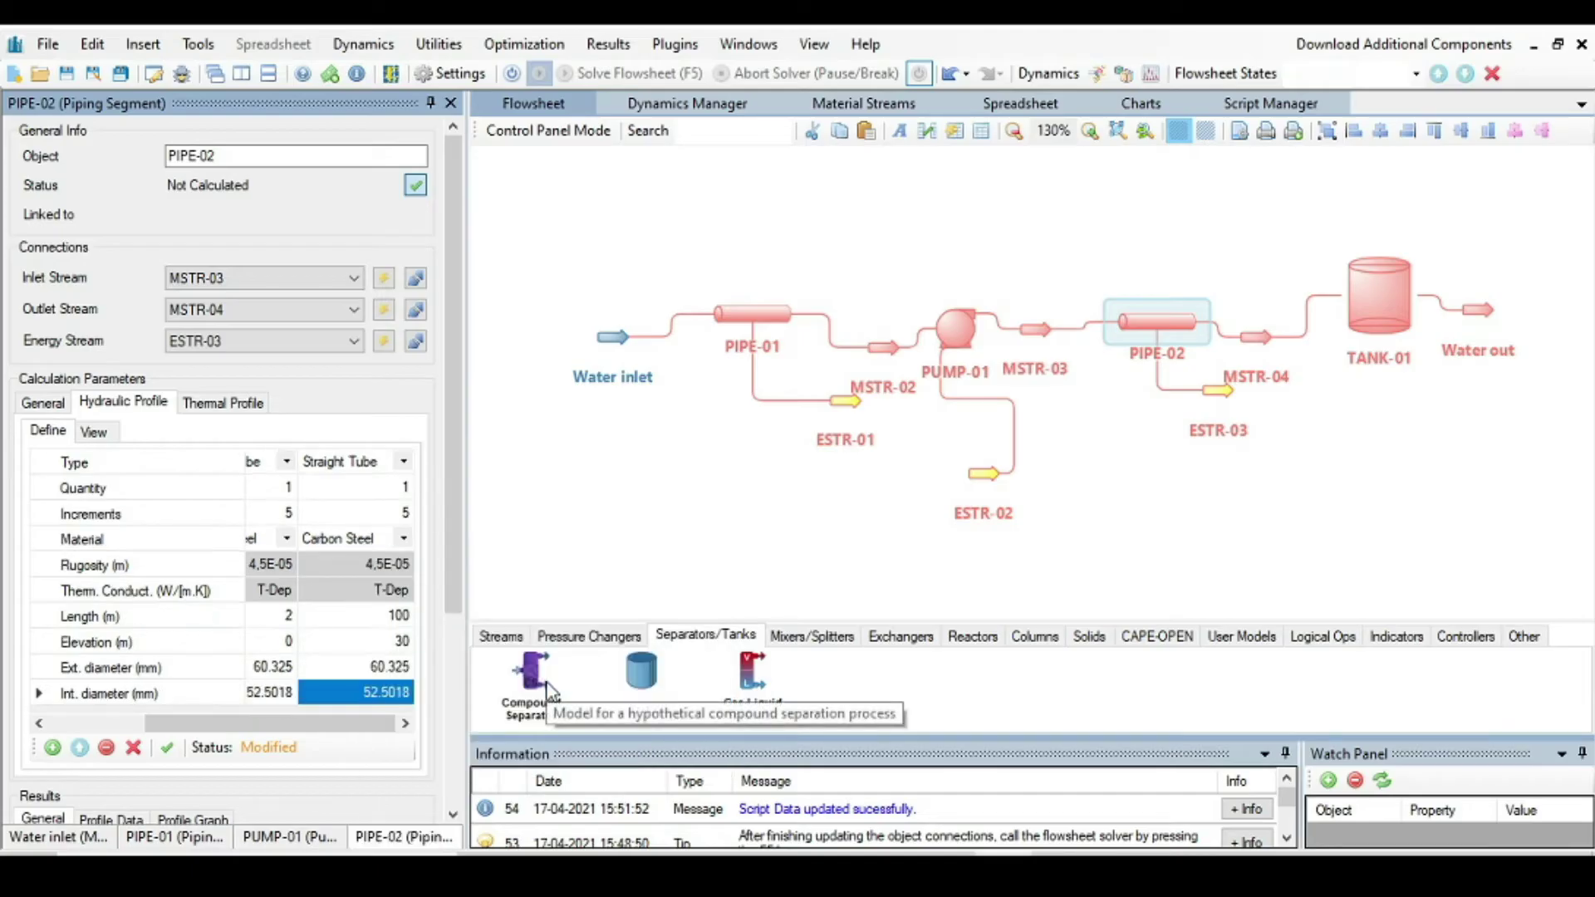
left_click(167, 747)
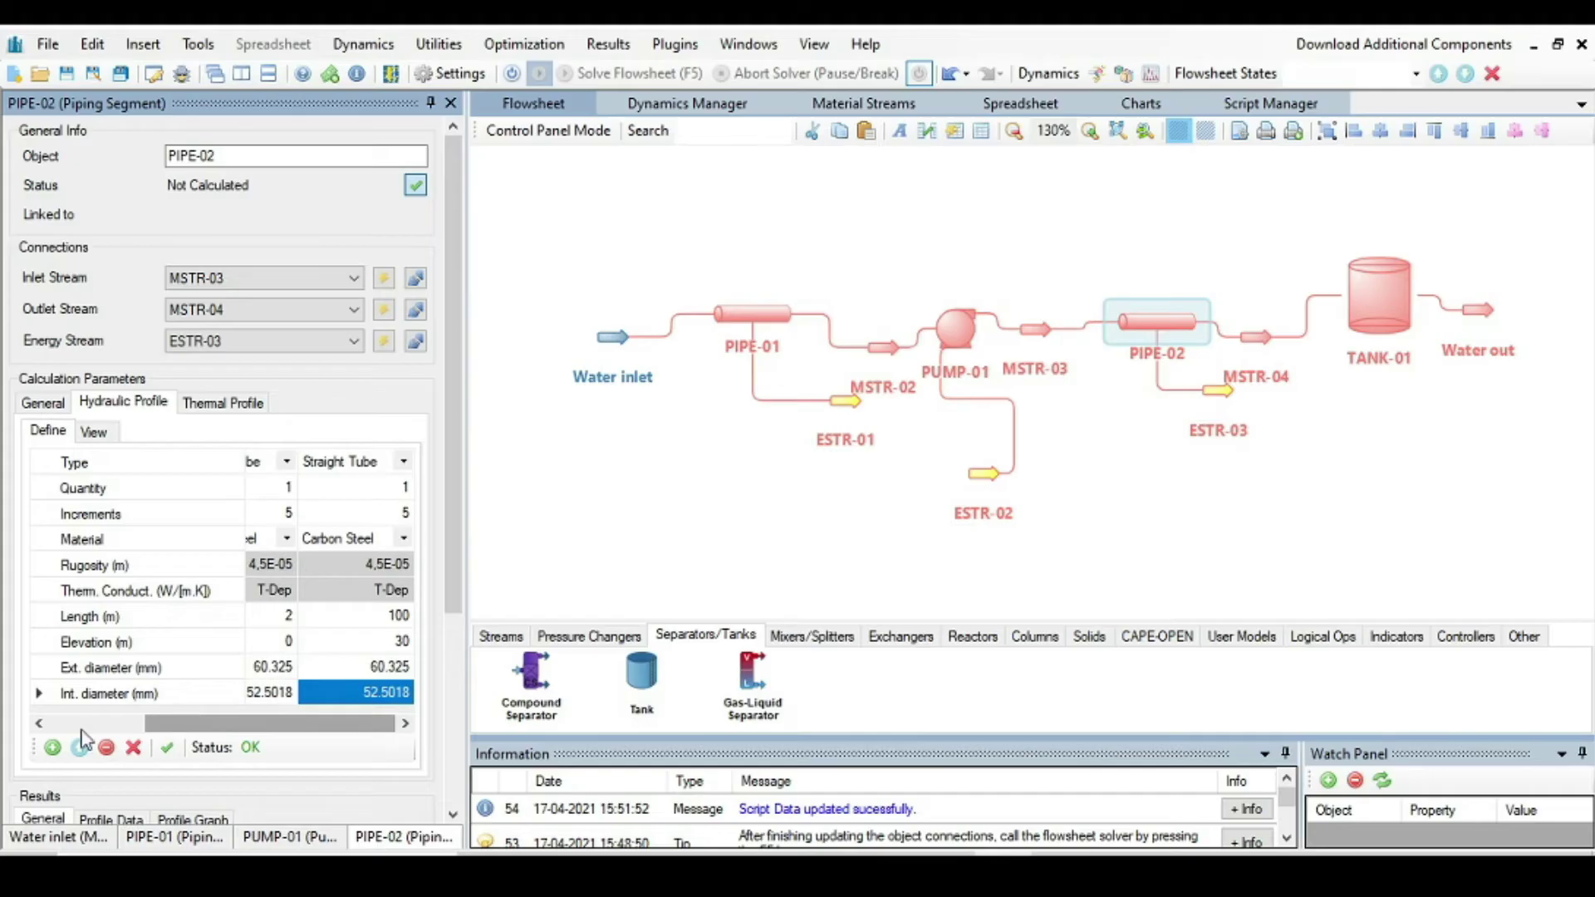
Add a third Carbon Steel segment to PIPE-02 and check its dimensions on the problem slide.
left_click(52, 748)
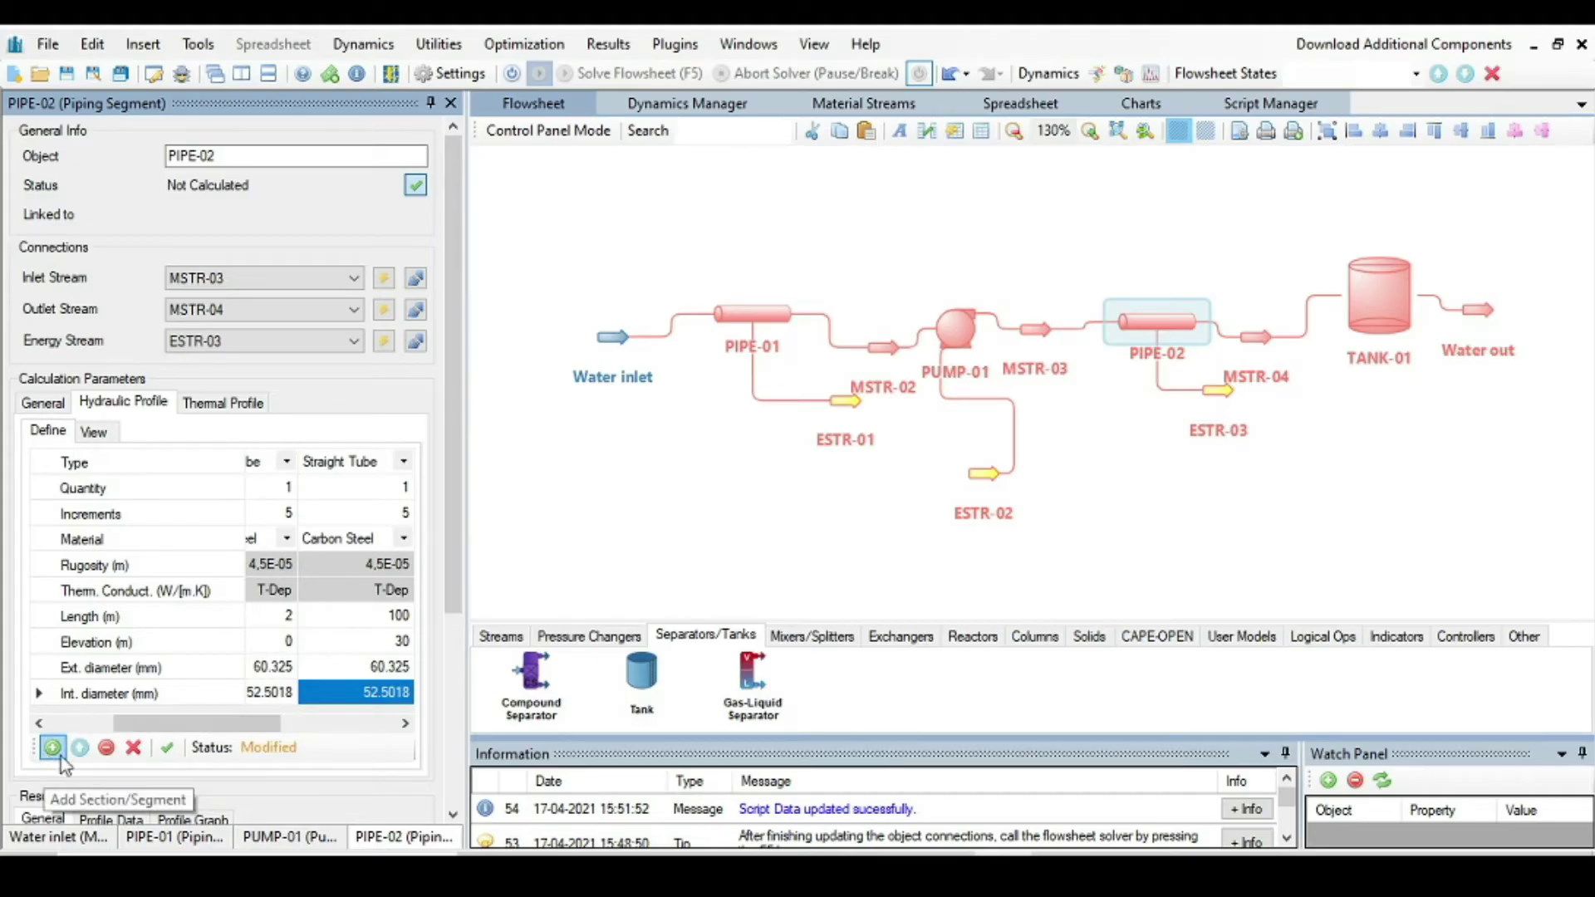
left_click_drag(250, 723, 371, 742)
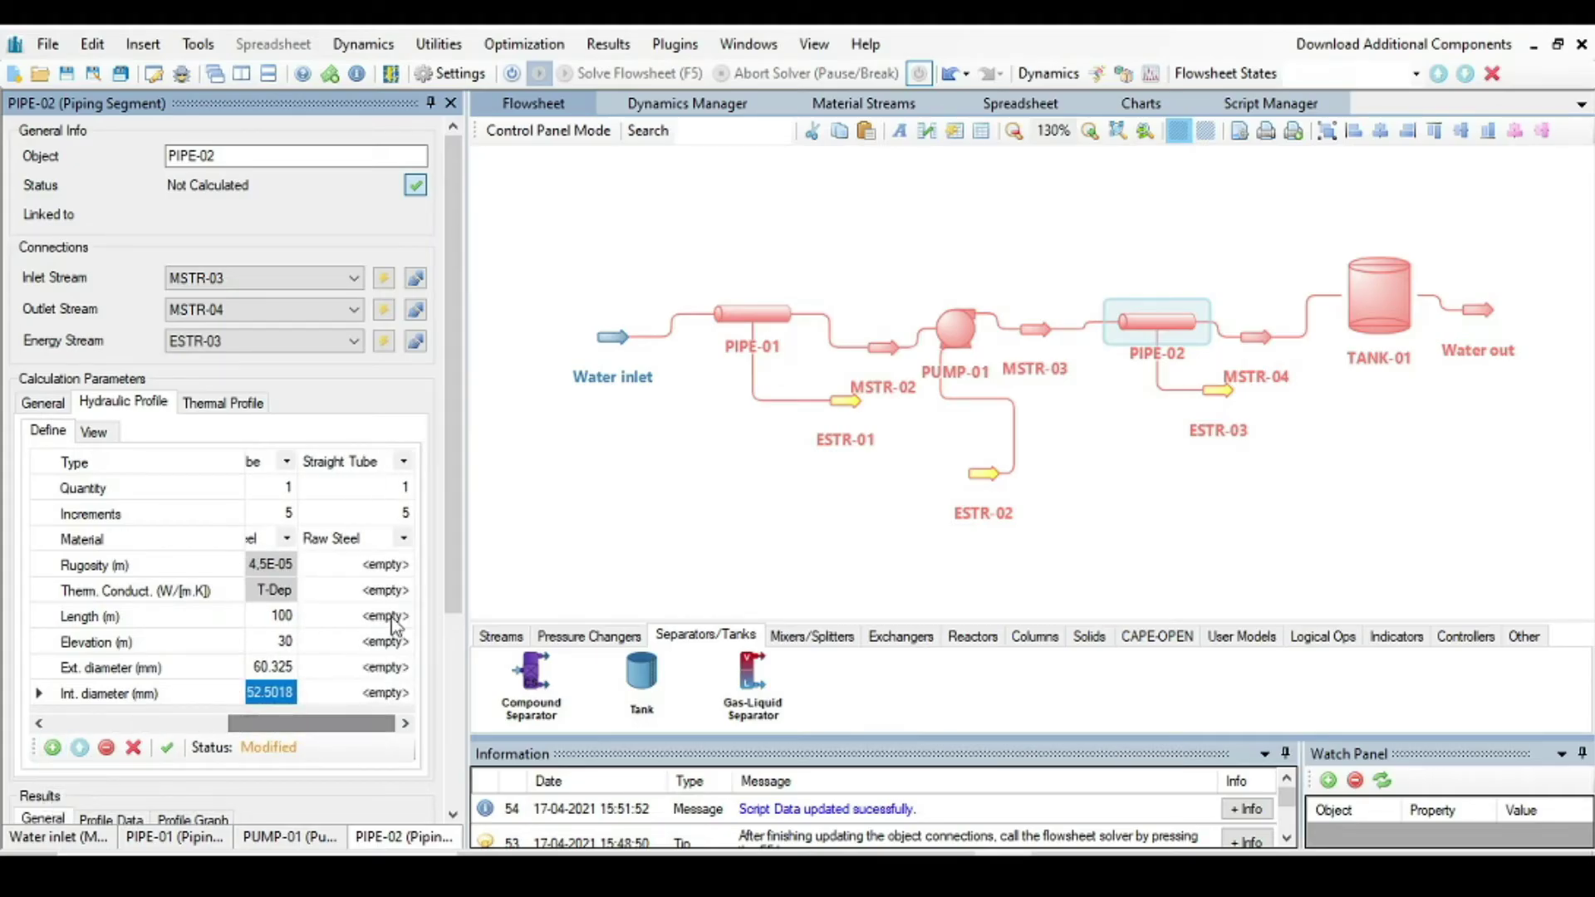
left_click(406, 538)
left_click(407, 539)
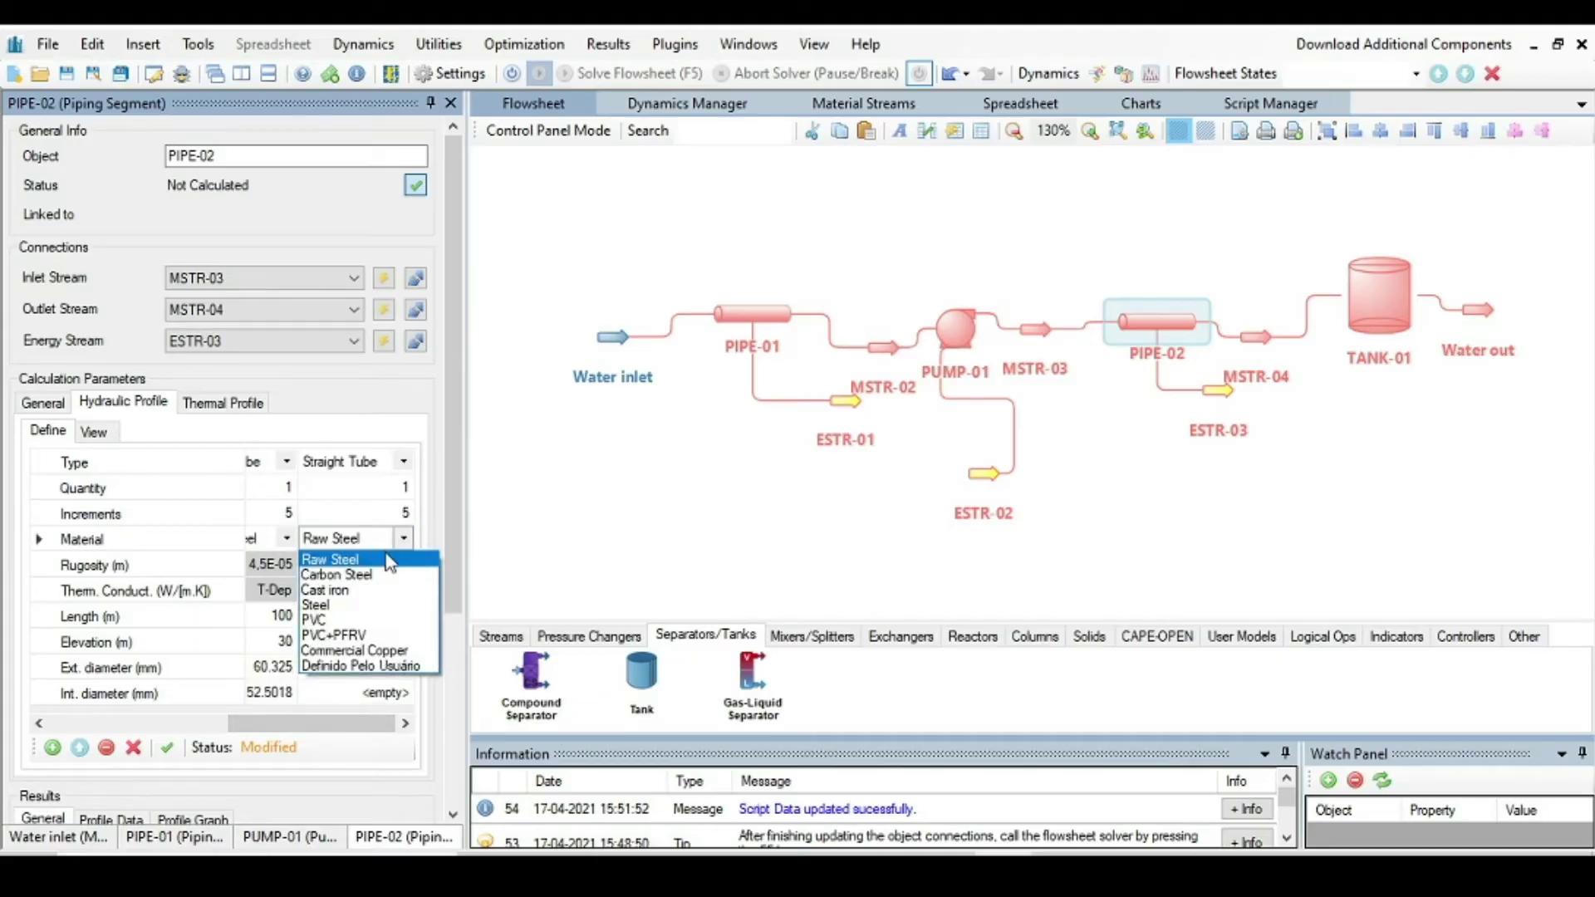
left_click(352, 580)
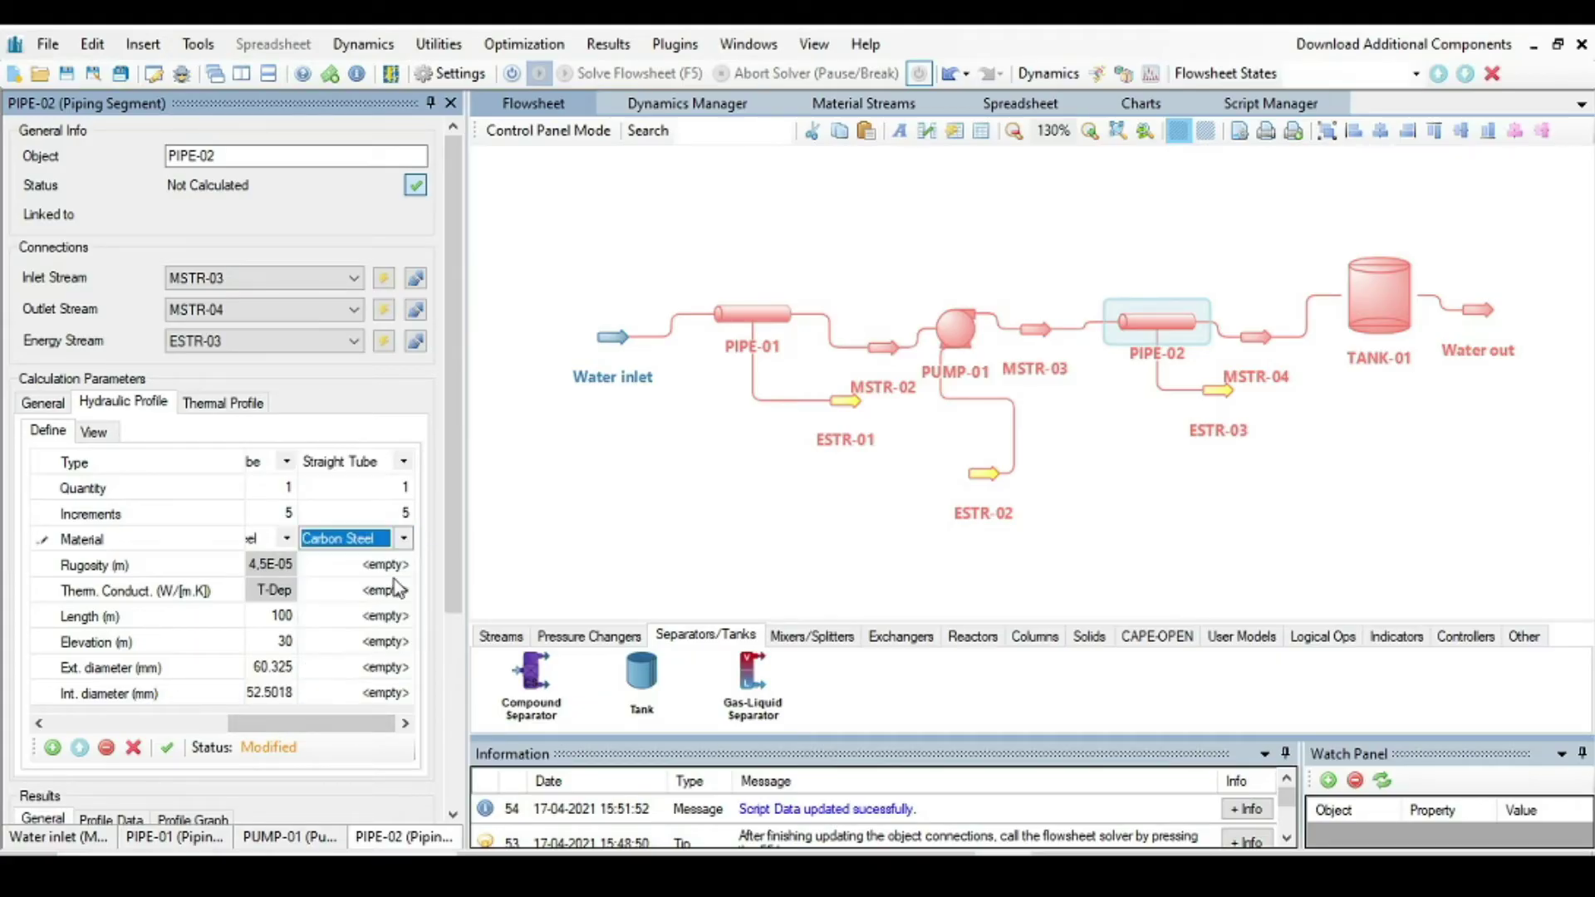
left_click(394, 618)
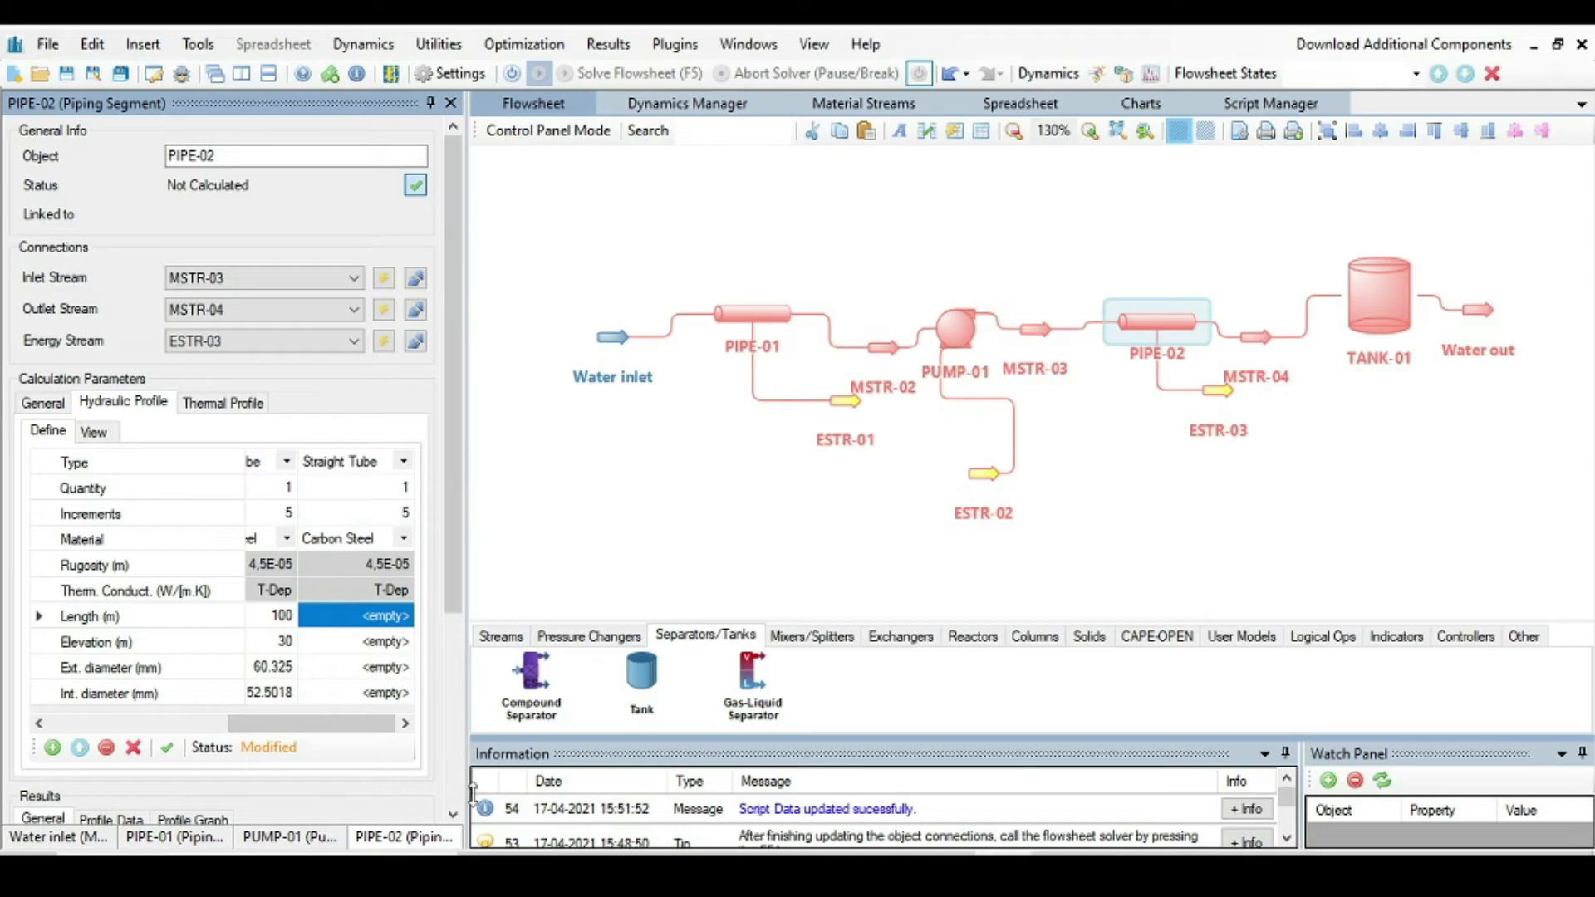
key("alt+Tab")
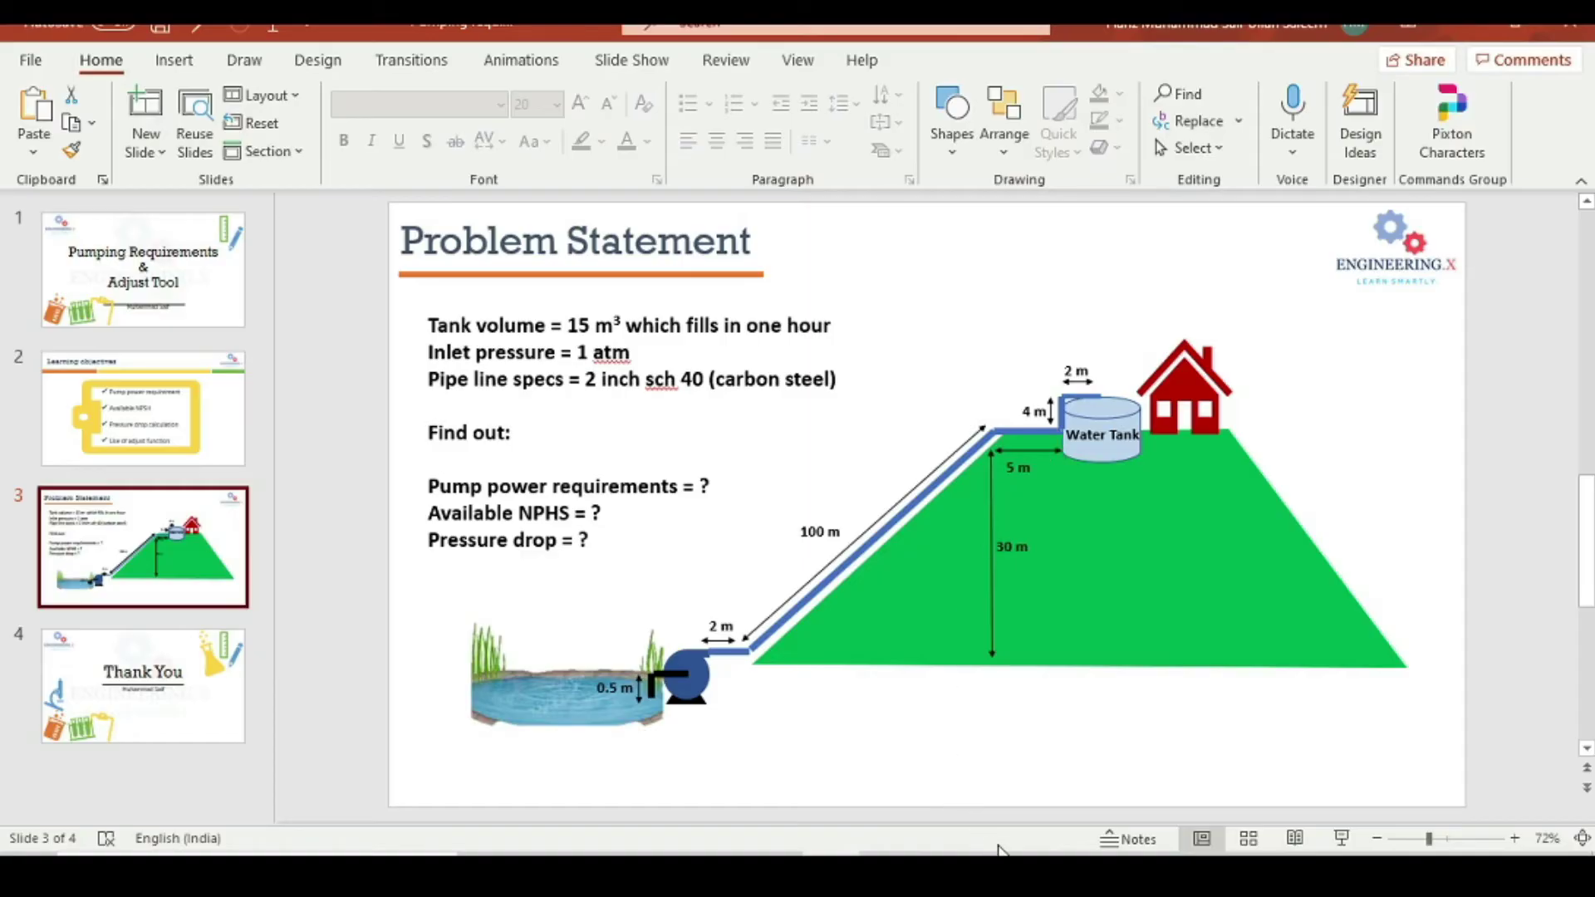
Give the third segment 5 m length, 0 m elevation, 2-inch schedule 40 diameters, and apply.
key("alt+Tab")
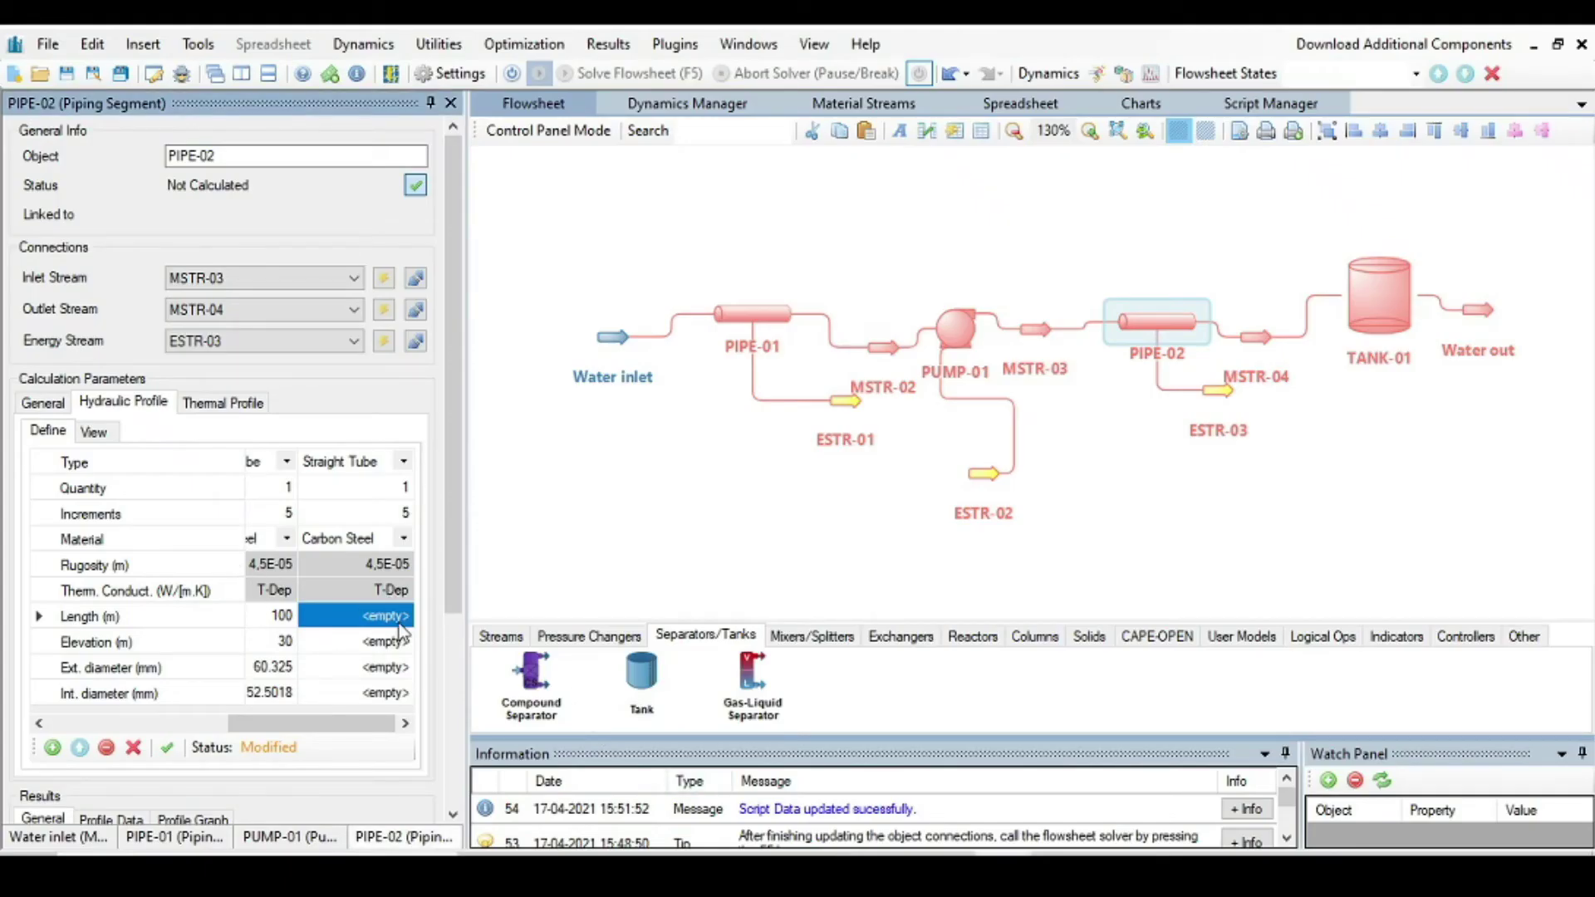
type("5")
left_click(397, 645)
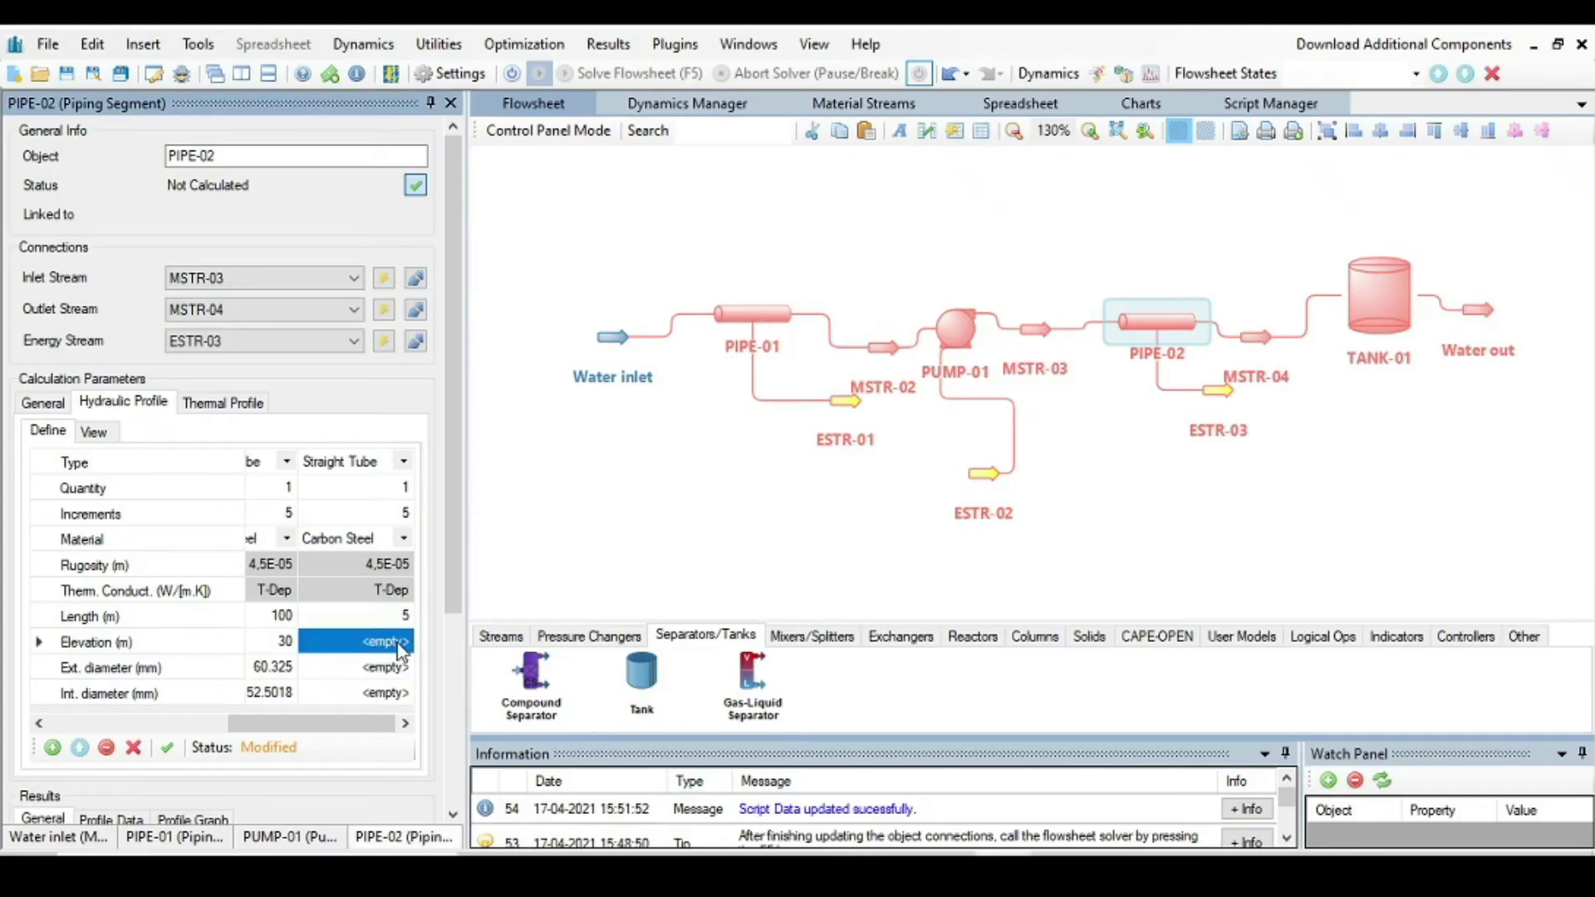
type("0")
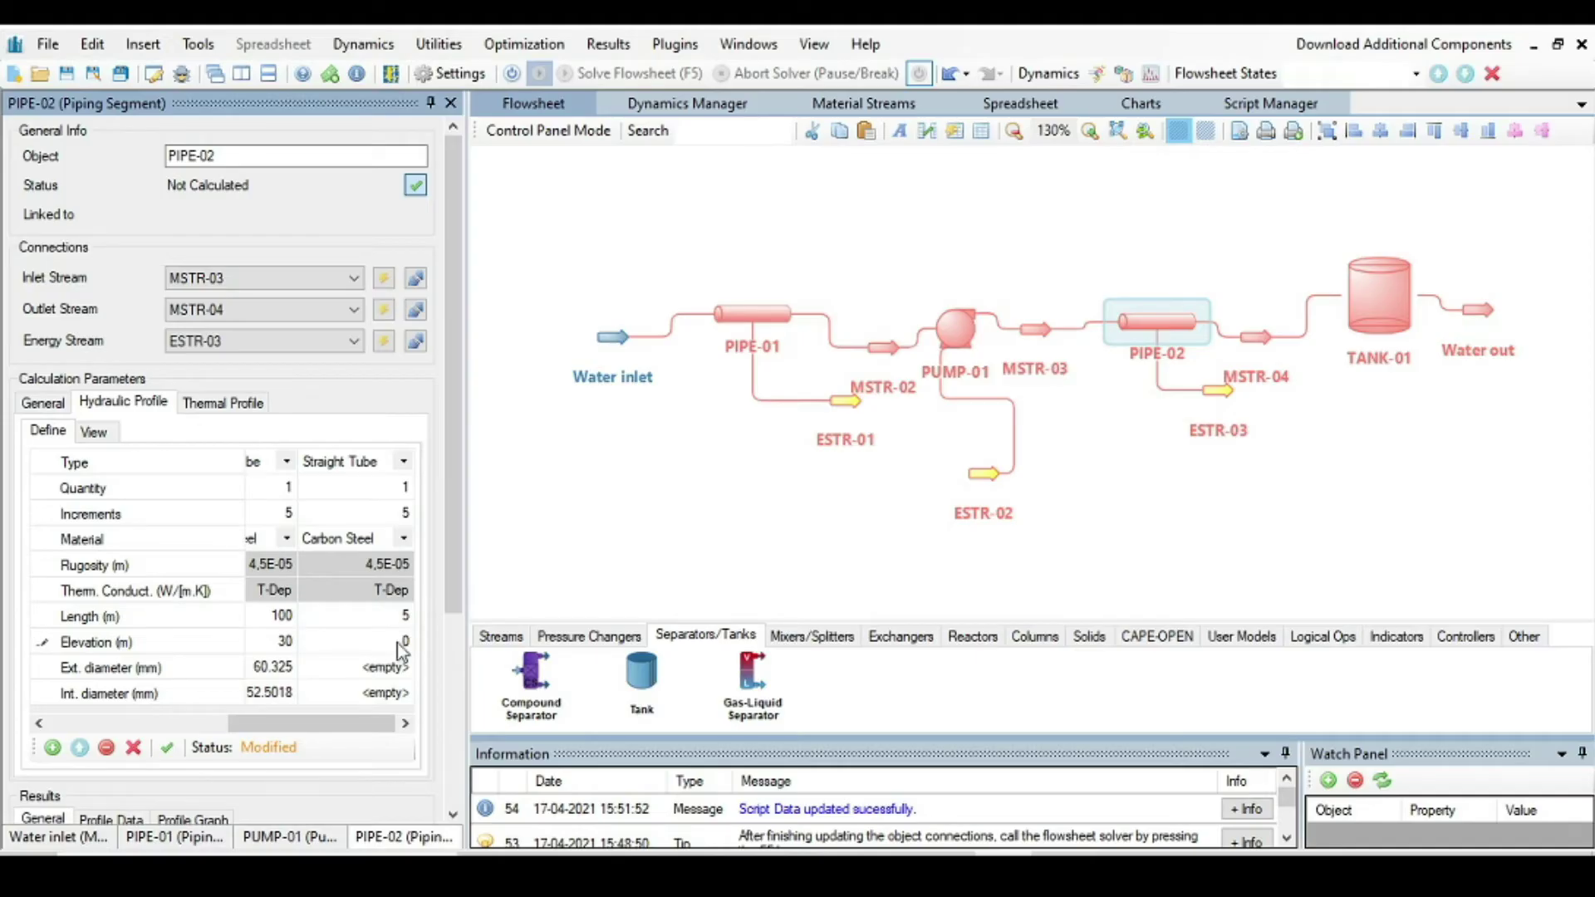
key("Return")
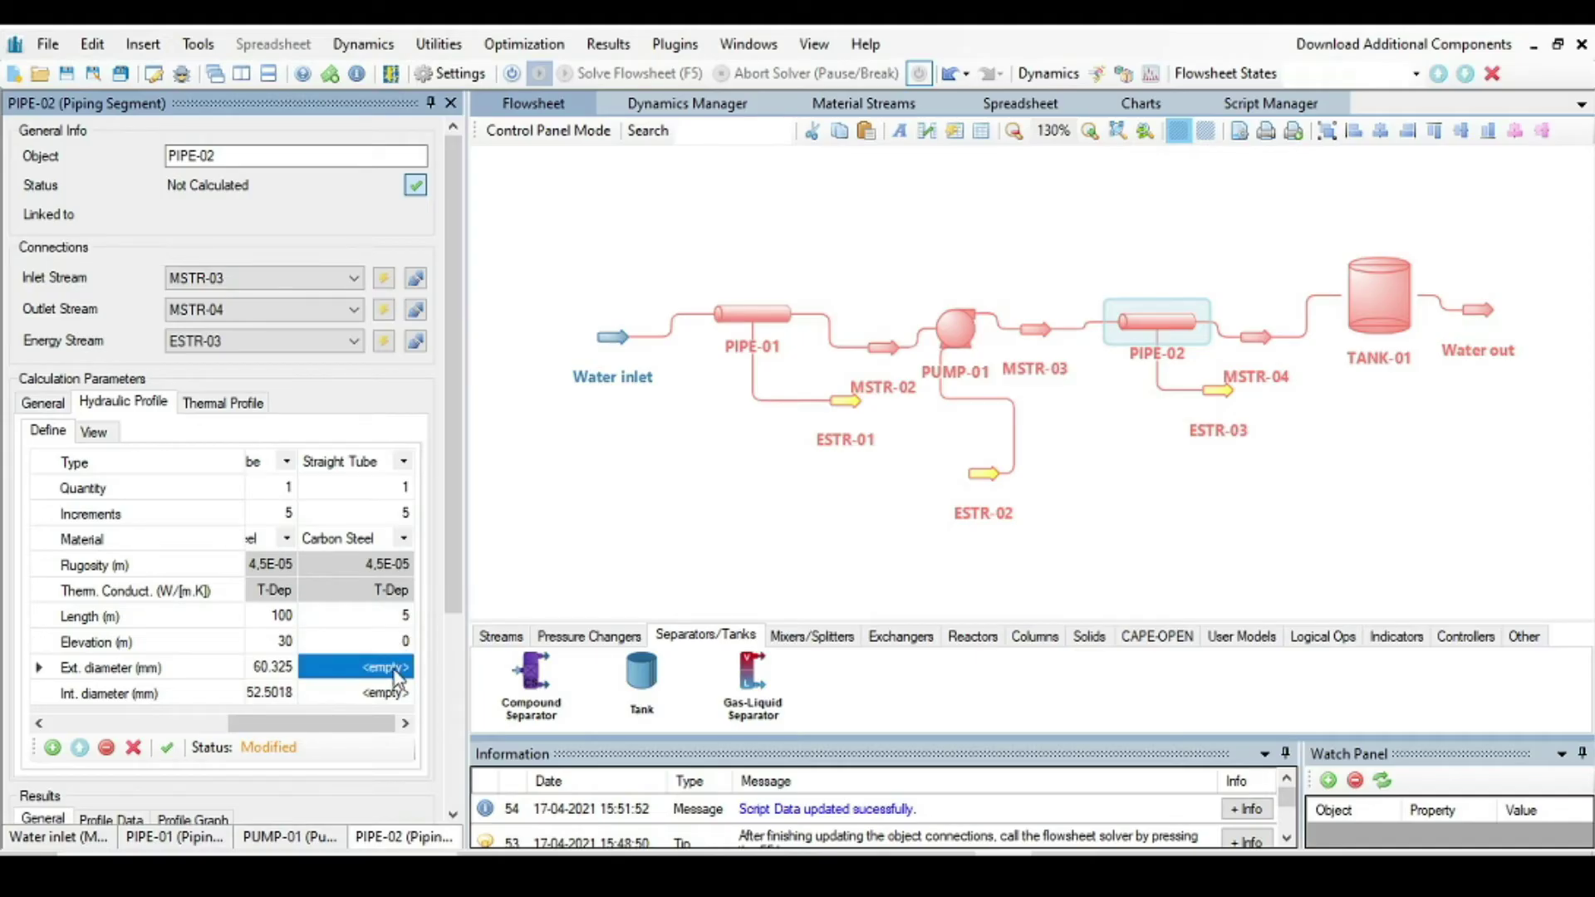
right_click(396, 667)
mouse_move(432, 630)
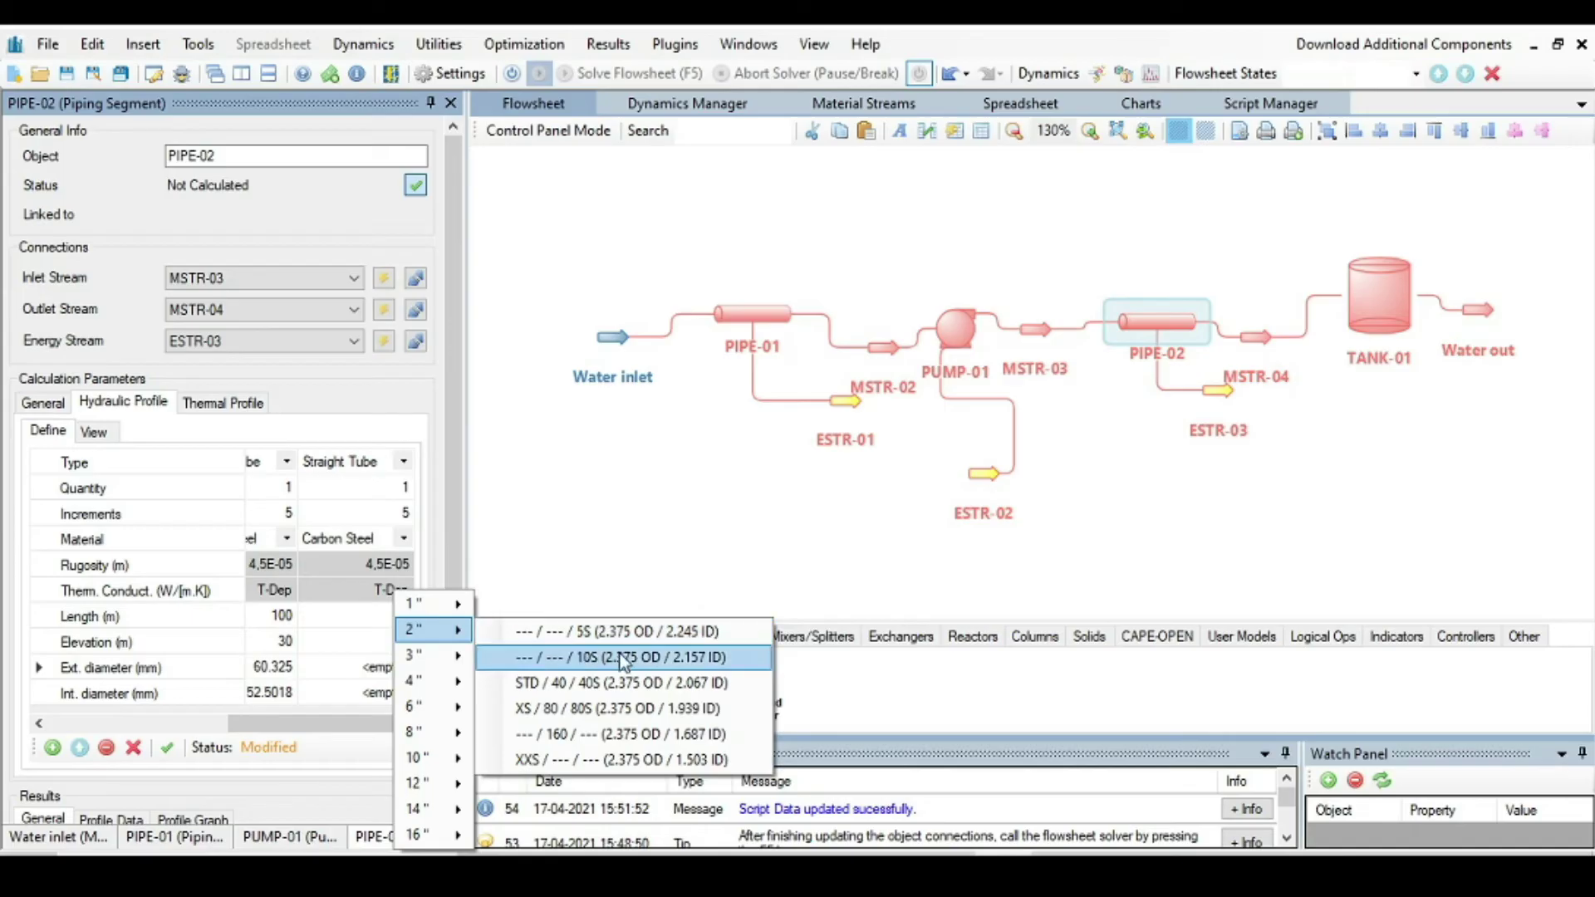
left_click(549, 683)
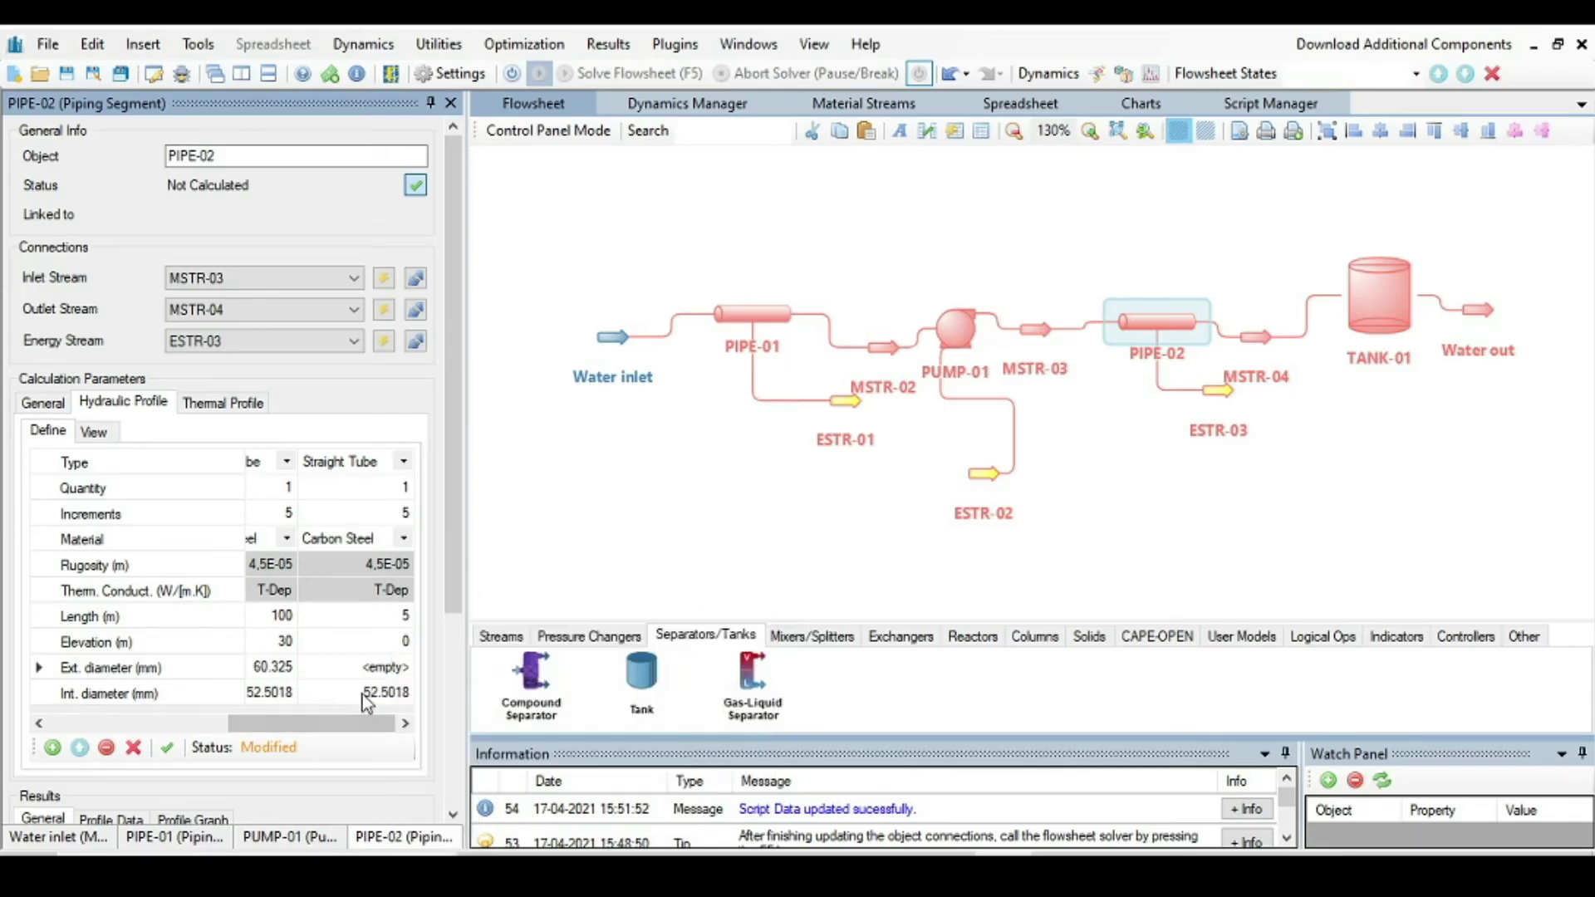
left_click(362, 694)
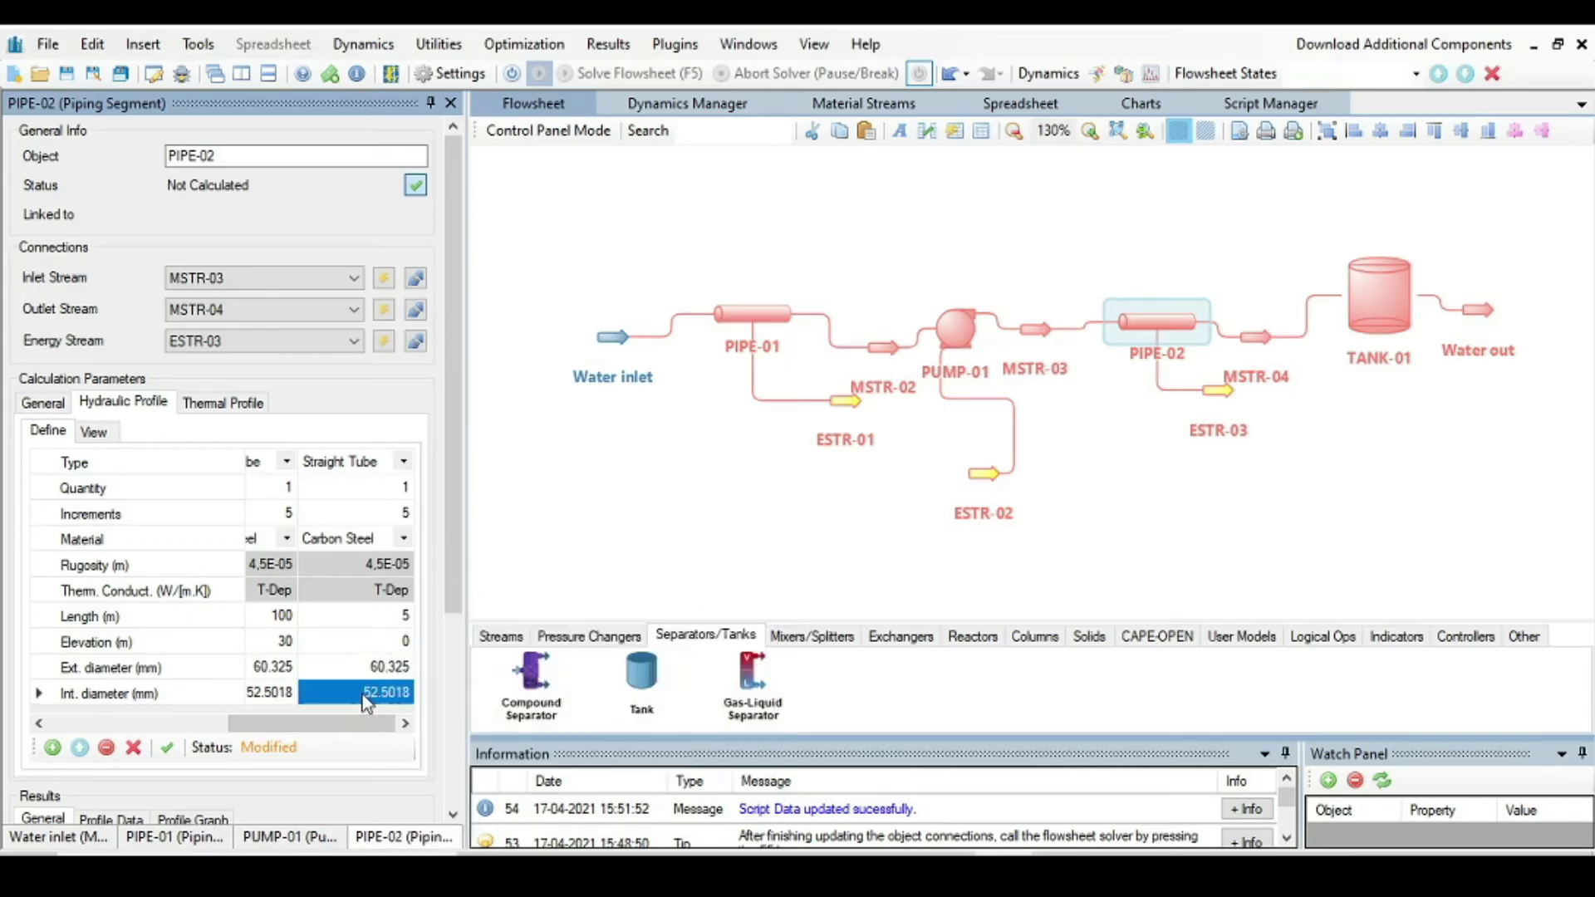
left_click(167, 747)
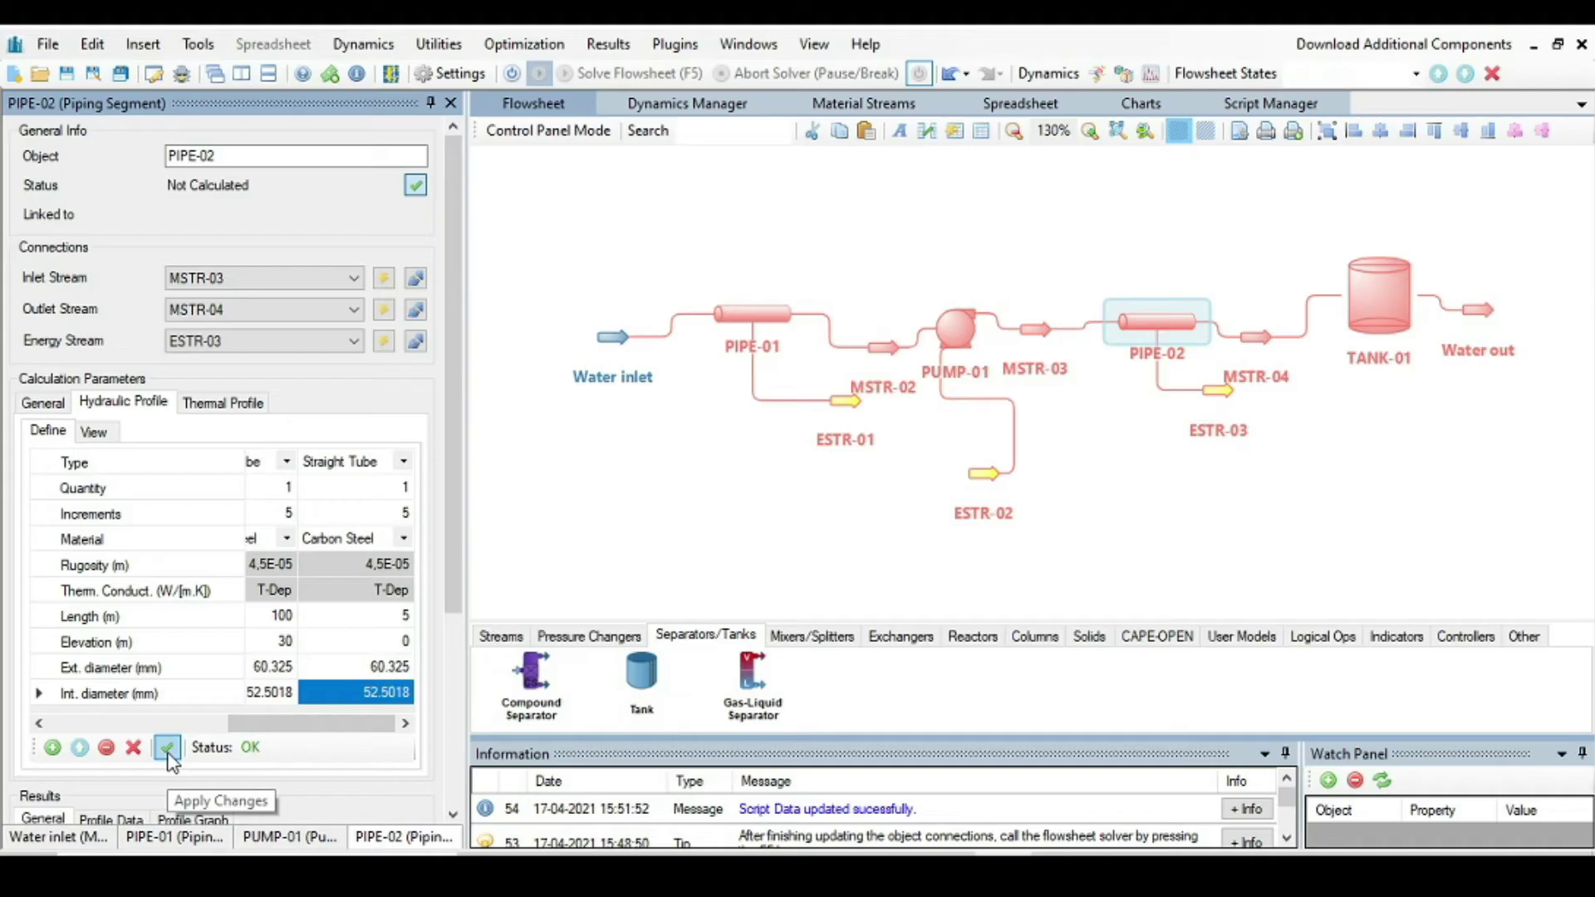
Add a fourth PIPE-02 segment and check its dimensions on the problem slide.
left_click(52, 748)
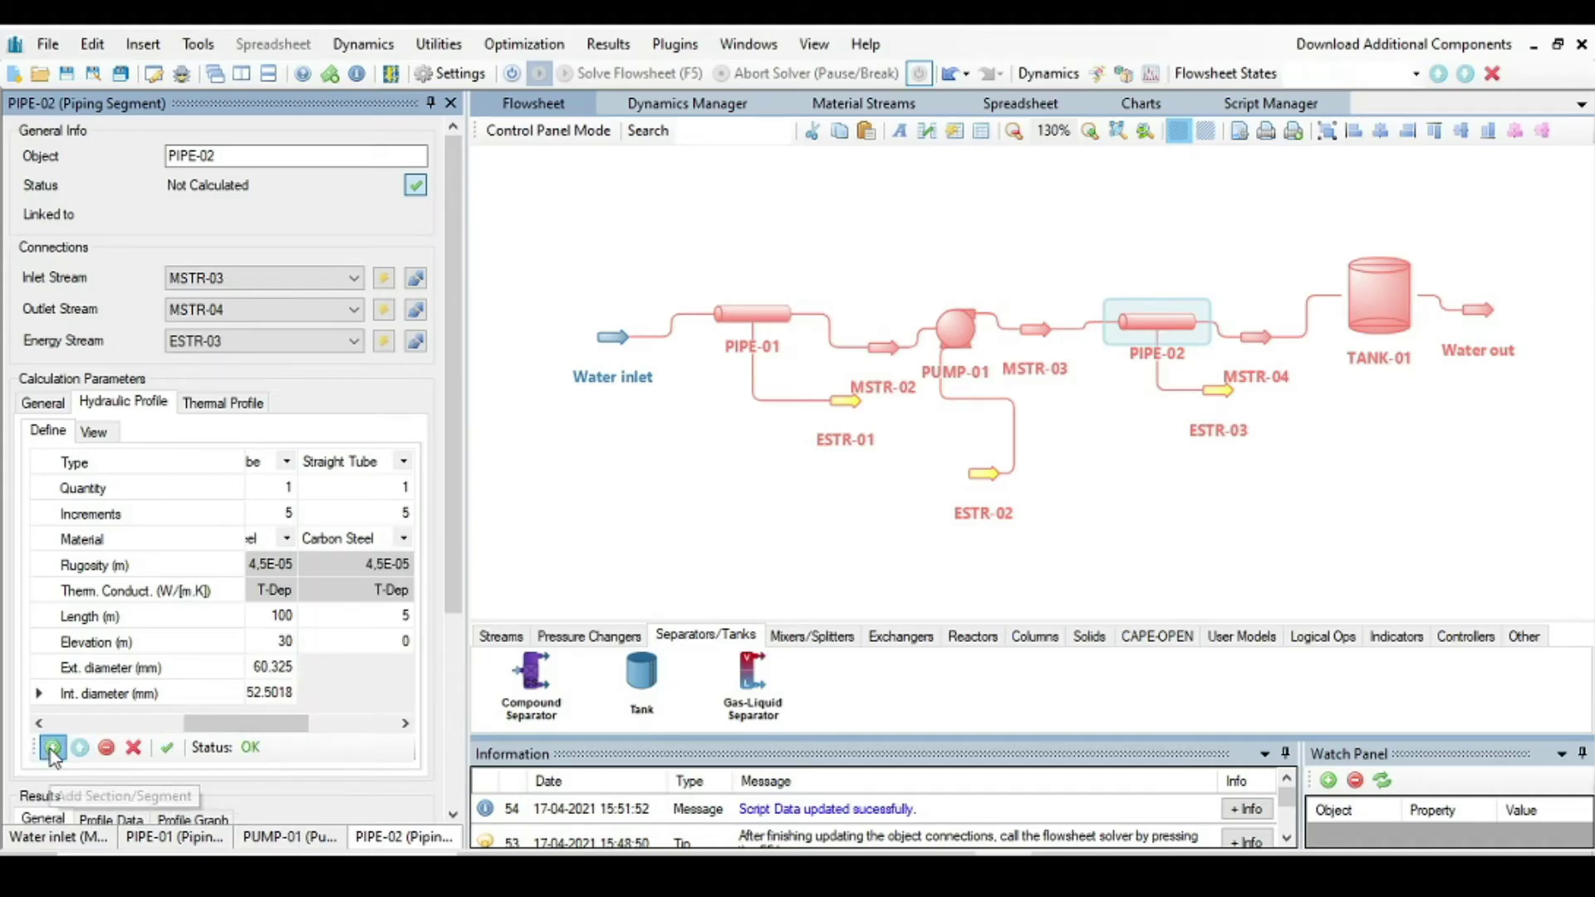
left_click_drag(299, 723, 386, 720)
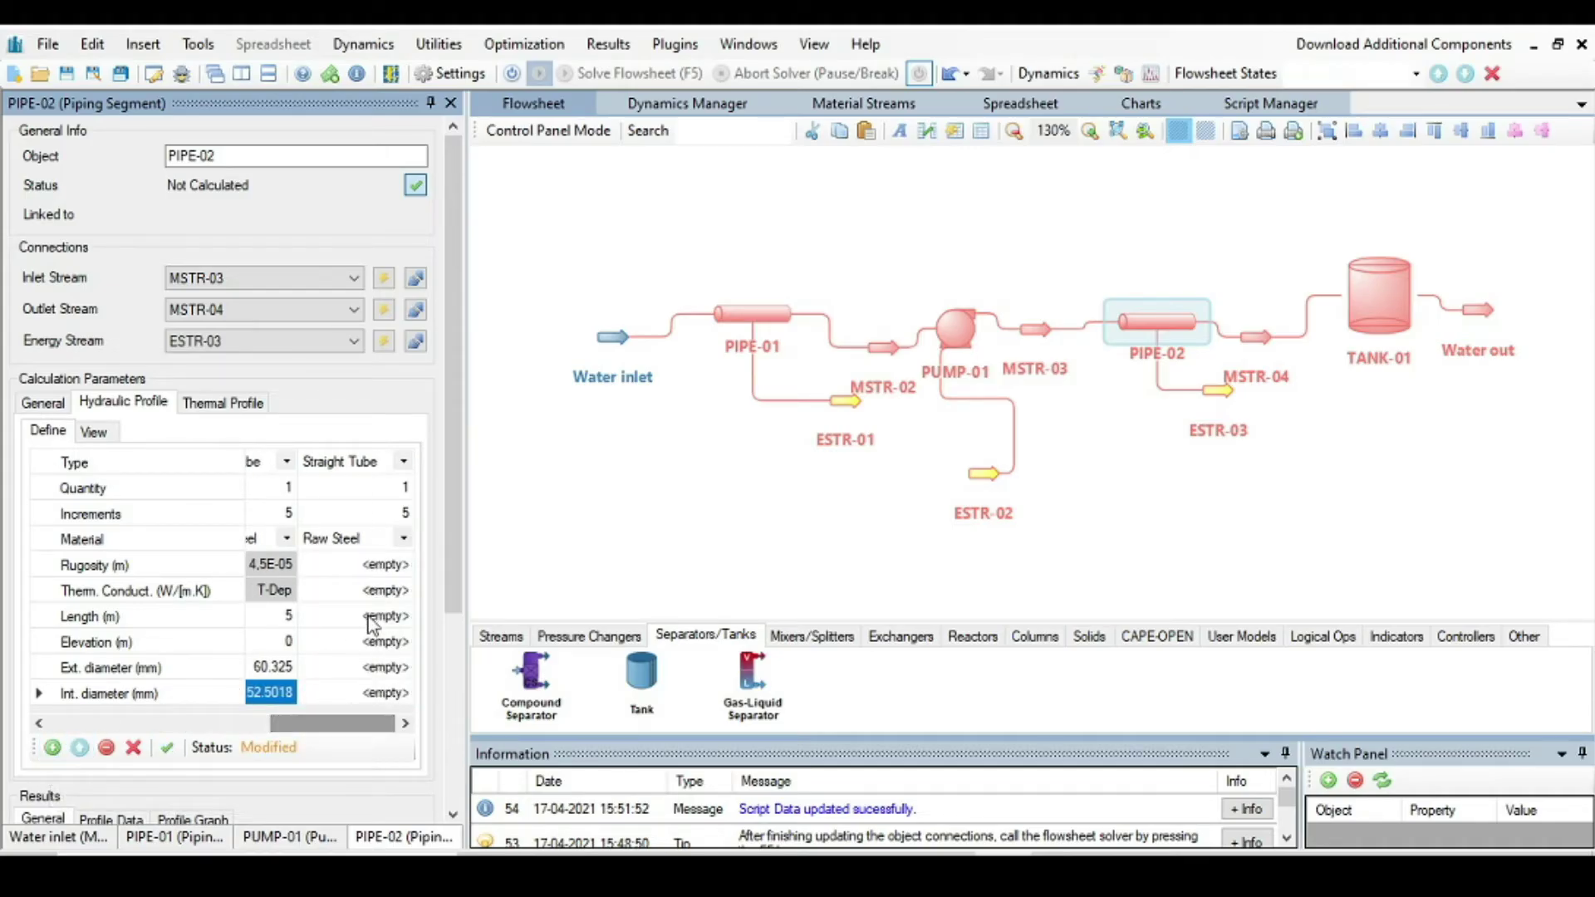
key("alt+Tab")
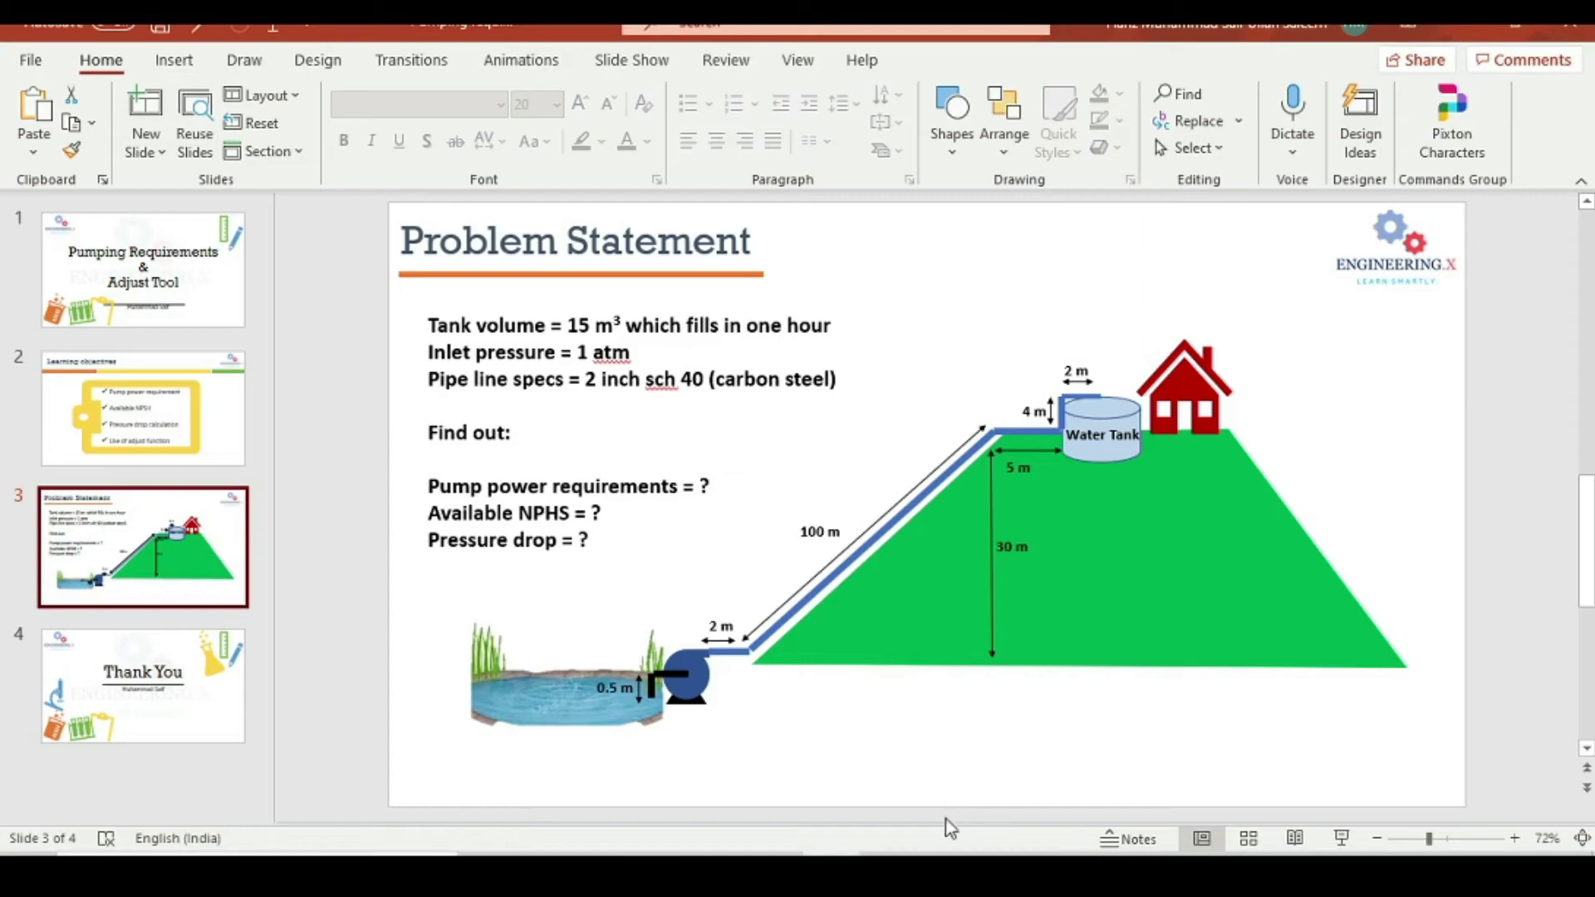
key("alt+Tab")
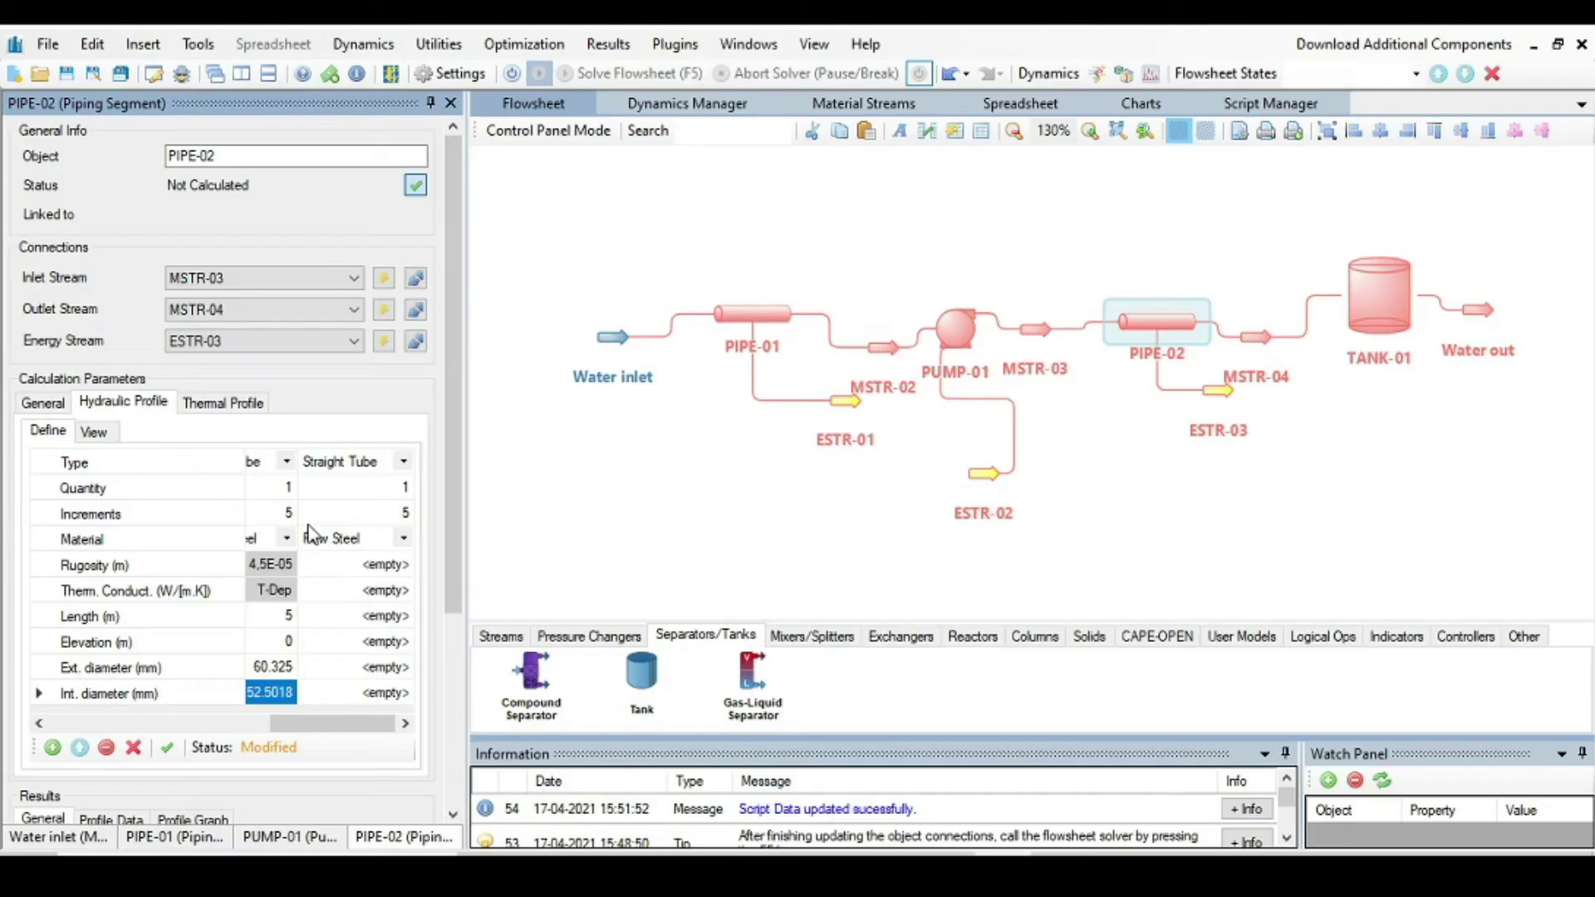
Set the new segment's material to Carbon Steel.
left_click(406, 544)
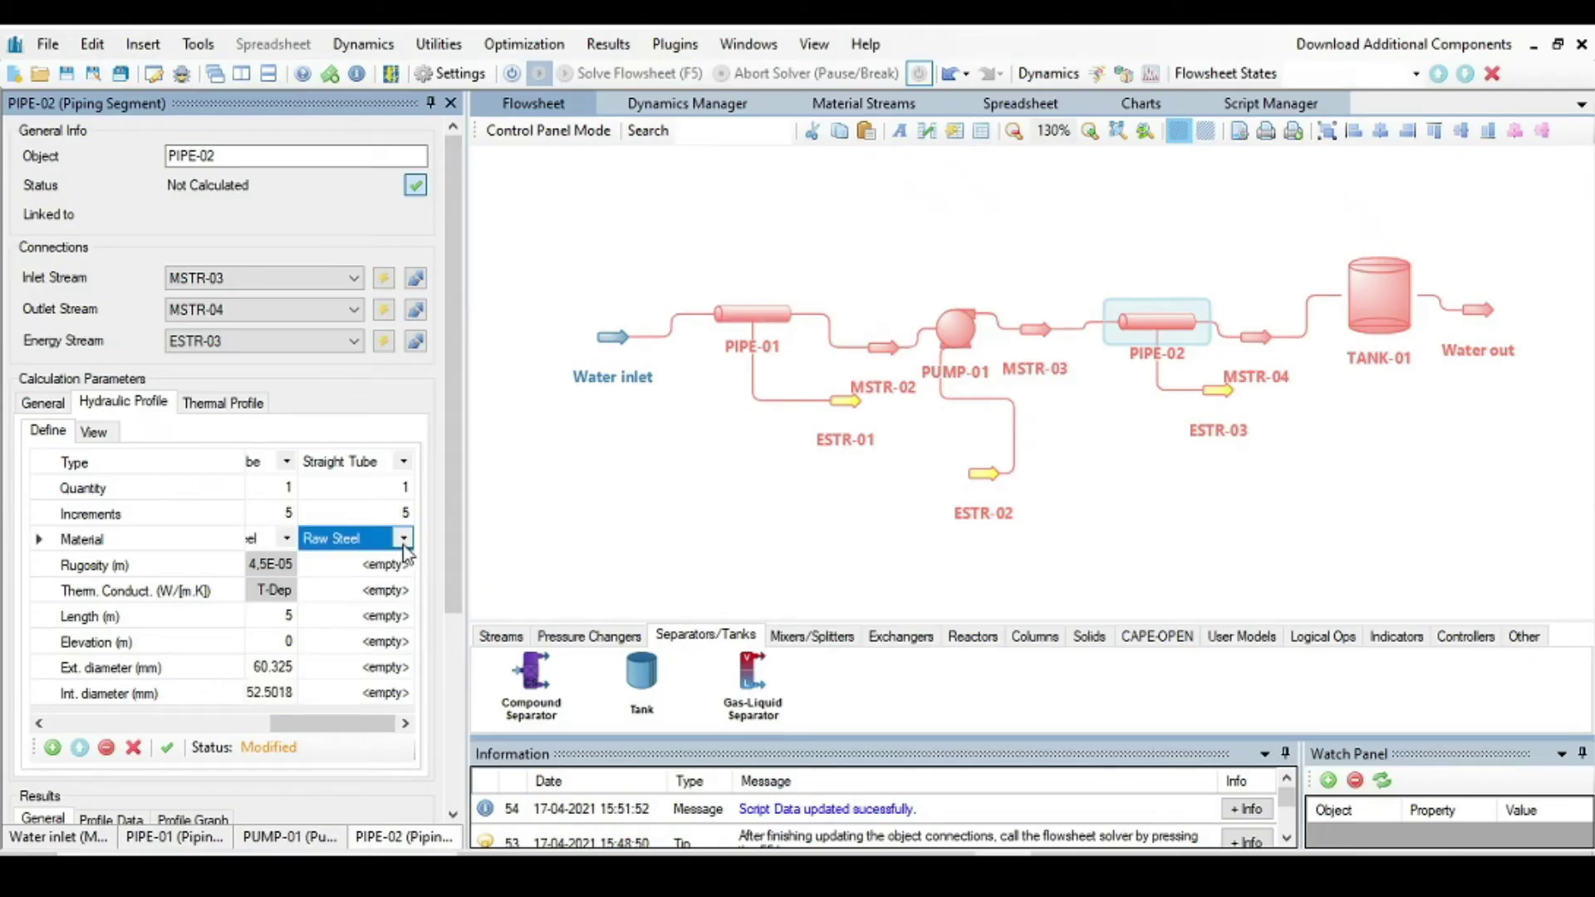
left_click(403, 540)
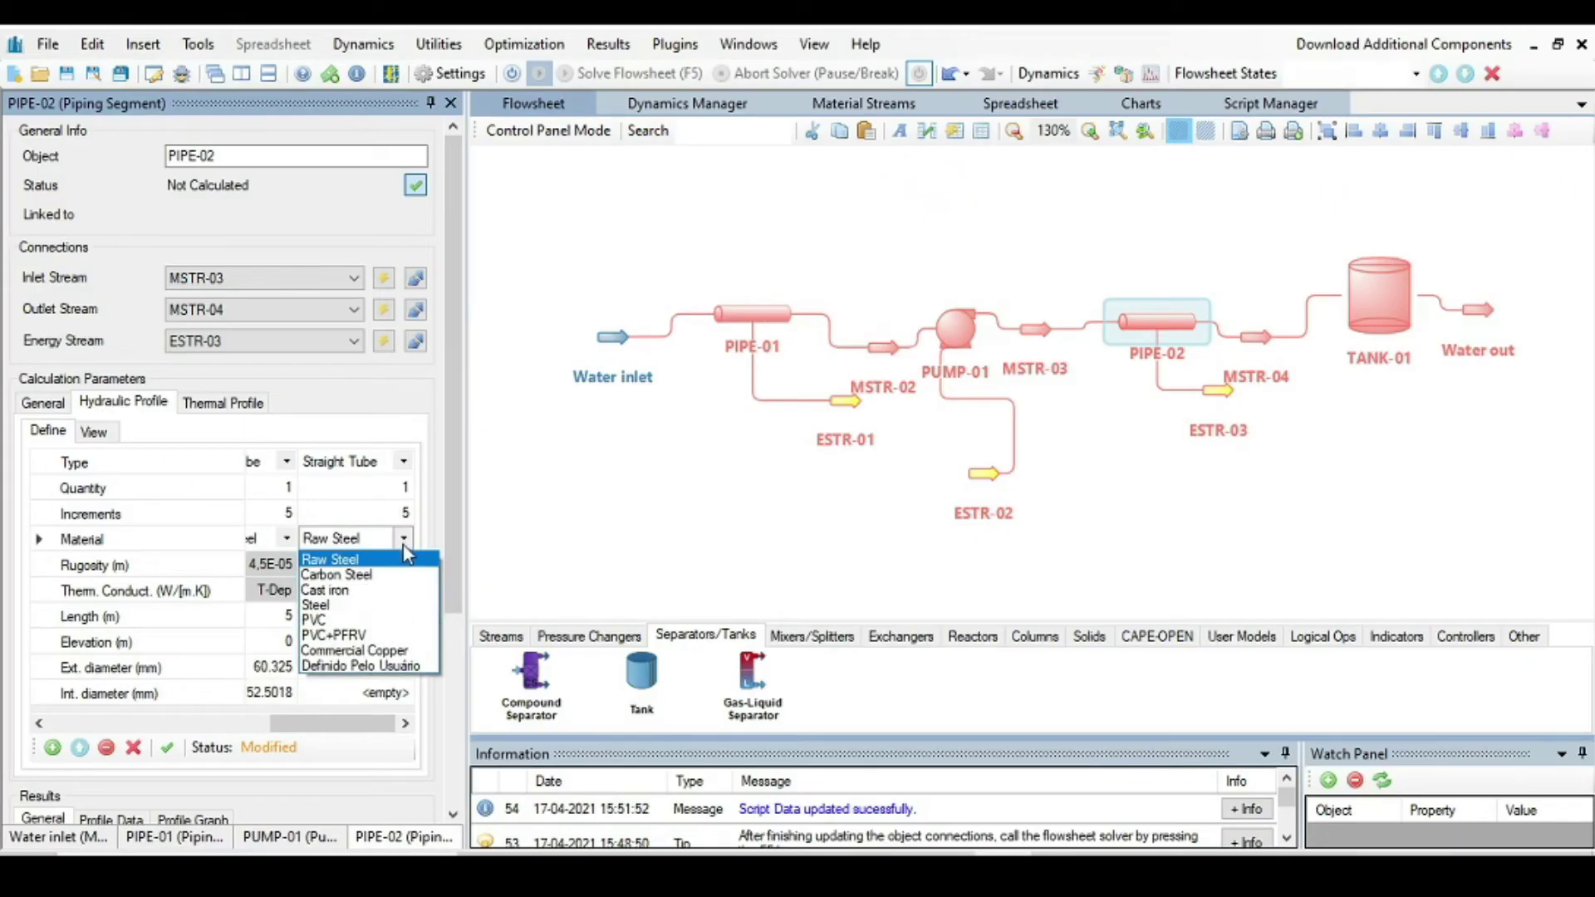
left_click(373, 577)
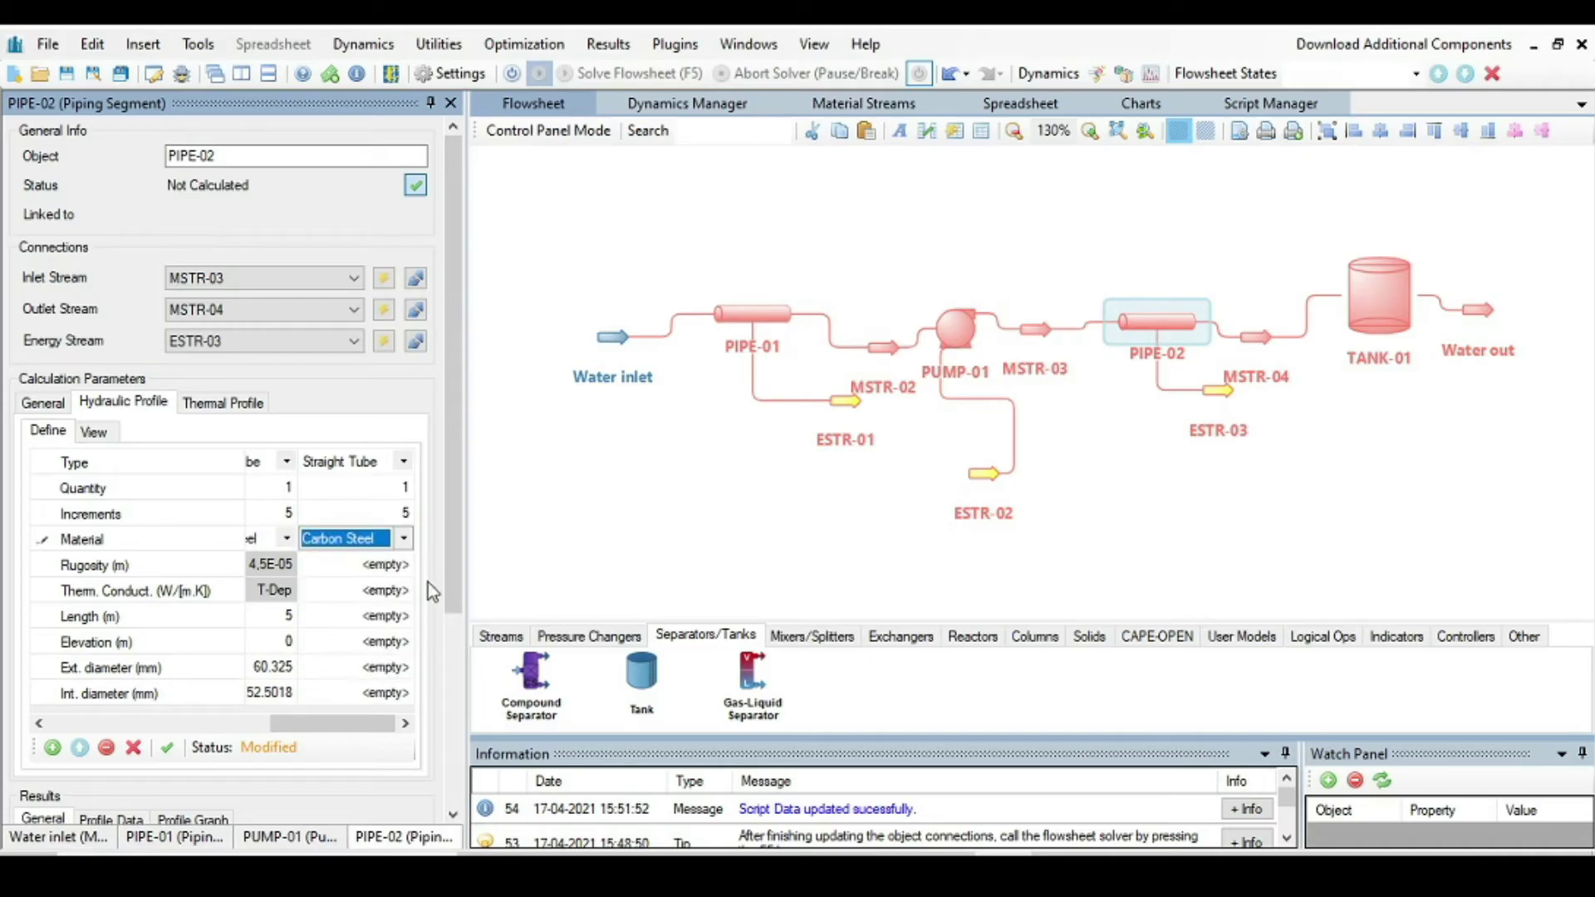
left_click(394, 619)
Give it 4 m length, 4 m elevation, 2-inch schedule 40 diameters, apply, and add another segment.
type("4")
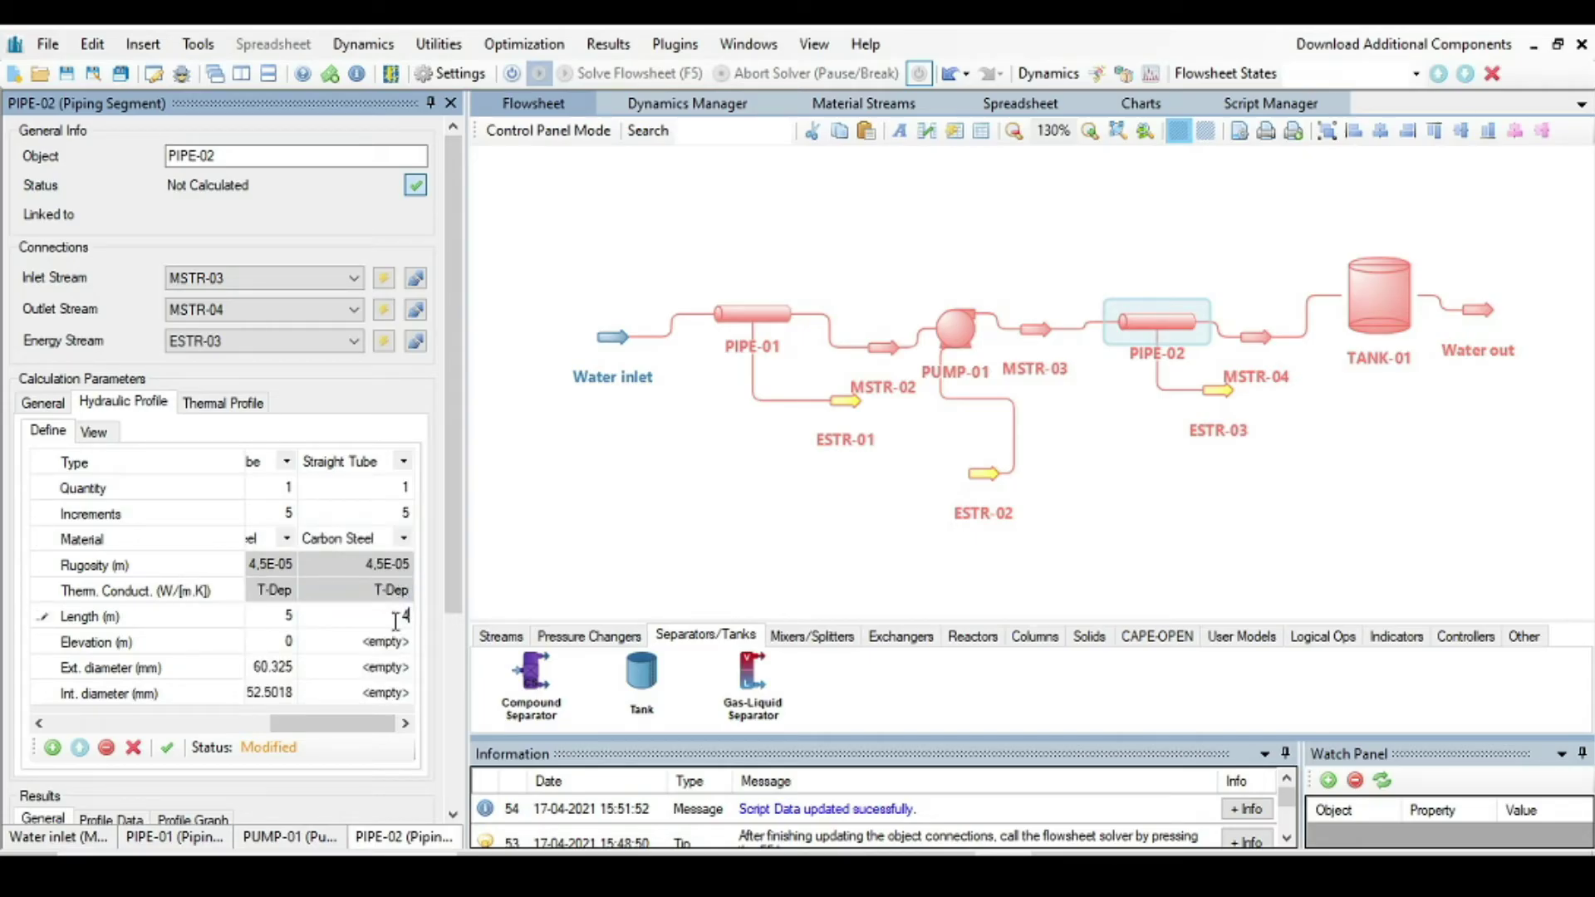
left_click(395, 643)
type("4")
left_click(382, 669)
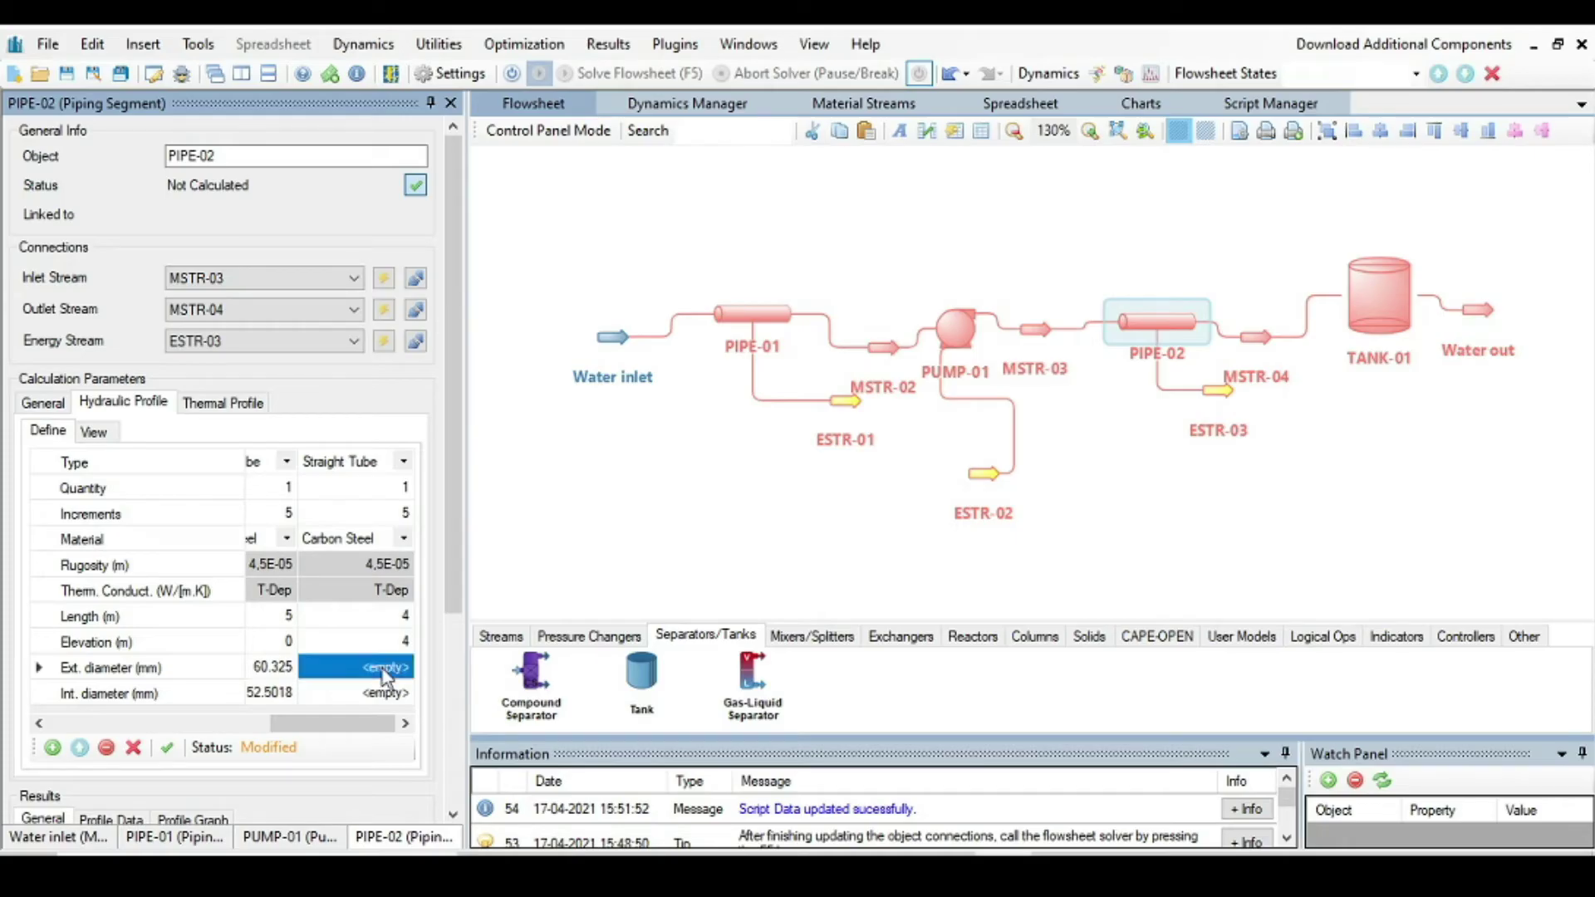
left_click(385, 669)
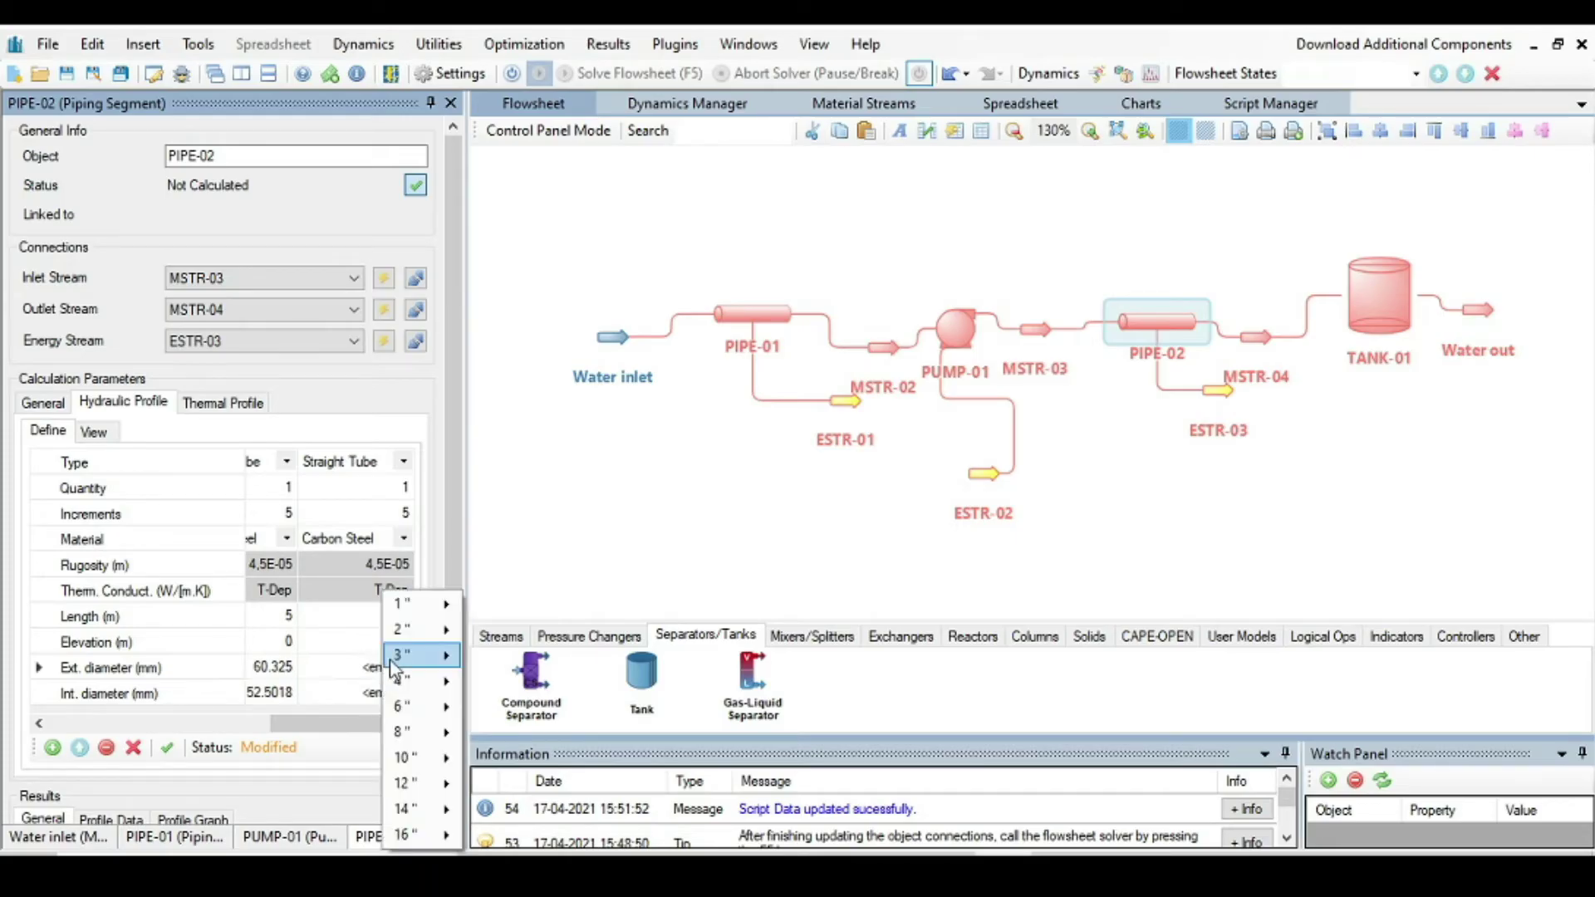
mouse_move(406, 630)
left_click(548, 682)
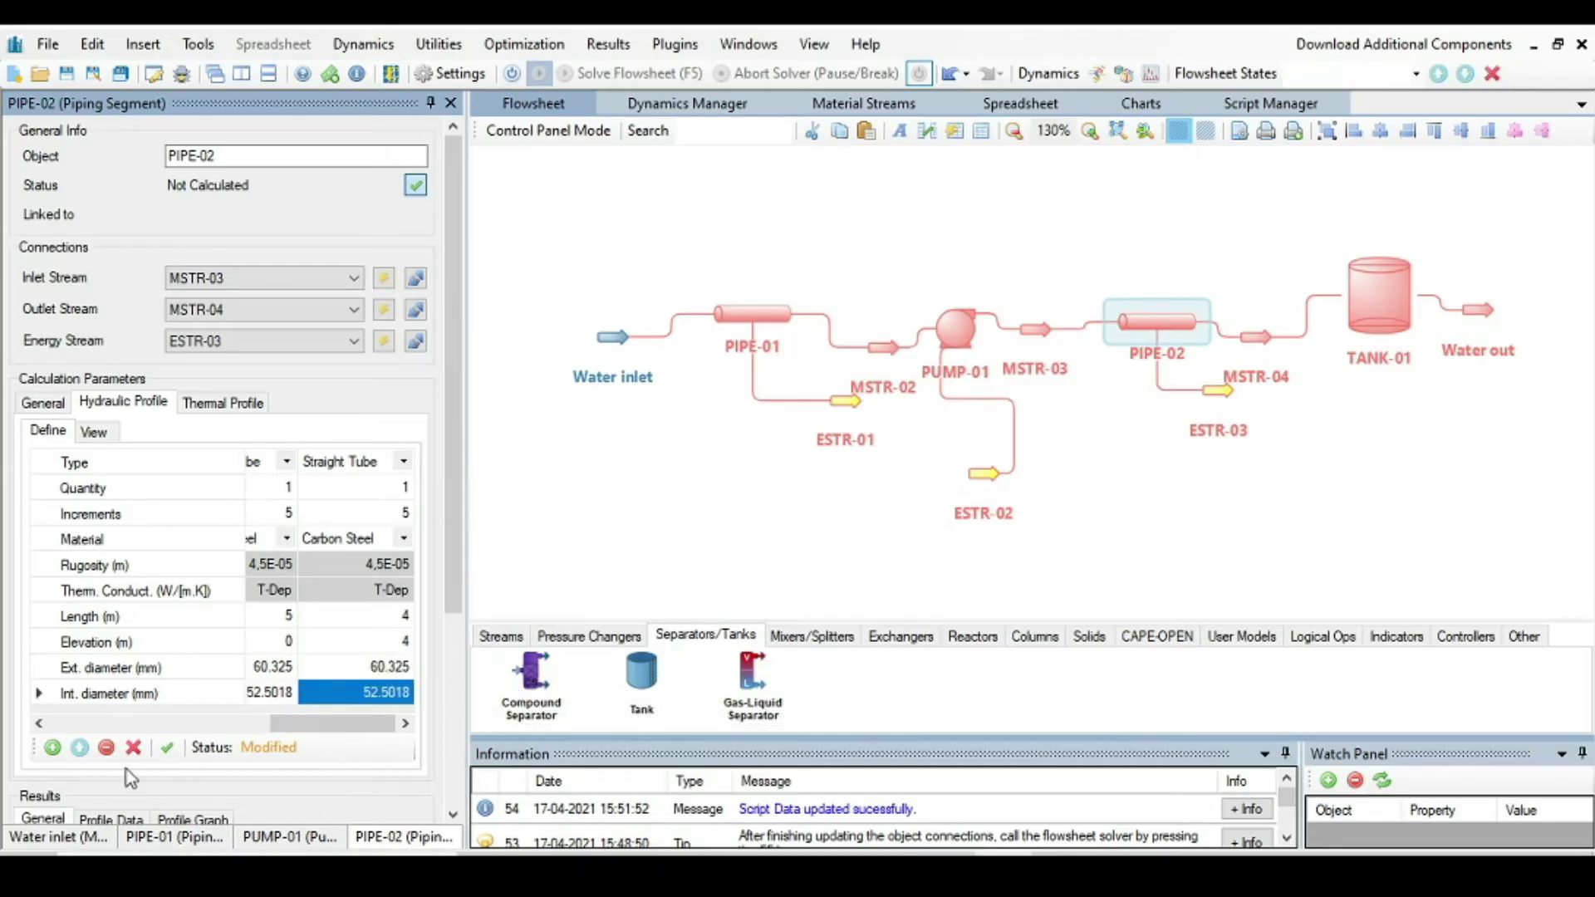
left_click(167, 747)
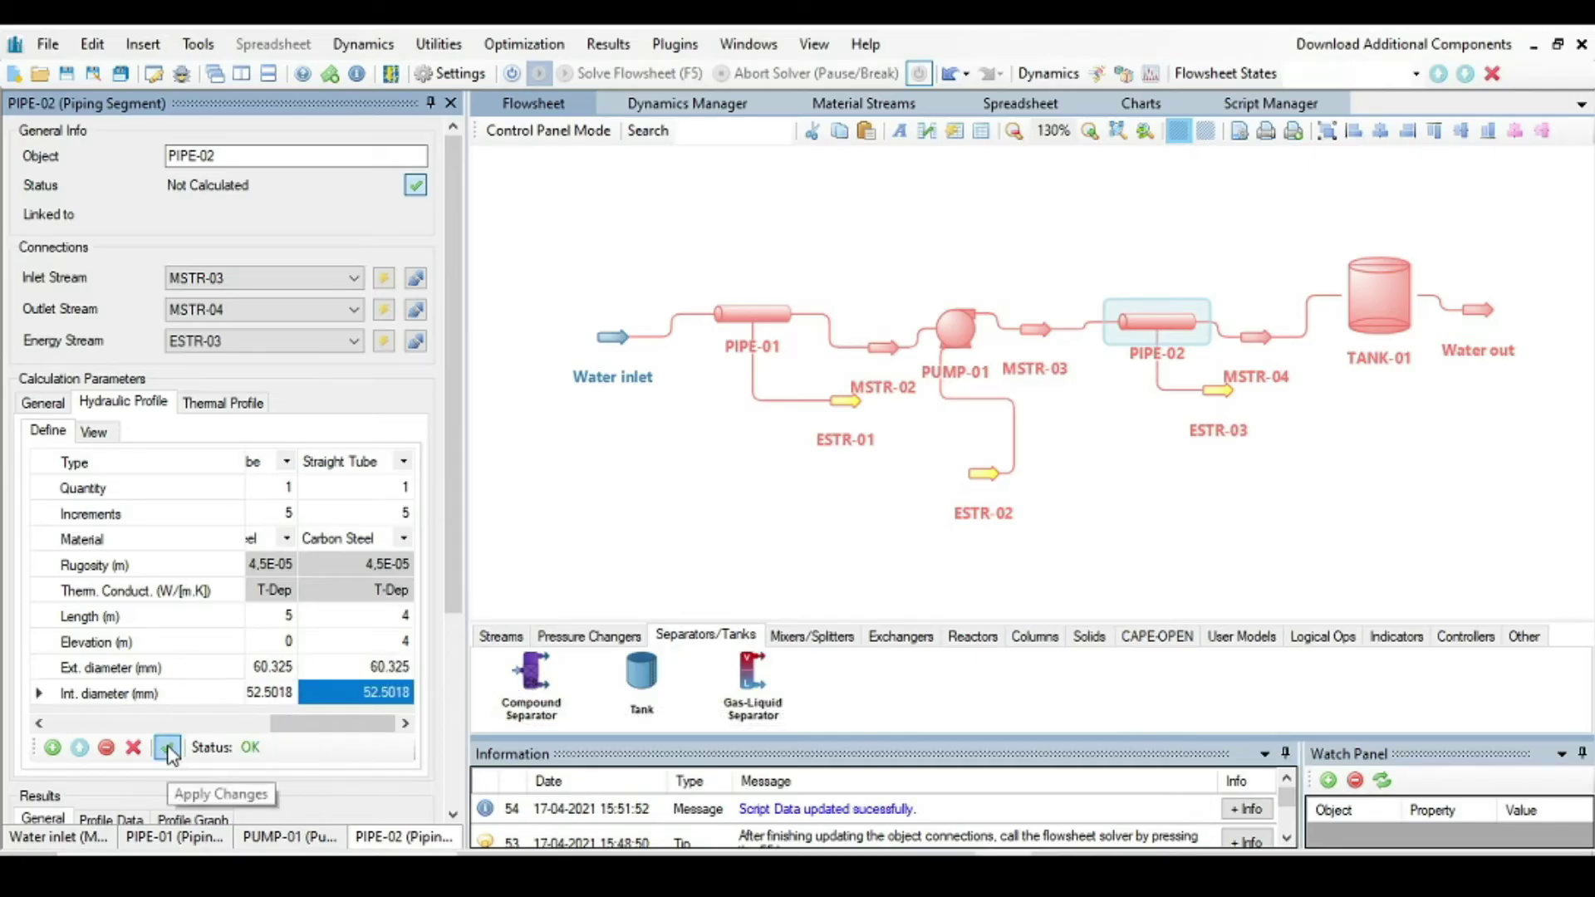
left_click(55, 750)
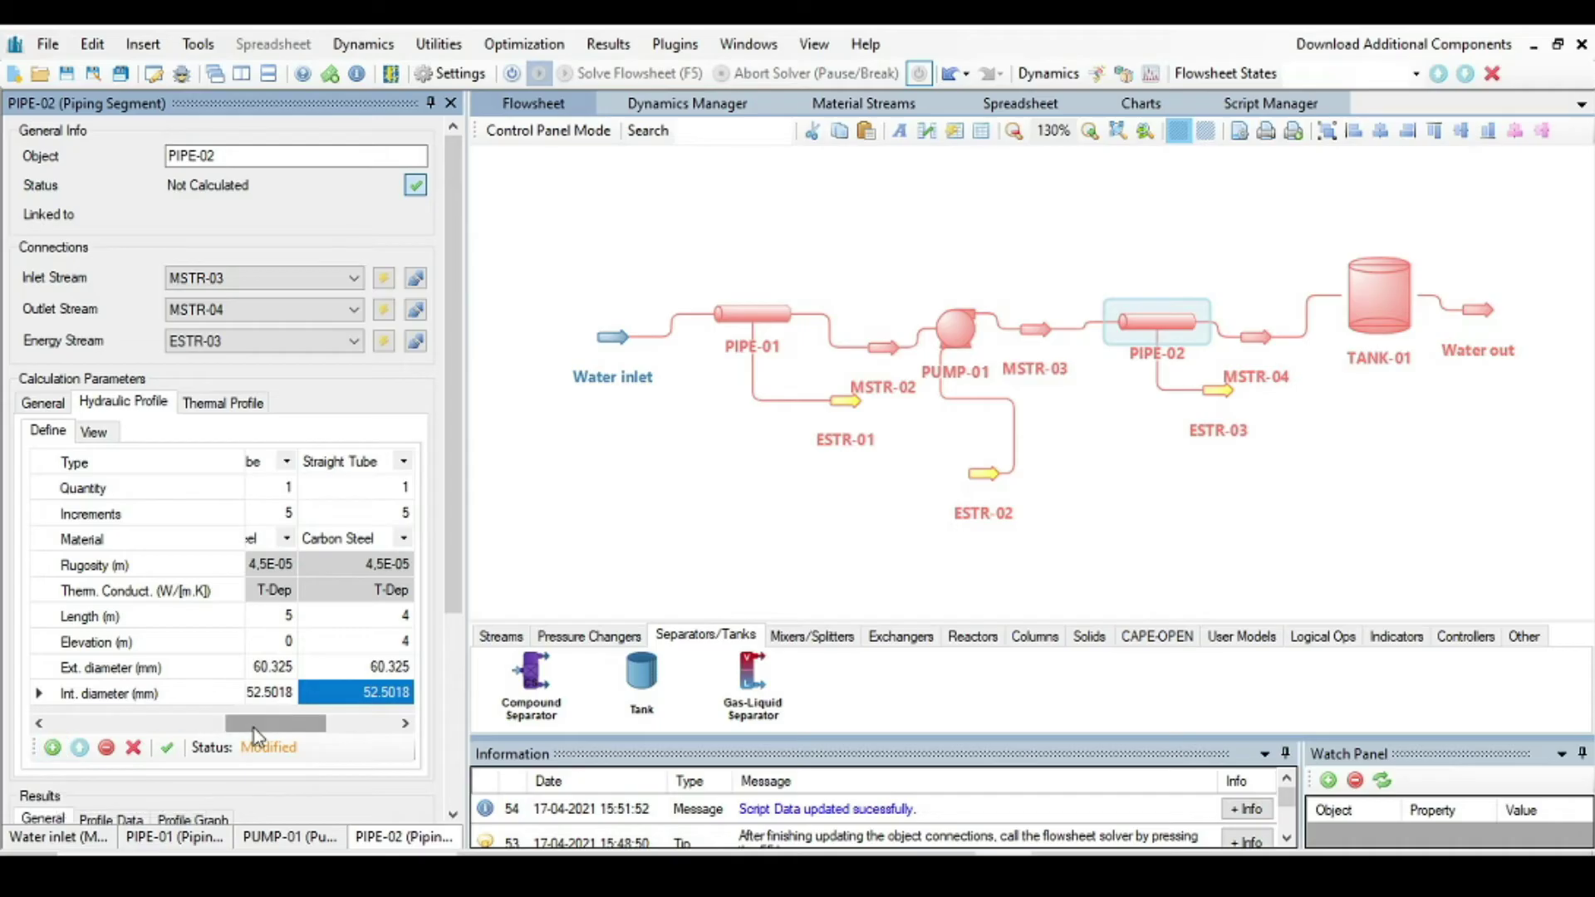
Set the material of PIPE-02's newest segment to Carbon Steel and select its length cell.
left_click(381, 724)
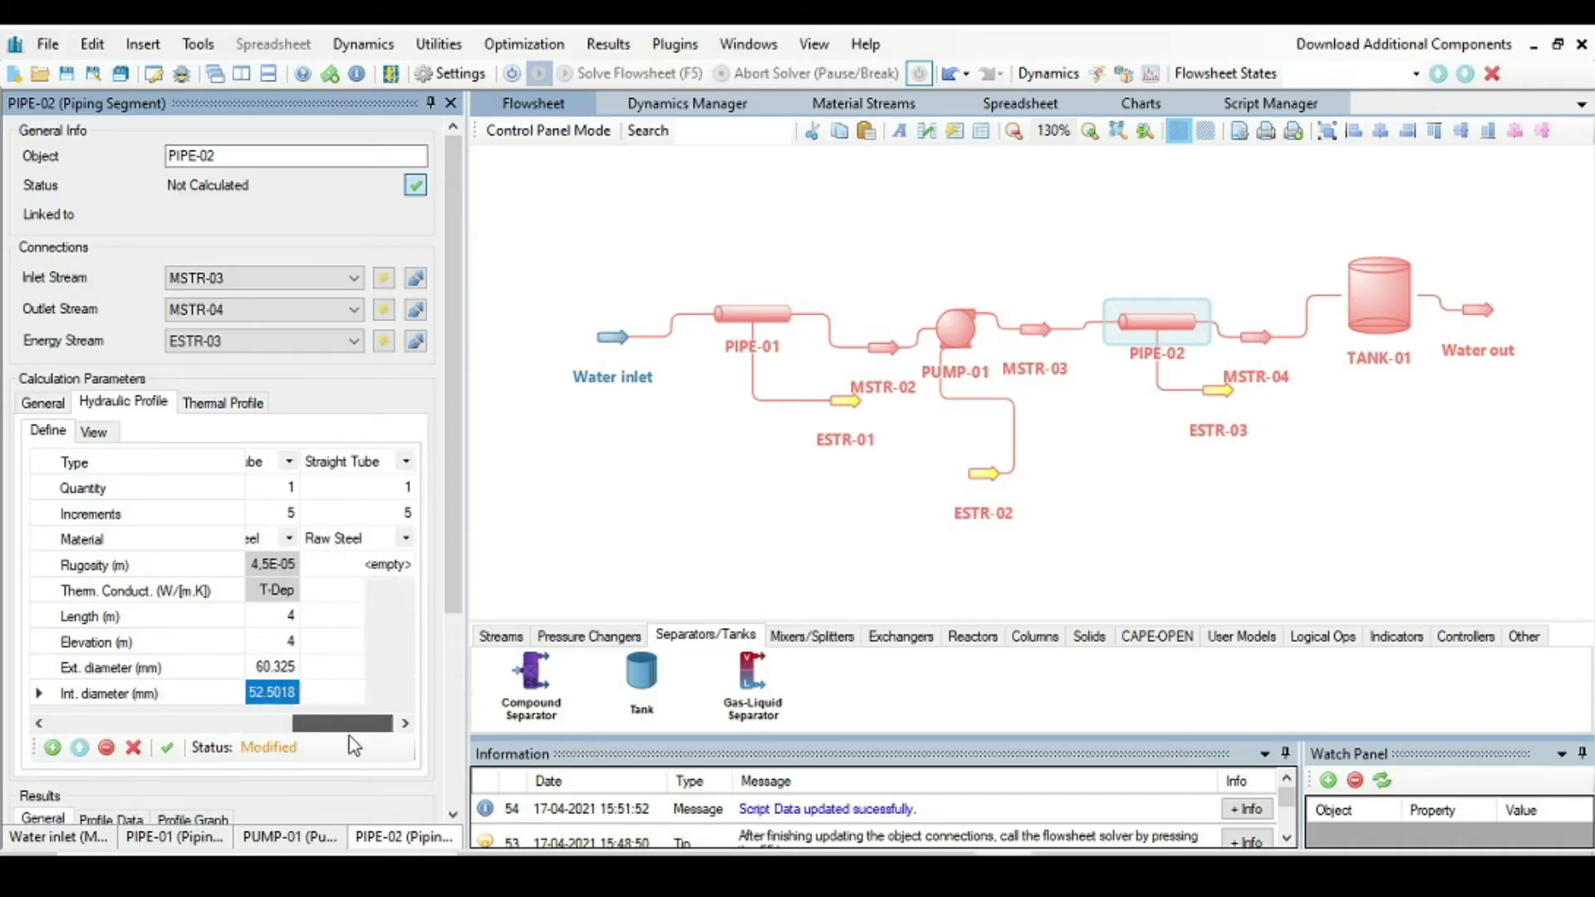
left_click(404, 540)
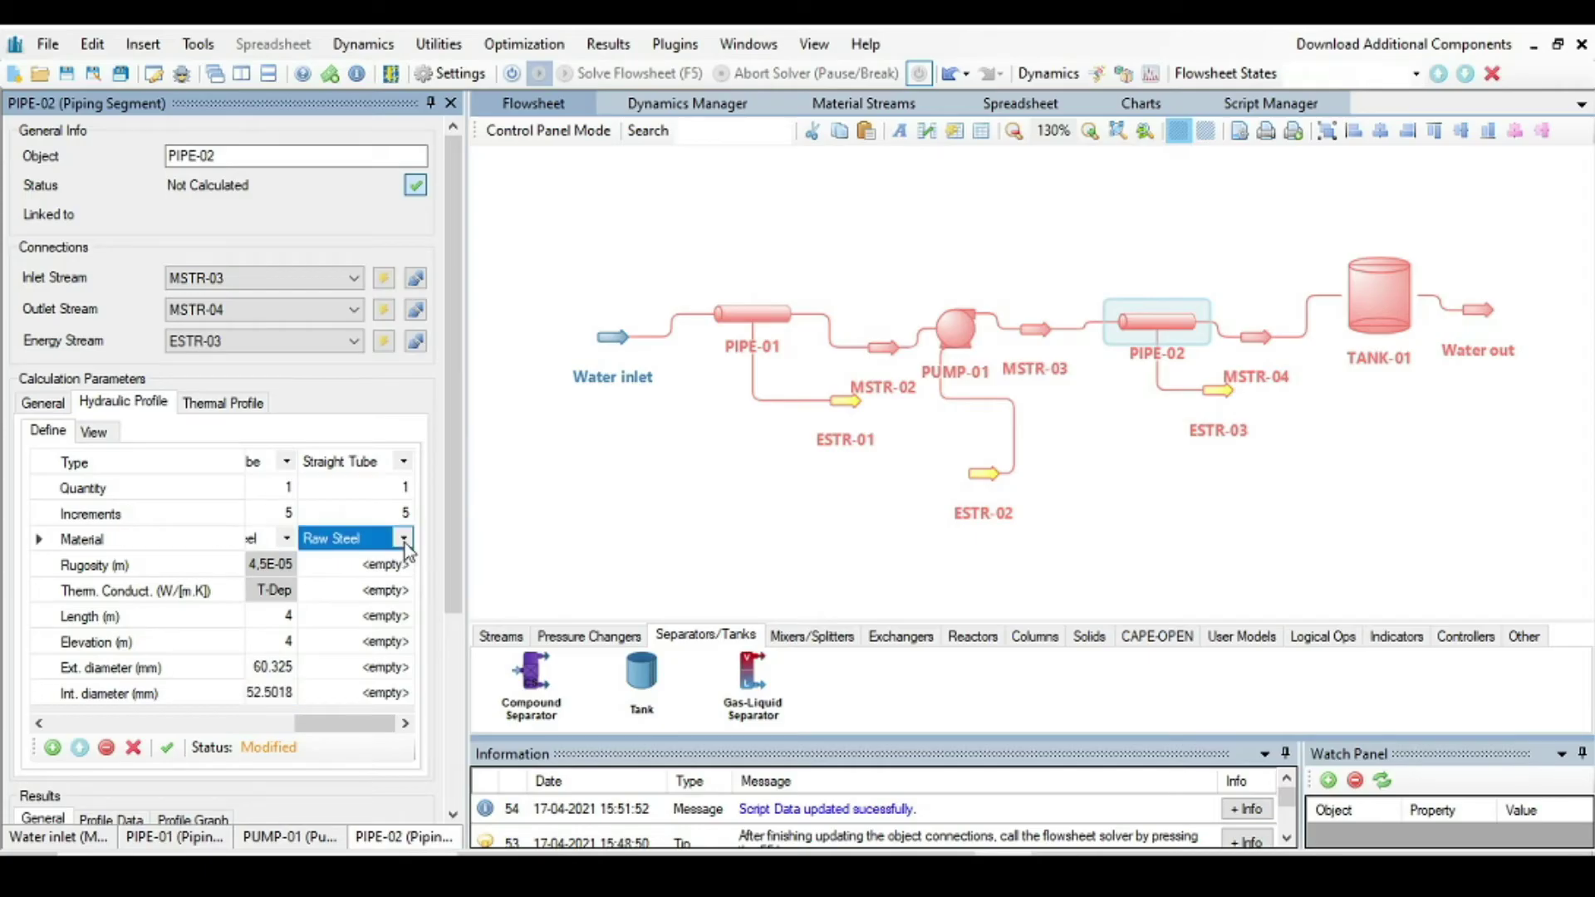
left_click(405, 540)
left_click(337, 578)
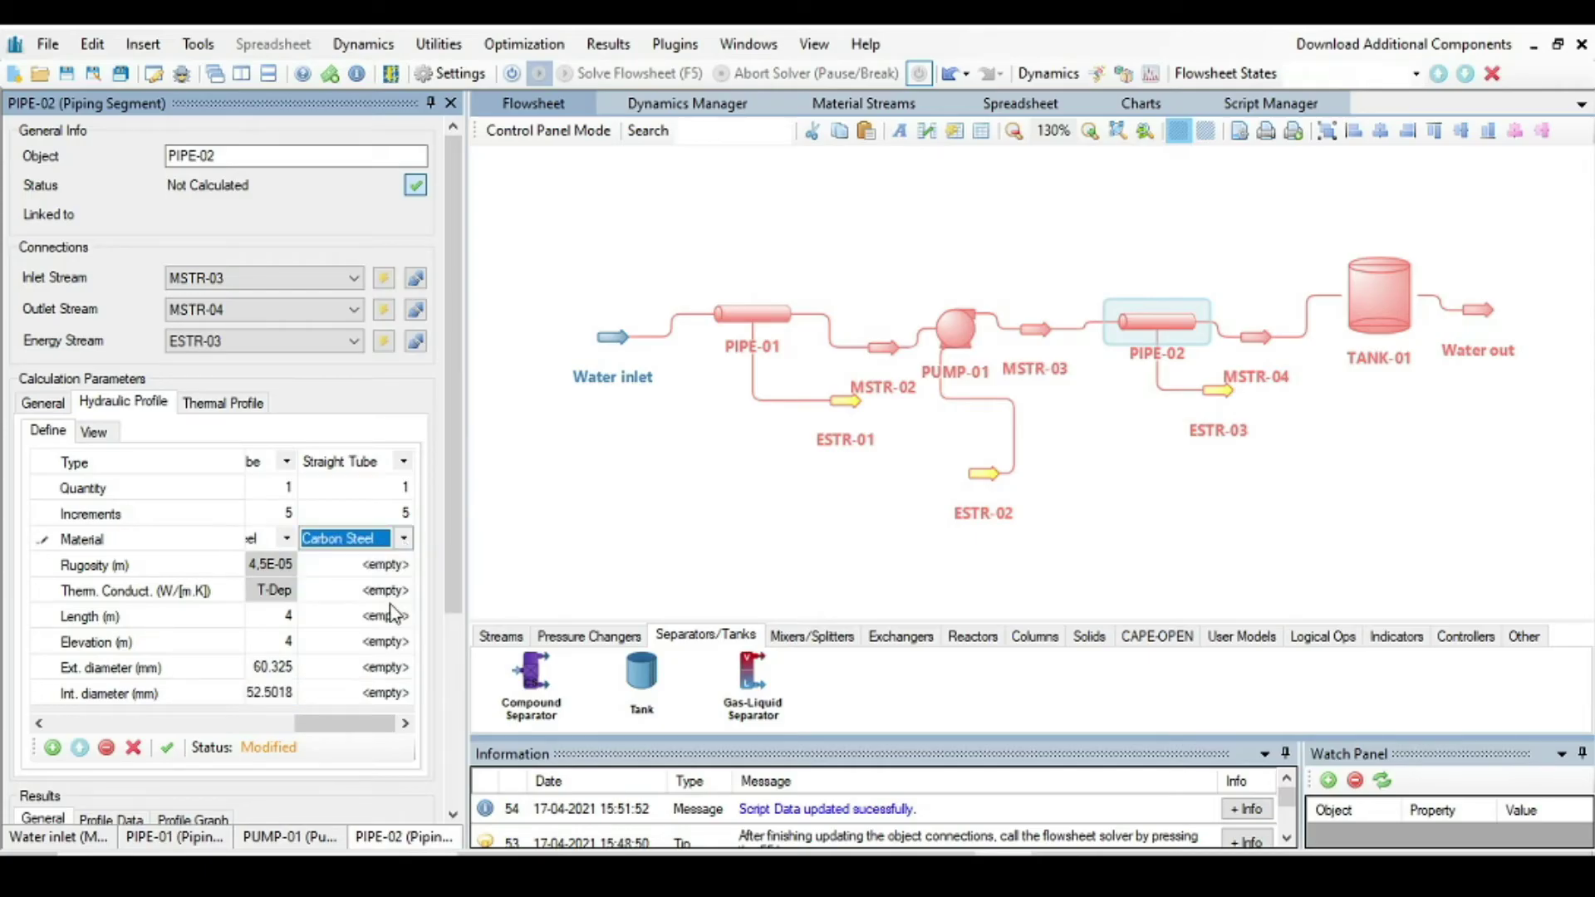
left_click(387, 616)
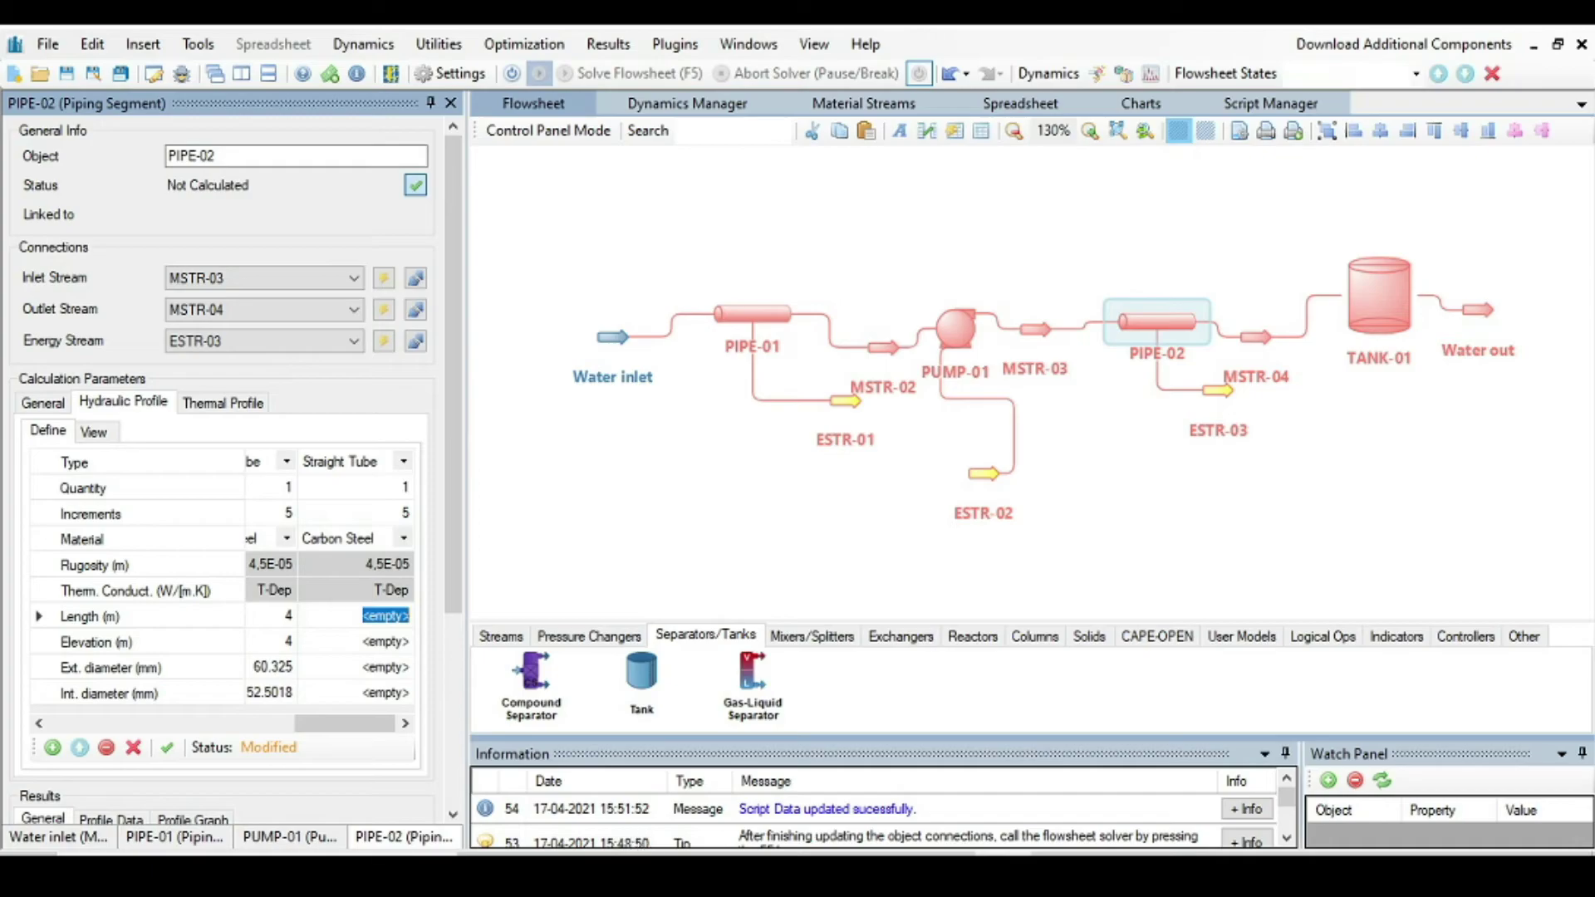
Check the problem-statement slide in PowerPoint, then return to DWSIM.
key("alt+Tab")
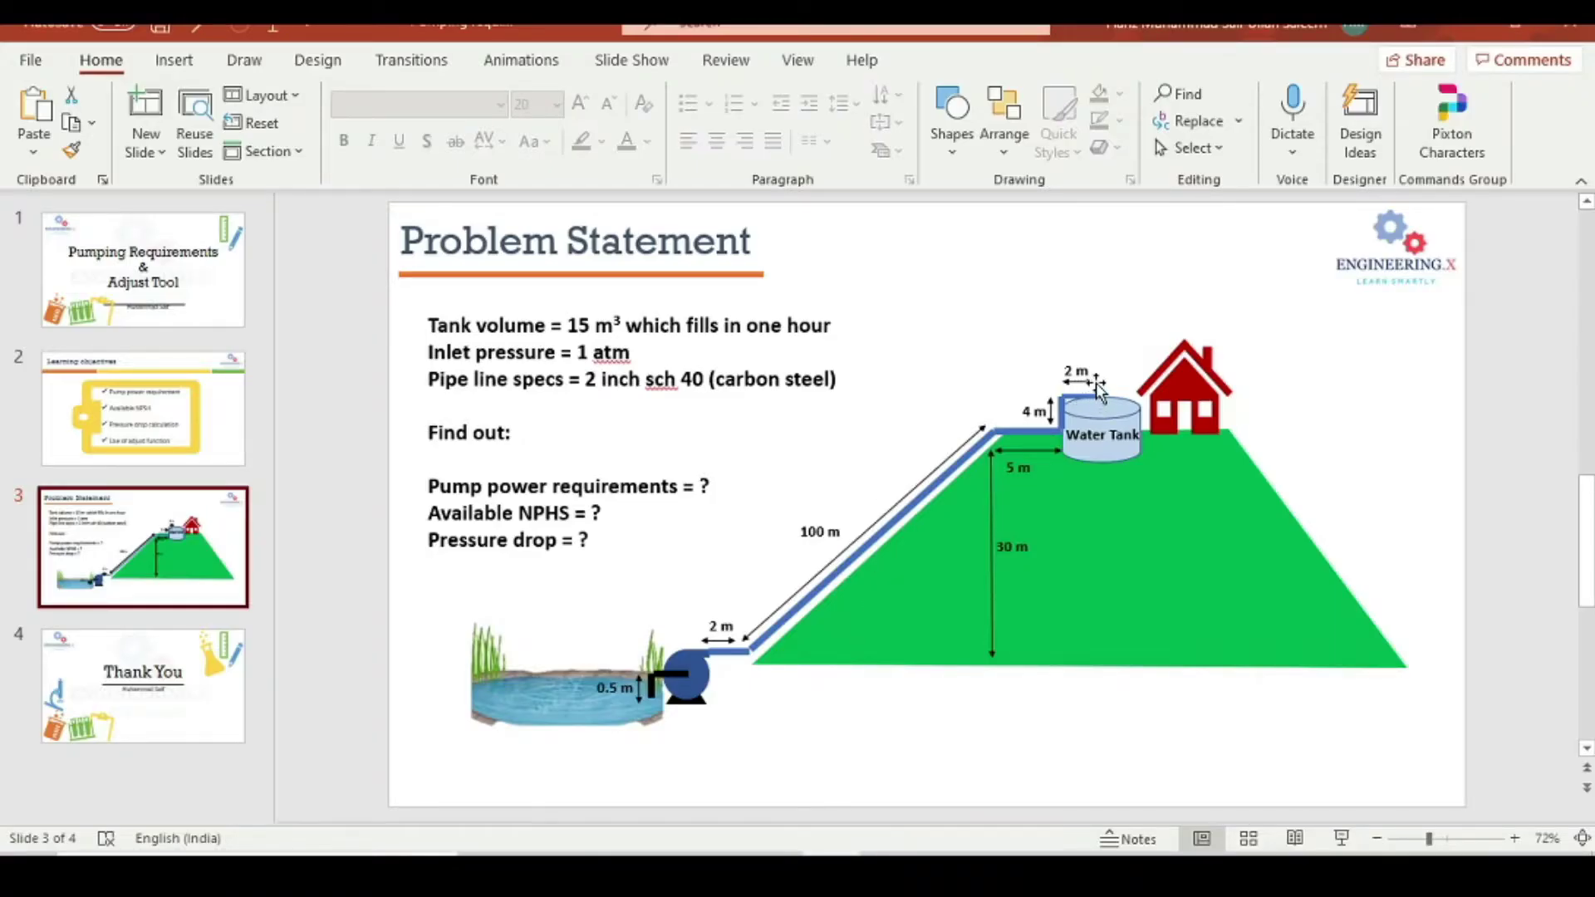
mouse_move(833, 853)
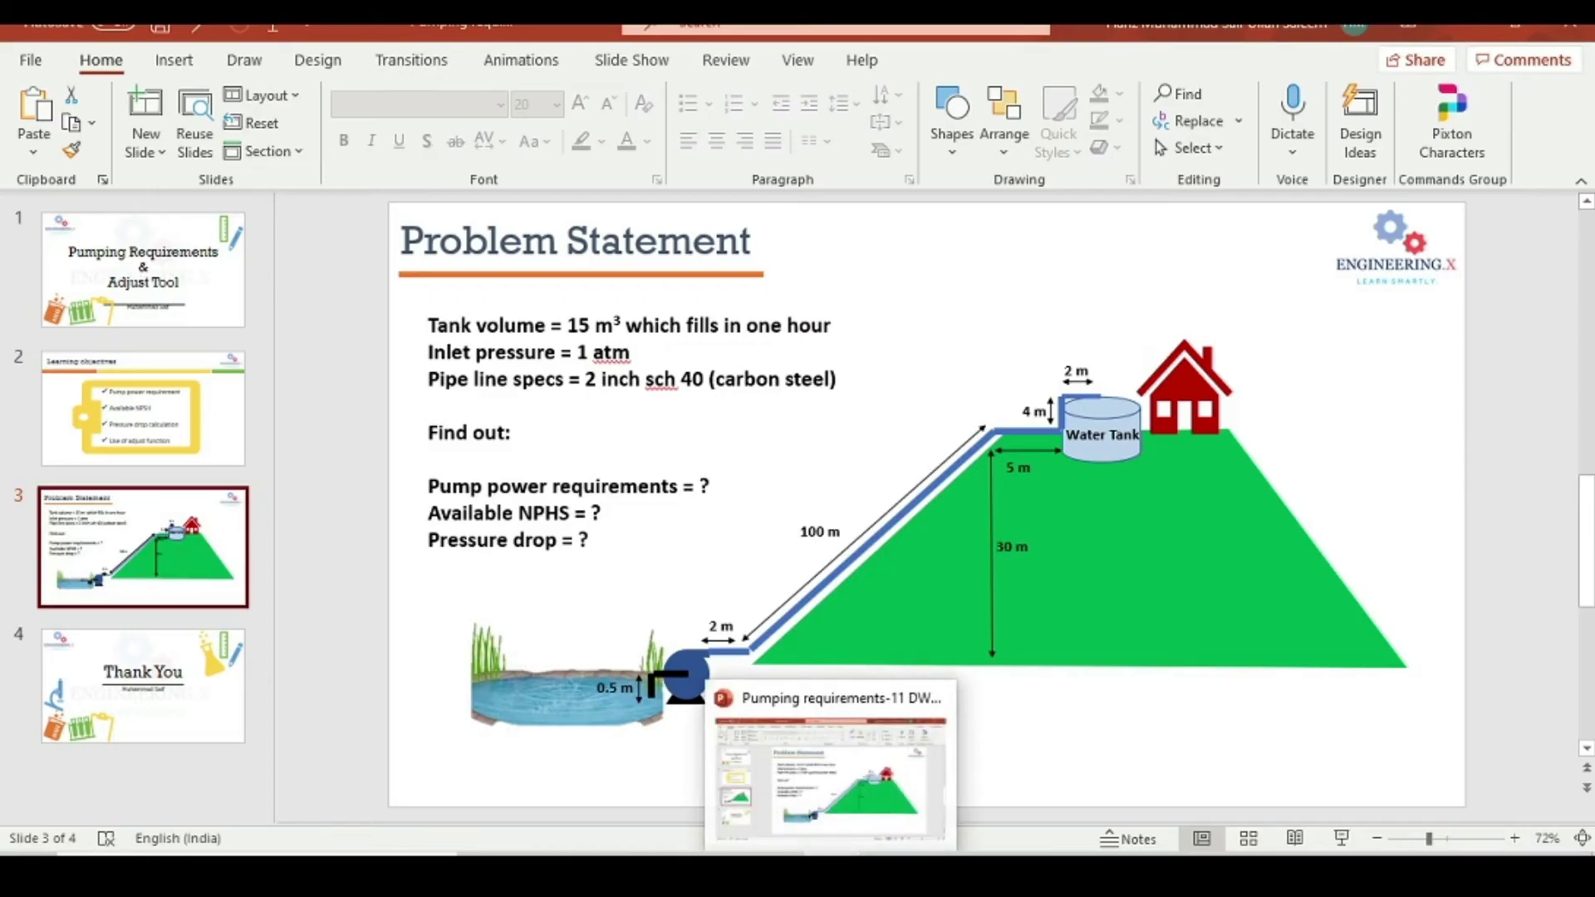
left_click(830, 772)
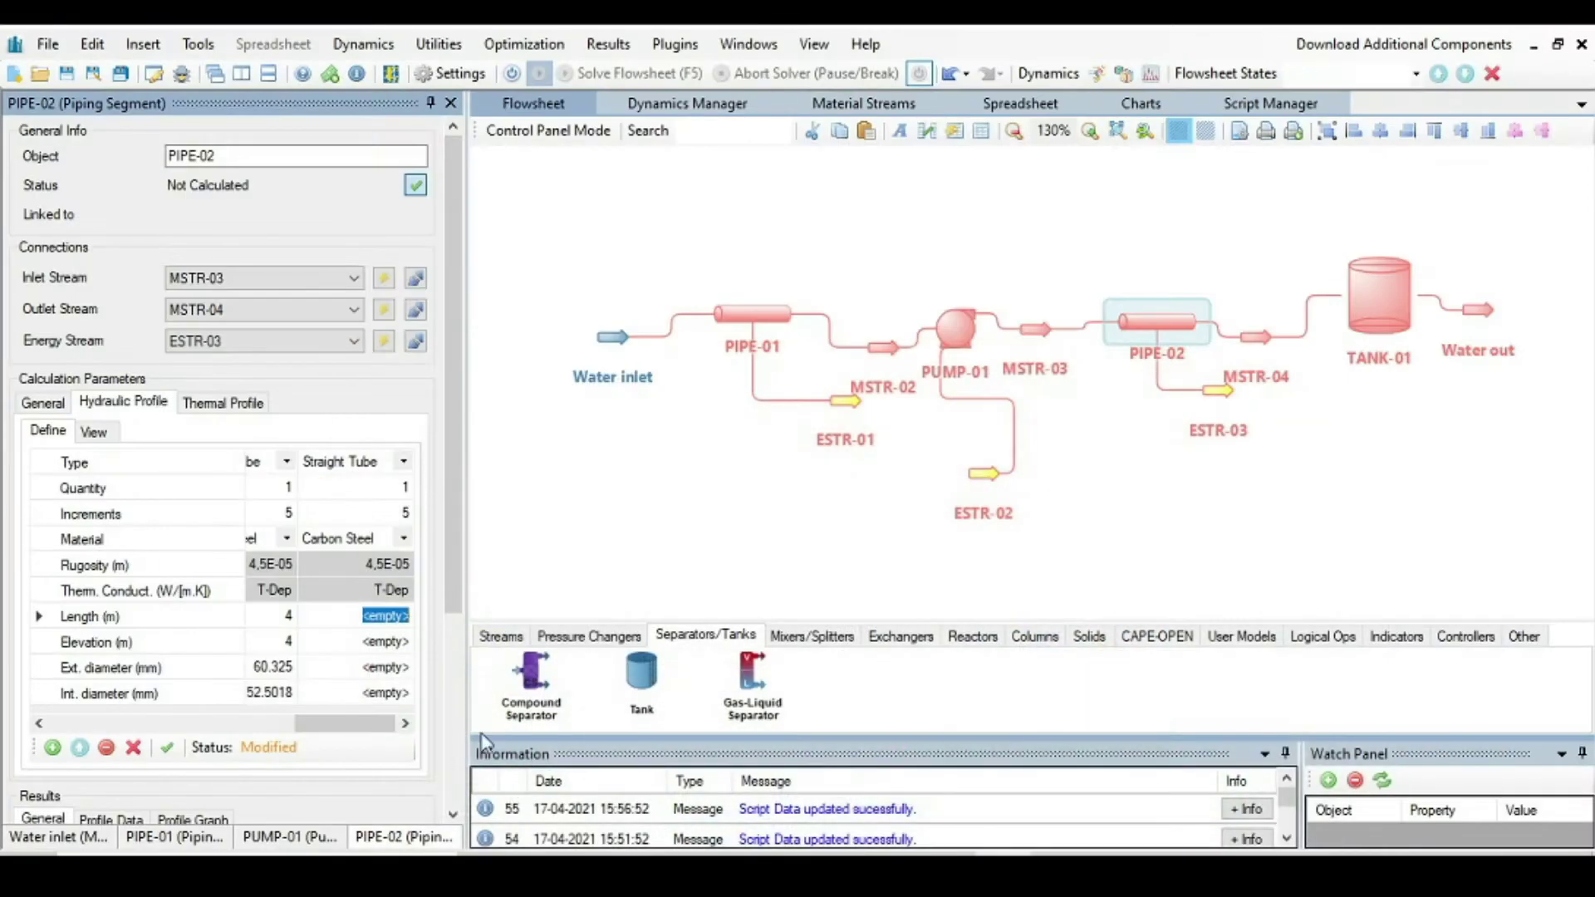
Give PIPE-02's second section 2 m length, 0 m elevation and 2" STD/40 diameter, then apply.
type("2")
left_click(382, 648)
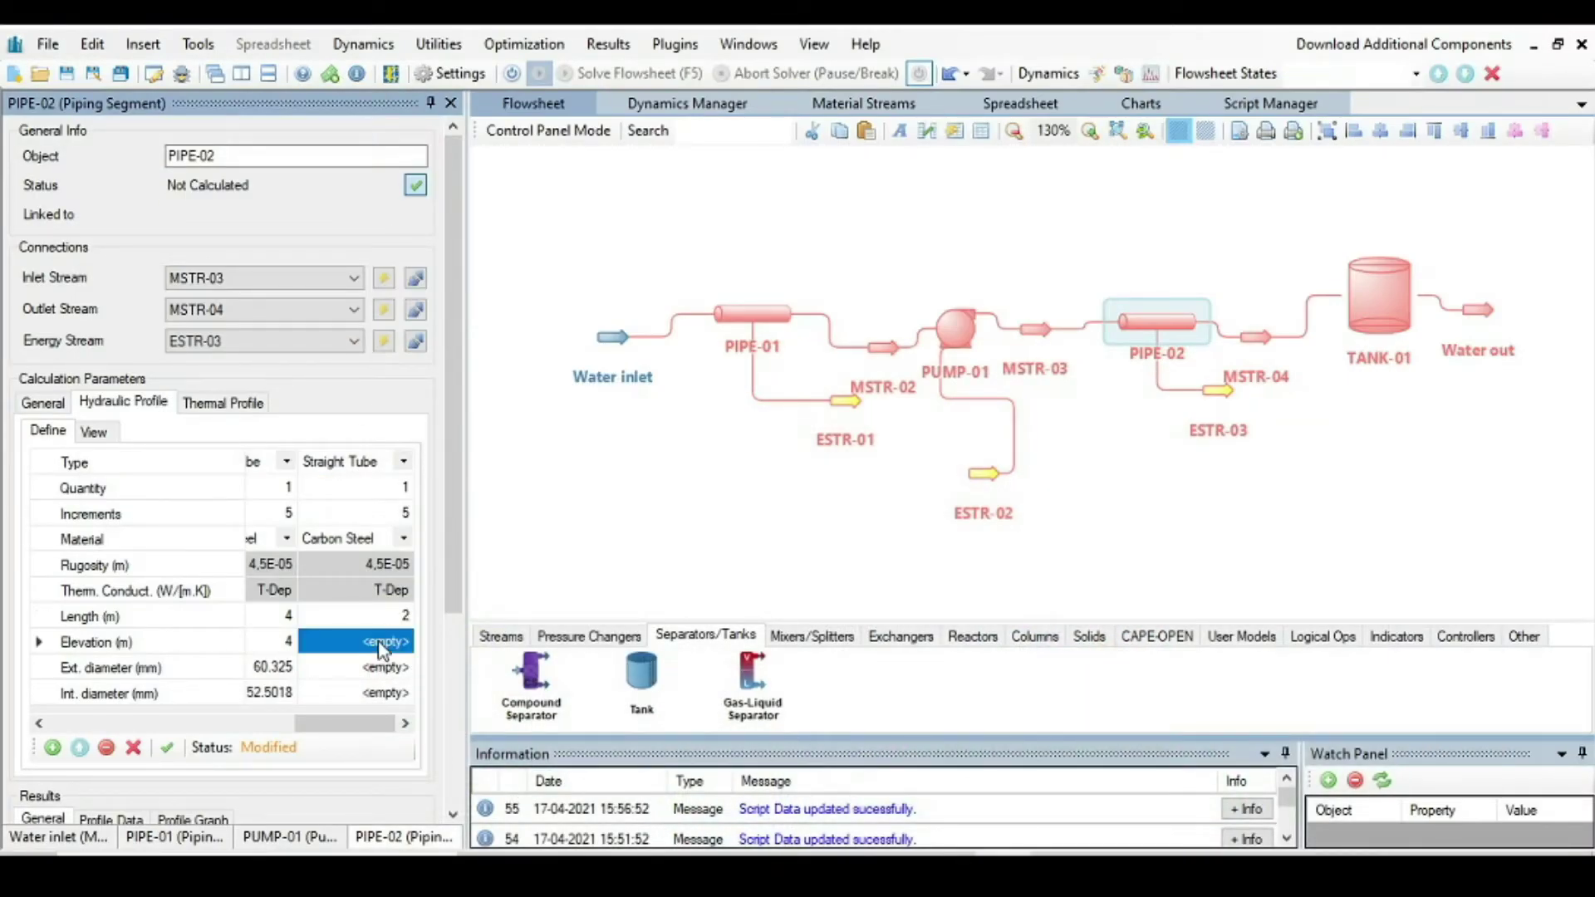
type("0")
left_click(374, 668)
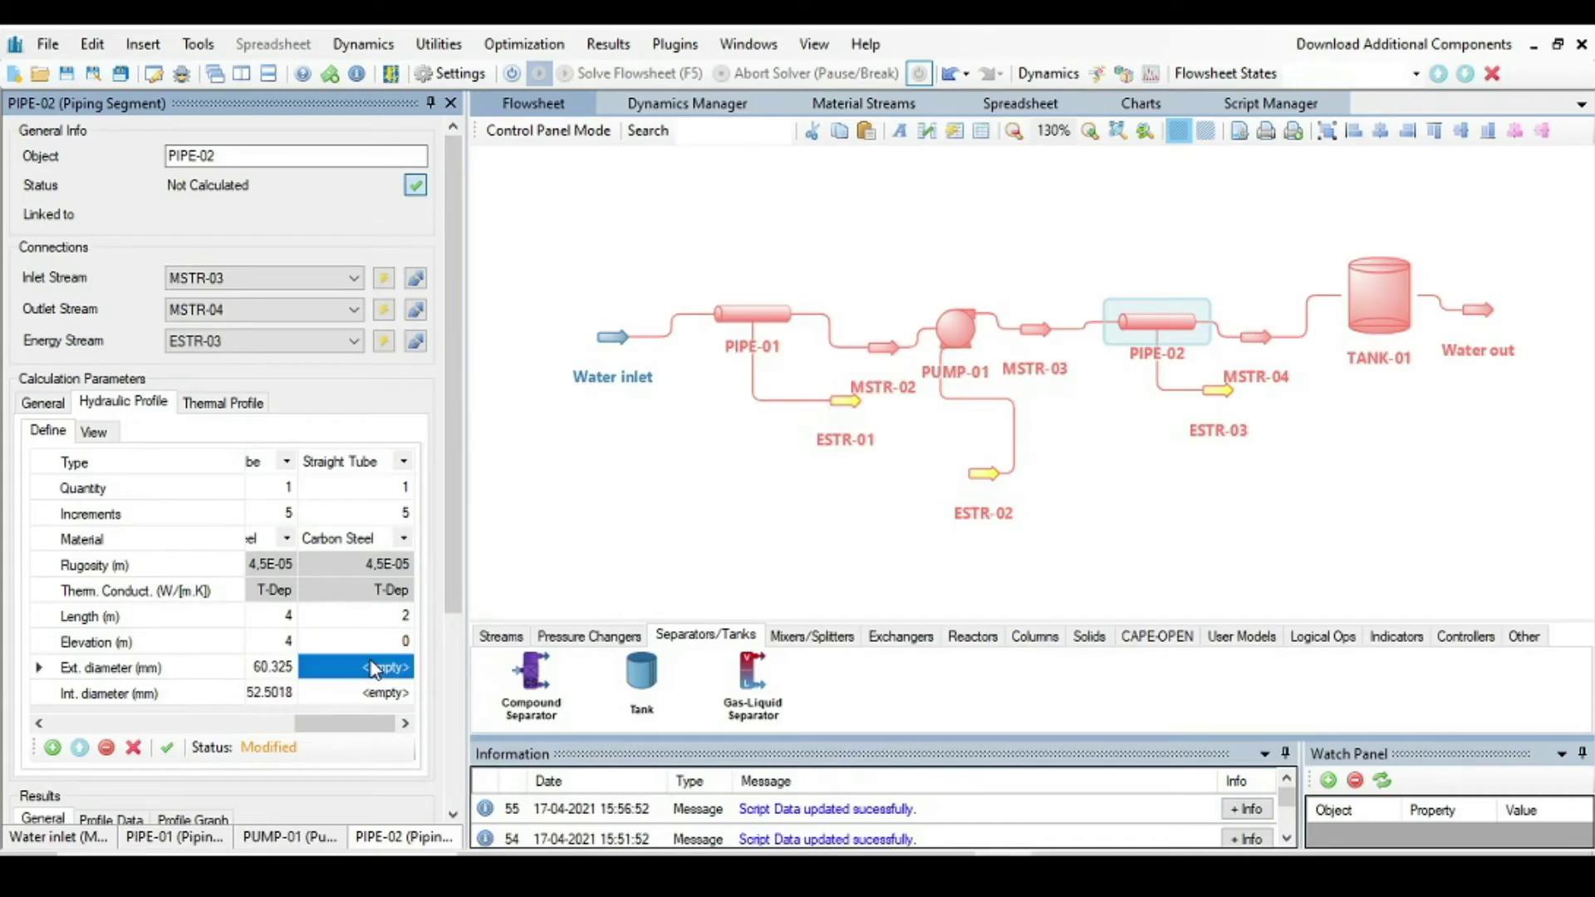
left_click(374, 667)
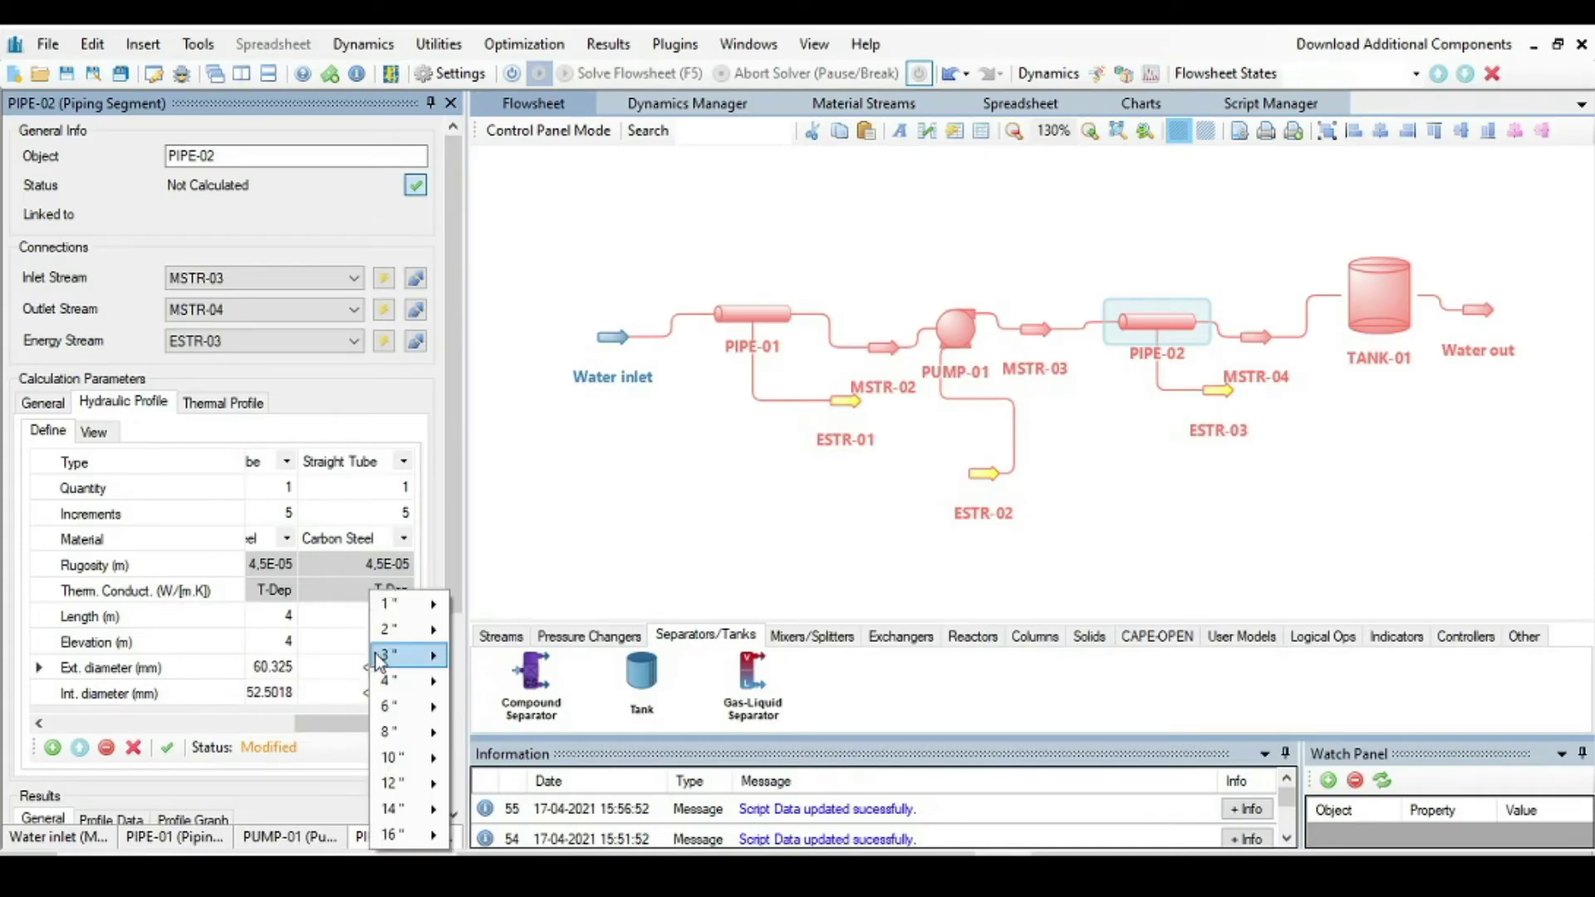
mouse_move(380, 640)
left_click(550, 683)
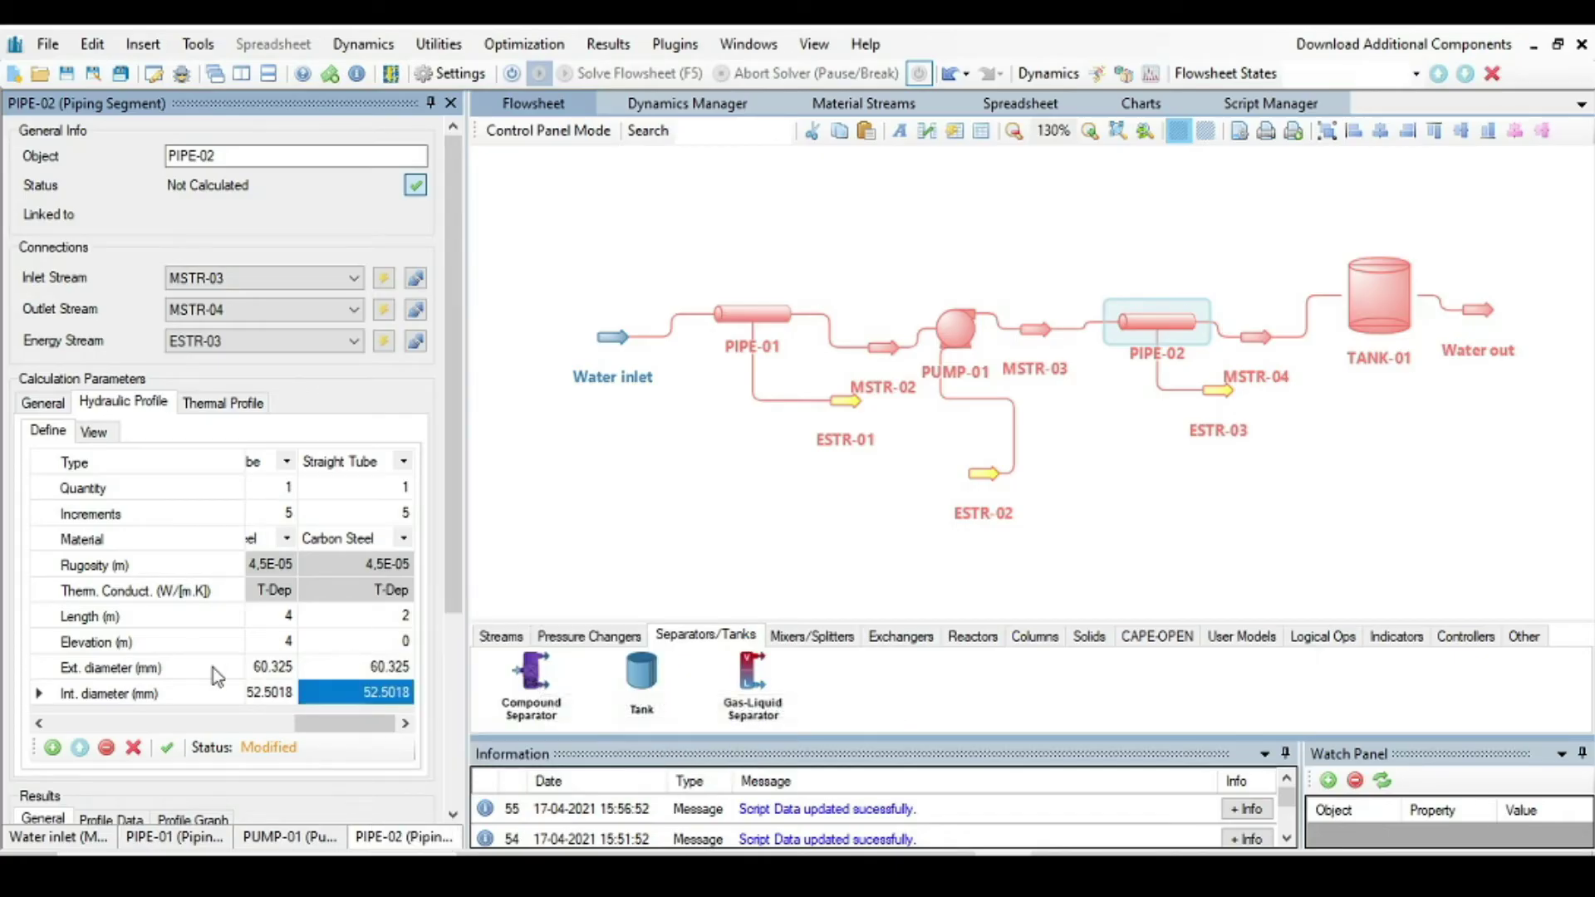
left_click(168, 749)
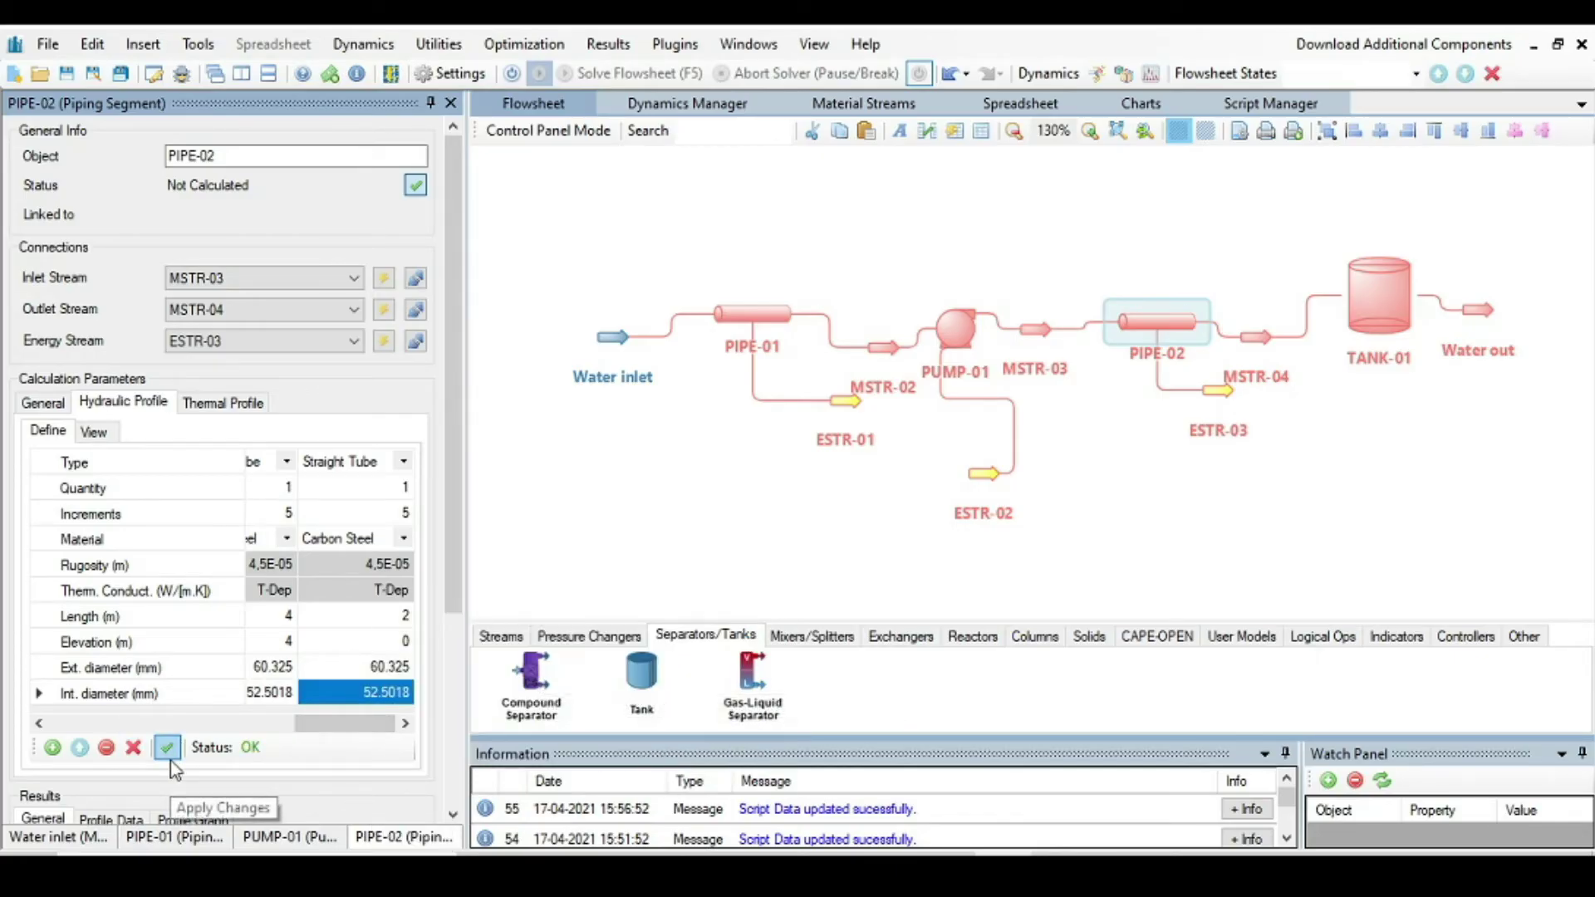
left_click(98, 431)
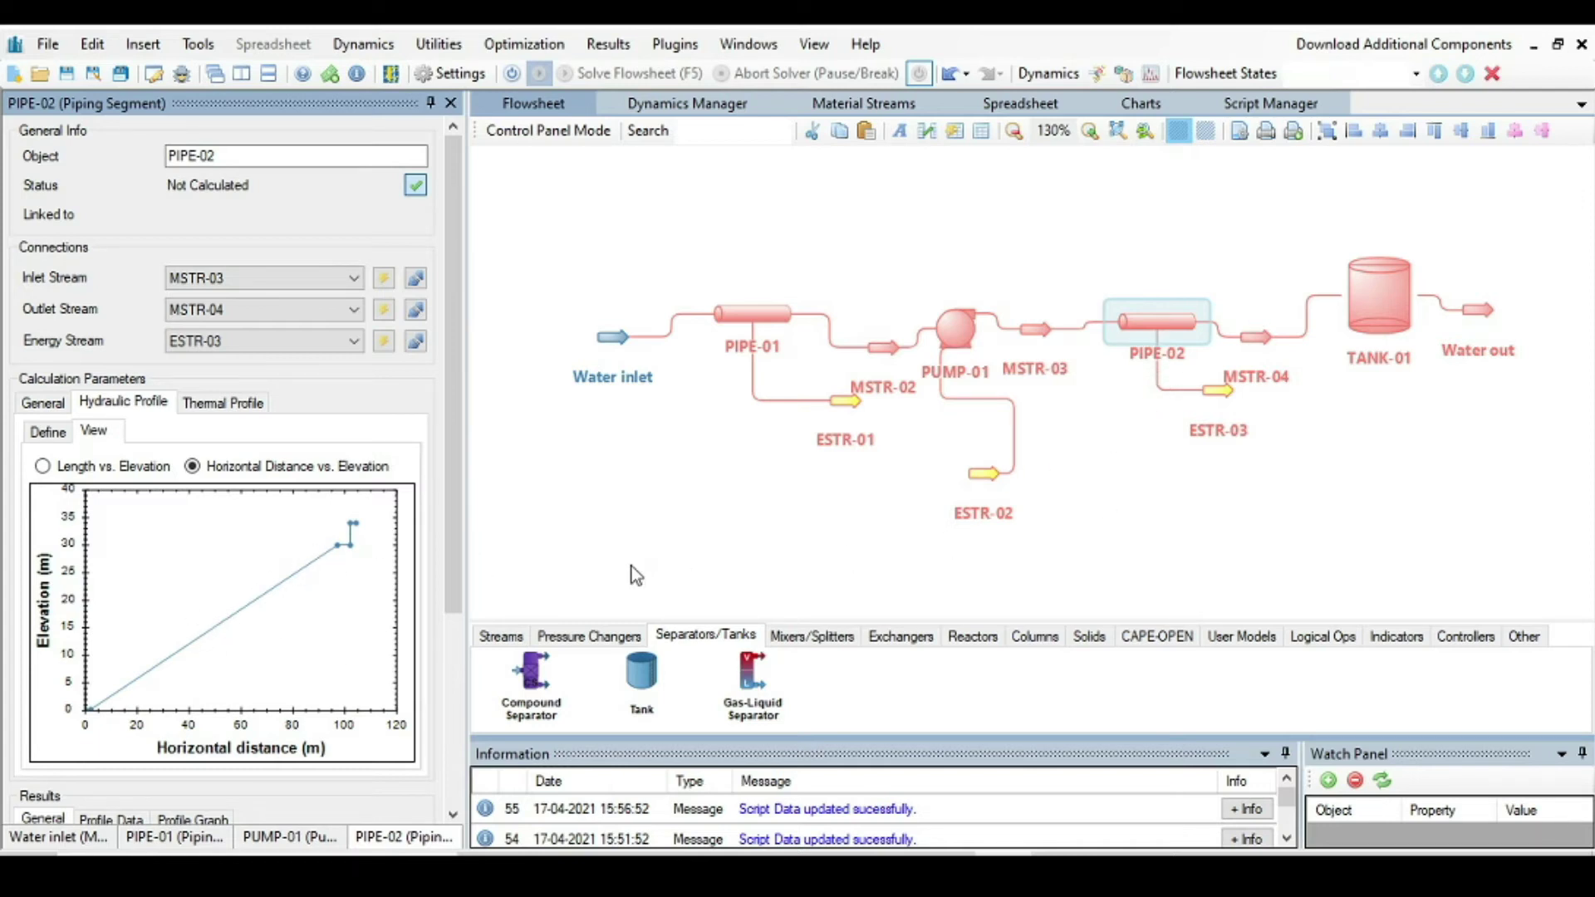
Set TANK-01's tank volume to 15 m3 and switch on the flowsheet calculator.
left_click(1382, 293)
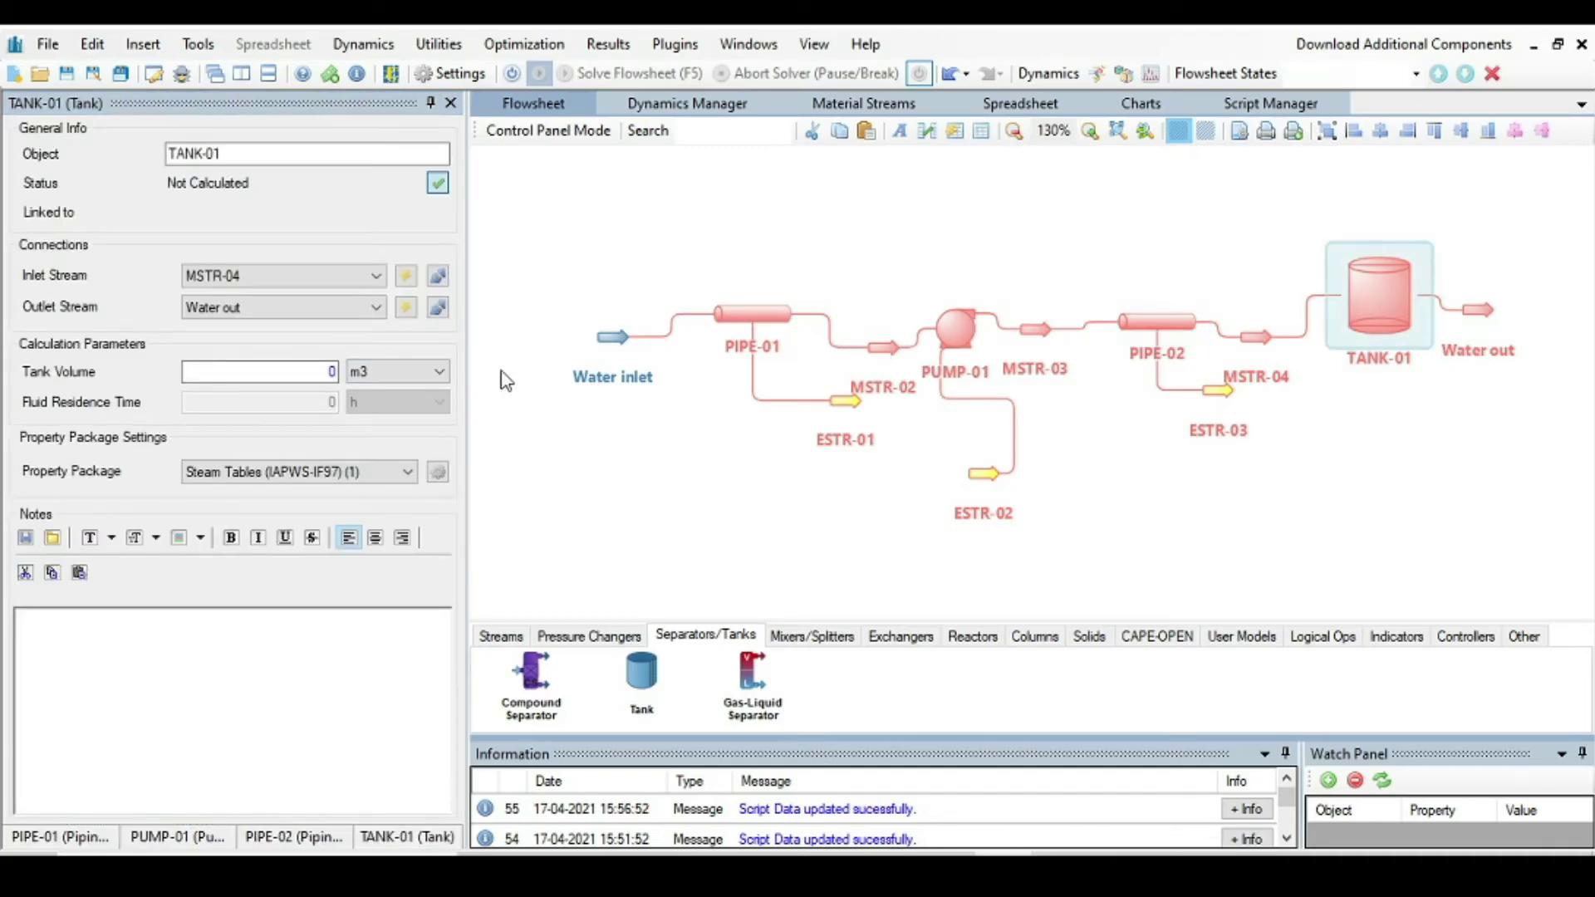
double_click(332, 372)
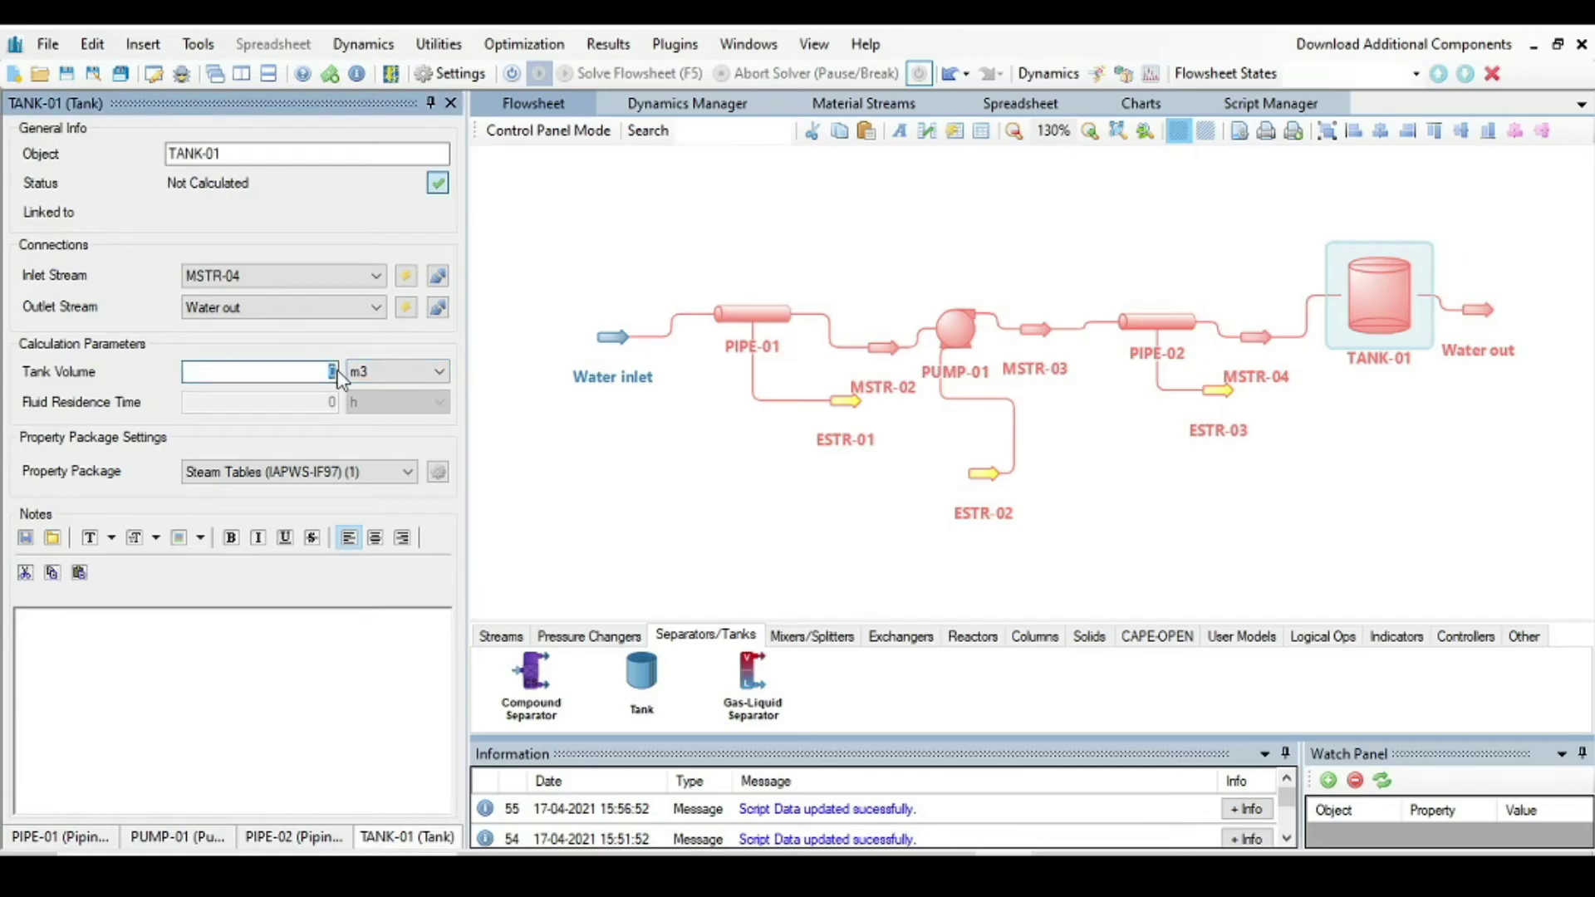
key("alt+Tab")
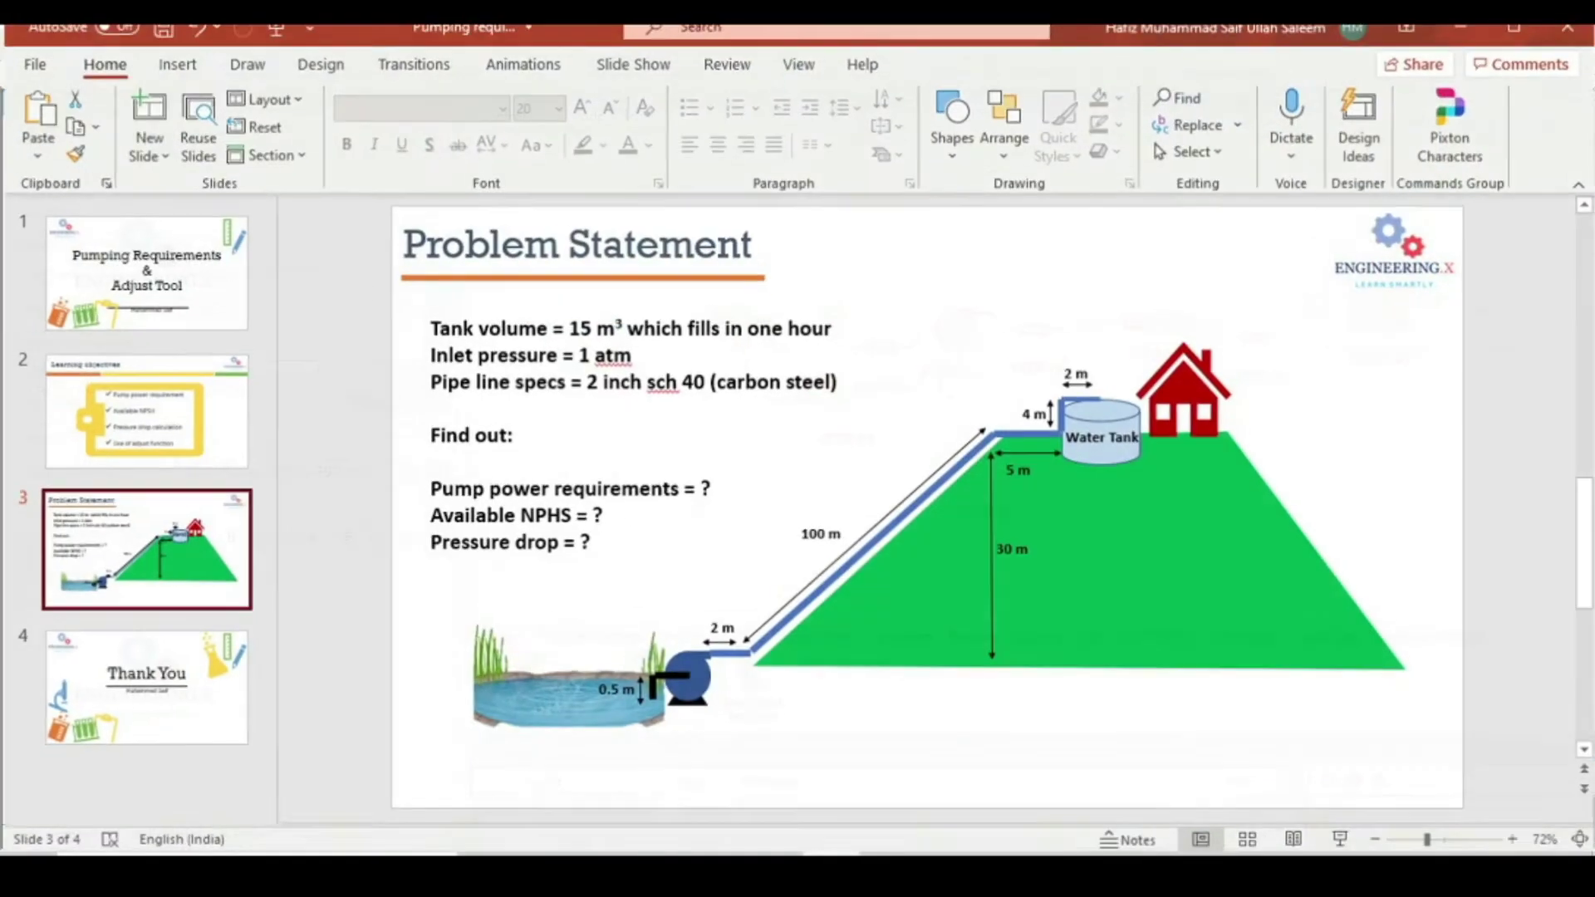
key("alt+Tab")
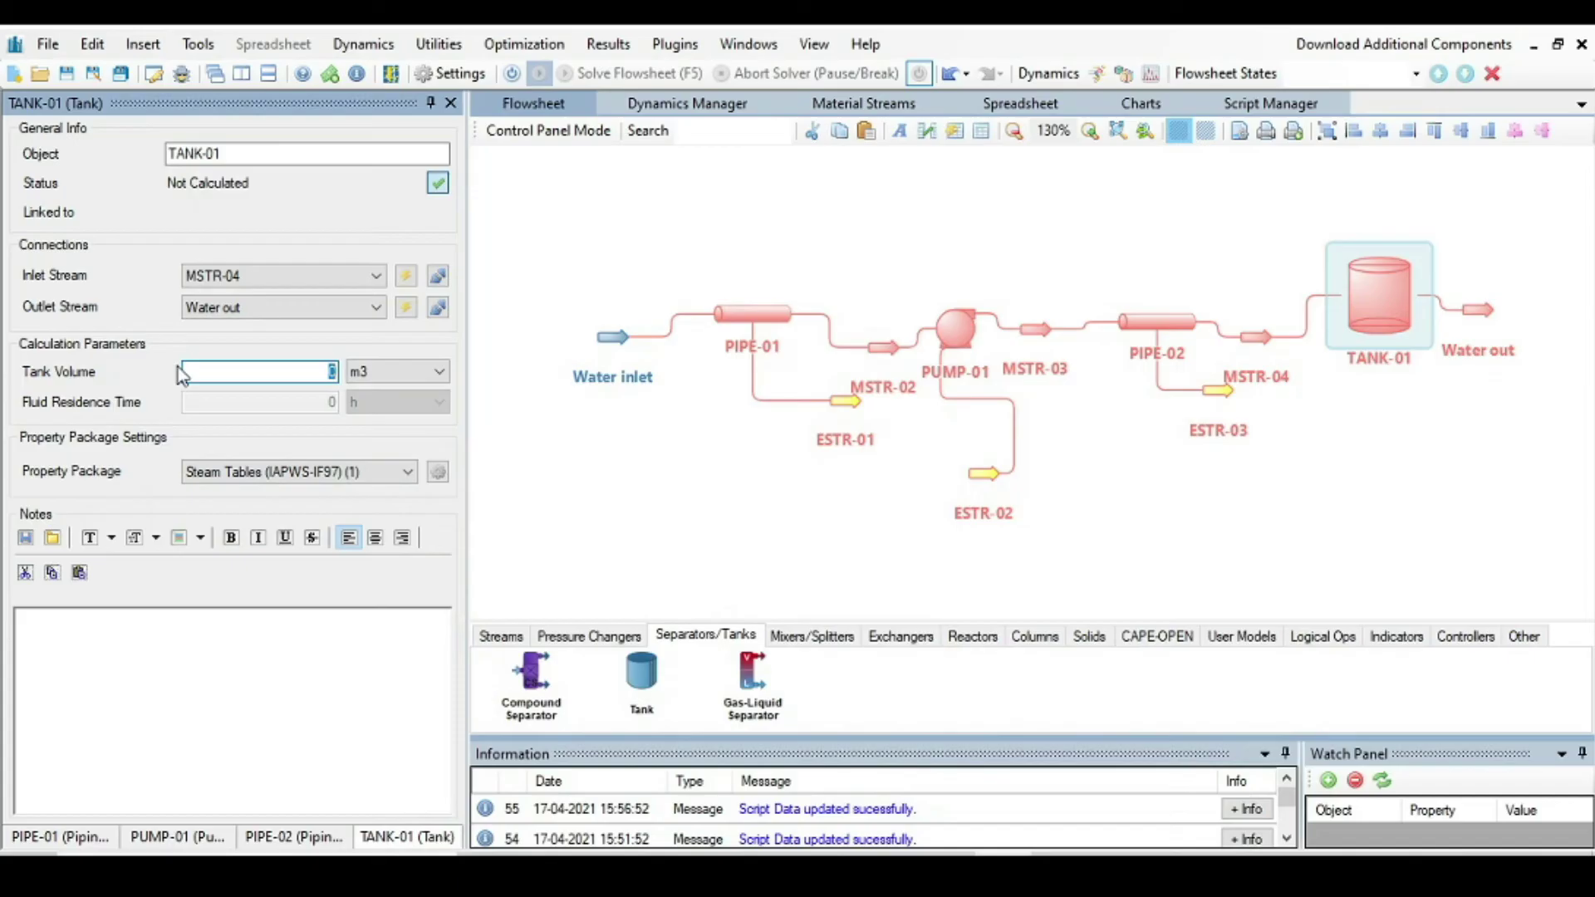
type("1")
key("shift+Left")
key("shift+Left")
left_click_drag(595, 465, 609, 463)
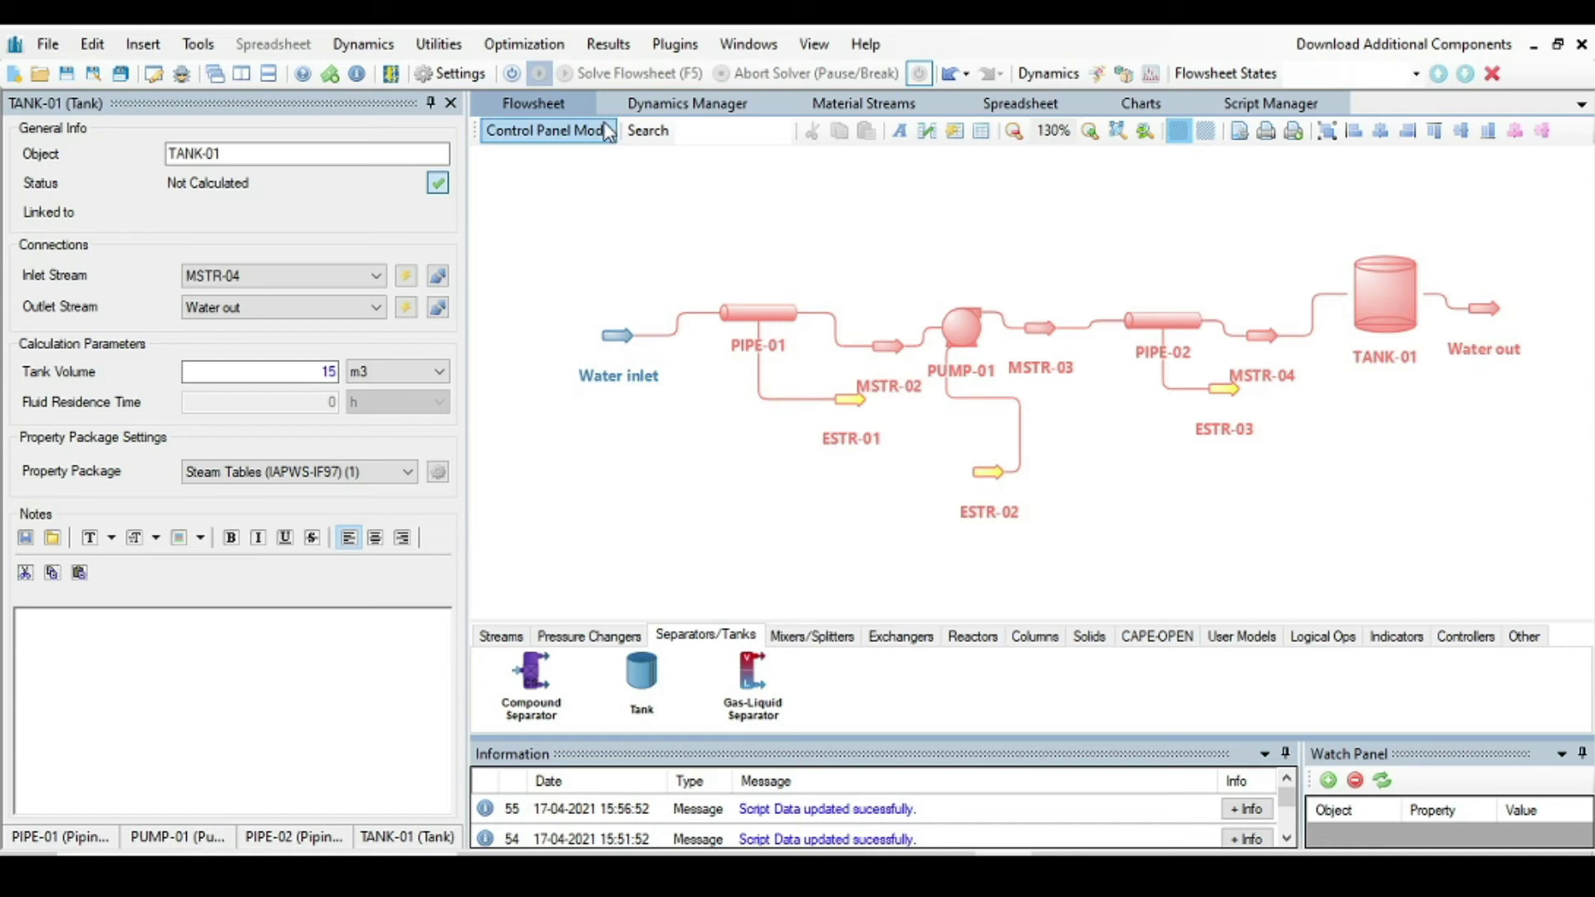
left_click(512, 75)
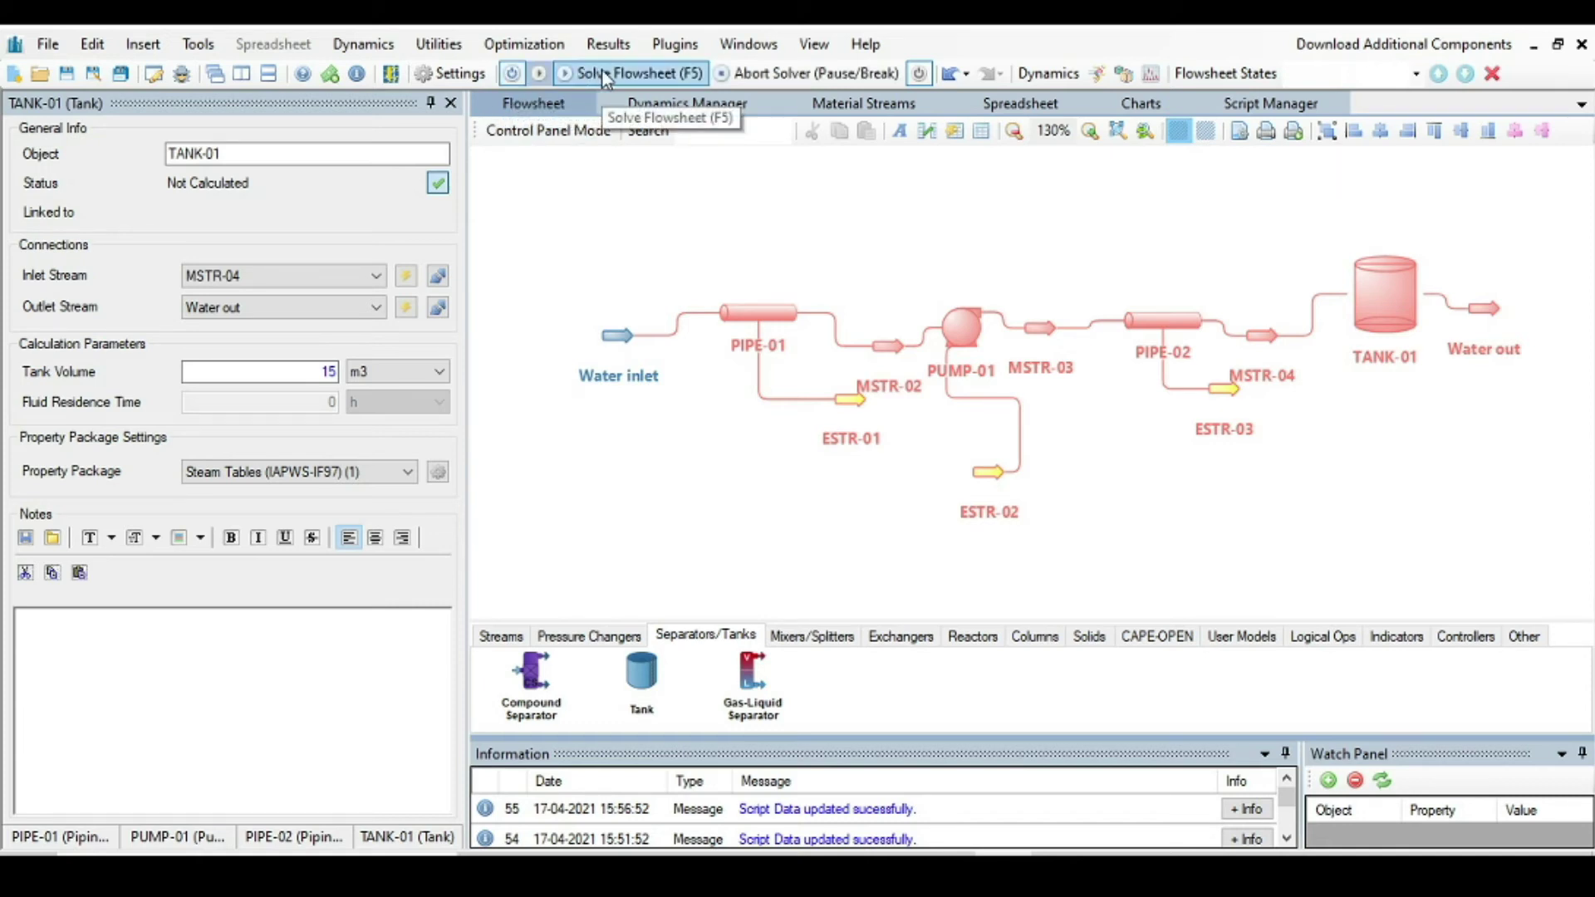
Solve the flowsheet, which reports a PIPE-02 negative-pressure error, and open PUMP-01's properties.
left_click(603, 73)
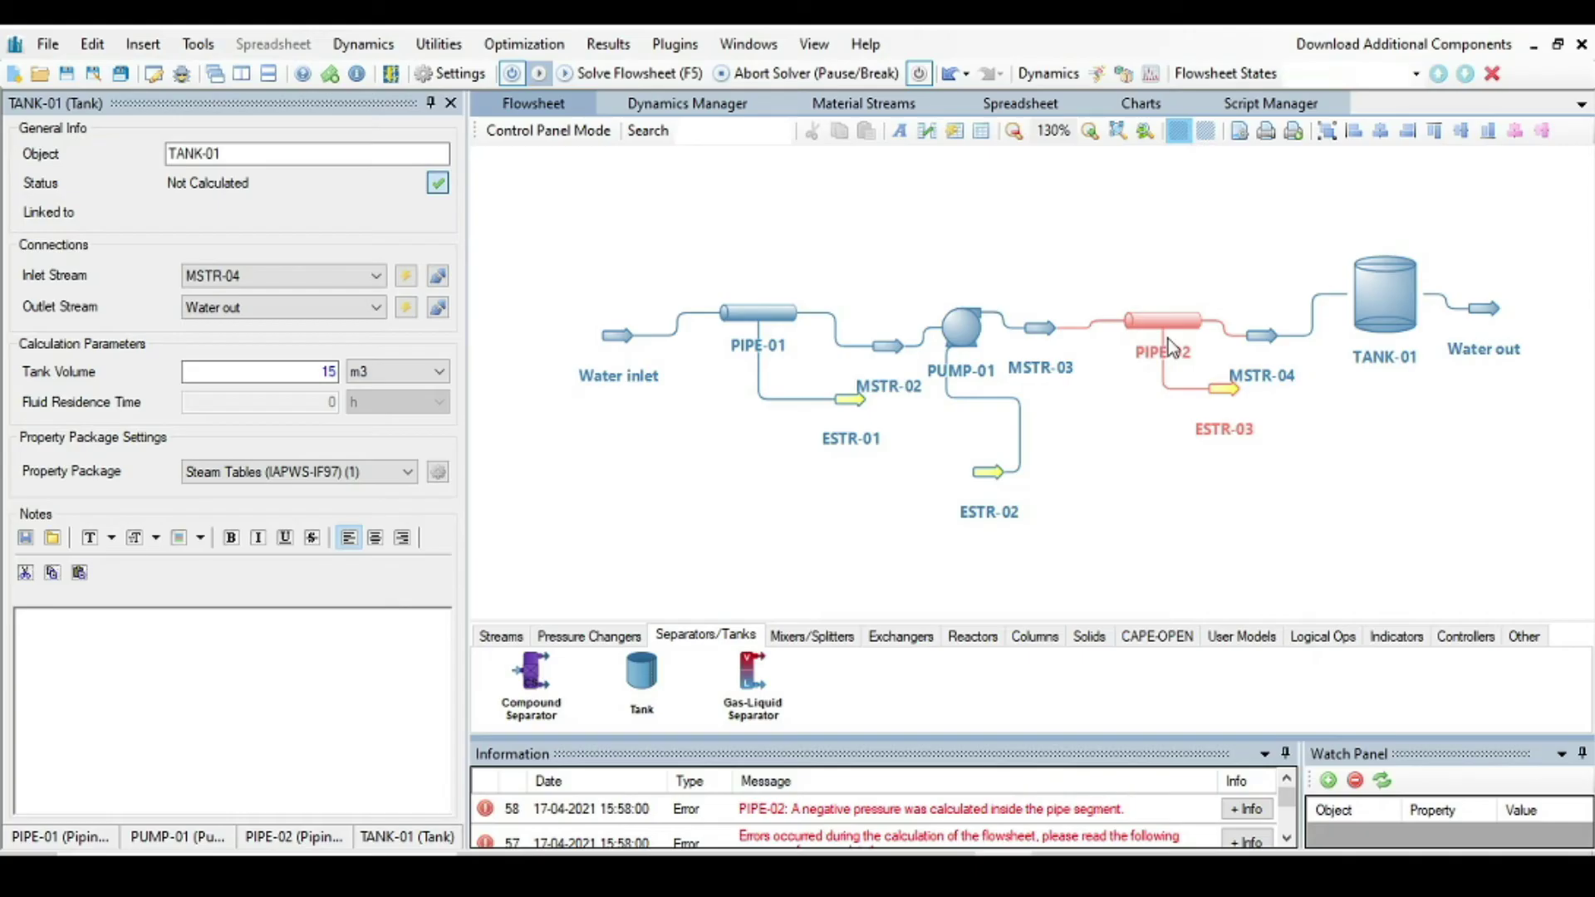
left_click(965, 334)
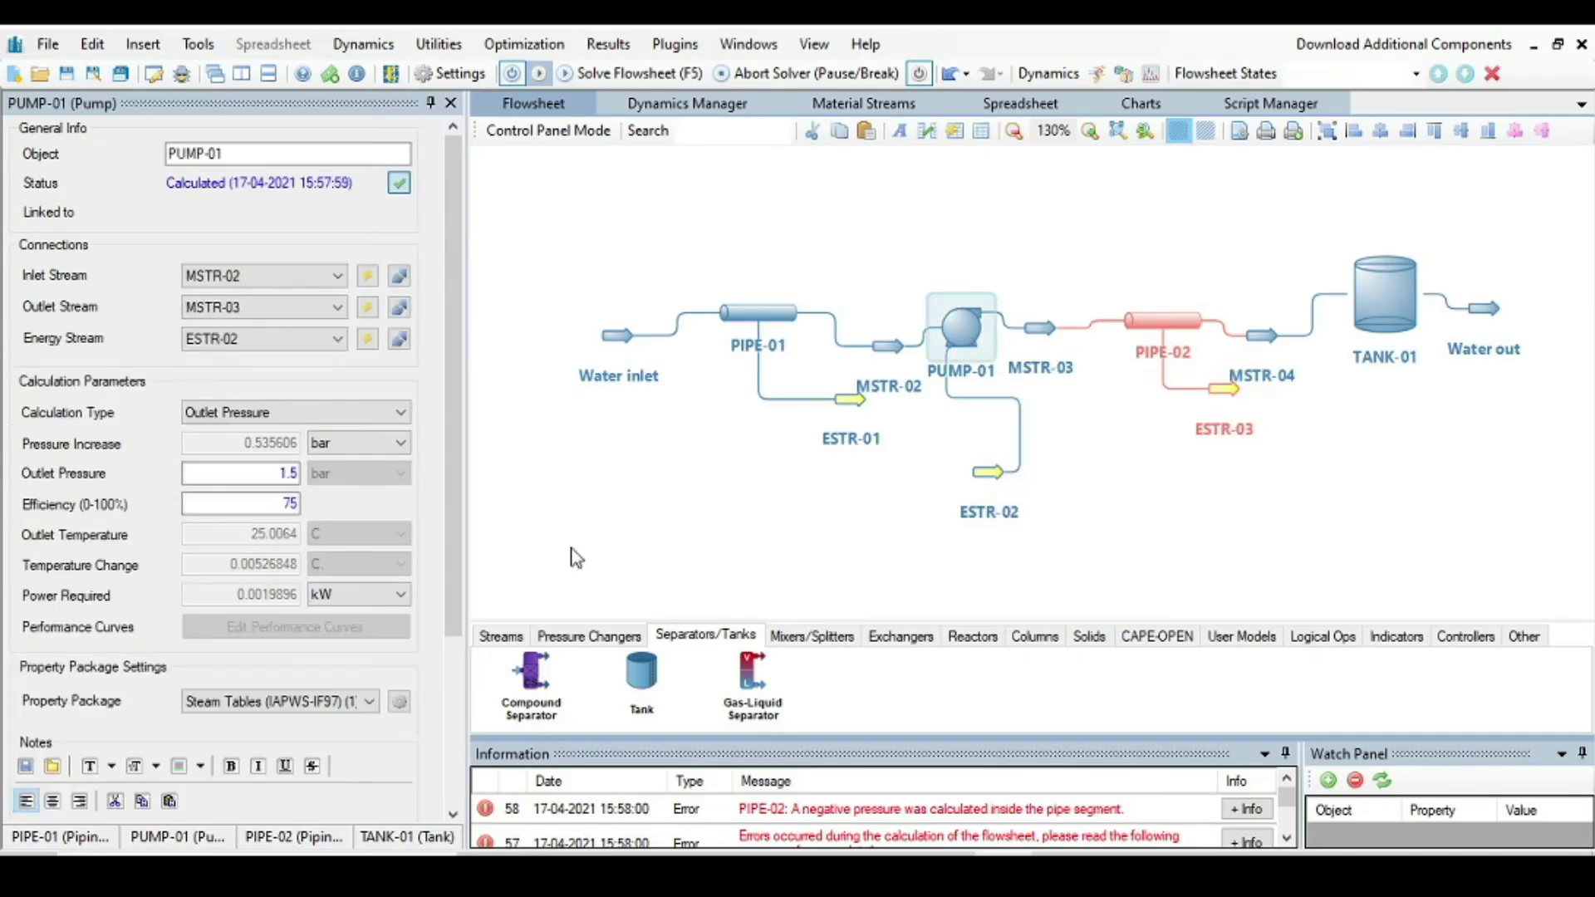
Raise PUMP-01's outlet pressure from 1.5 to 3 bar, then to 5 bar, so the flowsheet solves.
left_click(291, 474)
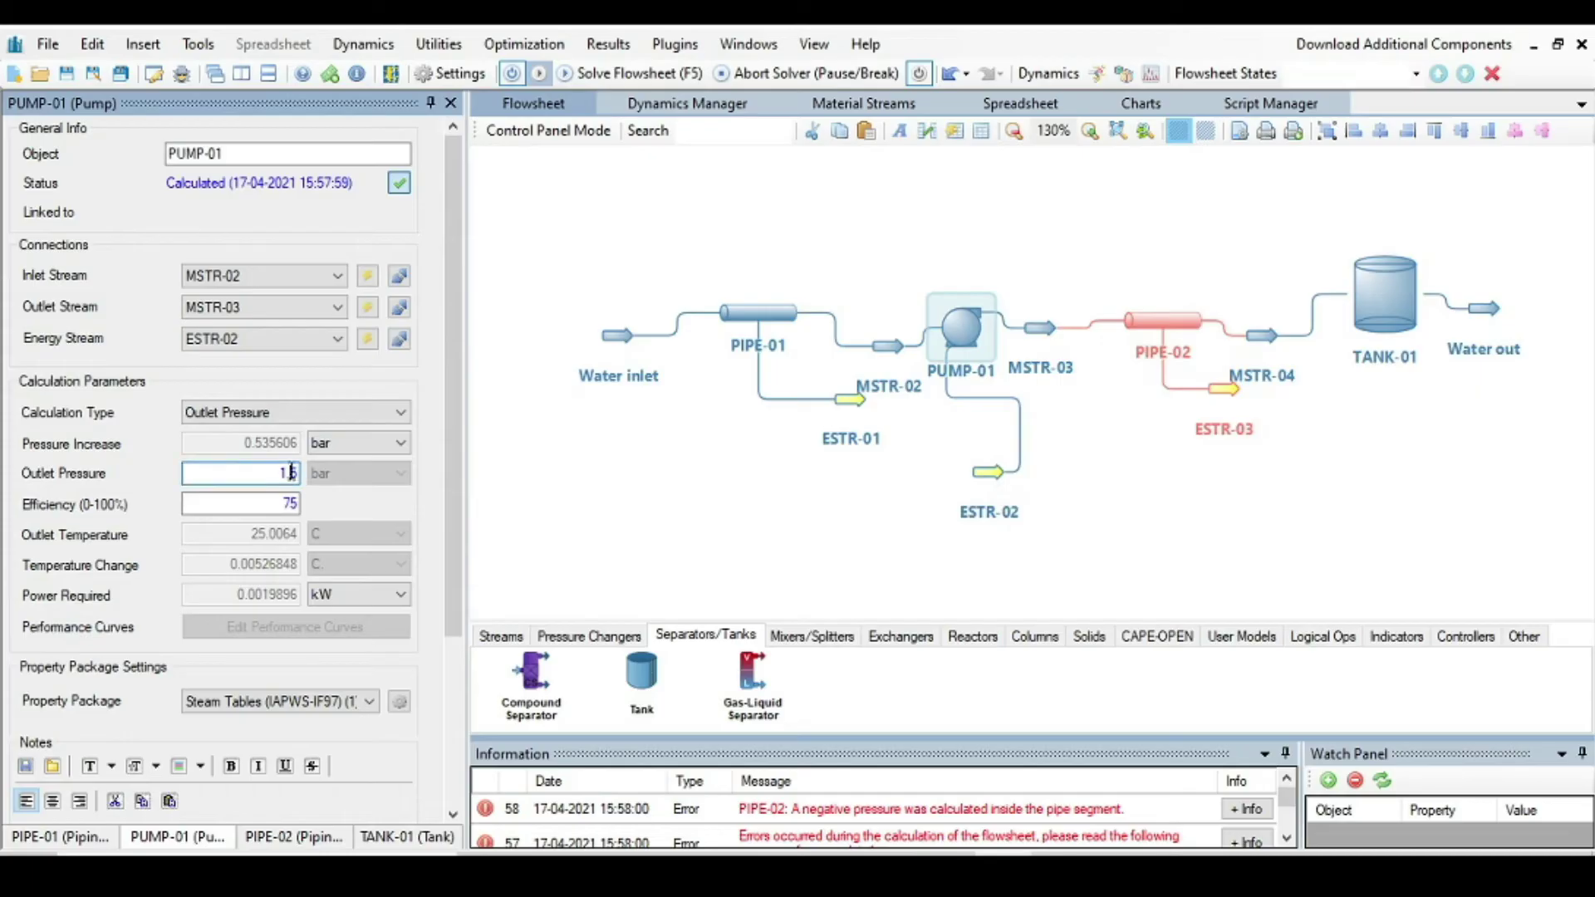
double_click(291, 474)
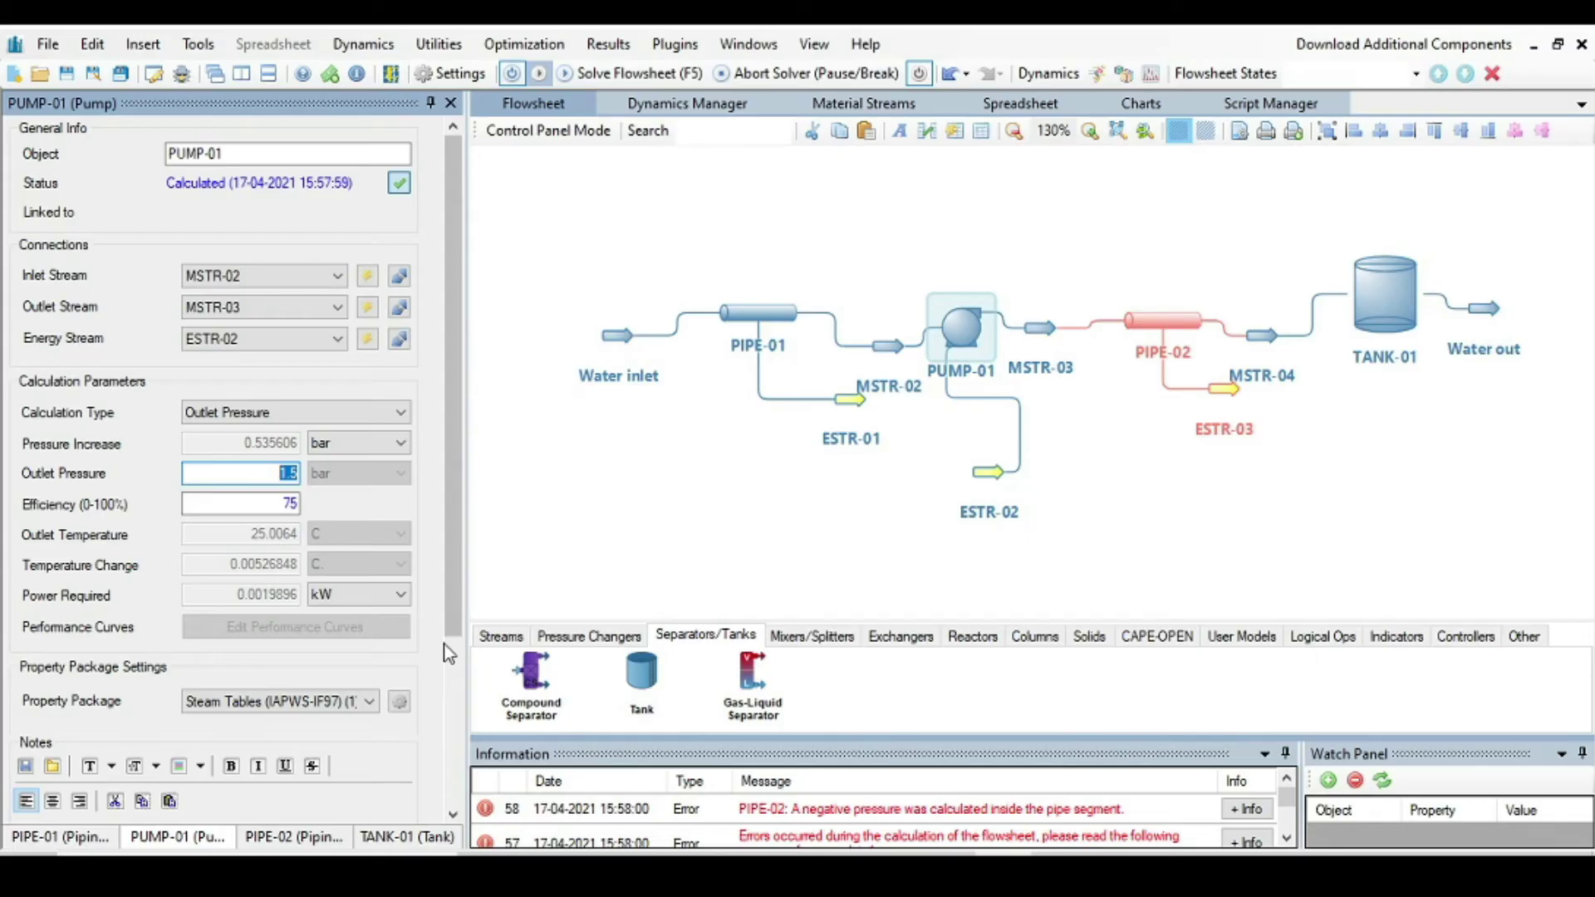
type("3")
key("Return")
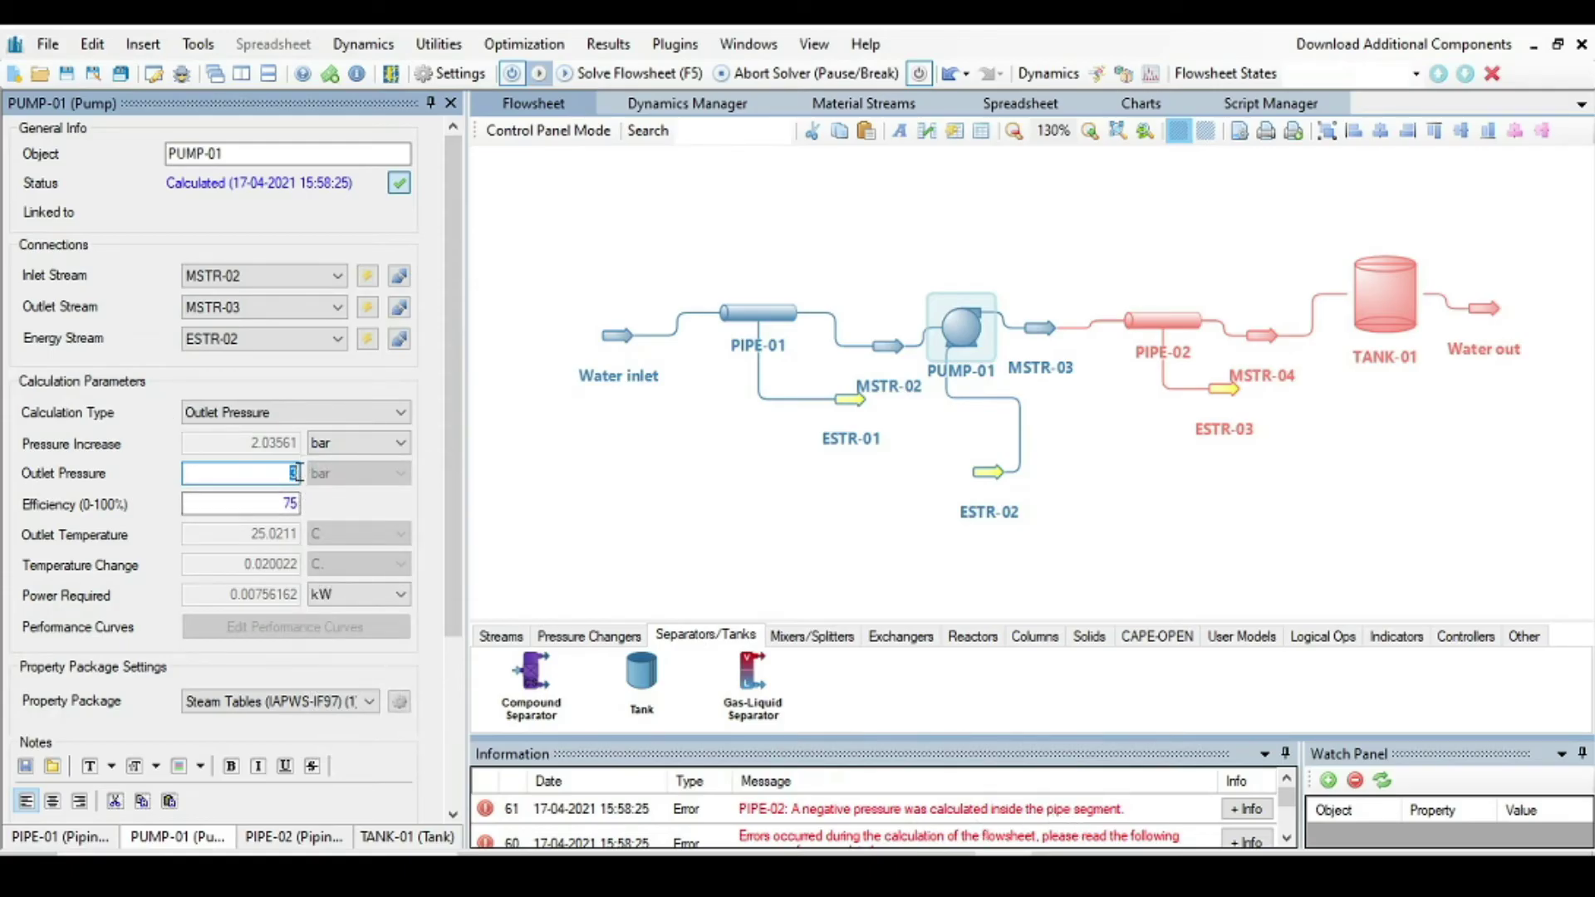
type("5")
key("Return")
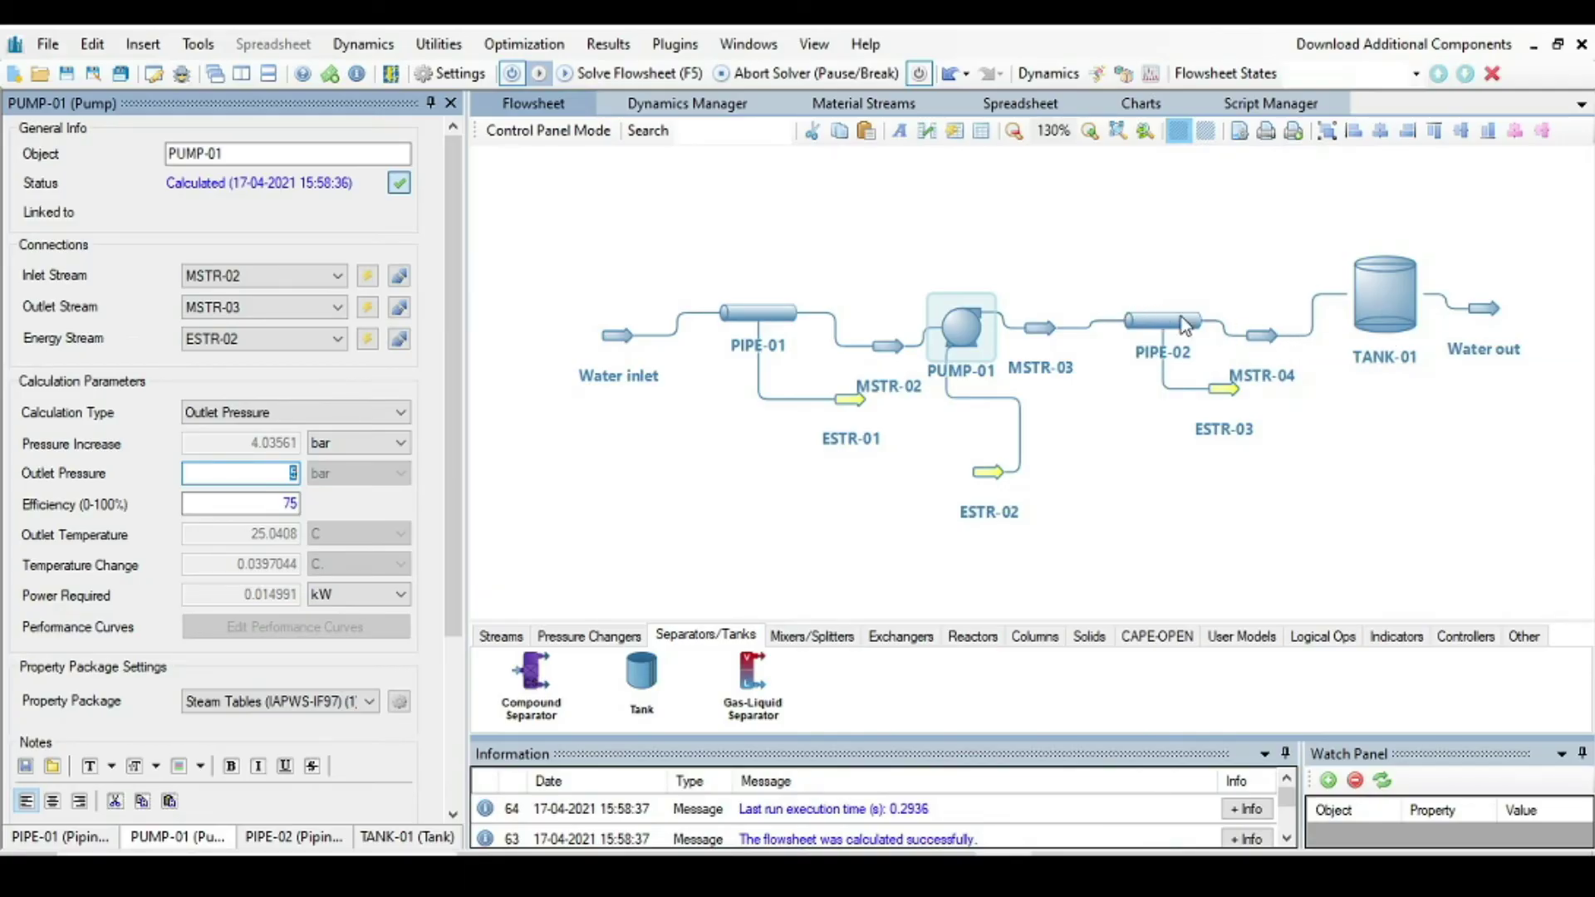
left_click(1269, 336)
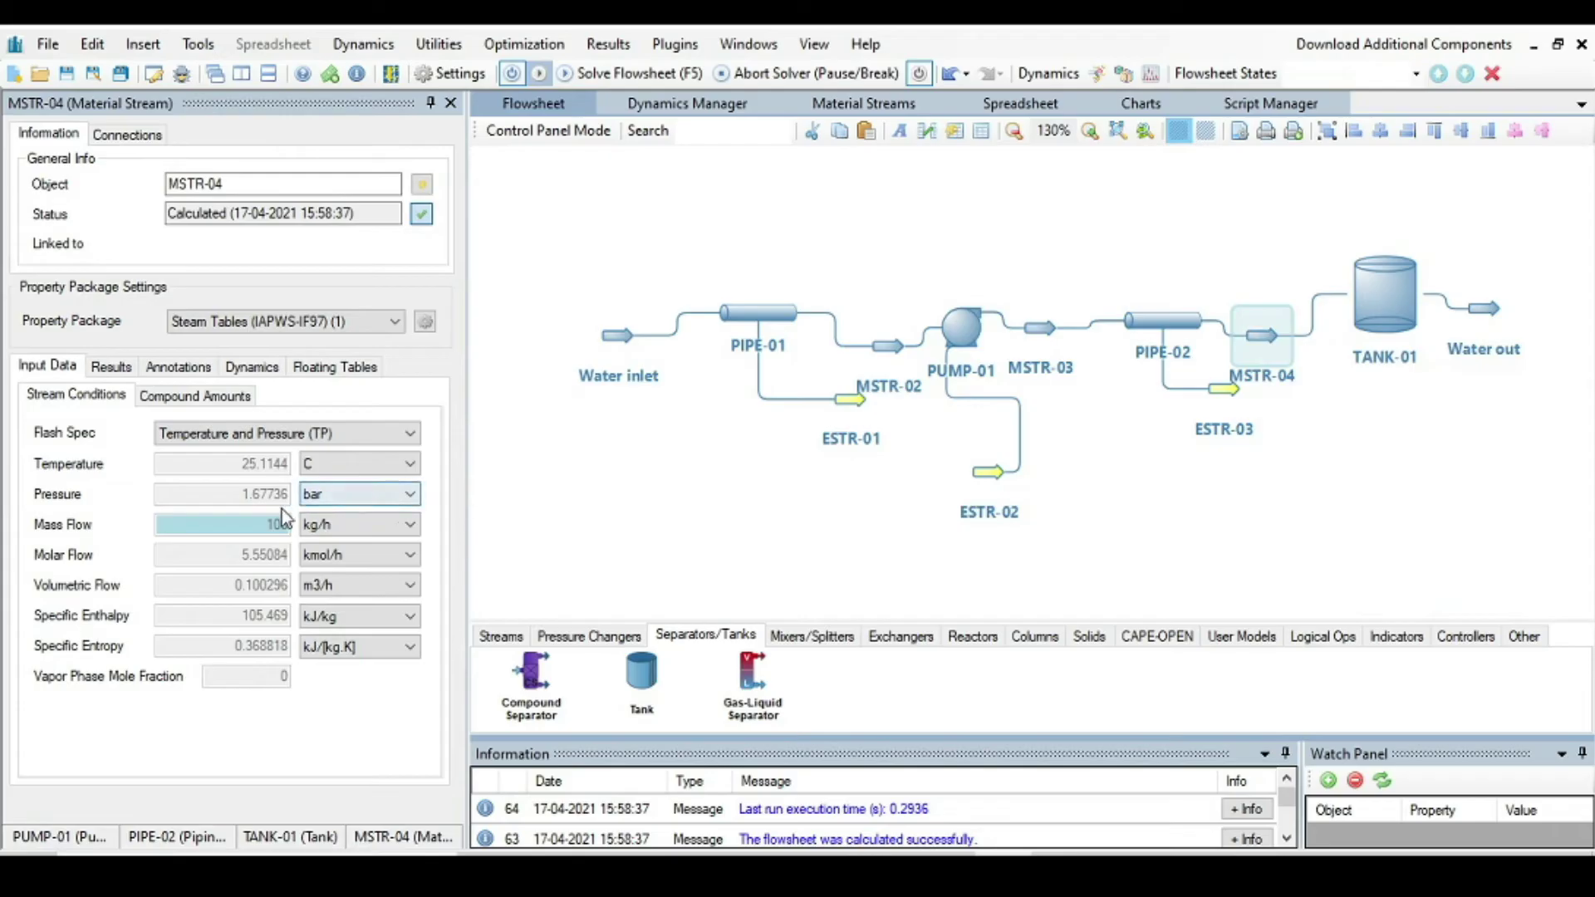
Inspect MSTR-04's 1.67736 bar pressure and 100 kg/h mass flow entering TANK-01.
mouse_move(247, 503)
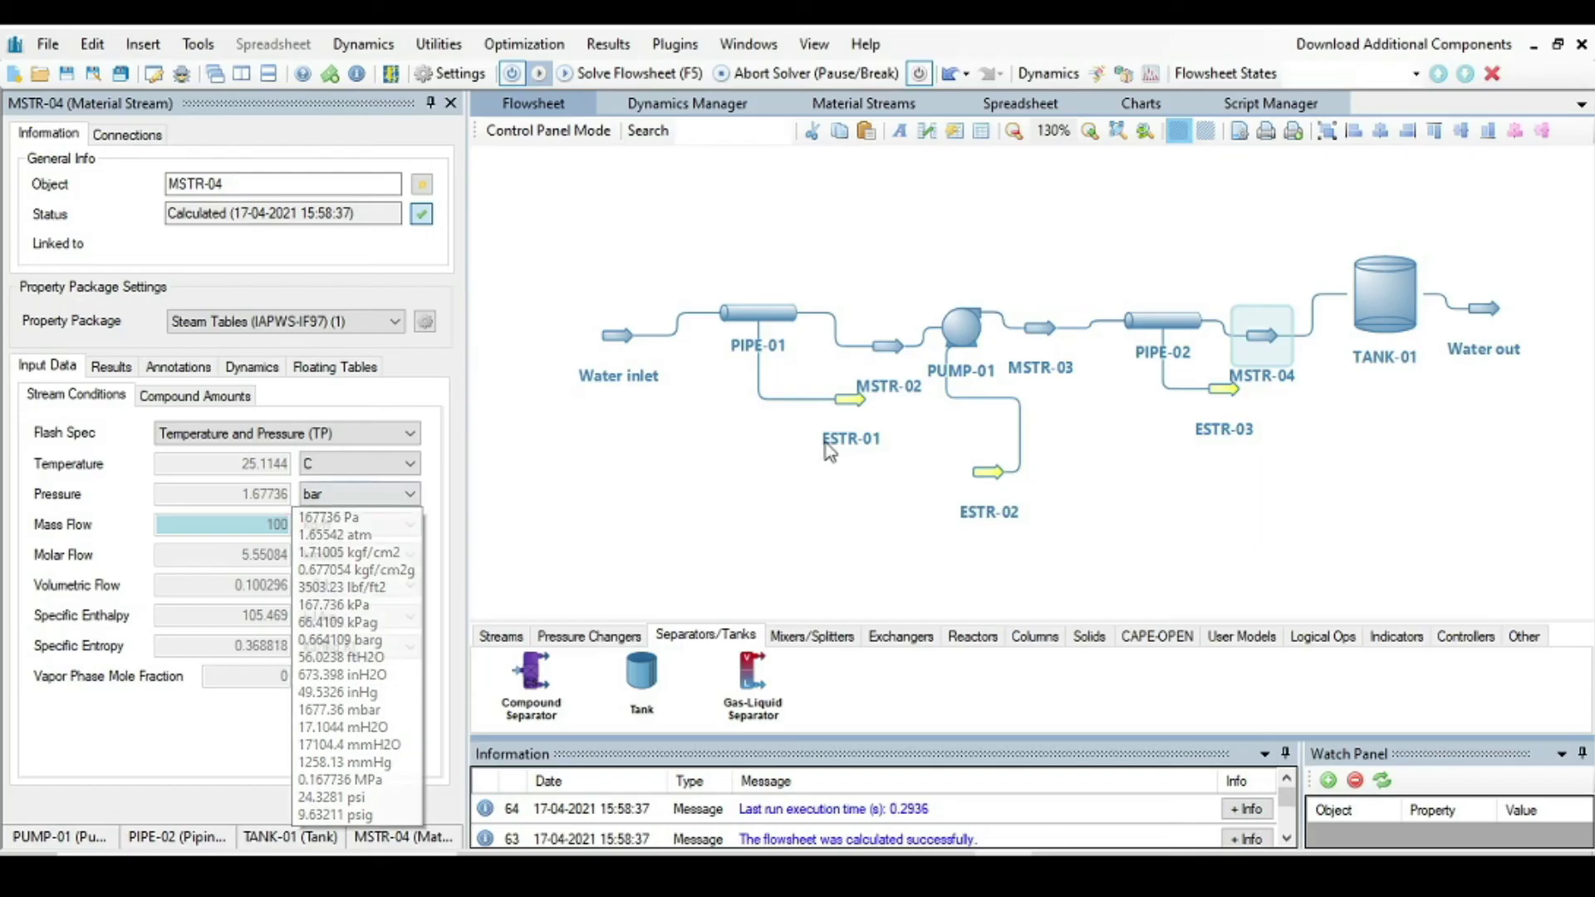
mouse_move(1404, 297)
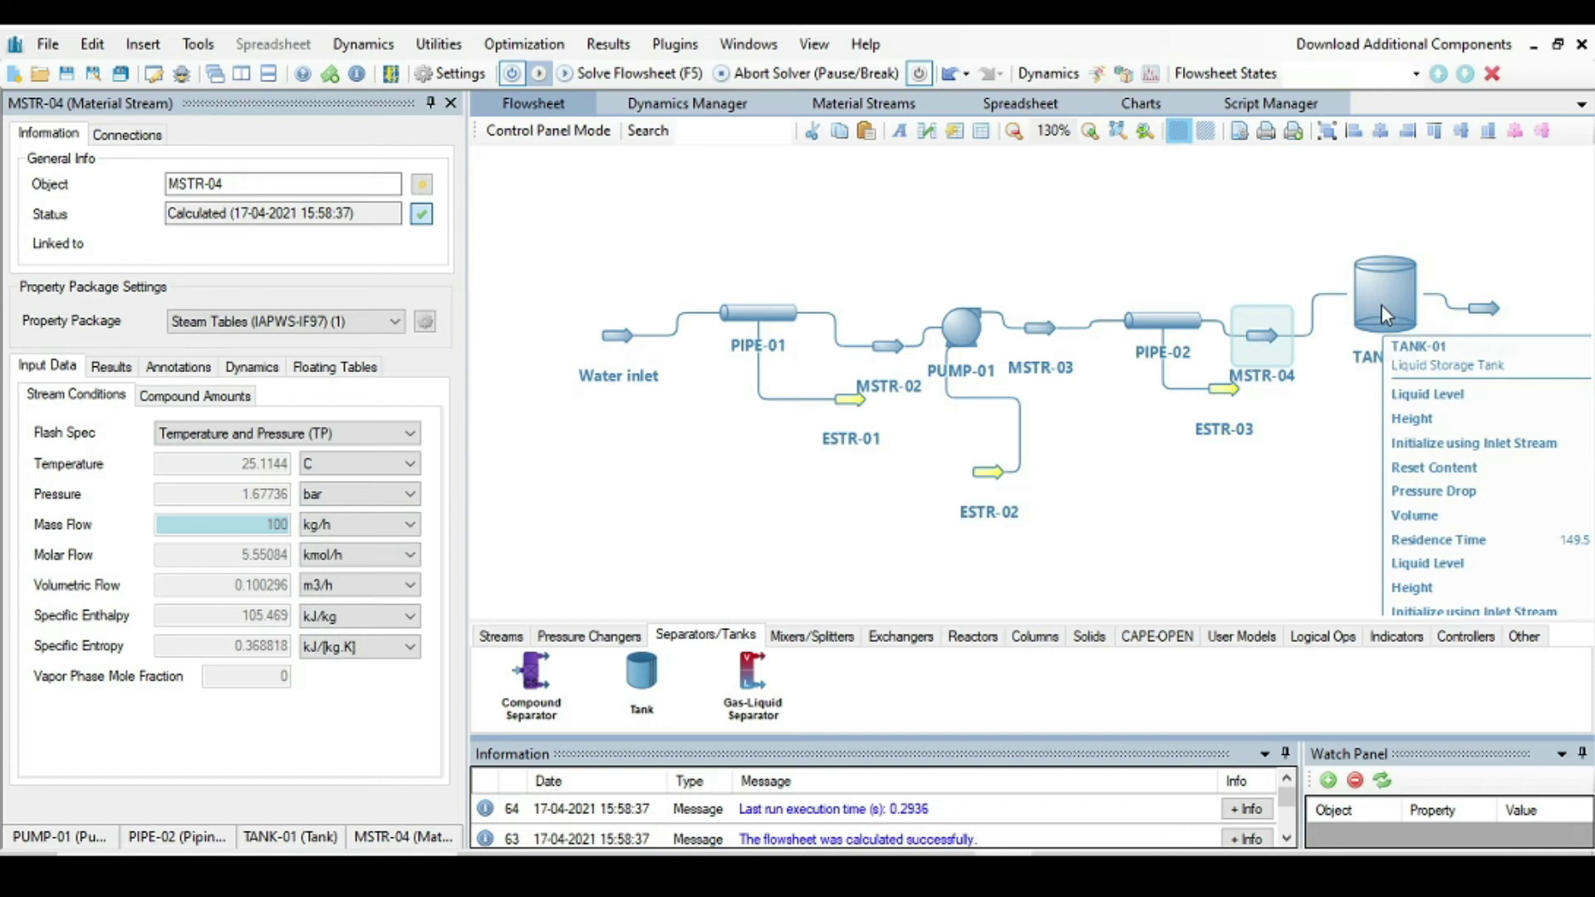
mouse_move(1264, 341)
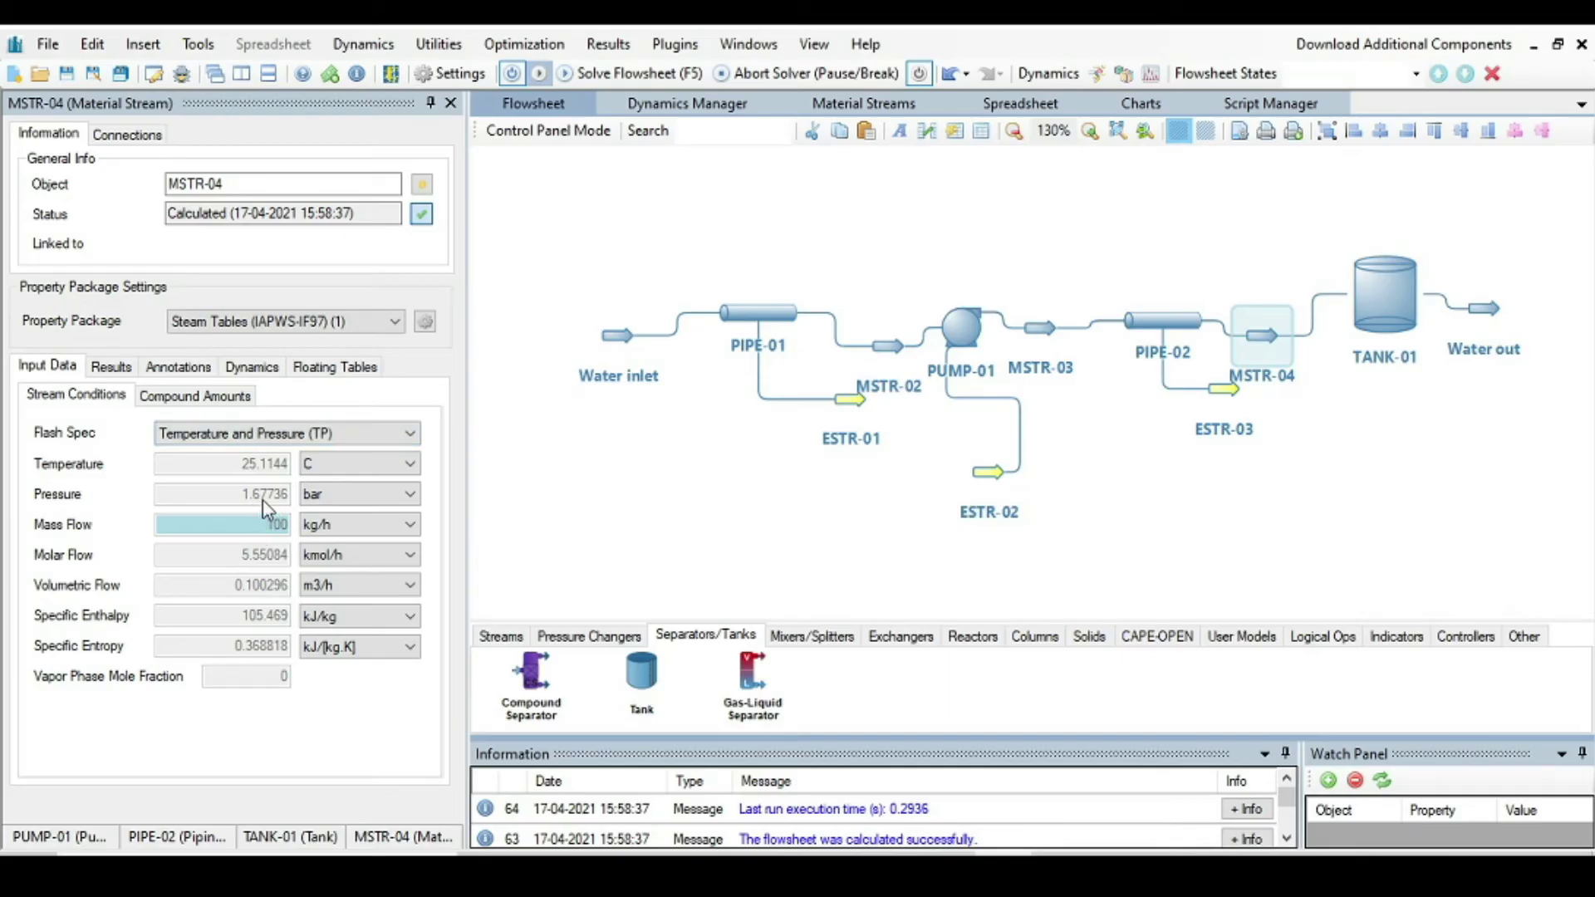
left_click(988, 340)
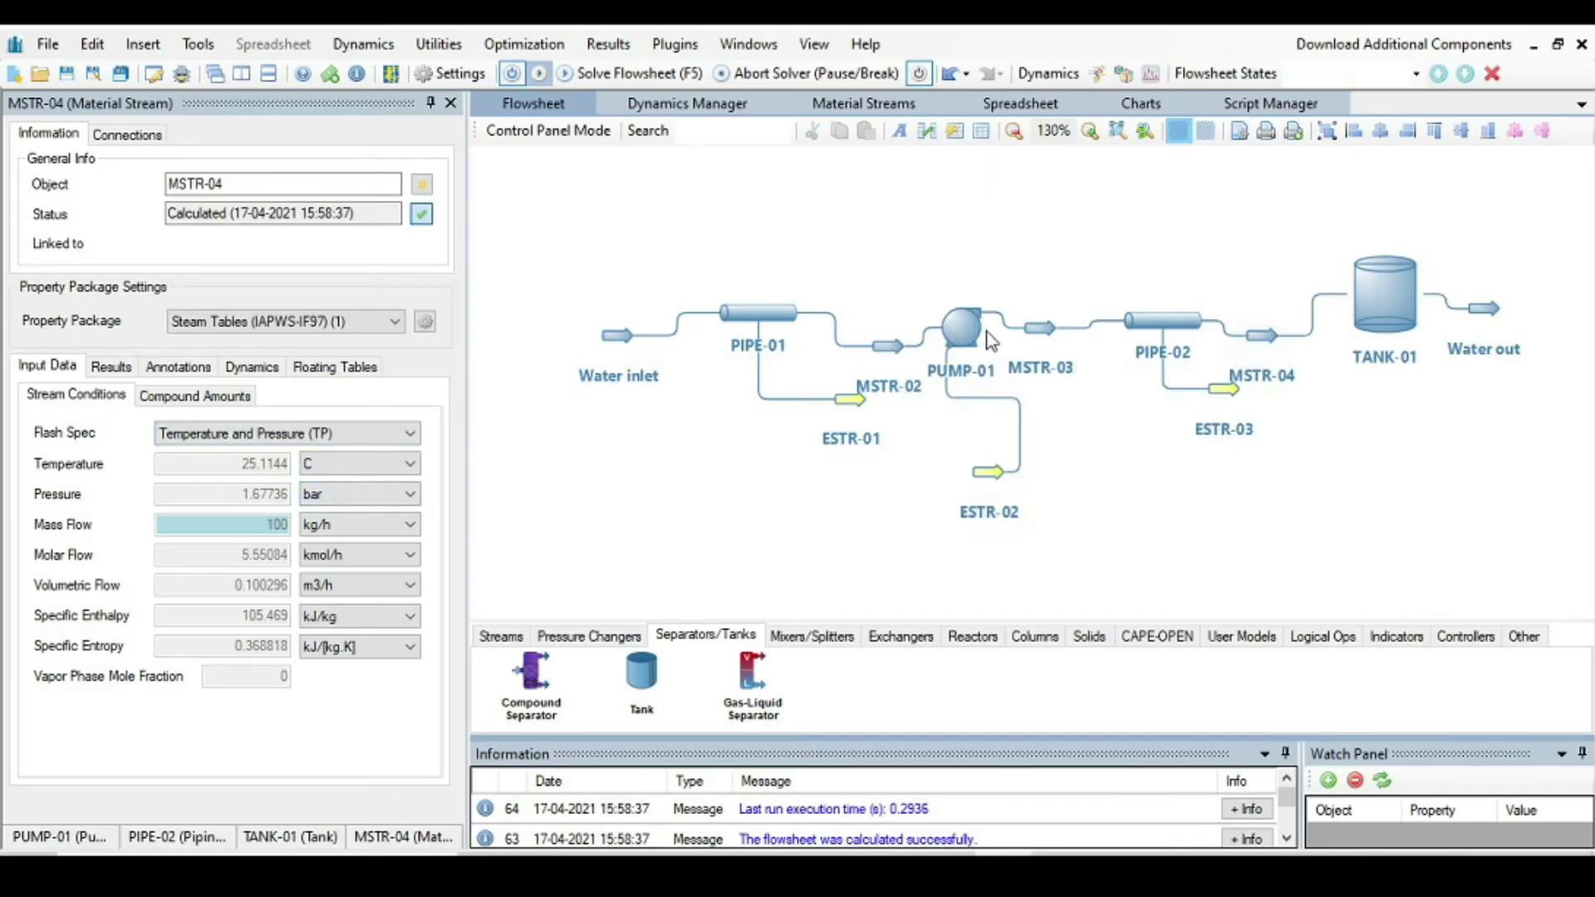
left_click(986, 339)
Set PUMP-01's outlet pressure to 4.45 bar and confirm MSTR-04 reaches the tank at 1.12744 bar.
double_click(290, 475)
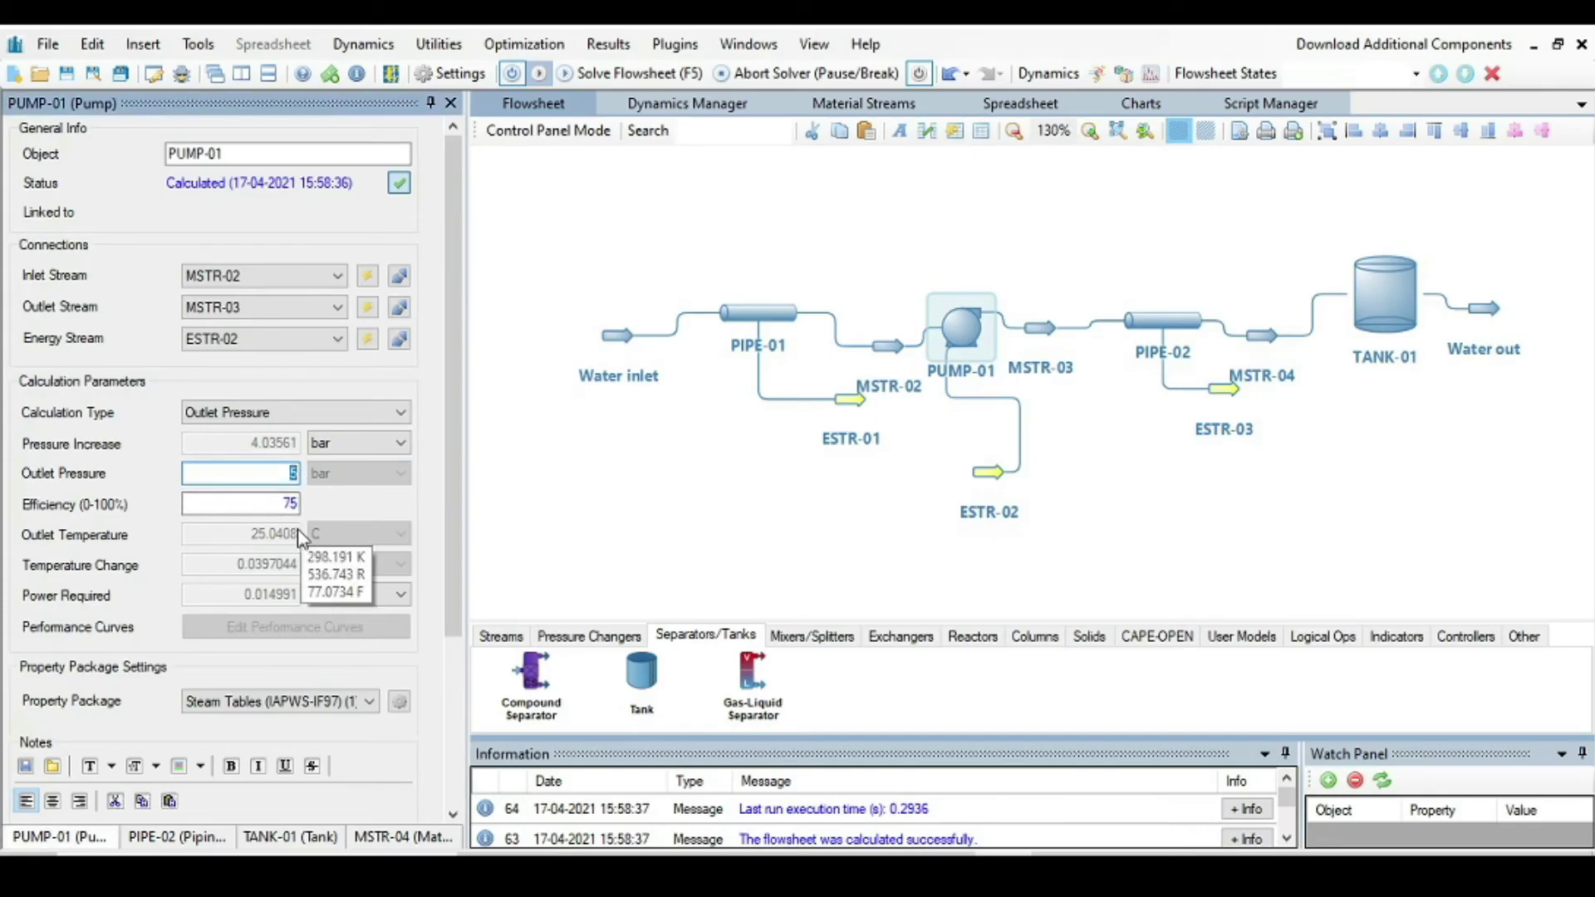
type("45")
key("Return")
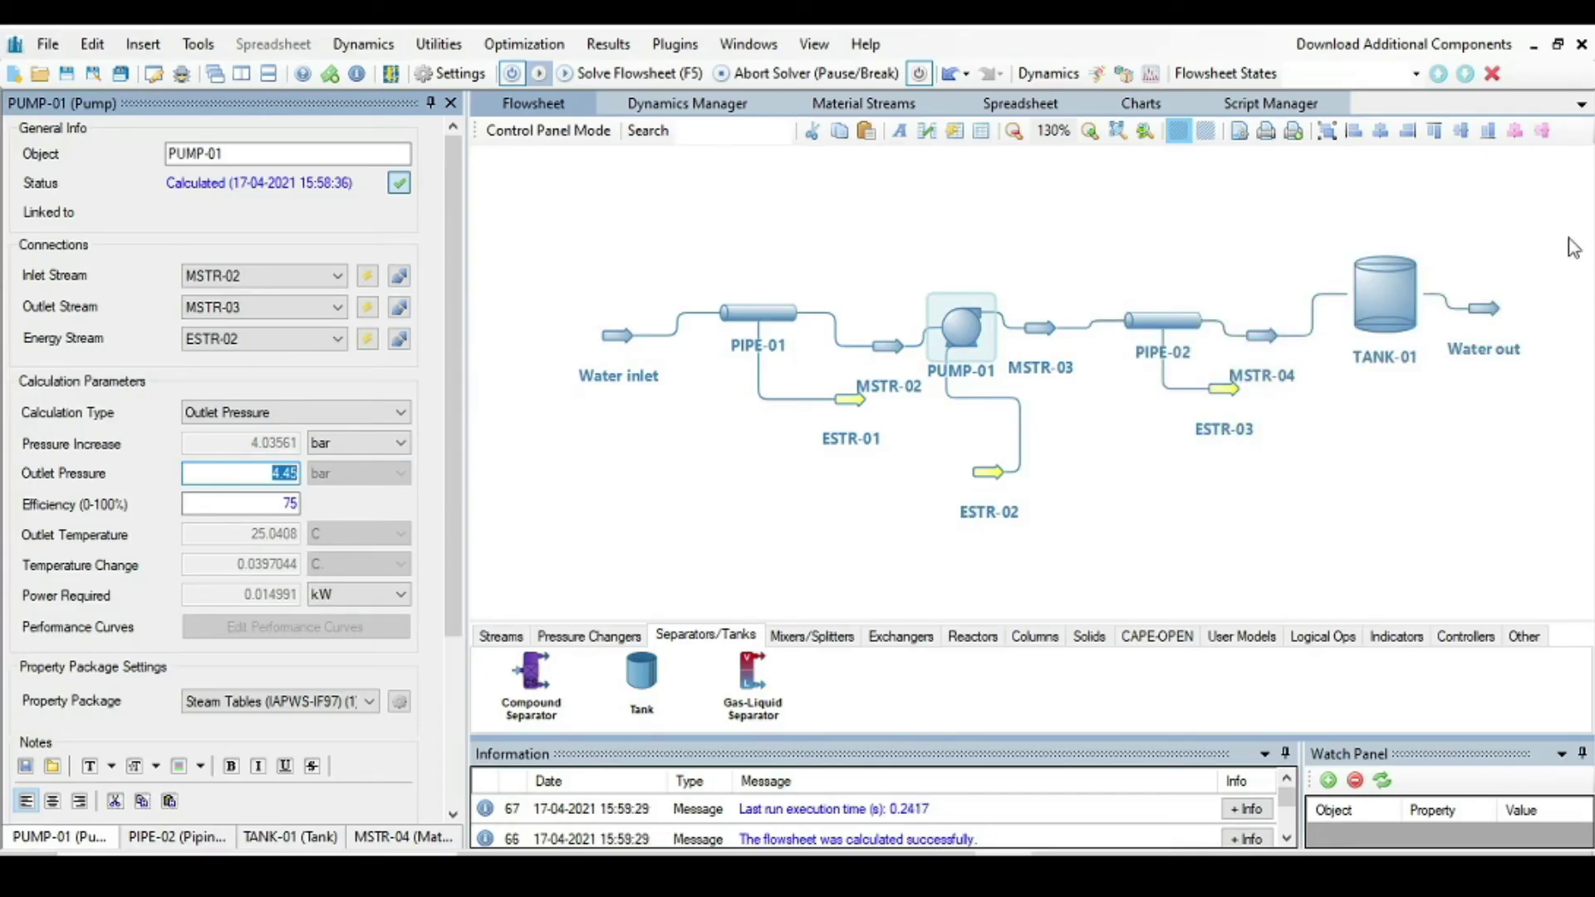
left_click(1264, 339)
left_click(366, 494)
left_click(326, 496)
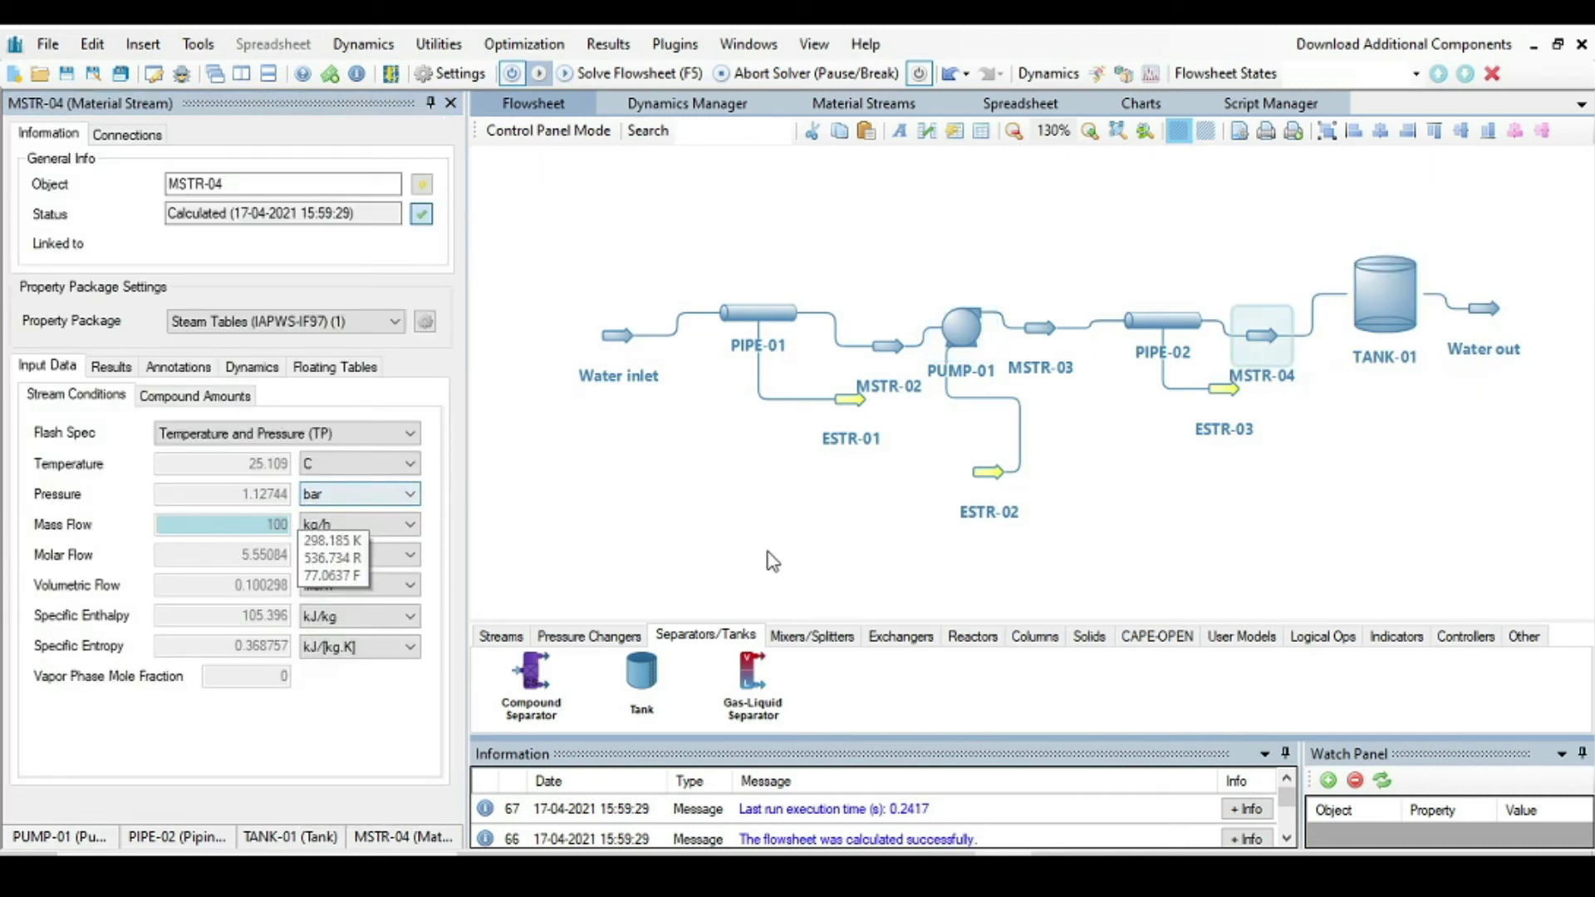
mouse_move(1252, 352)
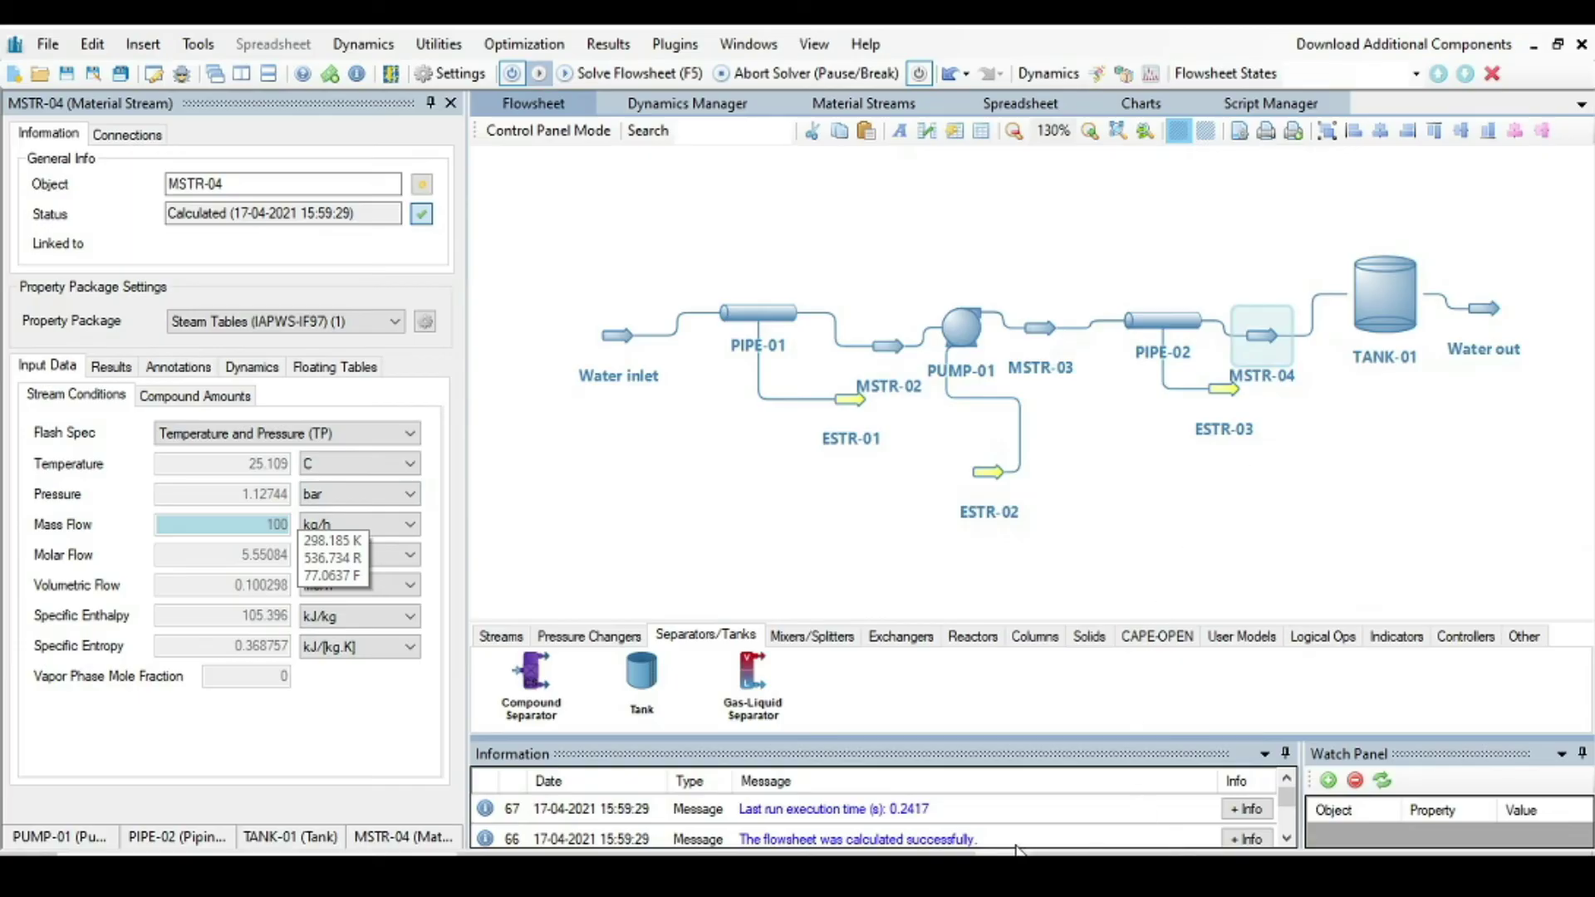
Review the Problem Statement slide in PowerPoint, then return to DWSIM.
left_click(815, 772)
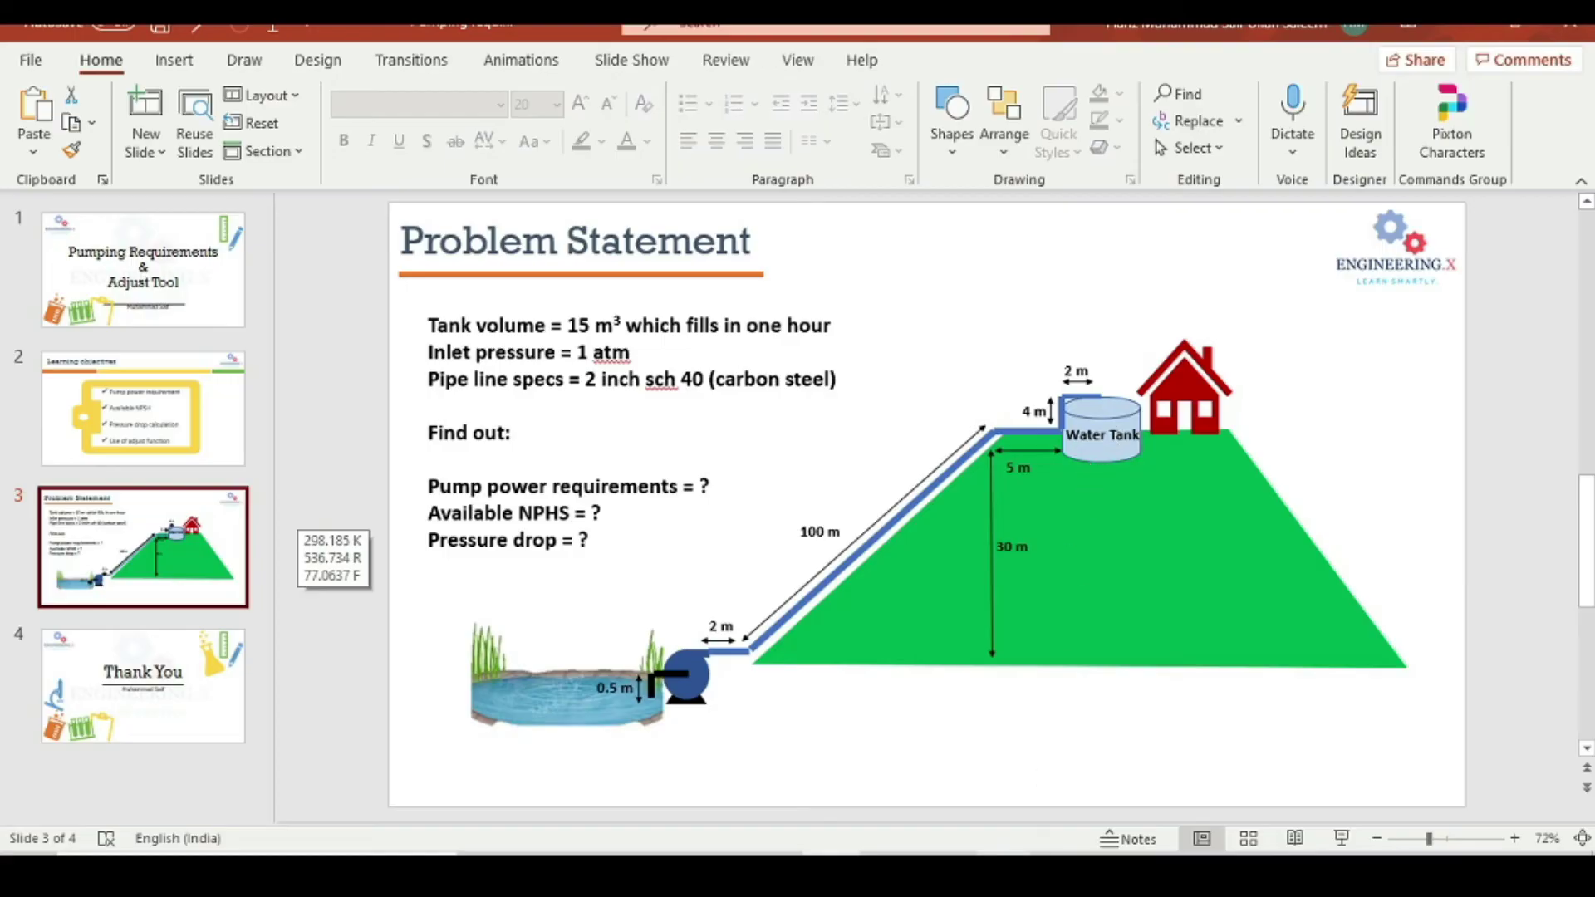
key("alt+Tab")
Review TANK-01's 15 m3 volume and 149.554 h residence time.
left_click(1389, 302)
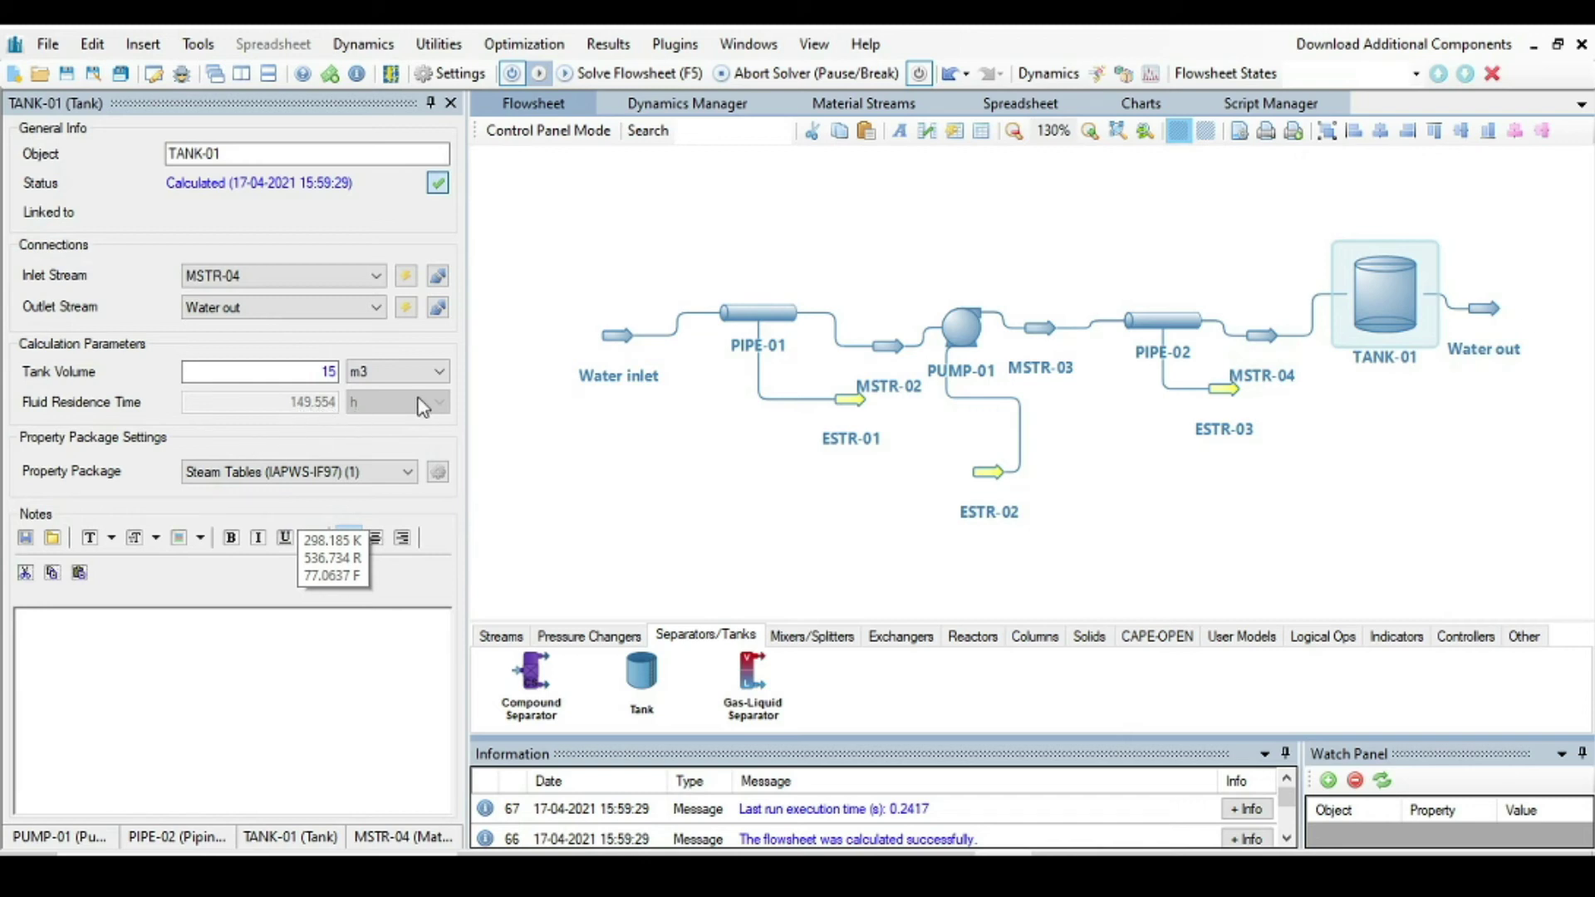
mouse_move(1370, 314)
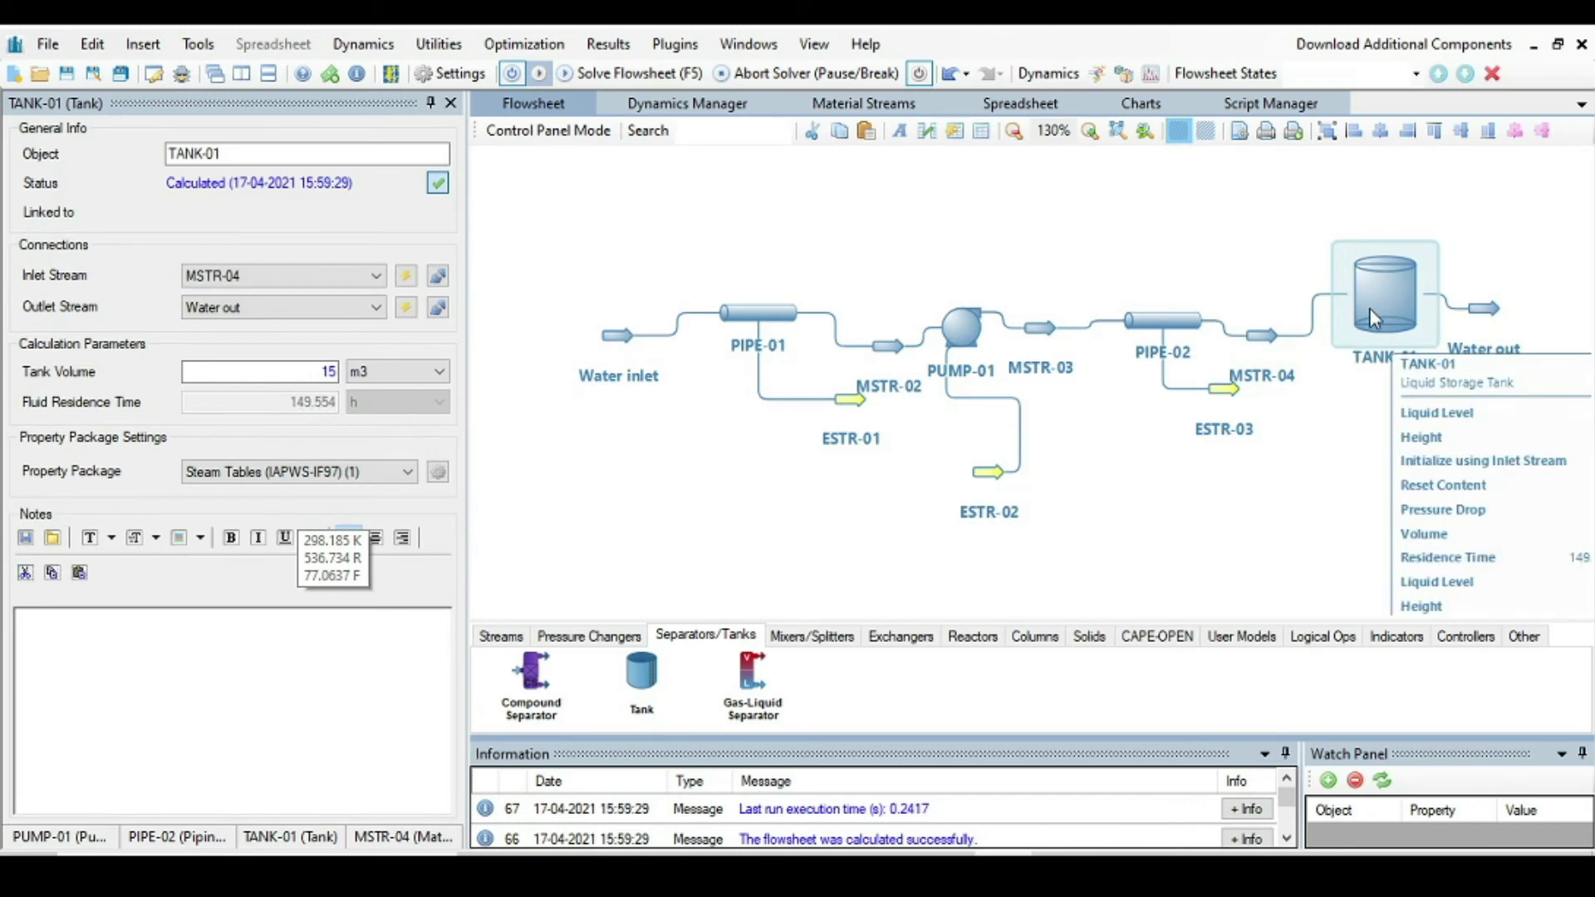
left_click(610, 351)
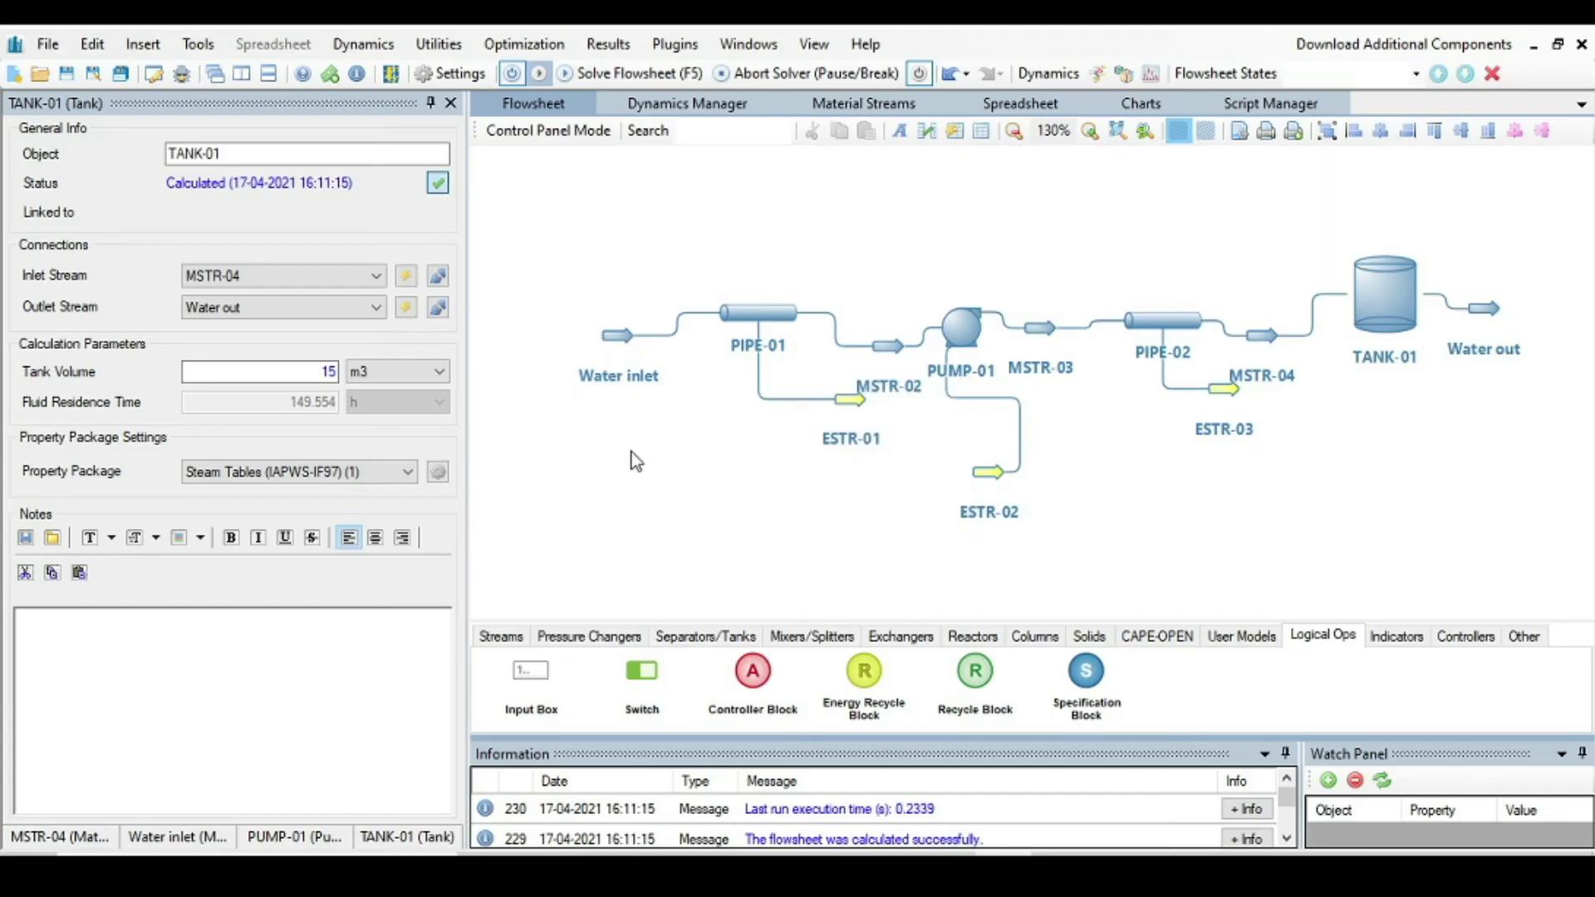
Place controller ADJ-01 above the pump and make it manipulate Water inlet's Mass Flow.
mouse_move(1396, 336)
left_click_drag(751, 688, 1014, 205)
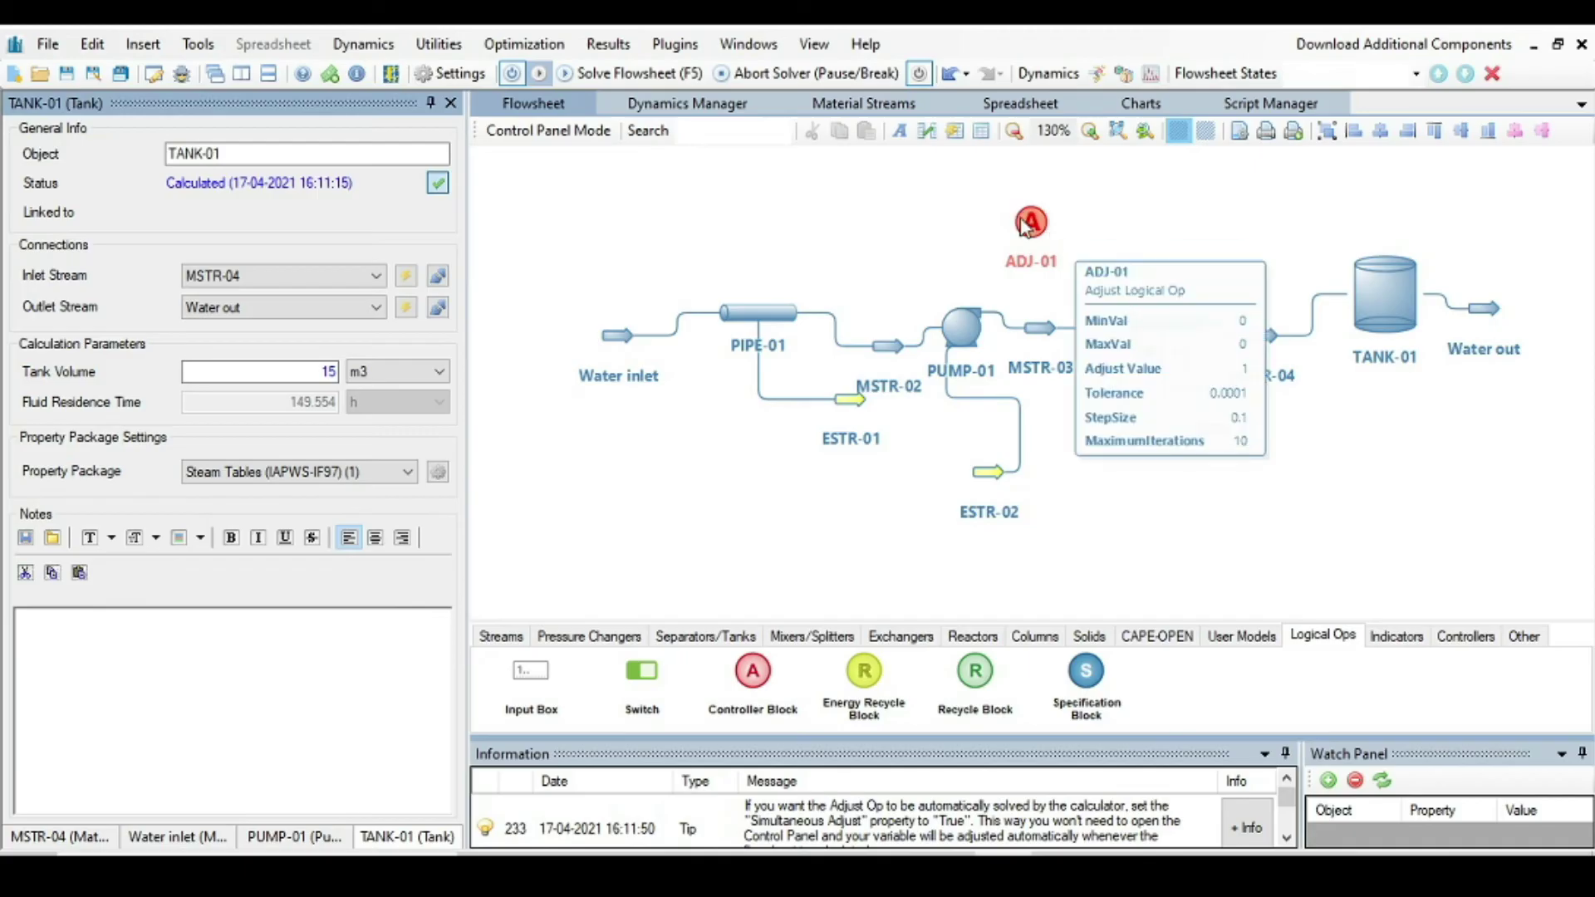
left_click(1038, 227)
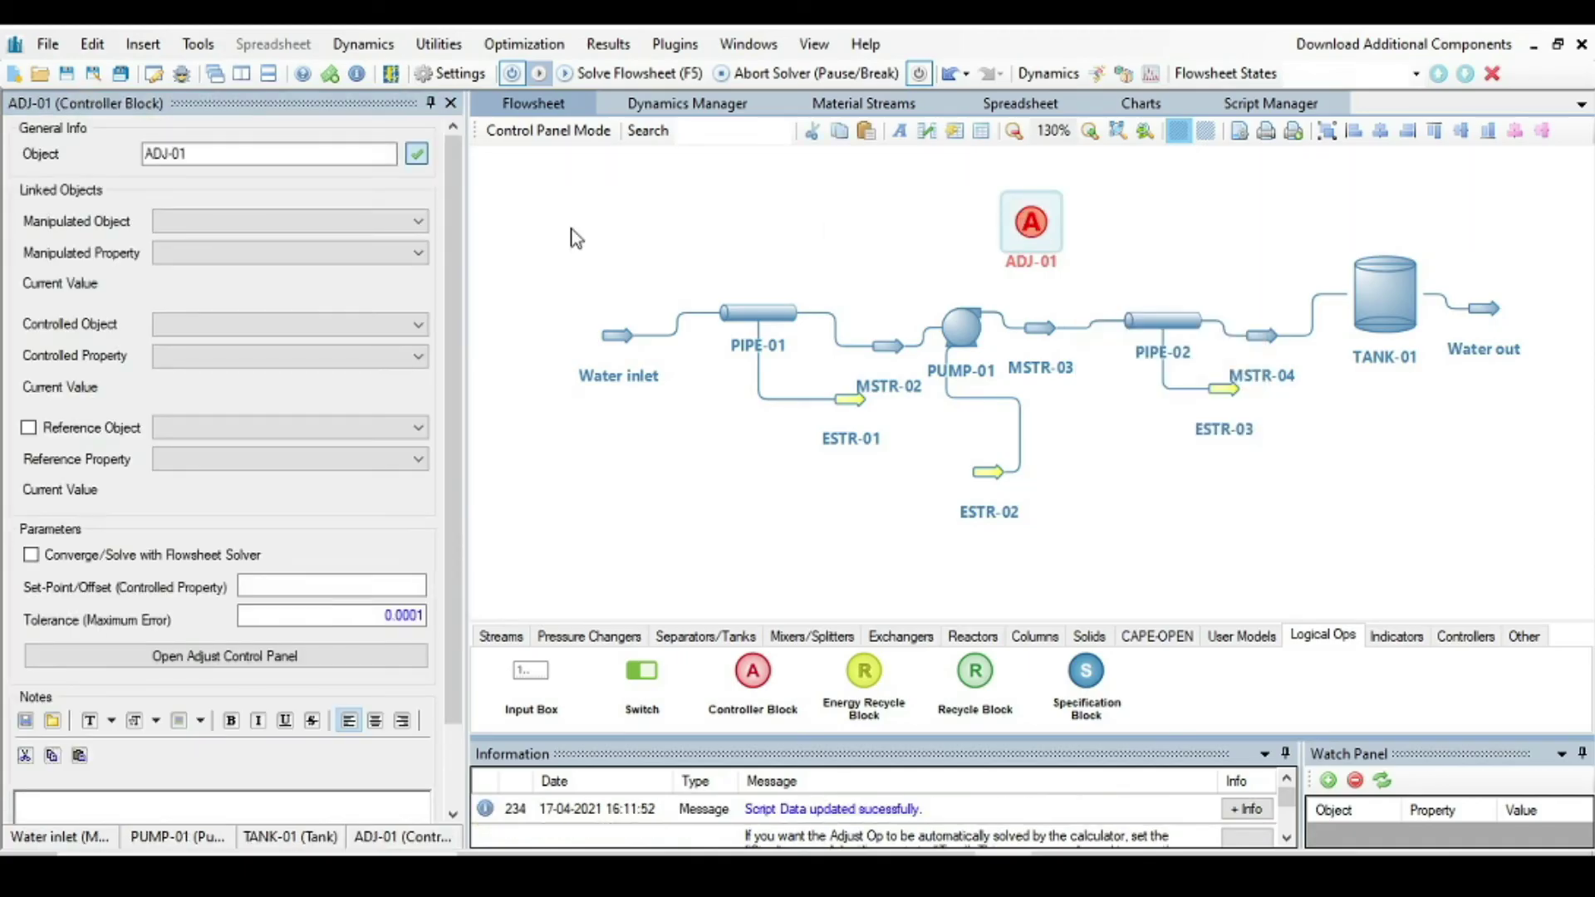
left_click(417, 221)
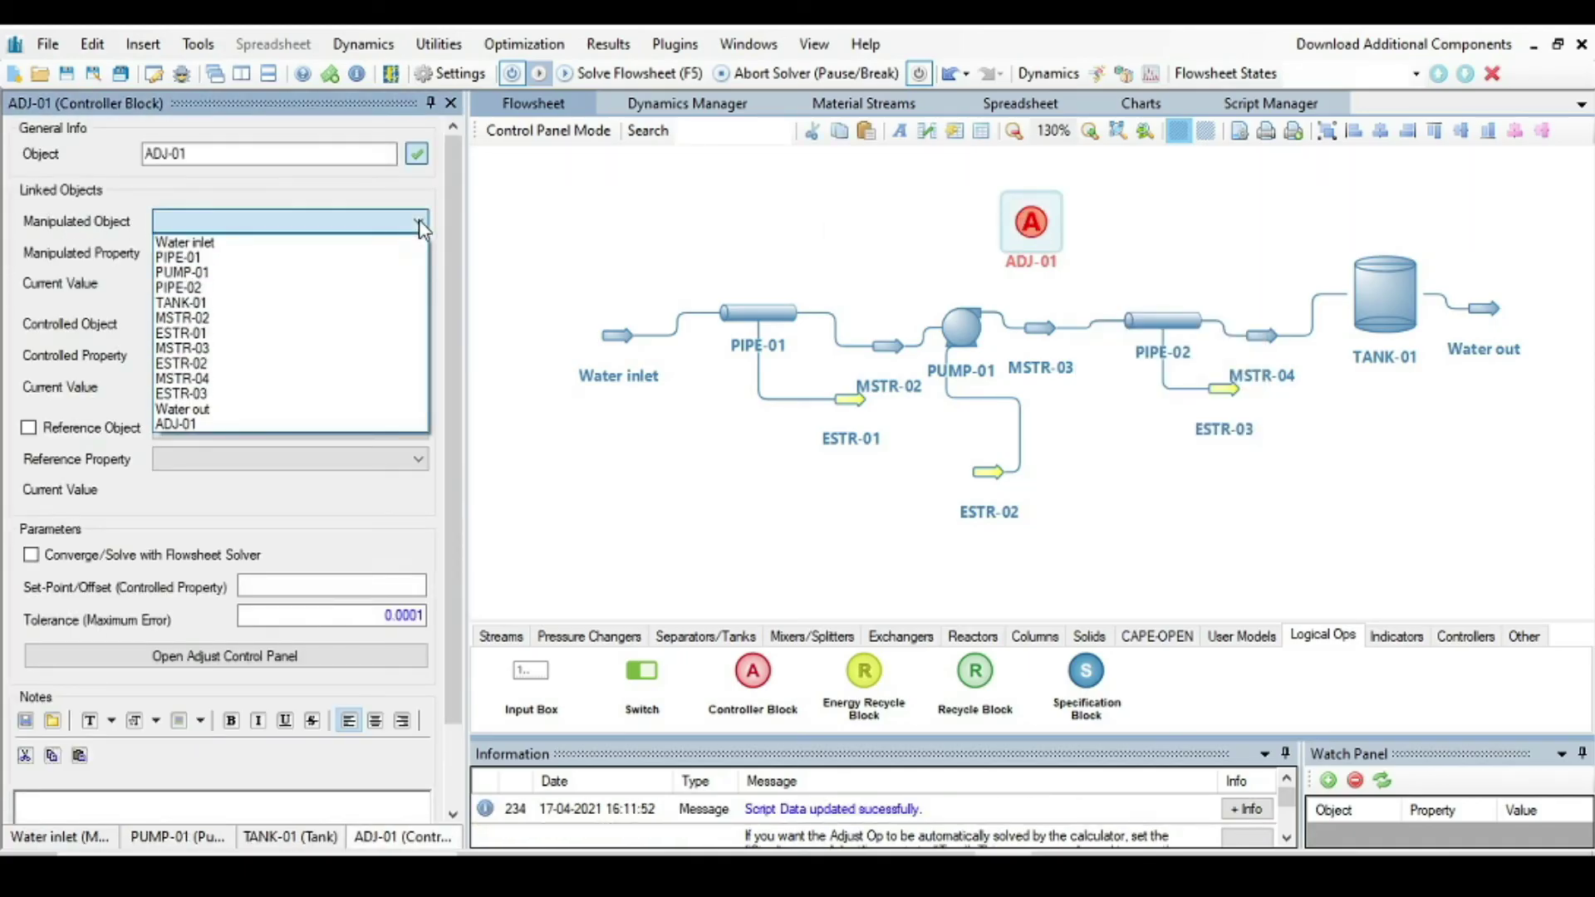
left_click(244, 244)
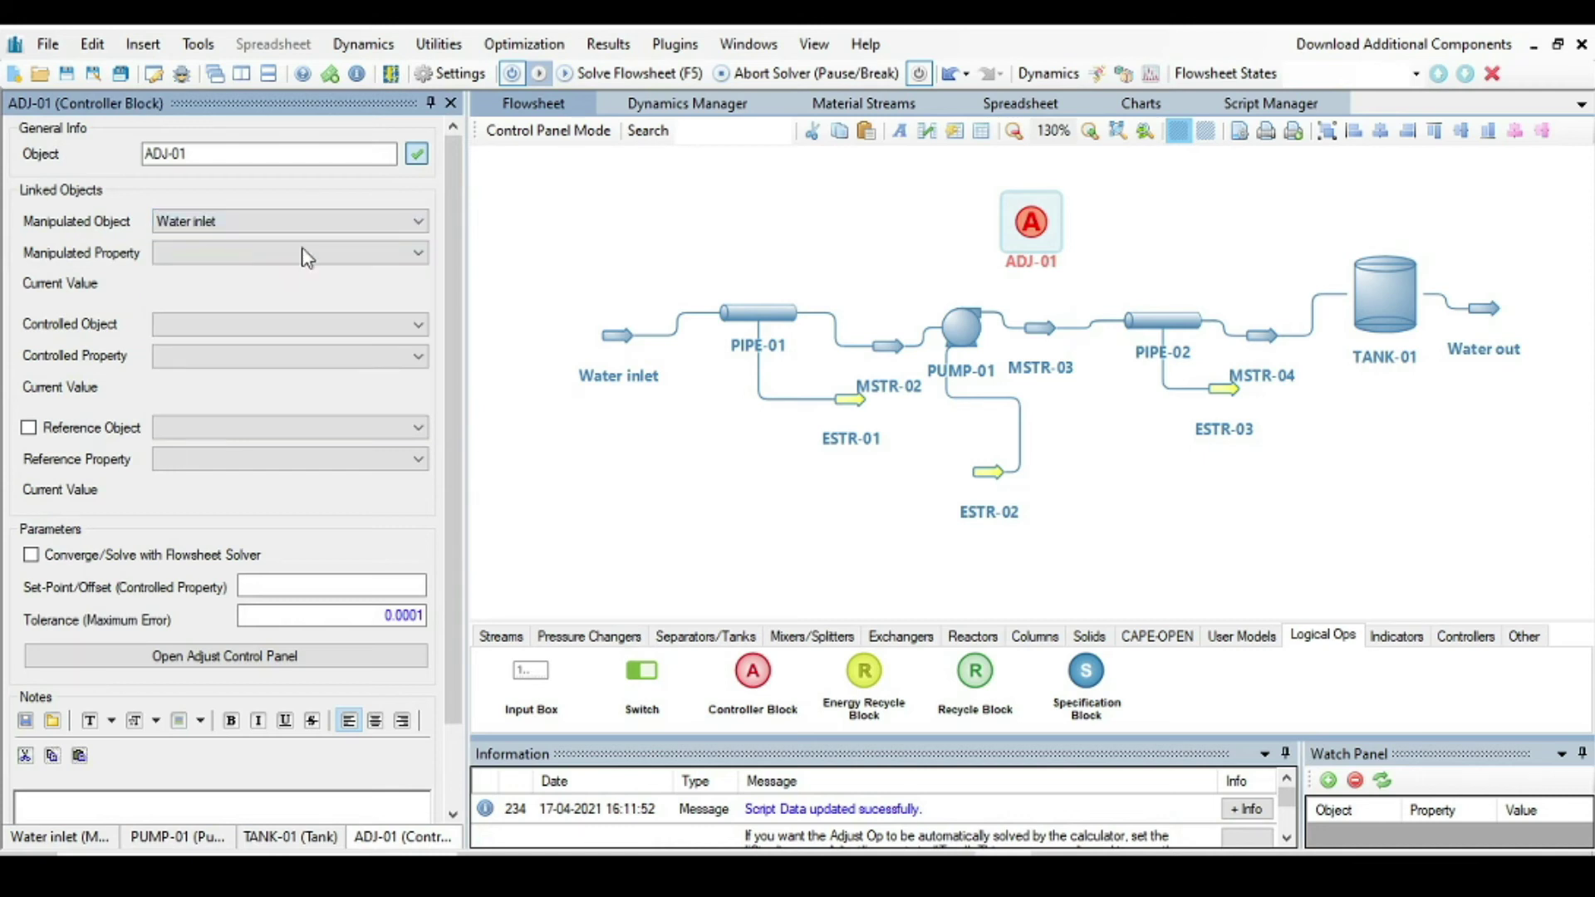
left_click(420, 253)
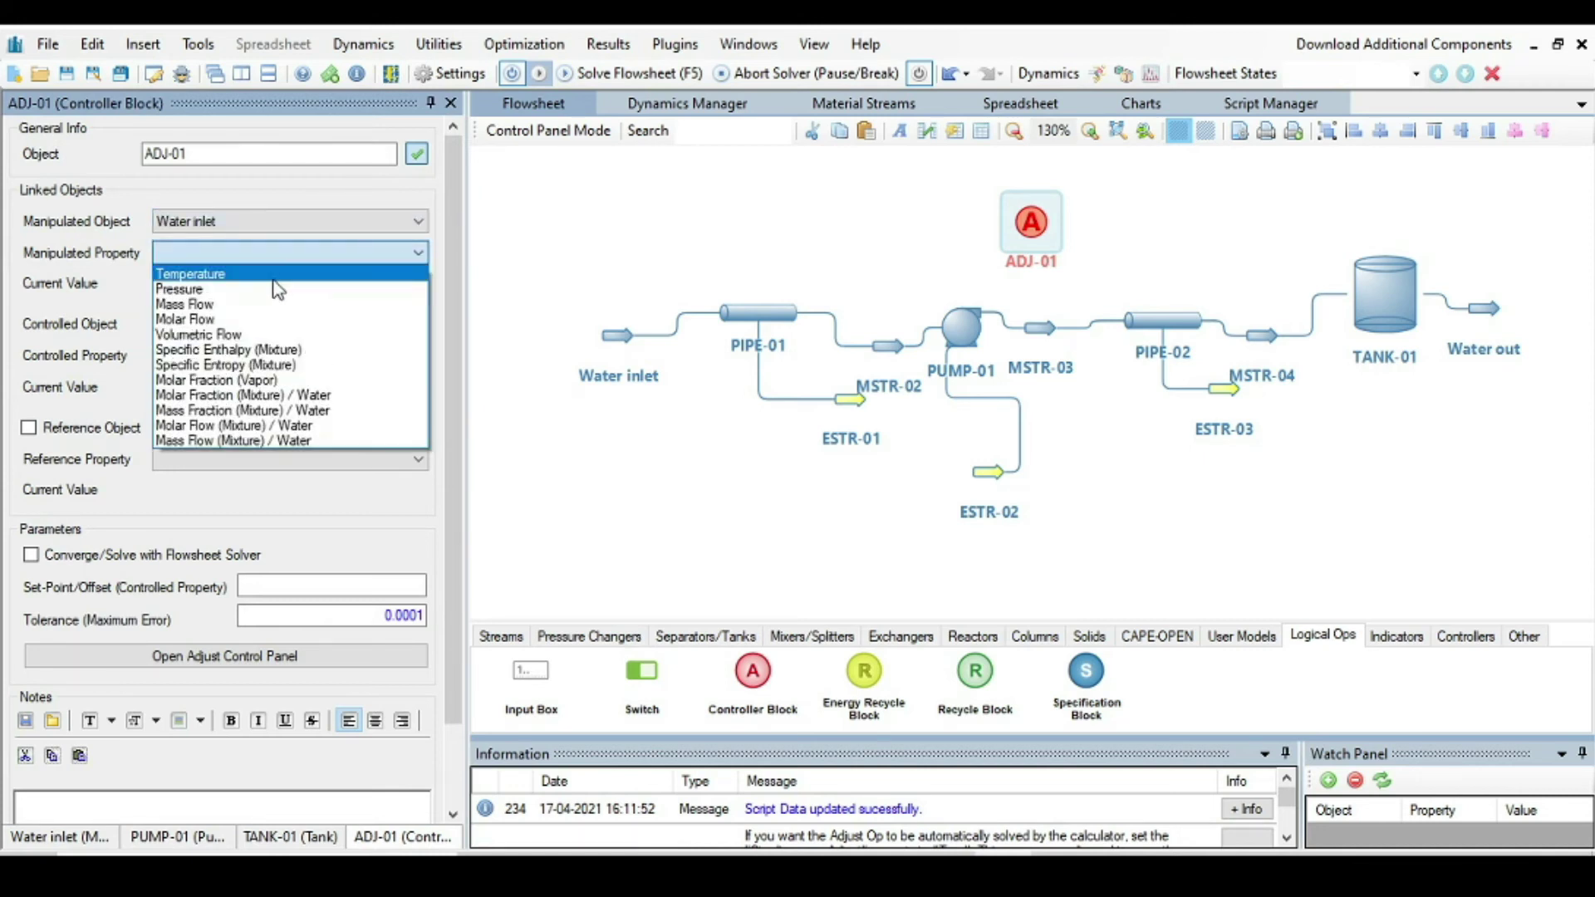
left_click(249, 307)
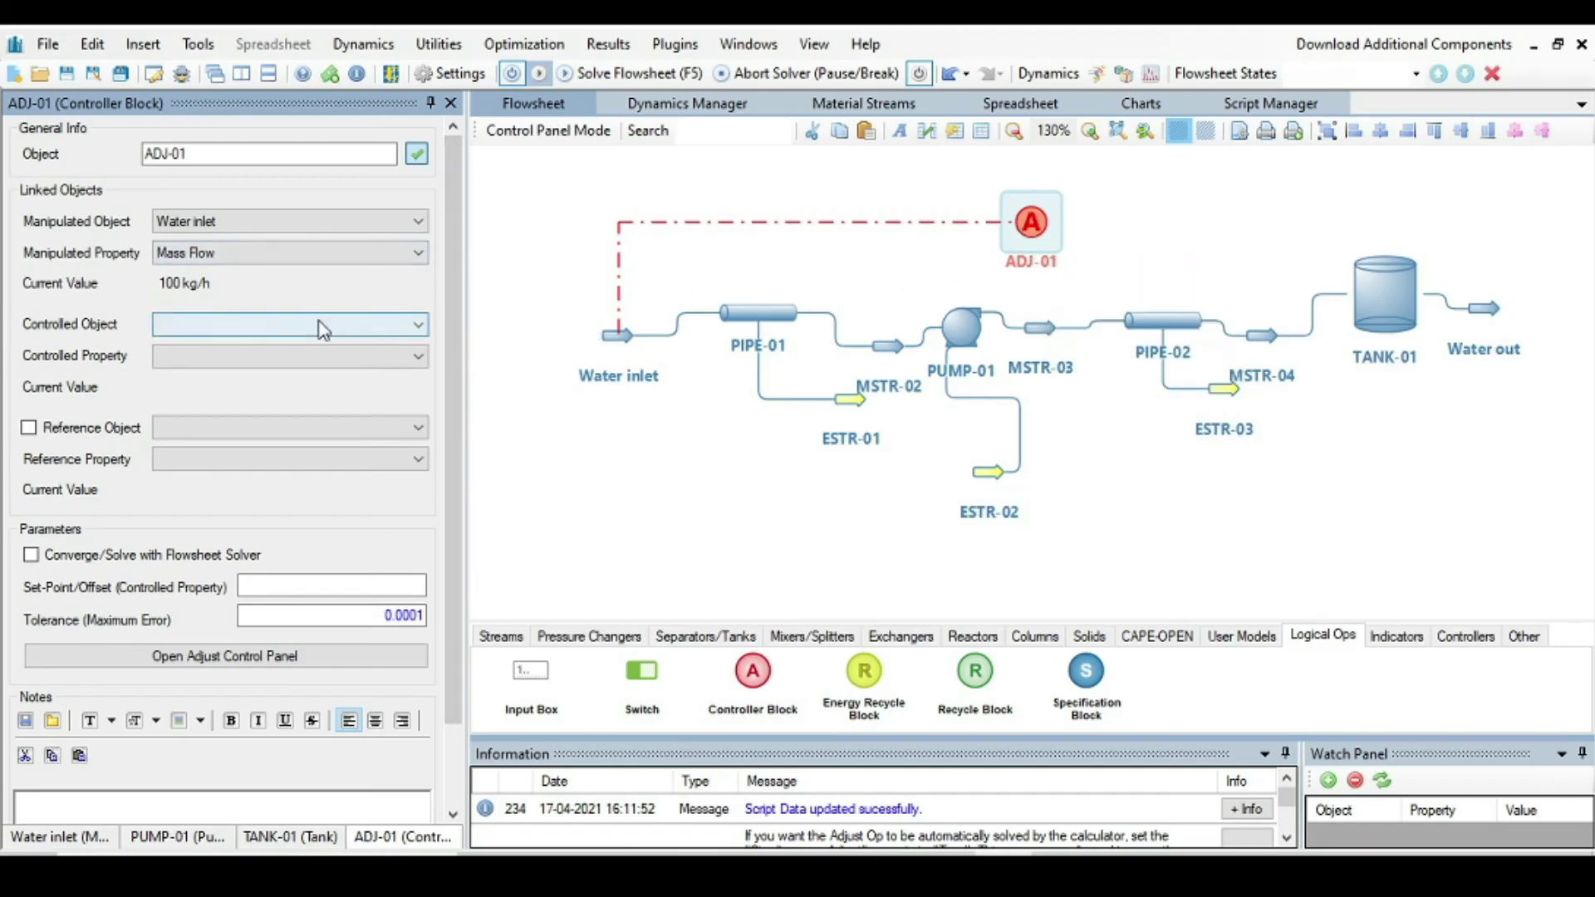
Make TANK-01's Residence Time the controller's controlled variable.
left_click(416, 320)
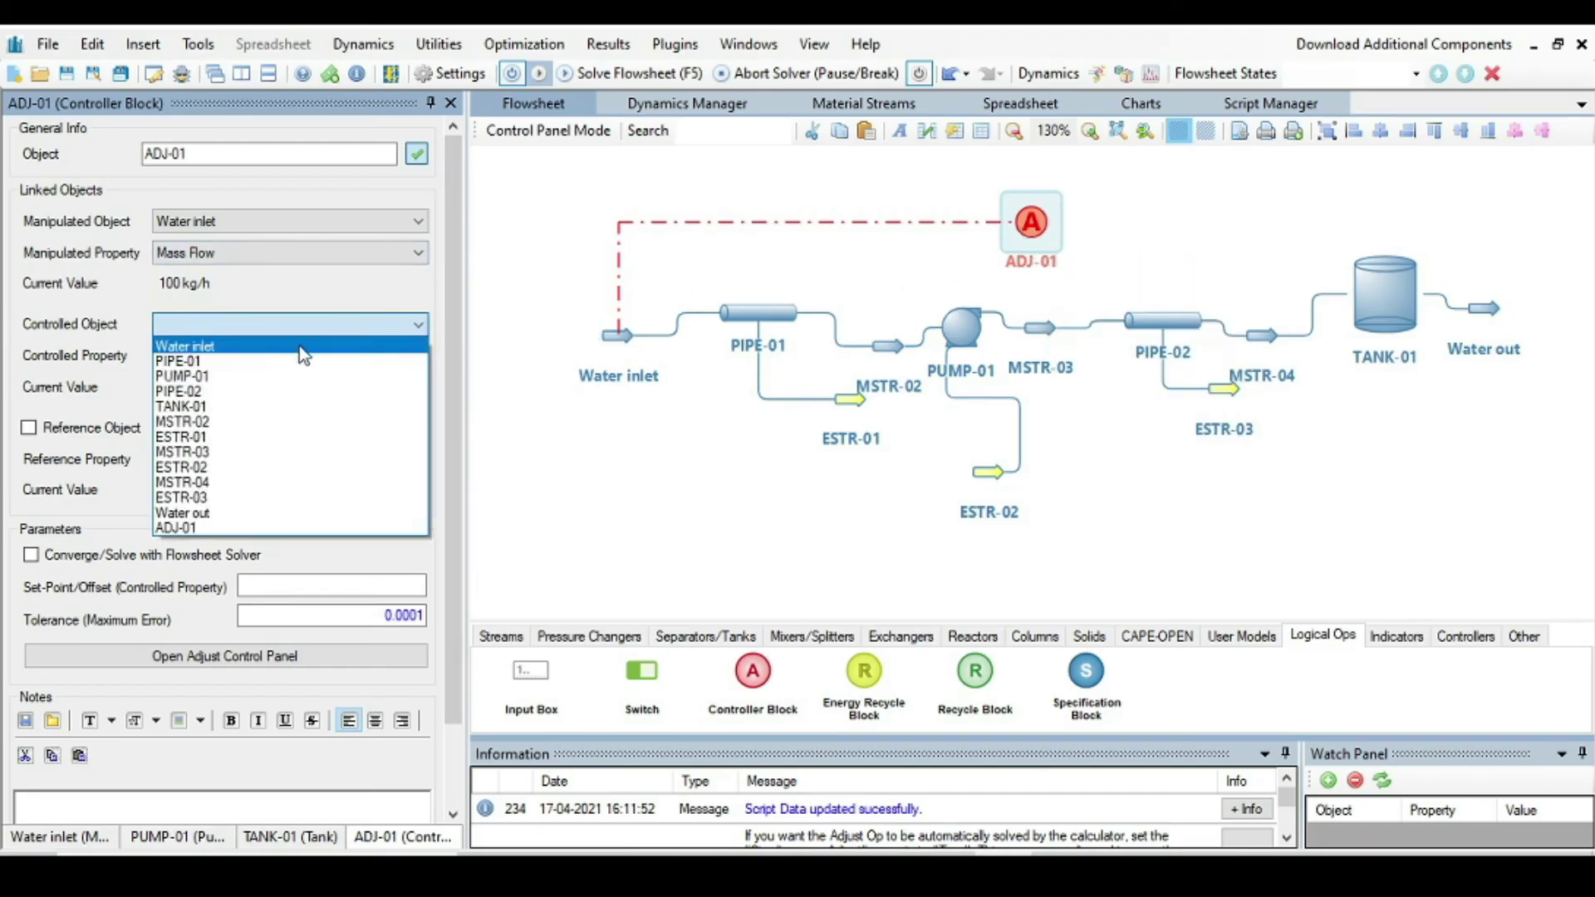
left_click(210, 409)
left_click(418, 355)
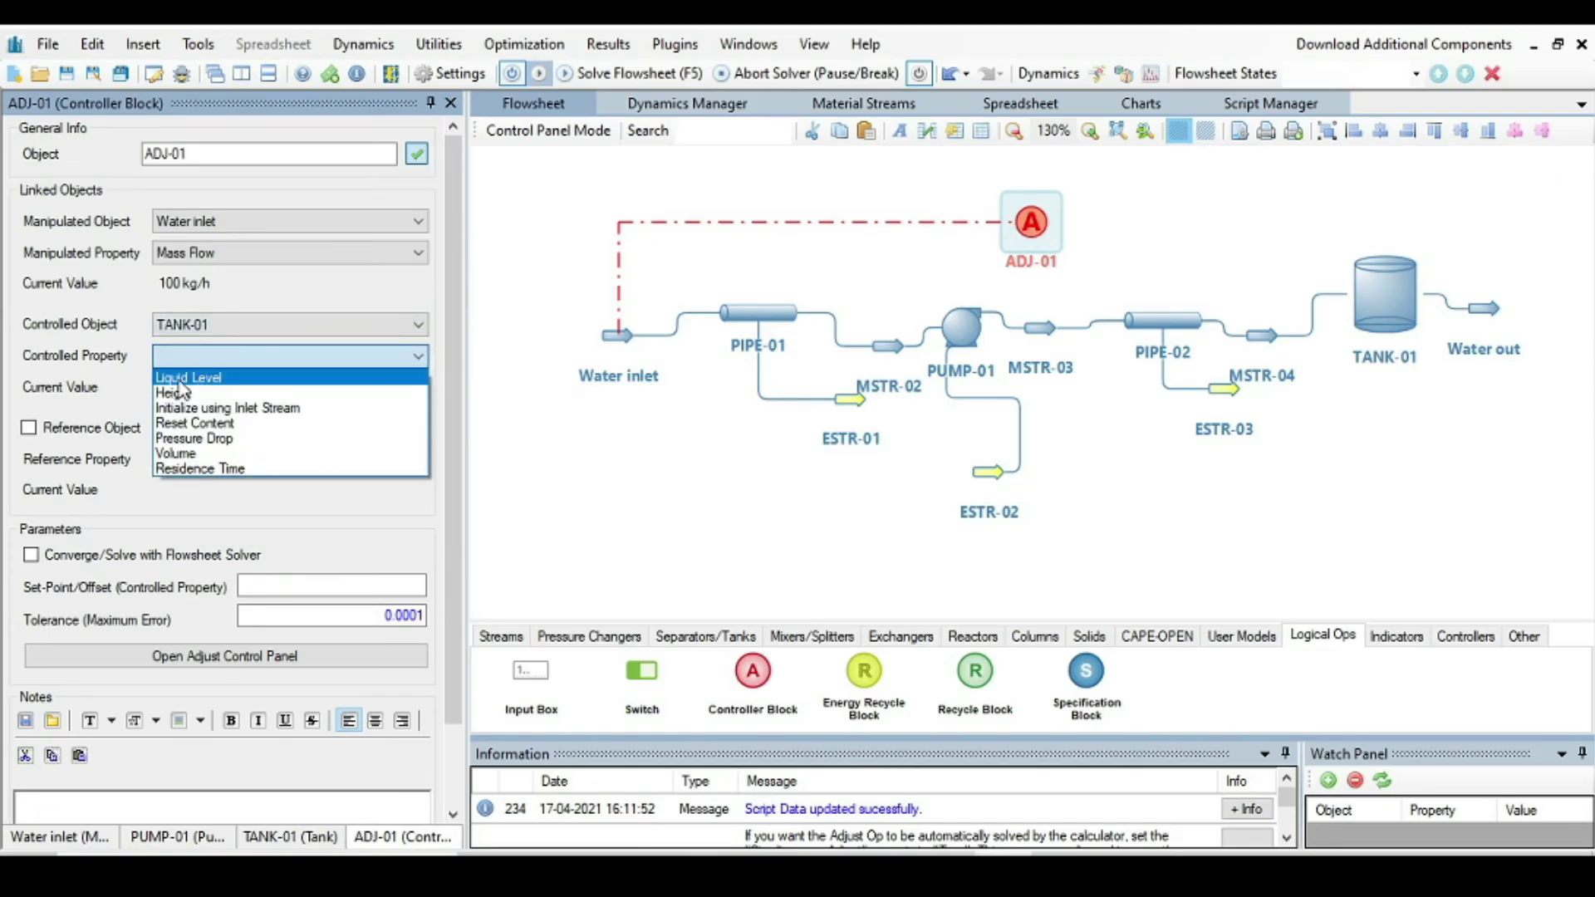
left_click(200, 469)
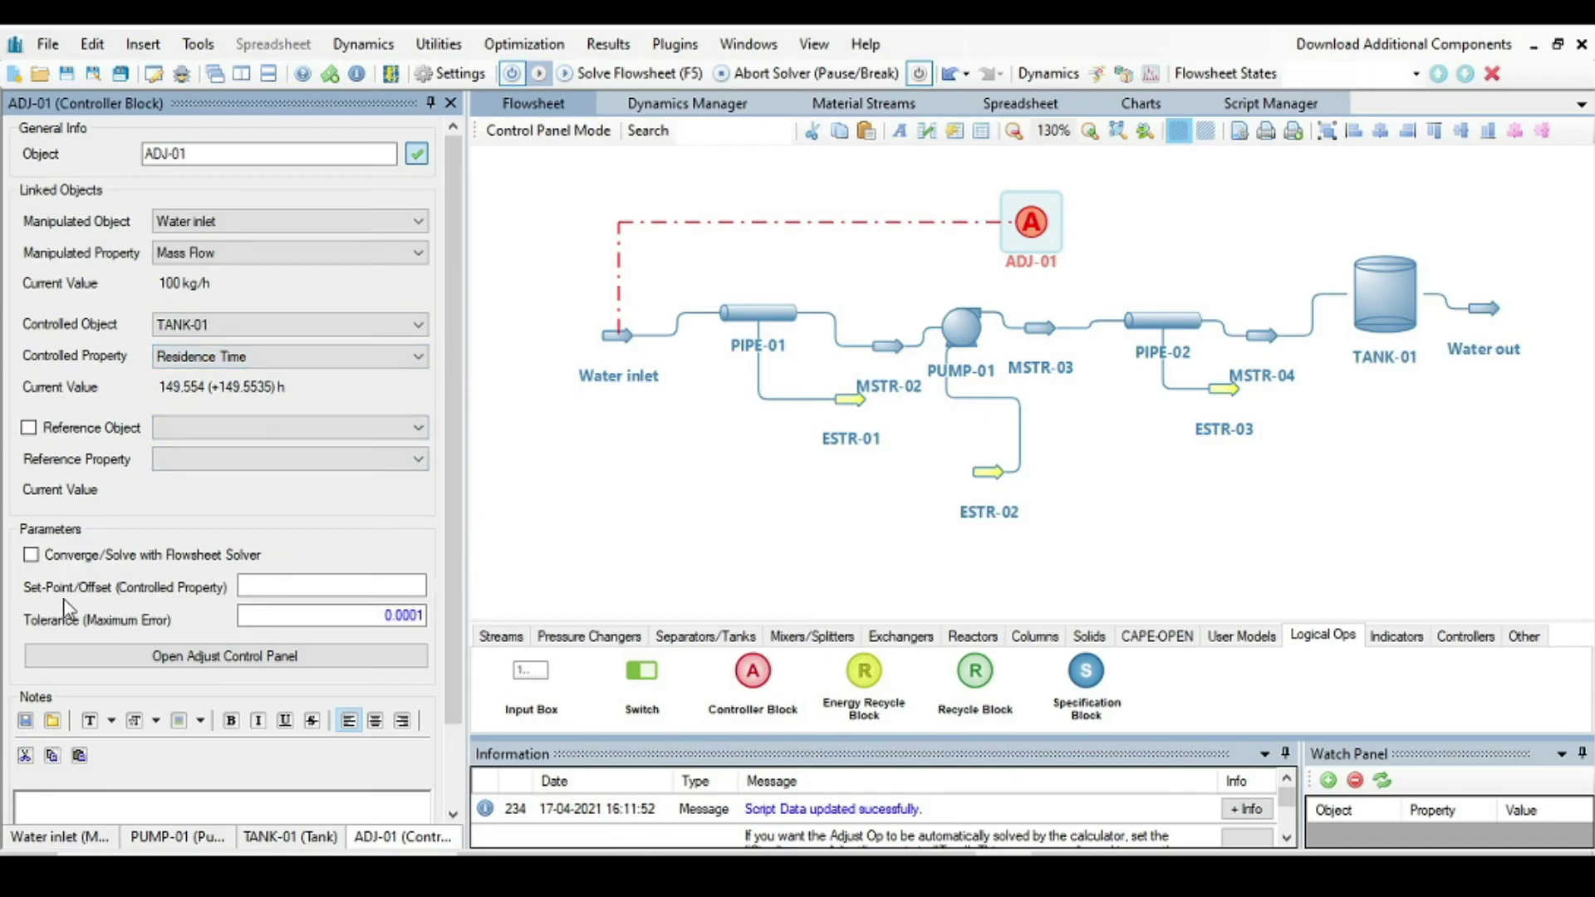
Give ADJ-01 a residence-time set-point of 1 h and have the flowsheet solver converge it.
left_click(356, 583)
type("1")
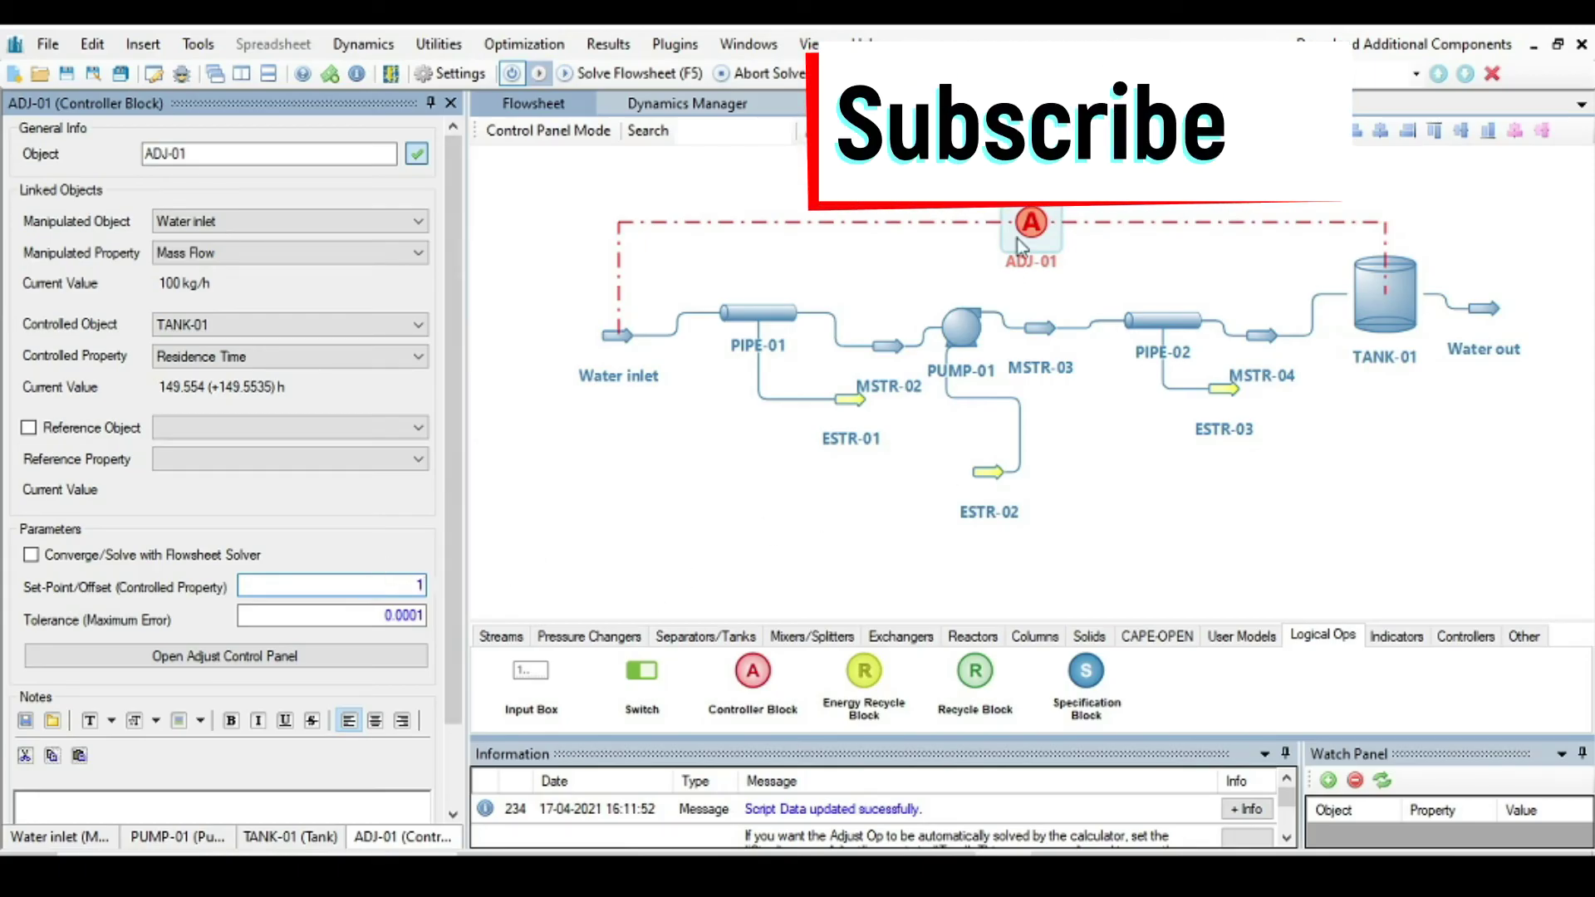
mouse_move(1033, 227)
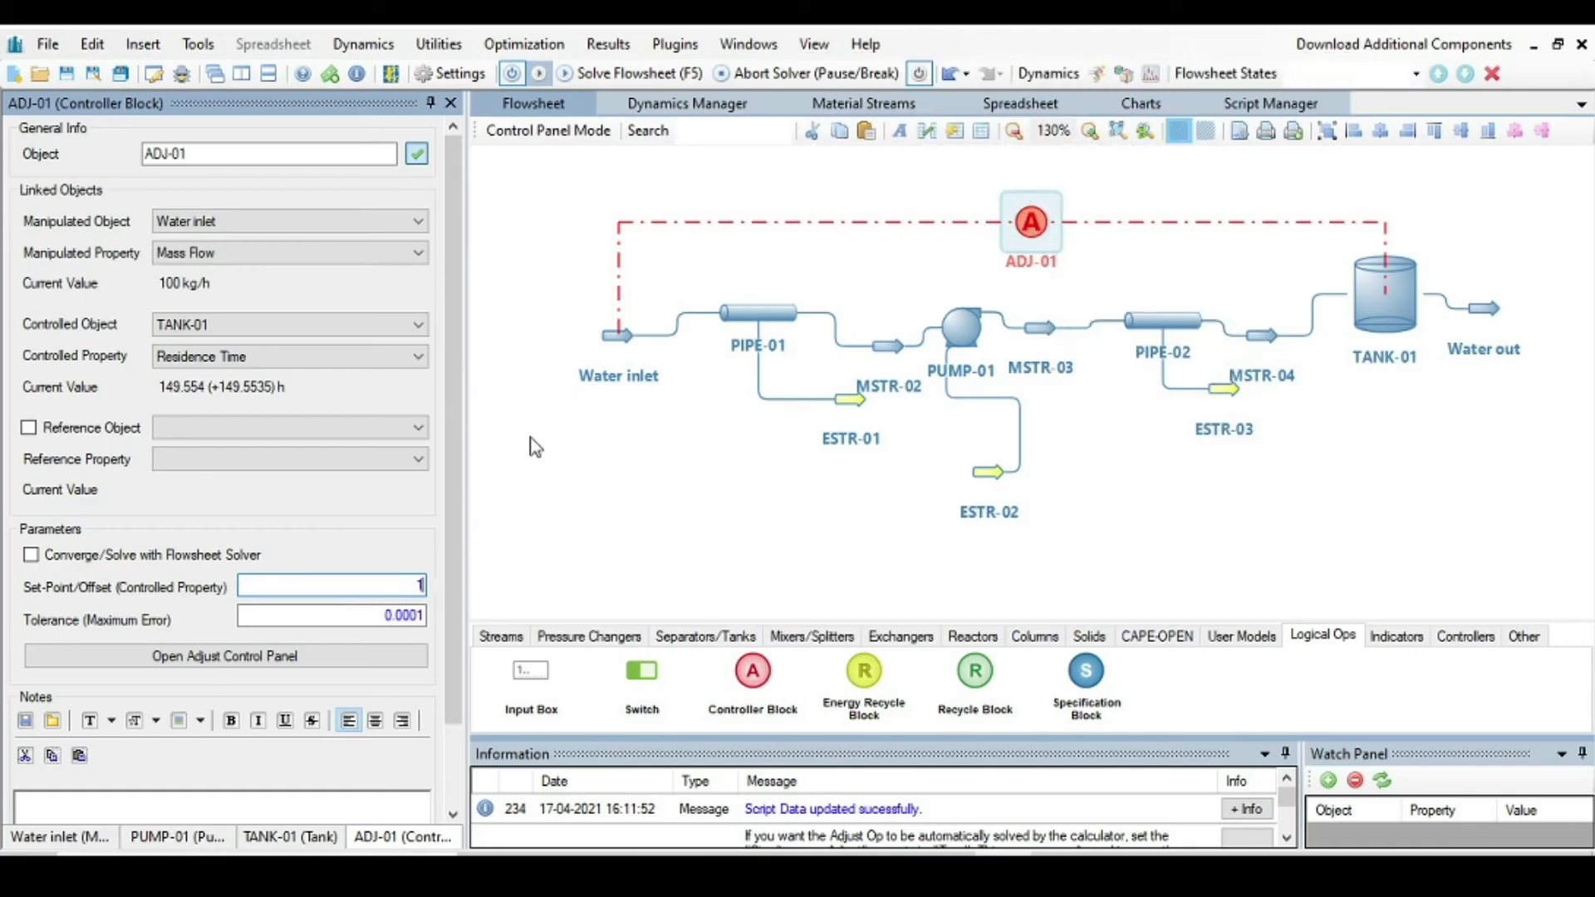
left_click(32, 554)
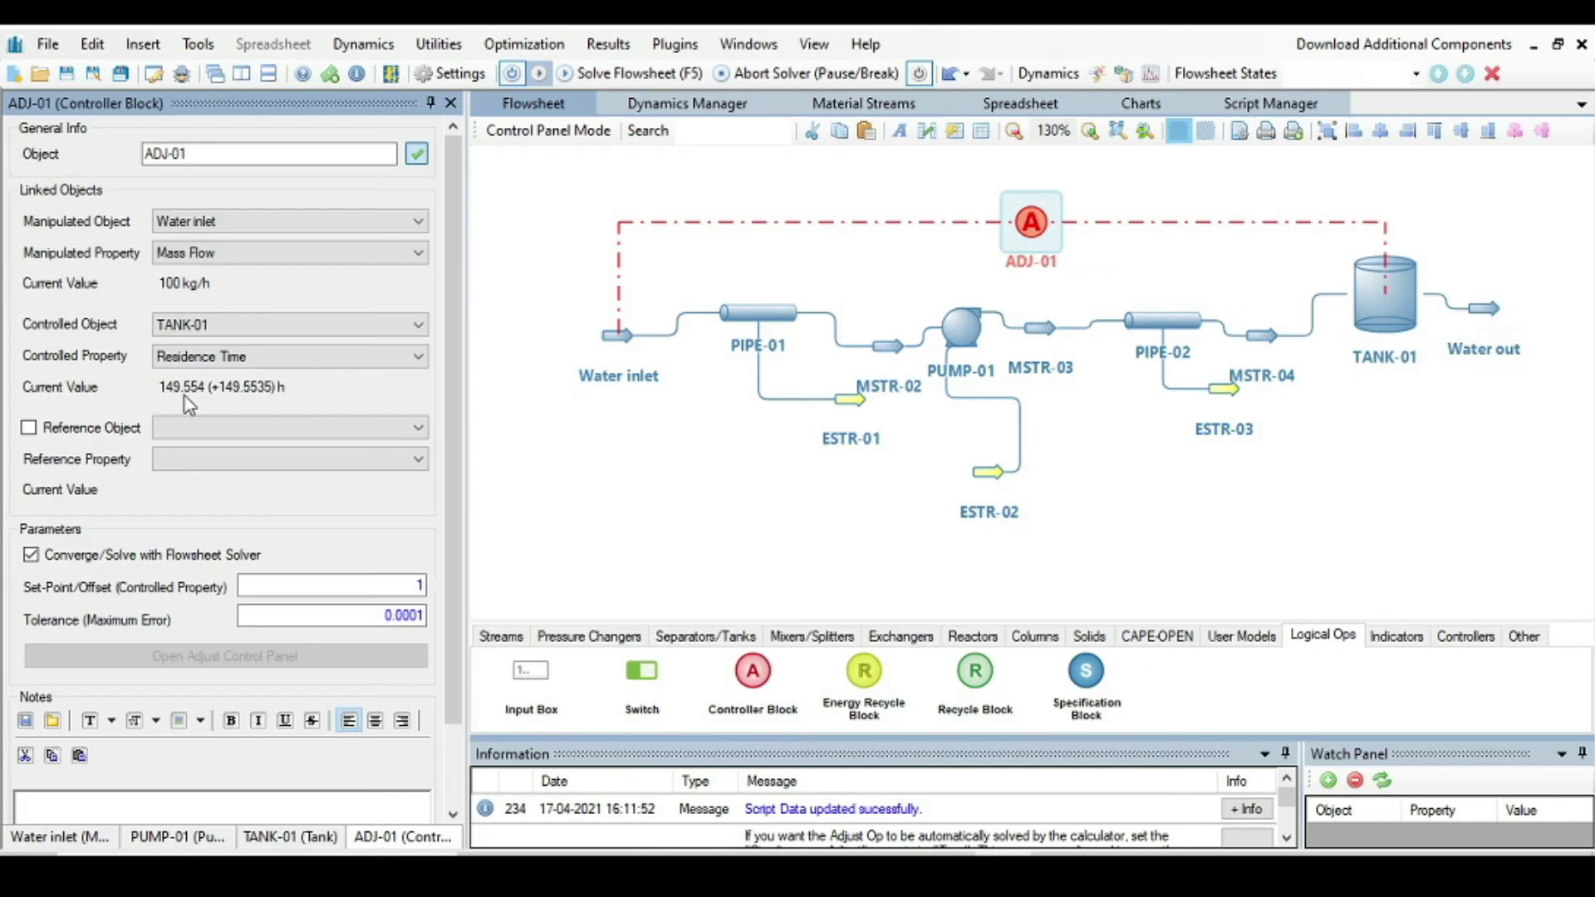
mouse_move(1392, 318)
Change the Water inlet stream's mass flow from 100 to 10000 kg/h and start the solve.
mouse_move(617, 341)
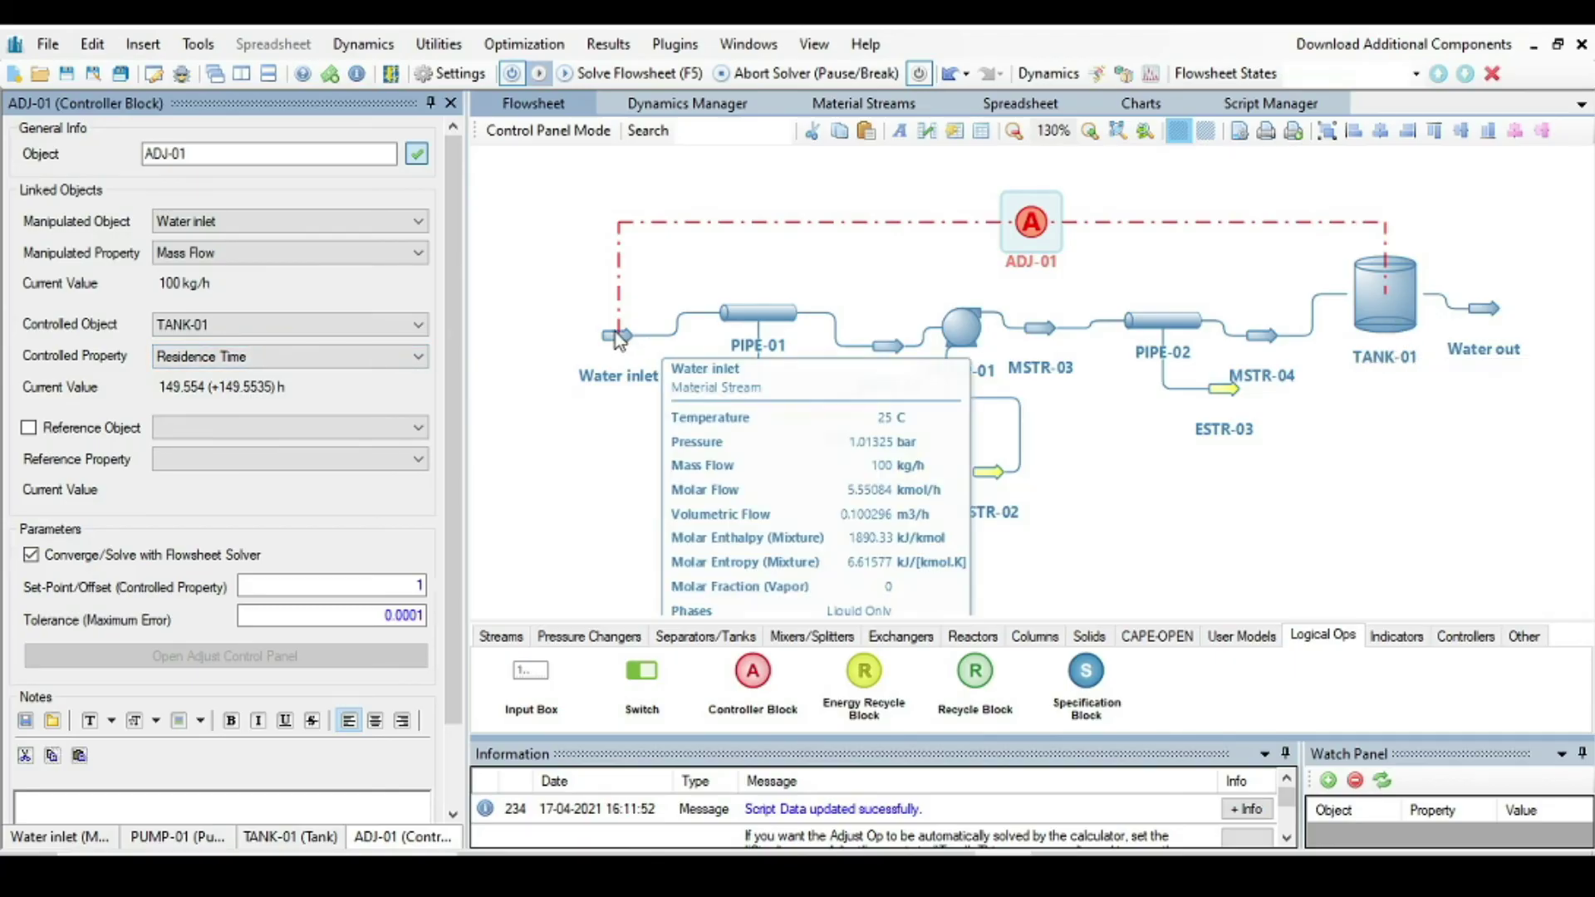
left_click(618, 337)
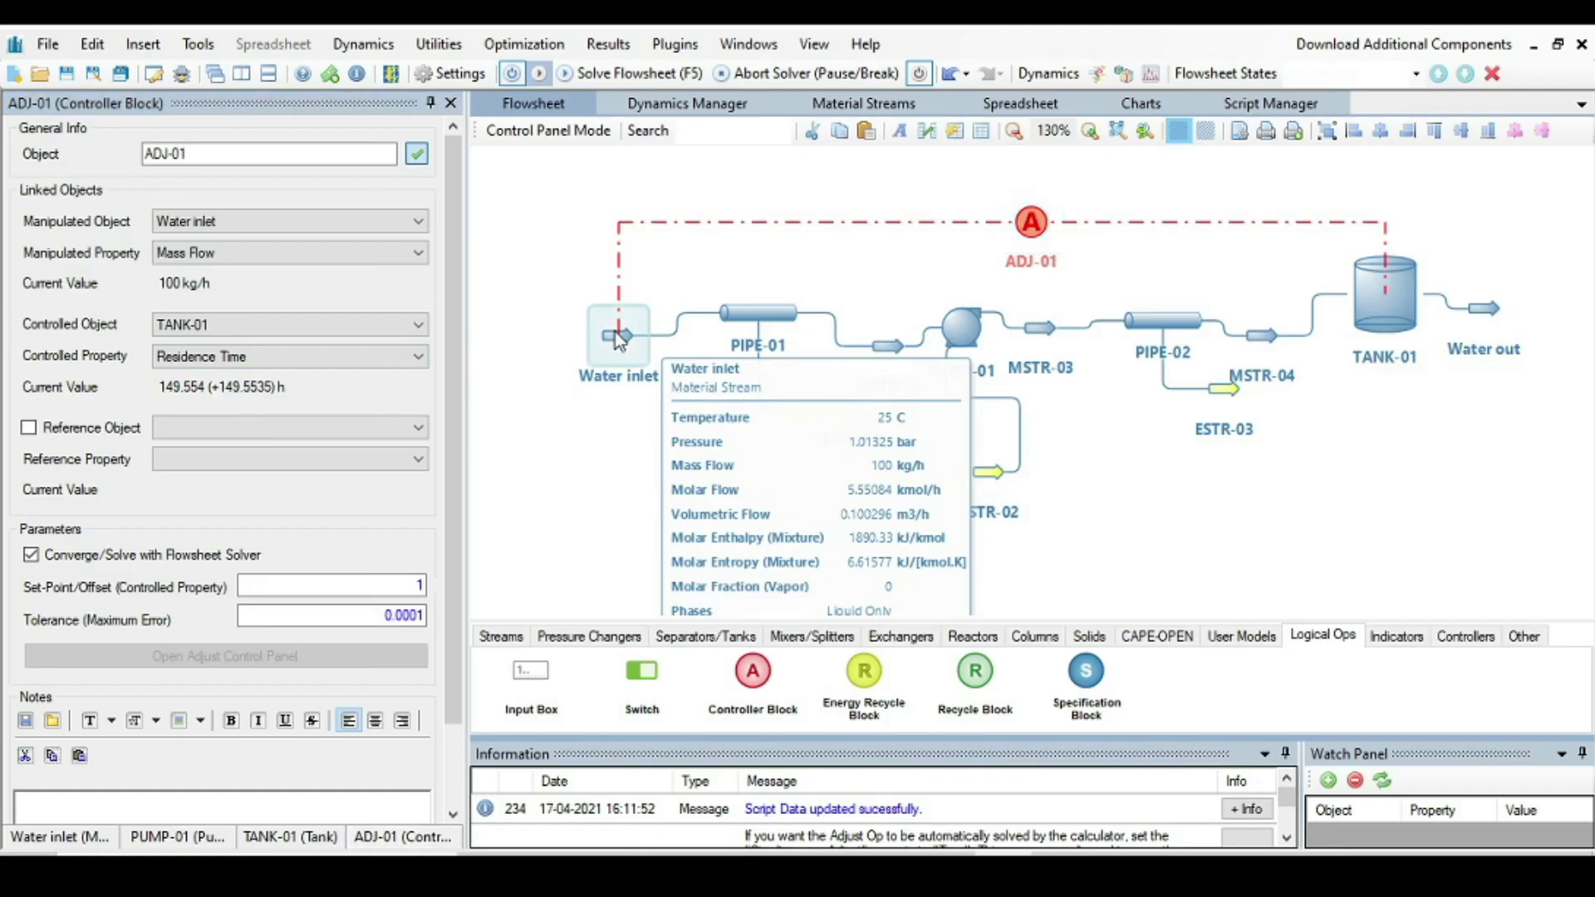
double_click(283, 524)
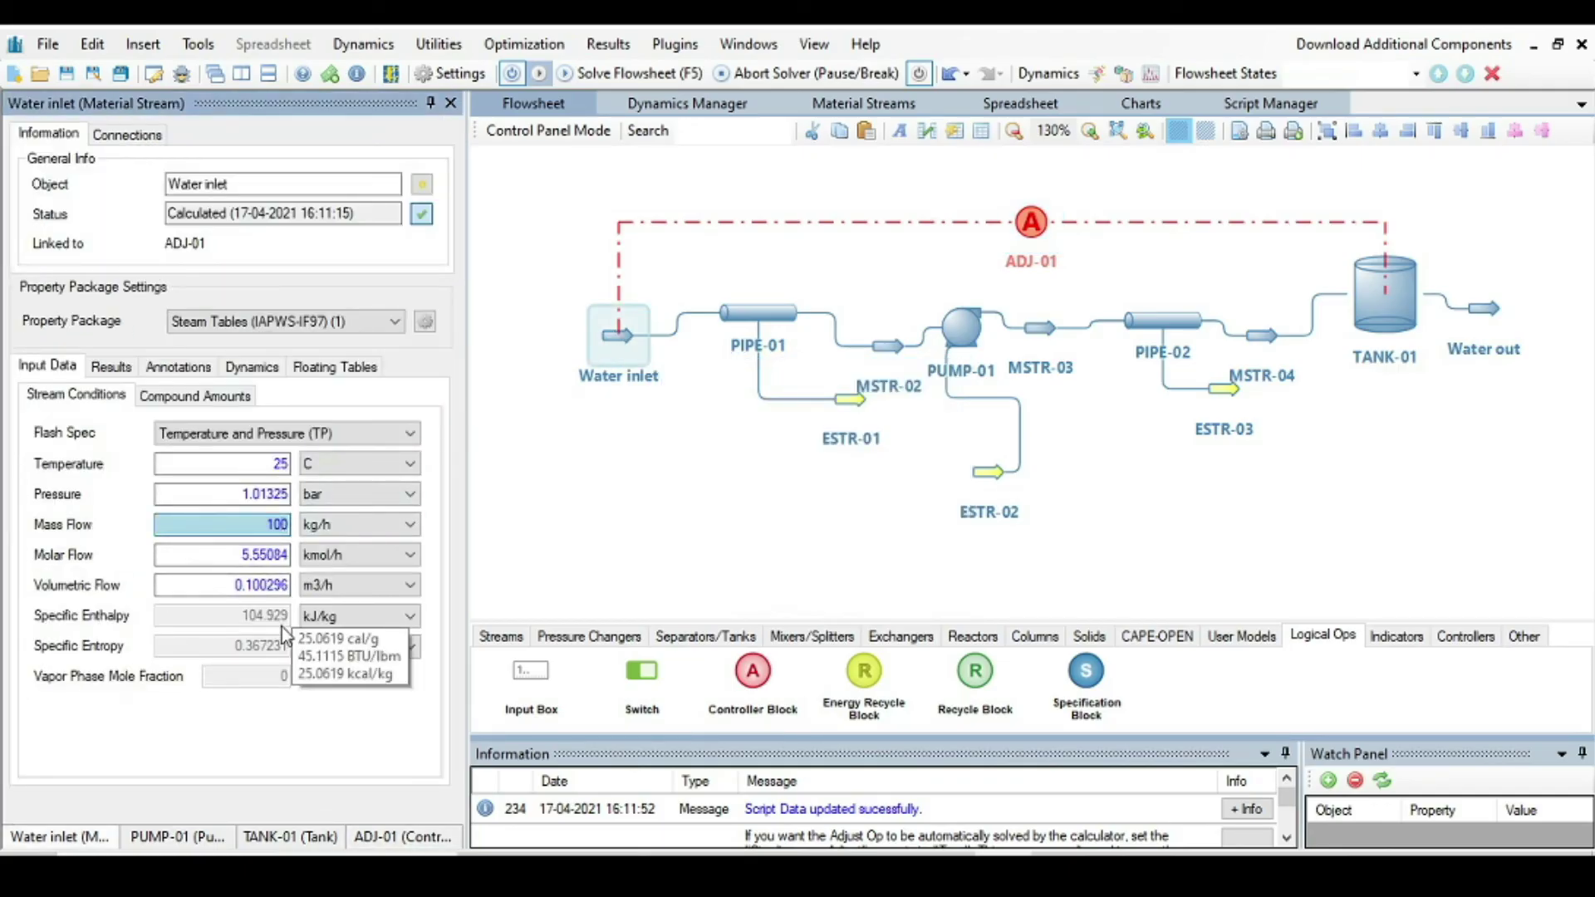
type("00")
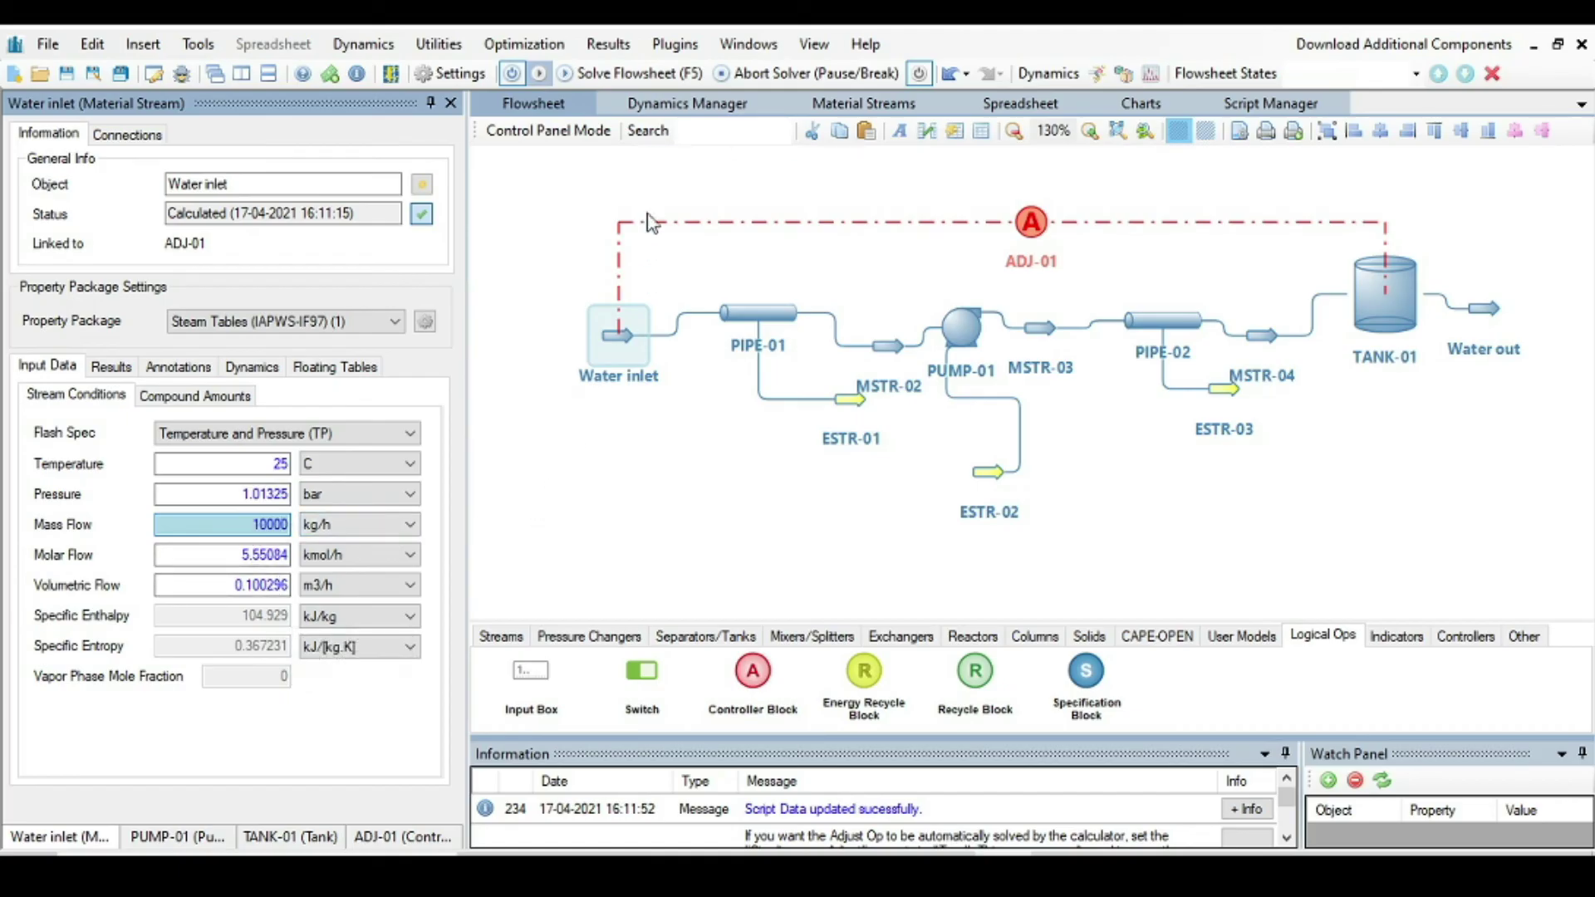
left_click(609, 71)
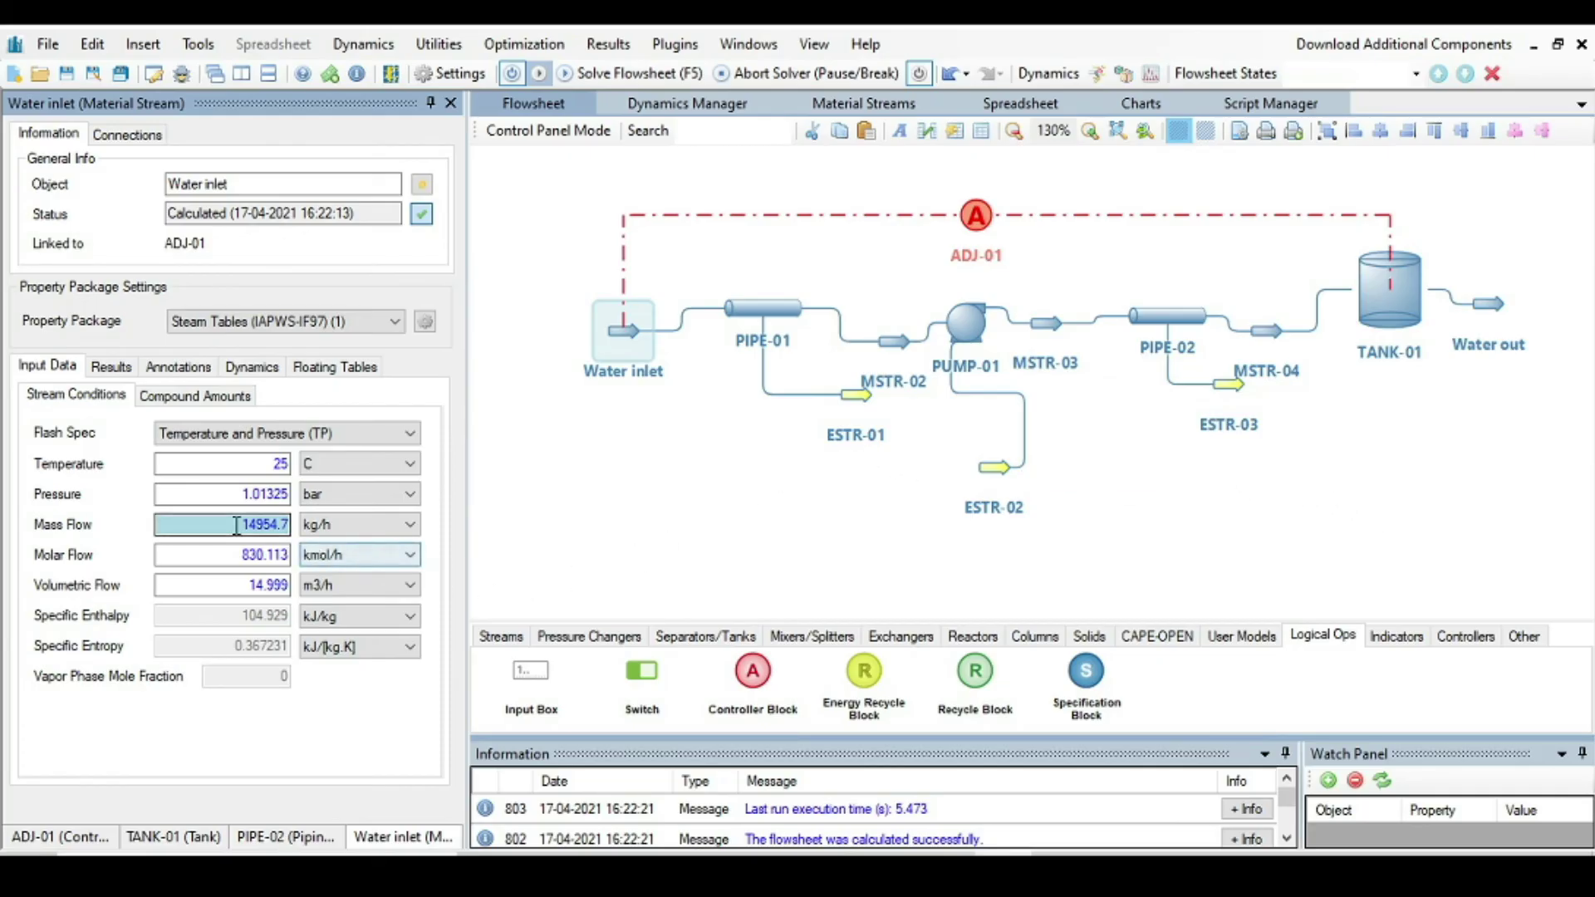
Solve the flowsheet so ADJ-01 raises Water inlet to 14954.7 kg/h, then check TANK-01.
mouse_move(305, 531)
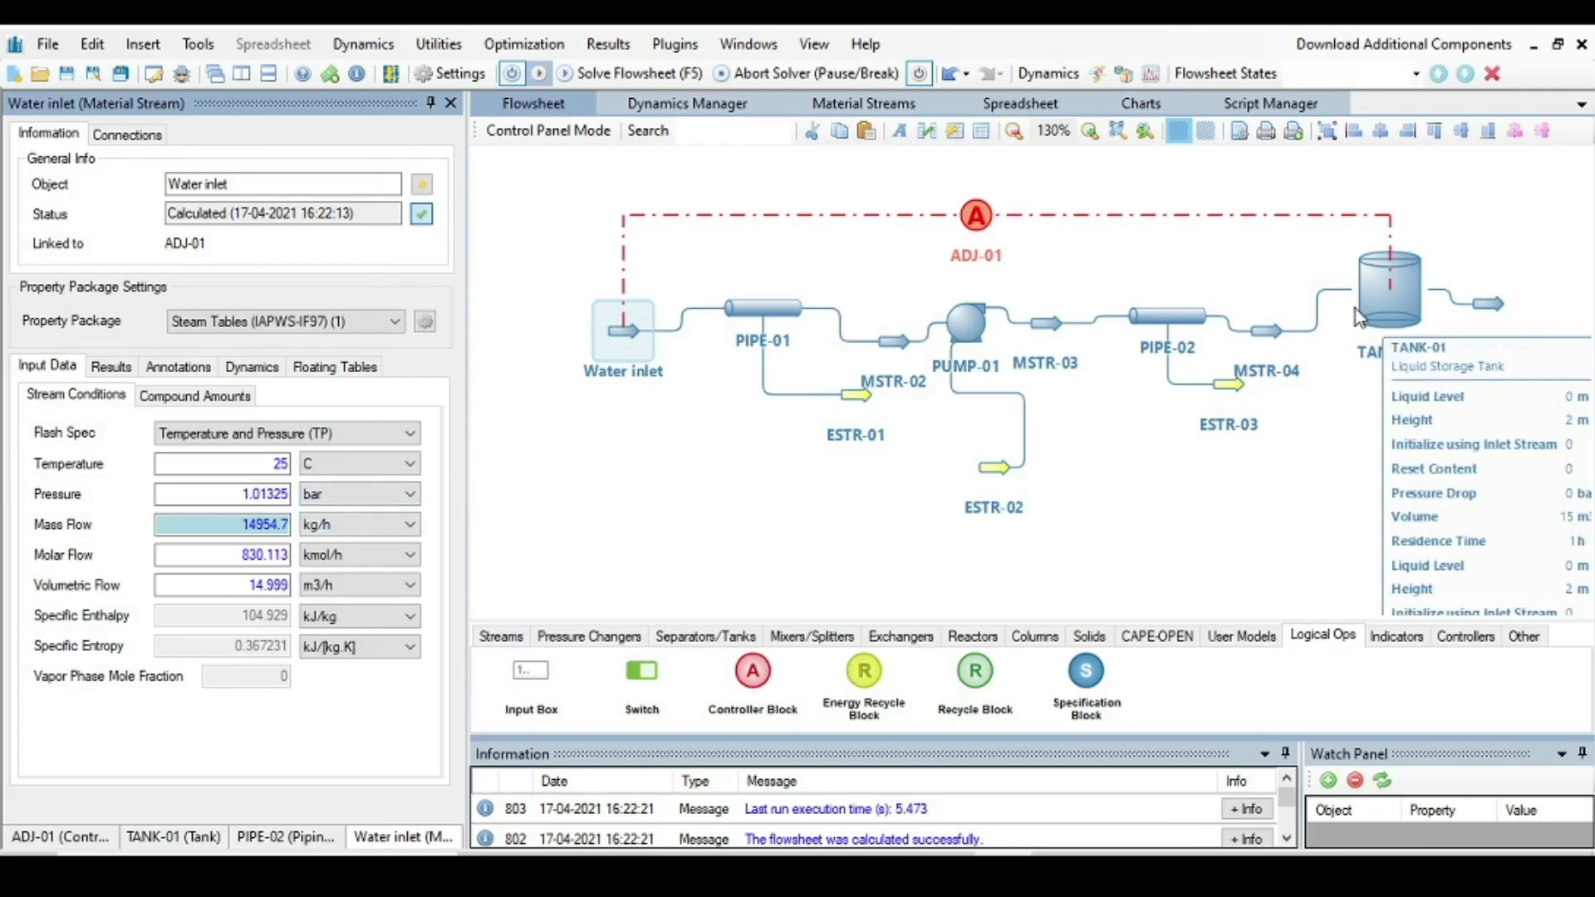
left_click(1425, 256)
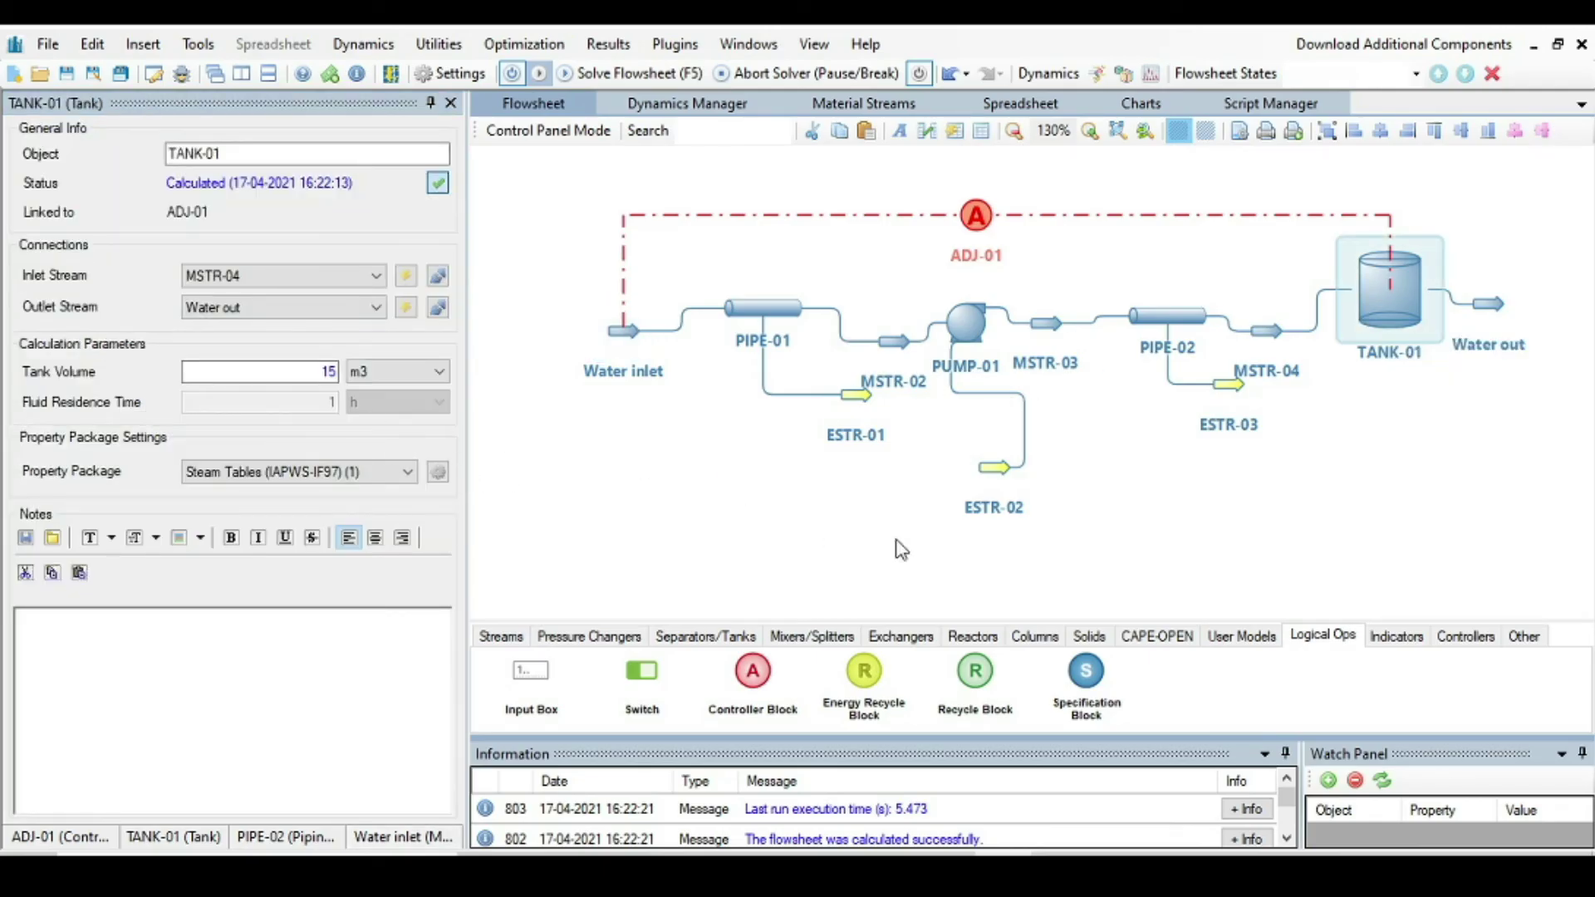
Review PUMP-01's results: 4.45 bar outlet pressure and 1.93842 kW power, also in other units.
left_click(963, 327)
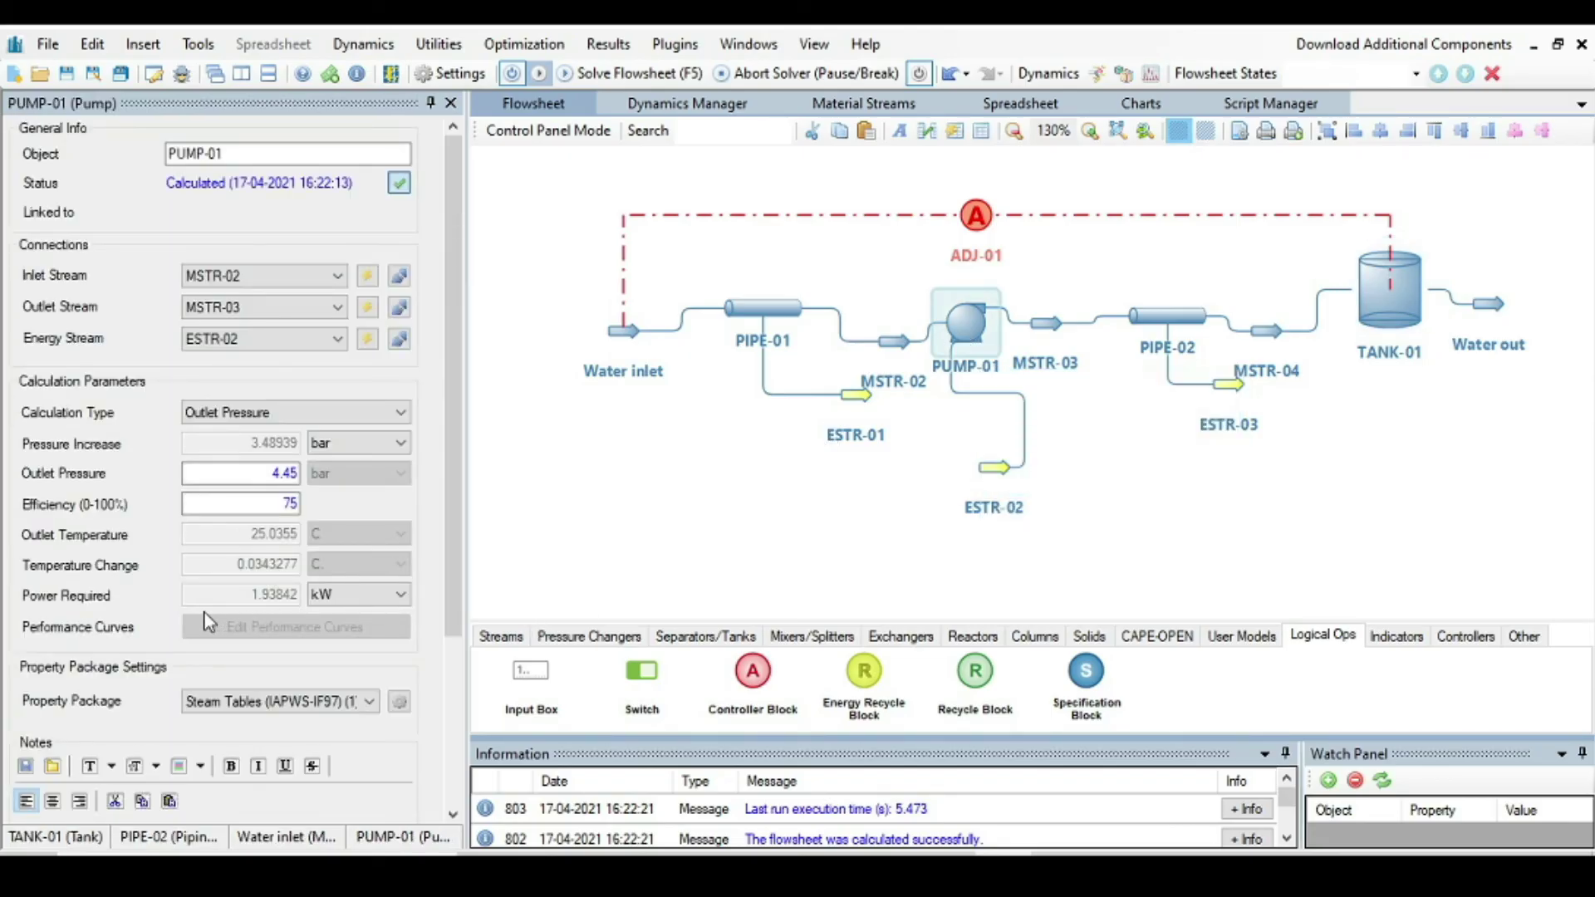
left_click(266, 603)
mouse_move(1161, 323)
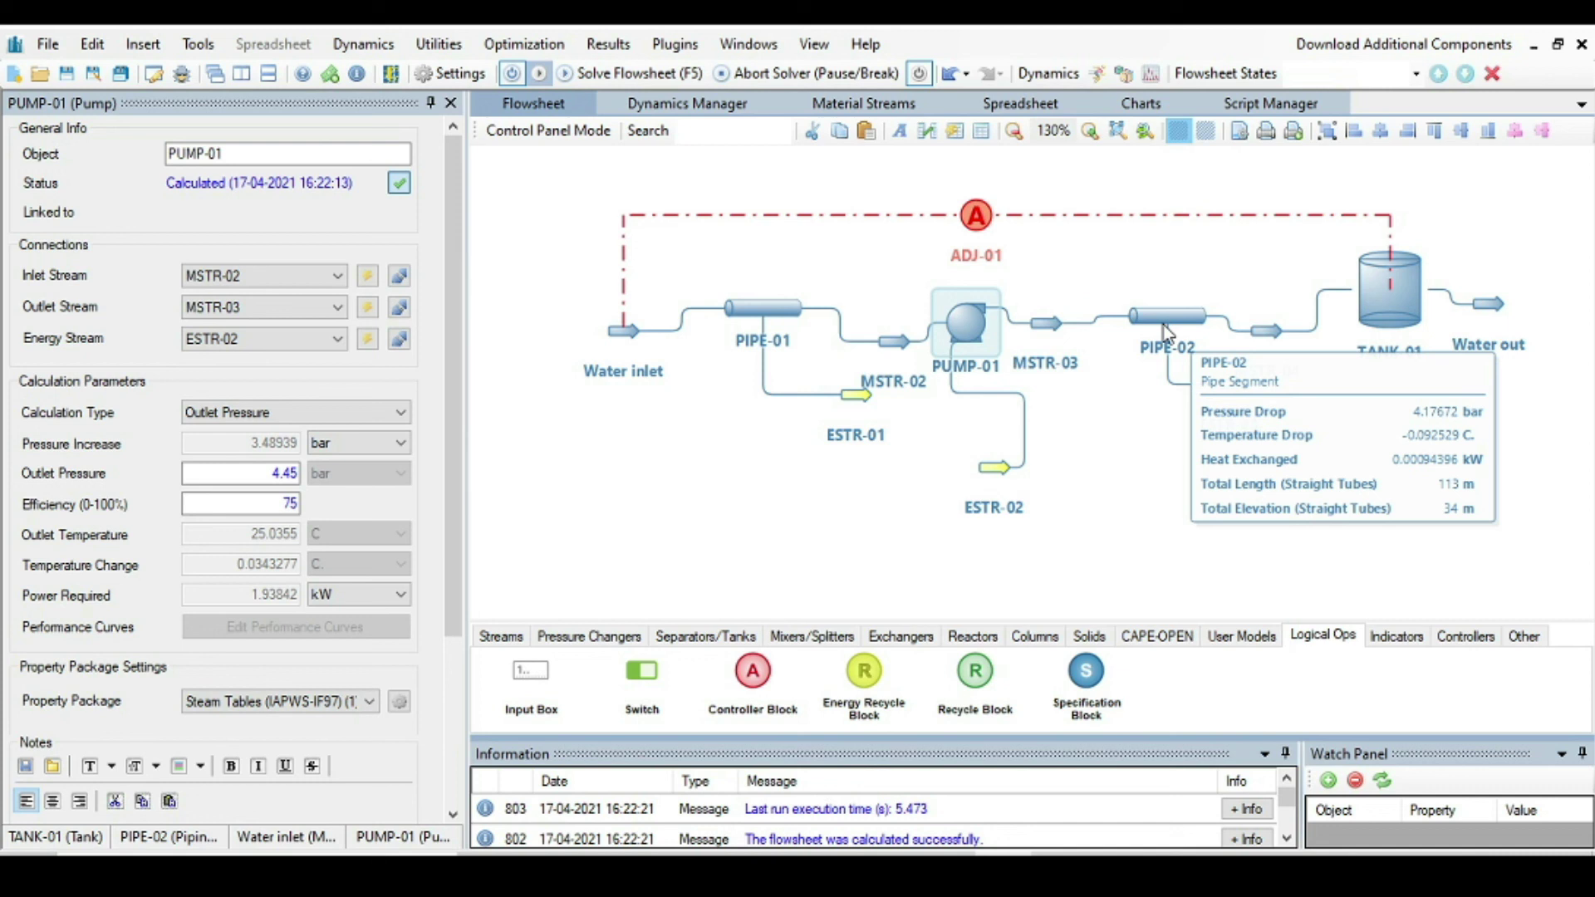
mouse_move(780, 322)
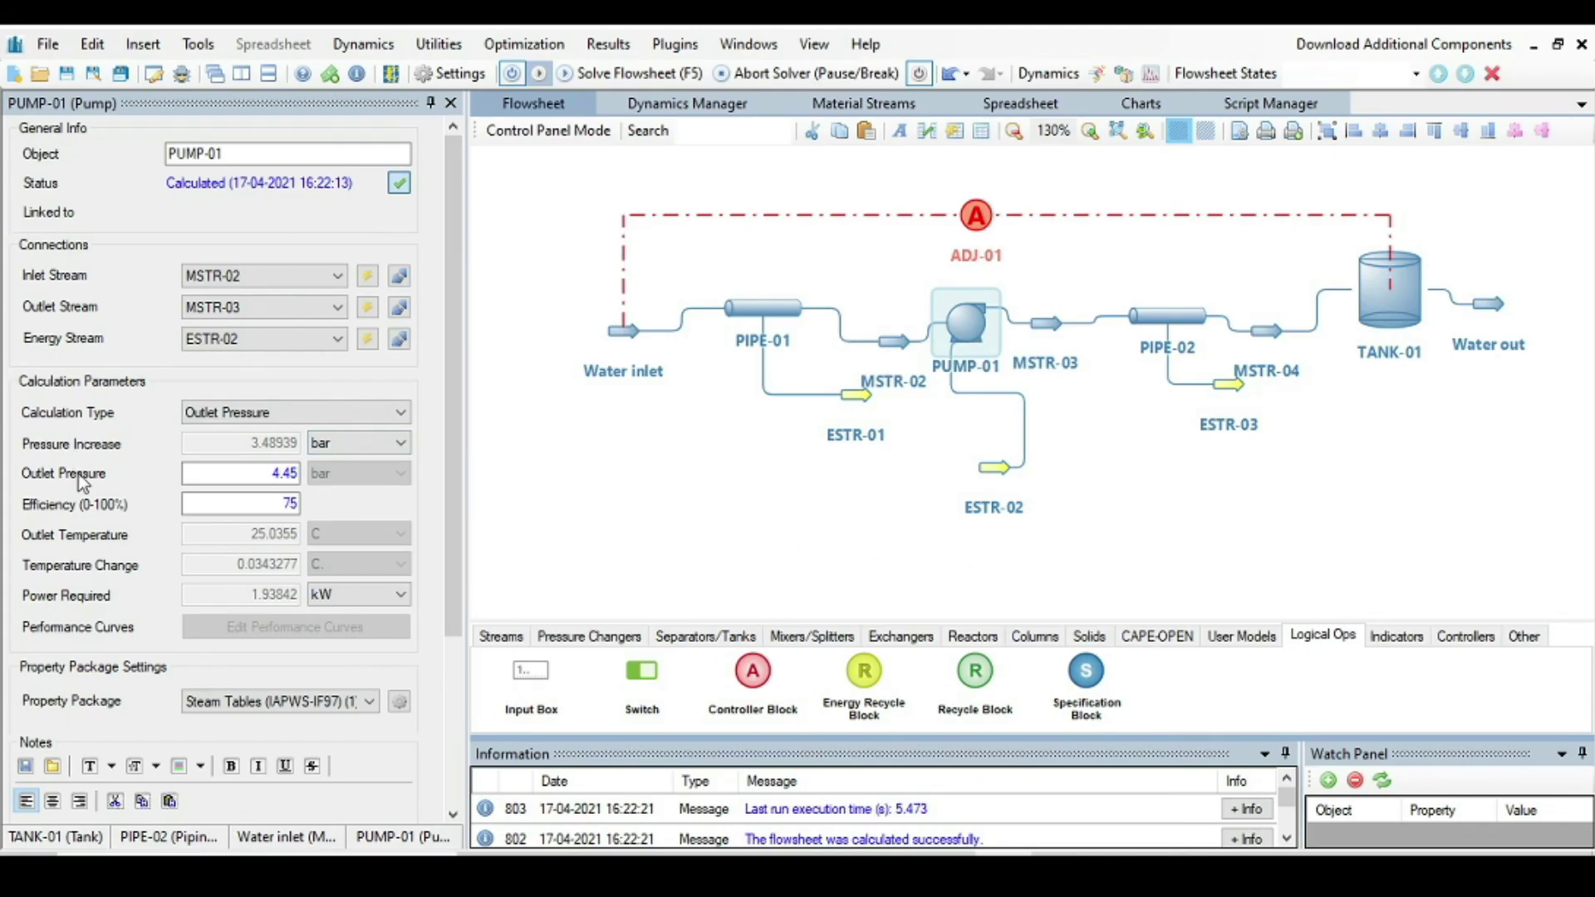
mouse_move(977, 345)
left_click(610, 45)
left_click(629, 71)
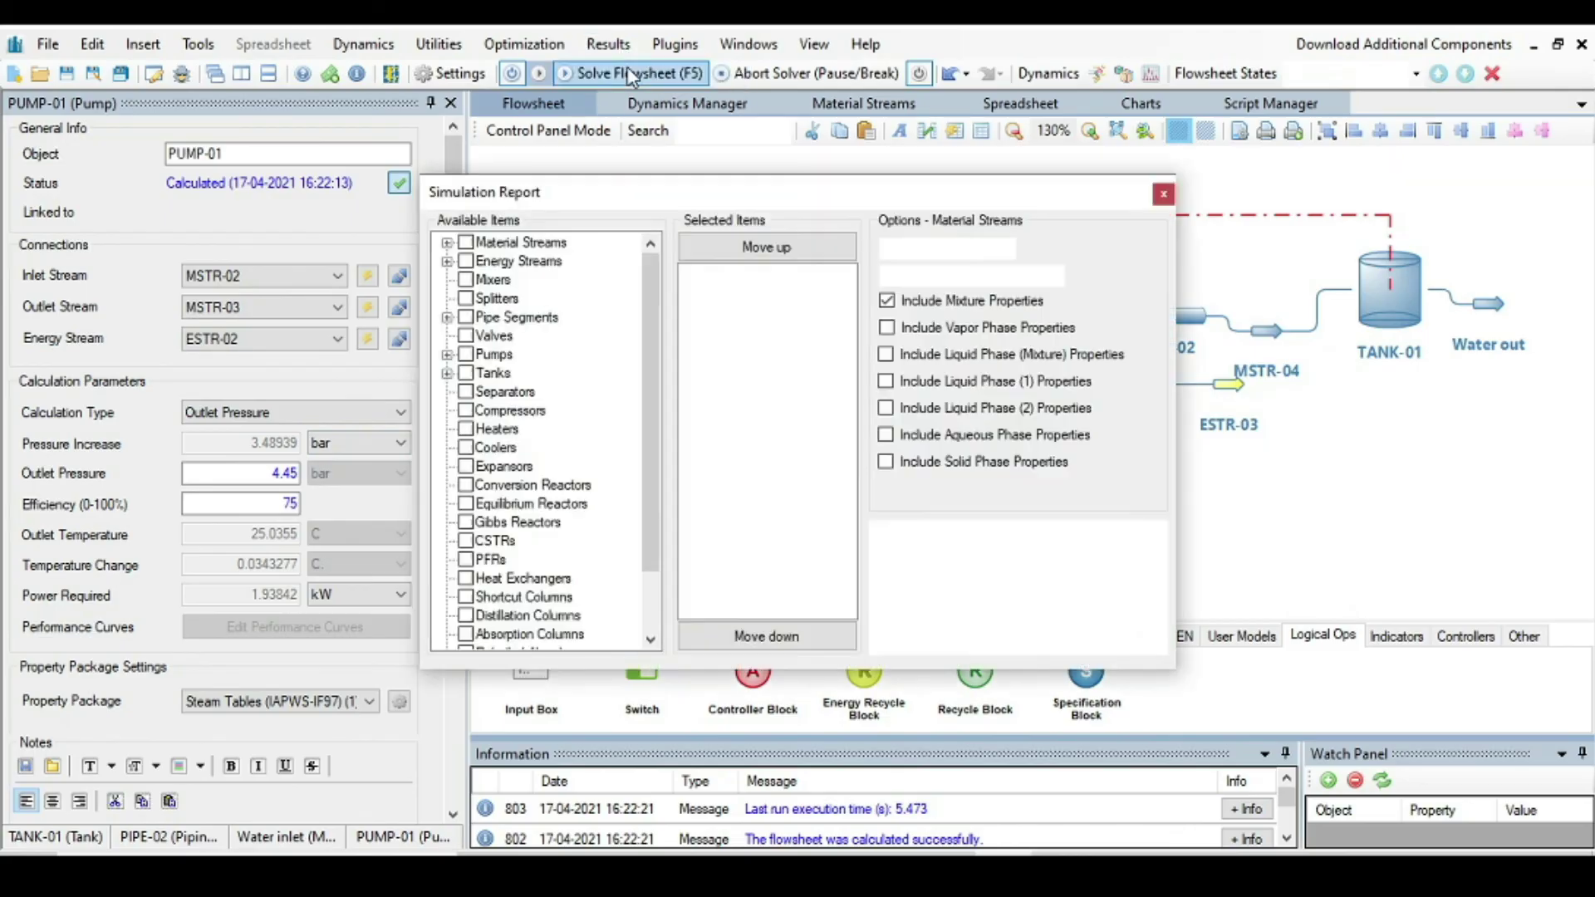
left_click(466, 354)
left_click(970, 558)
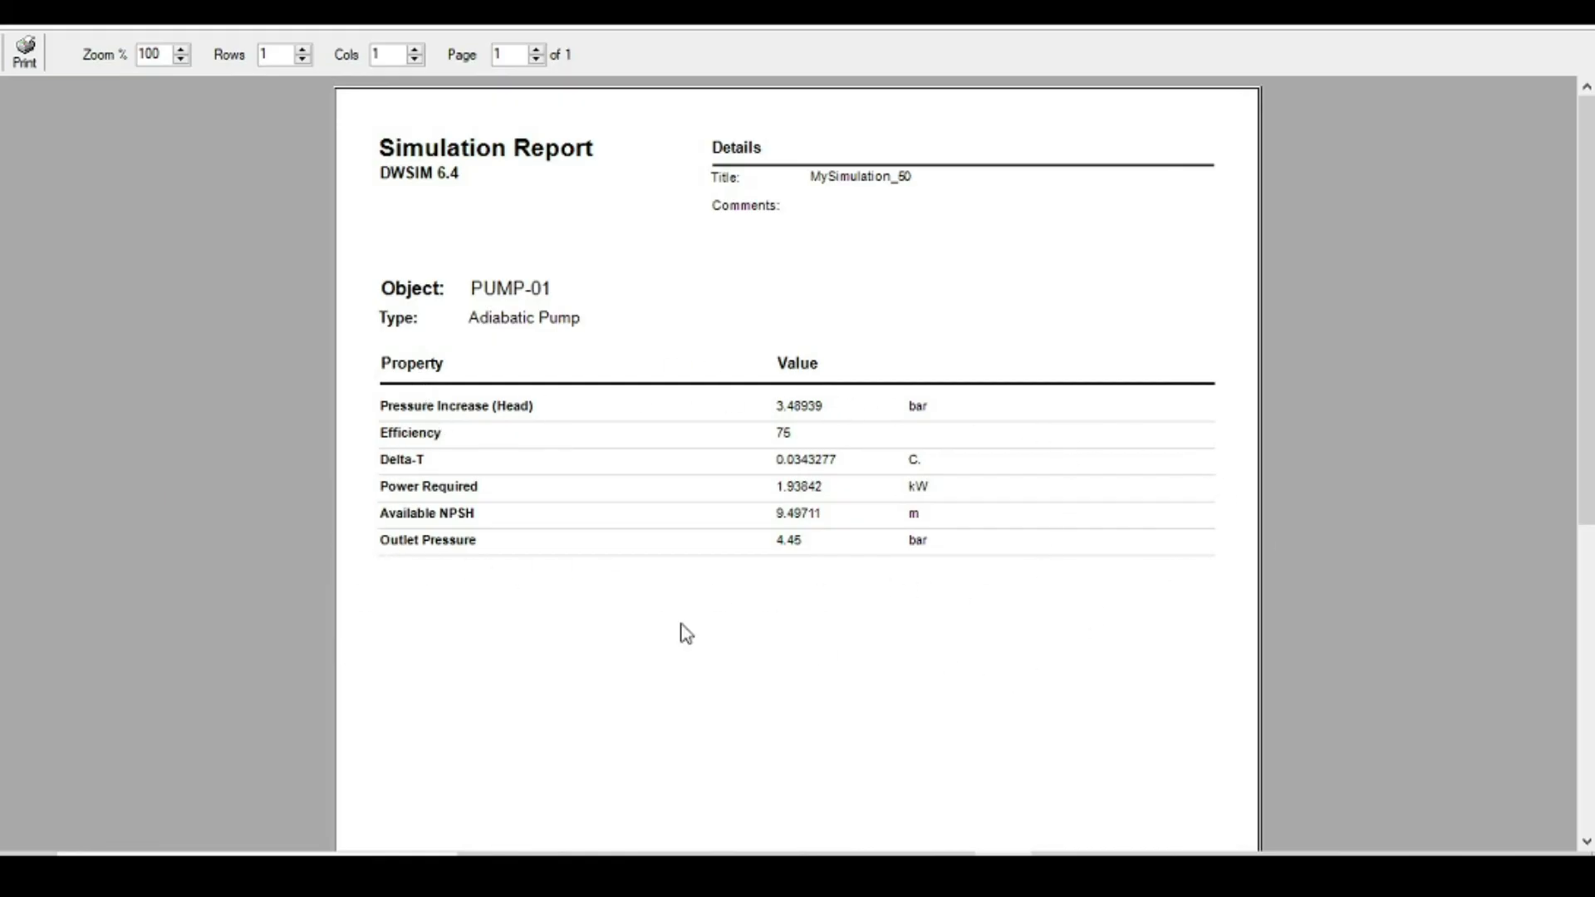
left_click(1569, 23)
left_click(1163, 182)
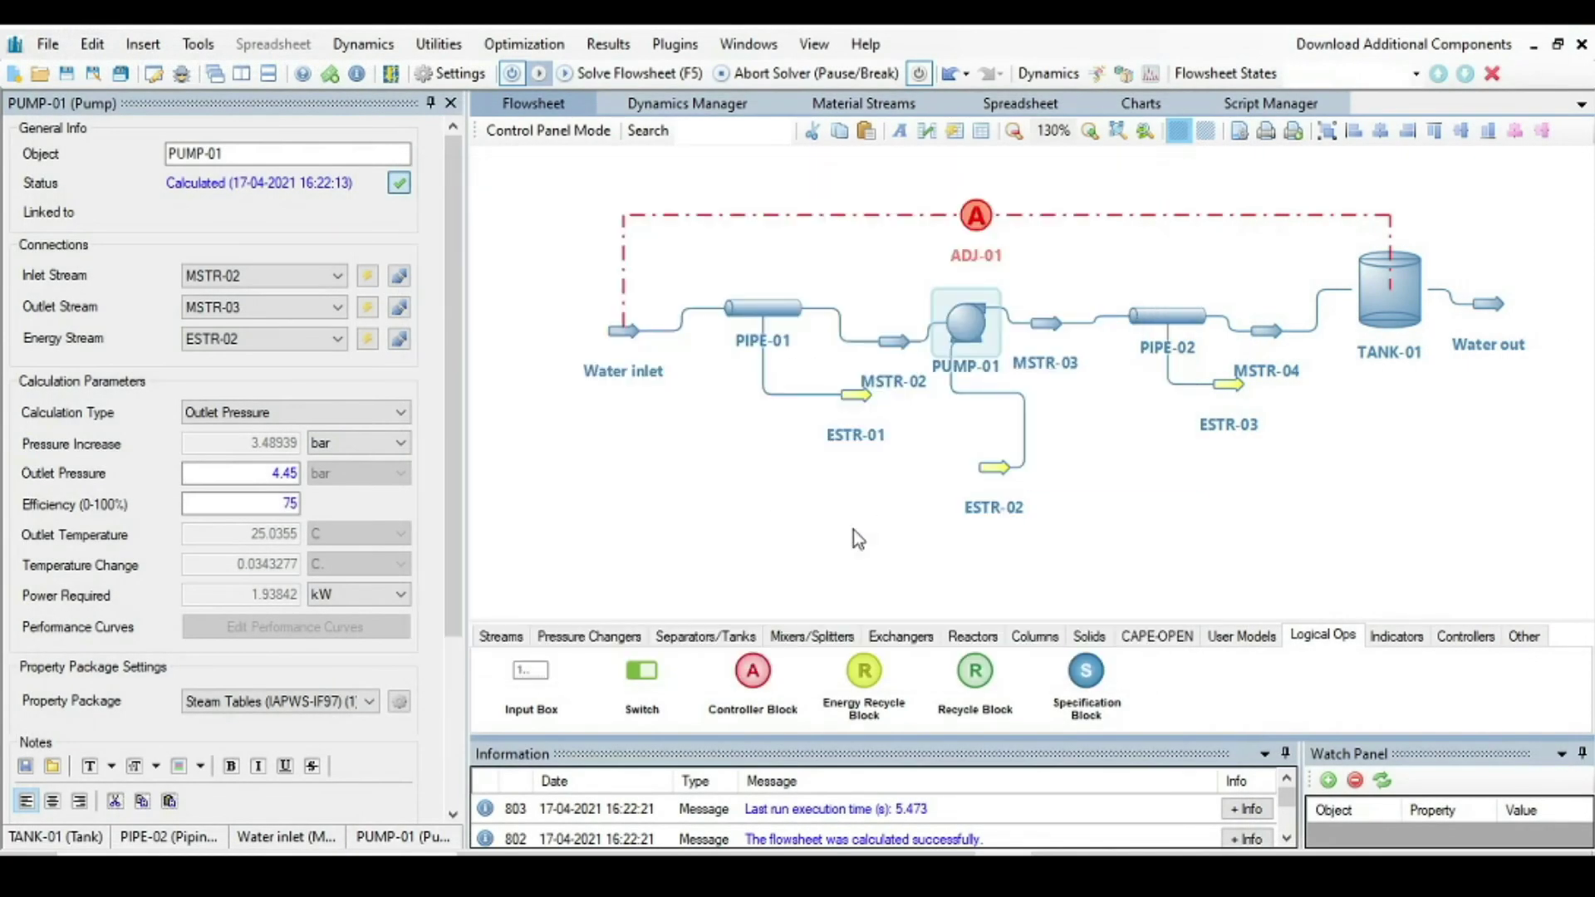